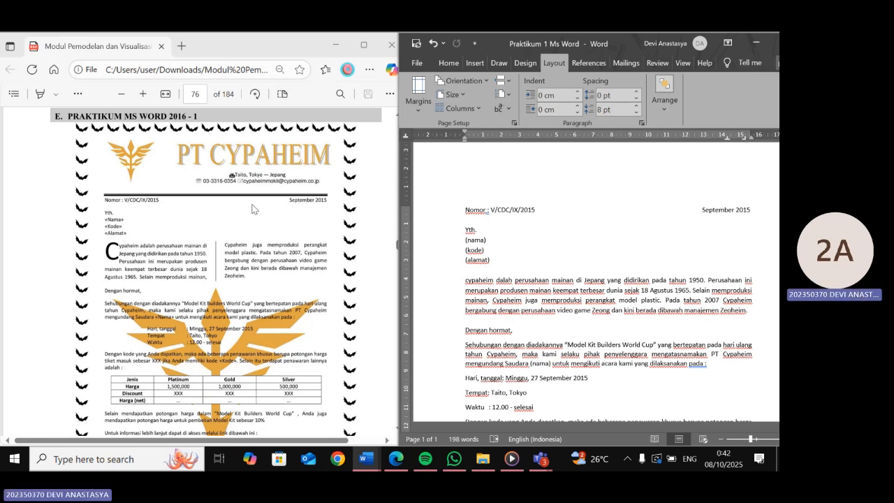
- Review the reference Cypaheim letter in the PDF module
scroll(254, 209, "up", 1)
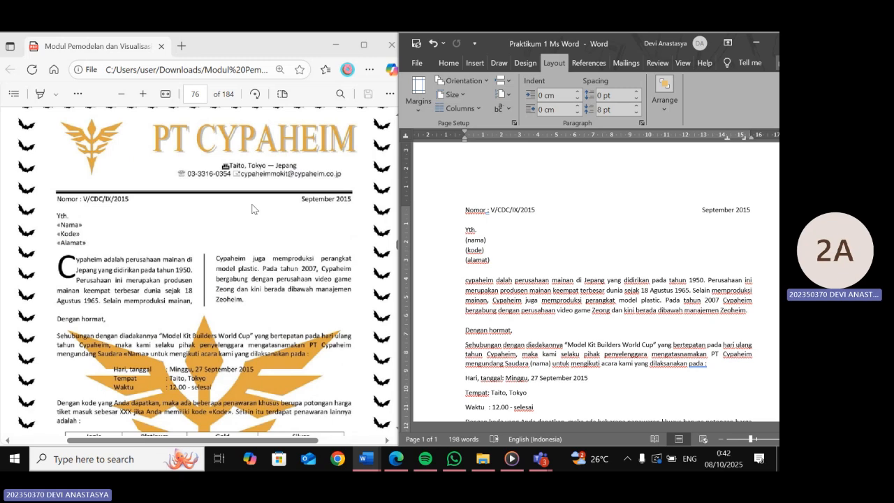
scroll(254, 209, "up", 1)
scroll(508, 269, "down", 1)
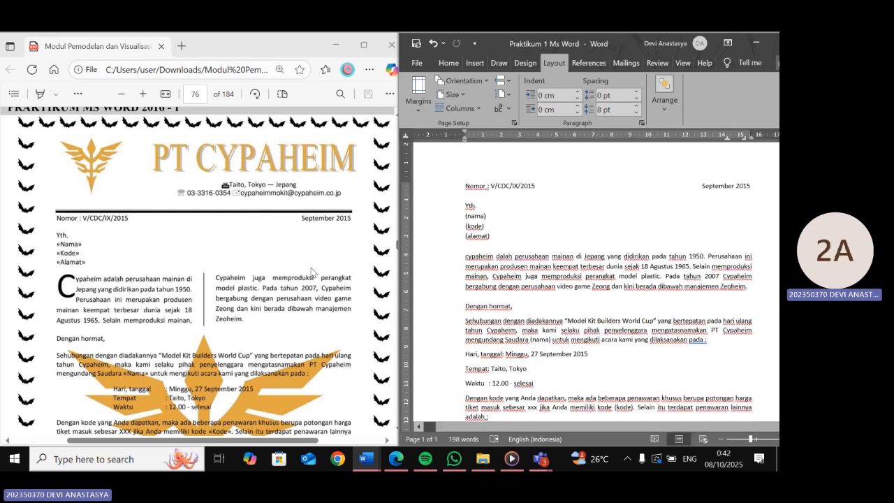
scroll(312, 272, "down", 5)
scroll(308, 272, "down", 5)
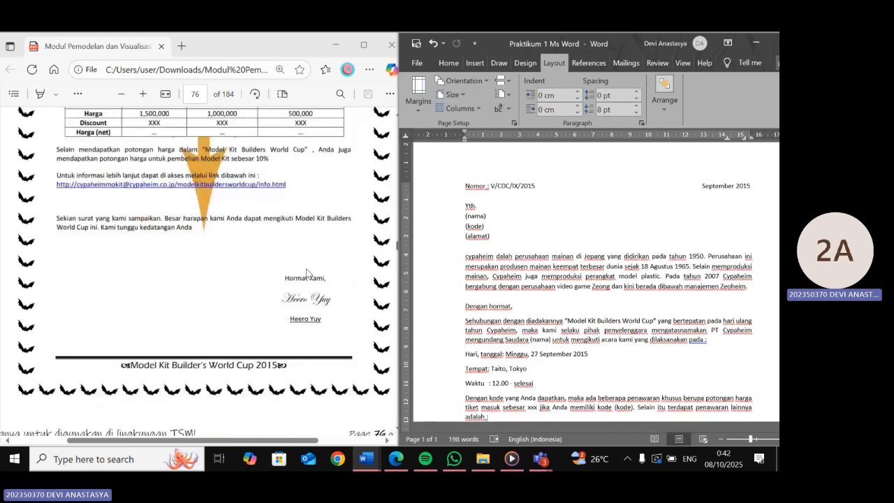
scroll(307, 272, "down", 5)
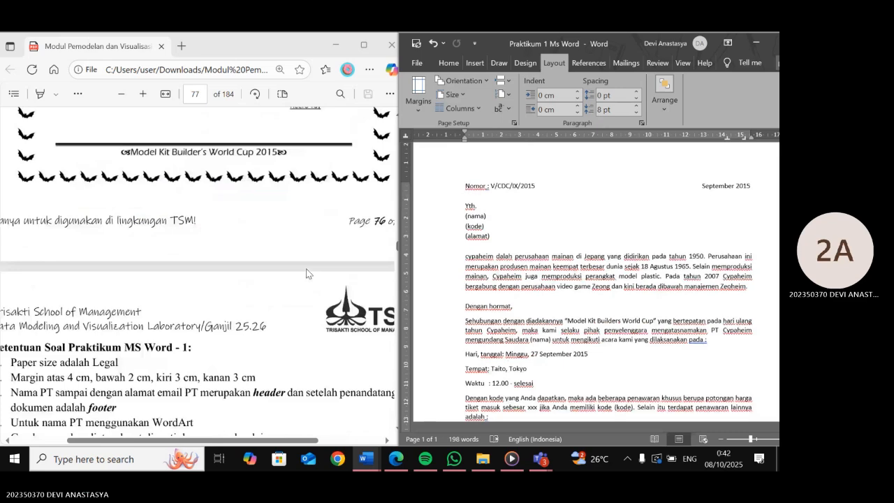
- Remove the gap before 'September 2015' so the date sits right after the letter number
scroll(307, 272, "down", 3)
left_click(702, 186)
key("BackSpace")
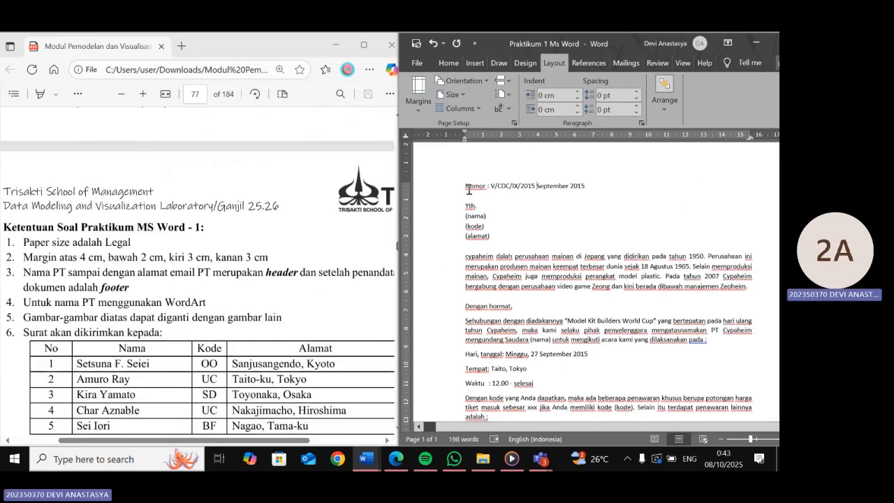
- Select the entire letter and set the paper size to Legal
left_click_drag(466, 186, 526, 393)
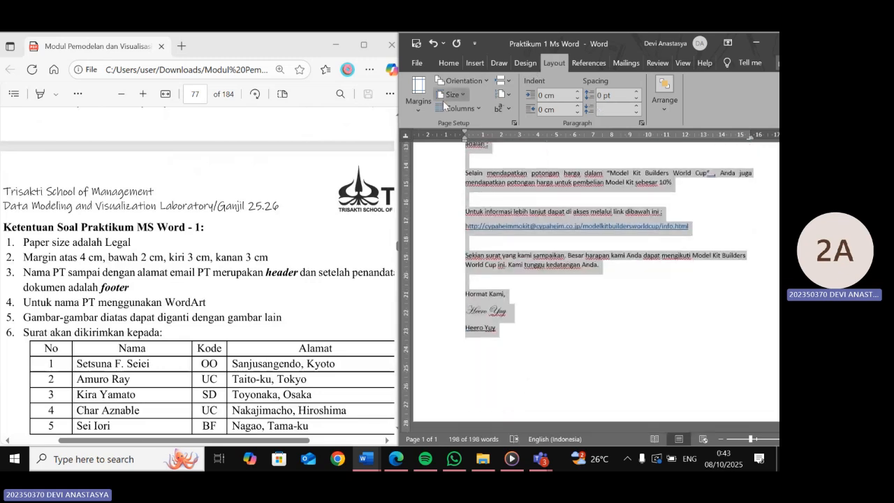
left_click(453, 95)
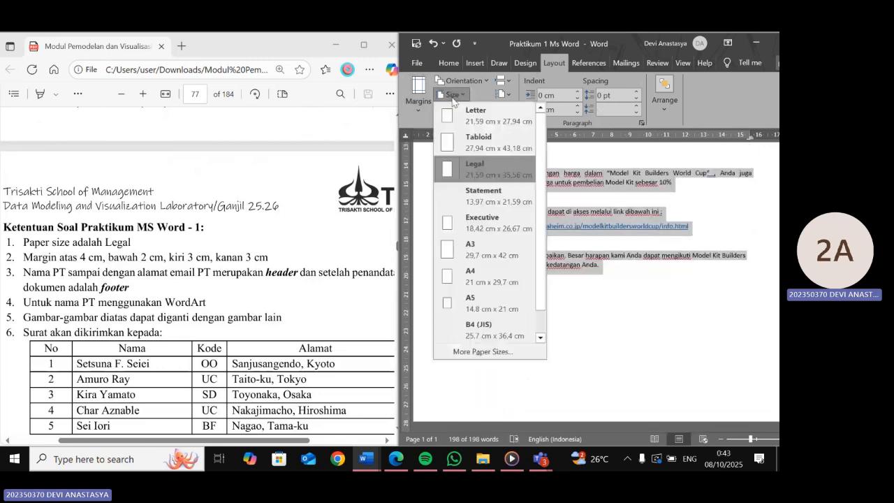
left_click(479, 171)
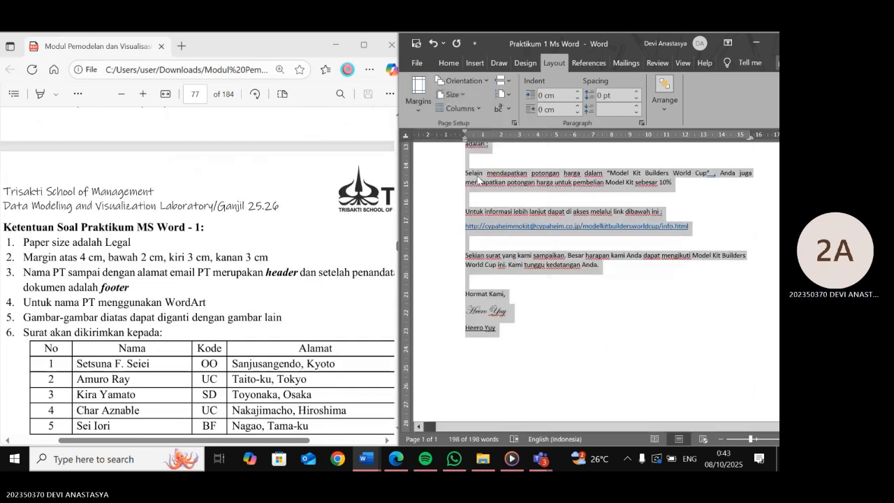
left_click(455, 99)
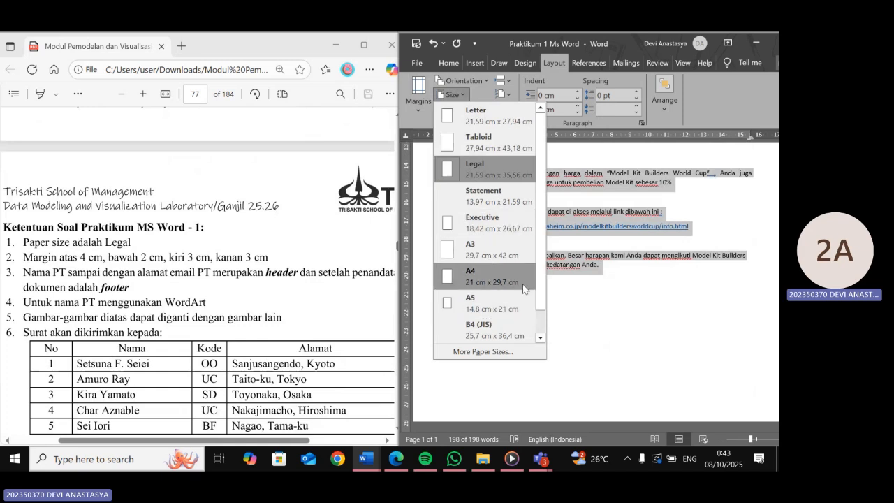
left_click(566, 298)
- Apply custom margins of top 4 cm, bottom 2 cm, left 3 cm and right 3 cm
left_click(428, 95)
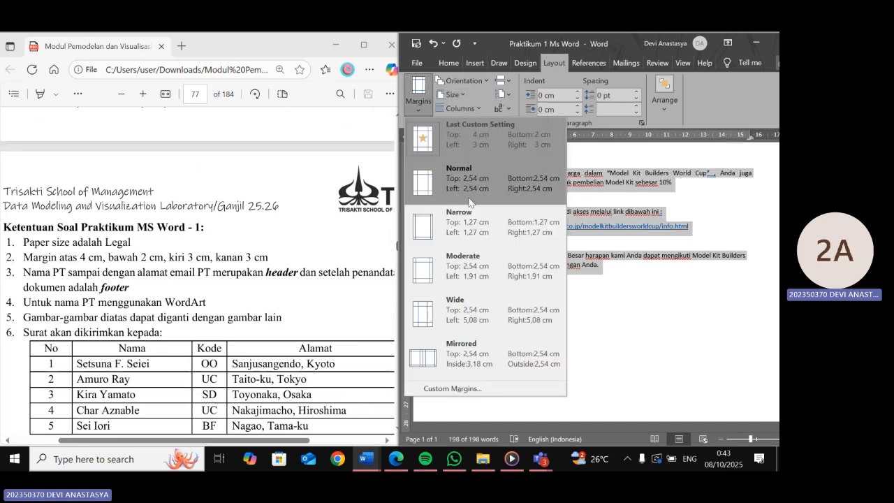
left_click(458, 389)
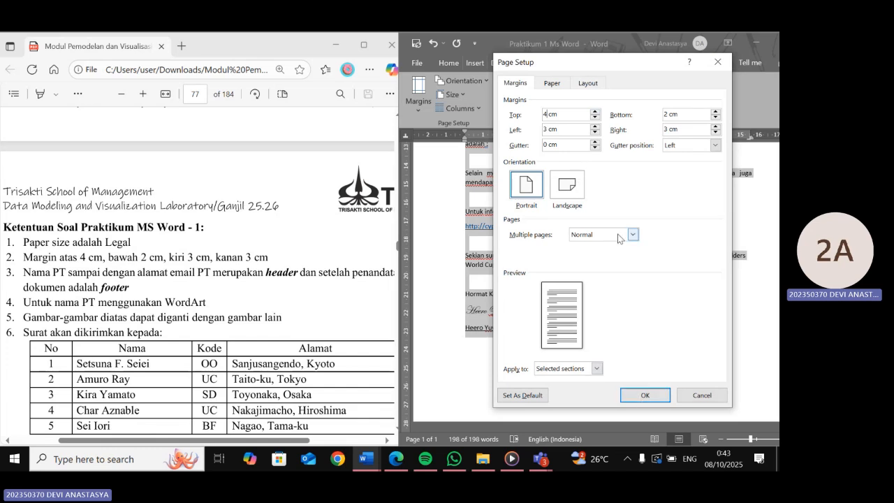
left_click(636, 397)
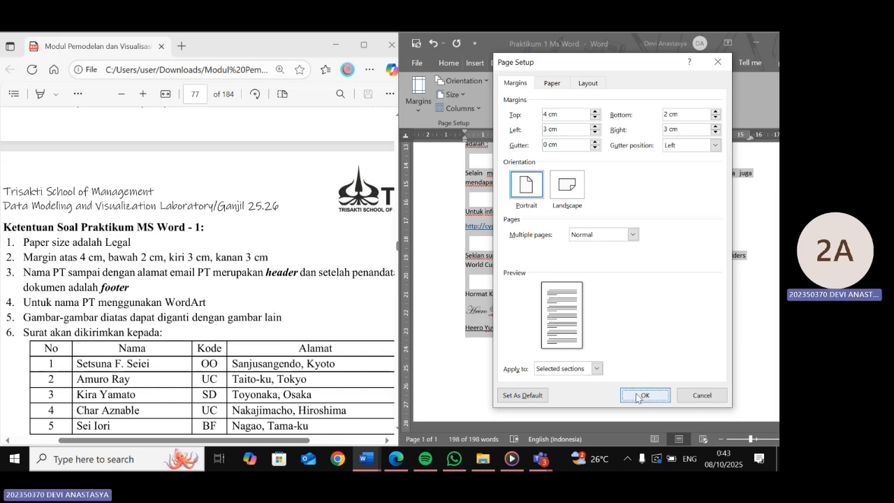
left_click(636, 396)
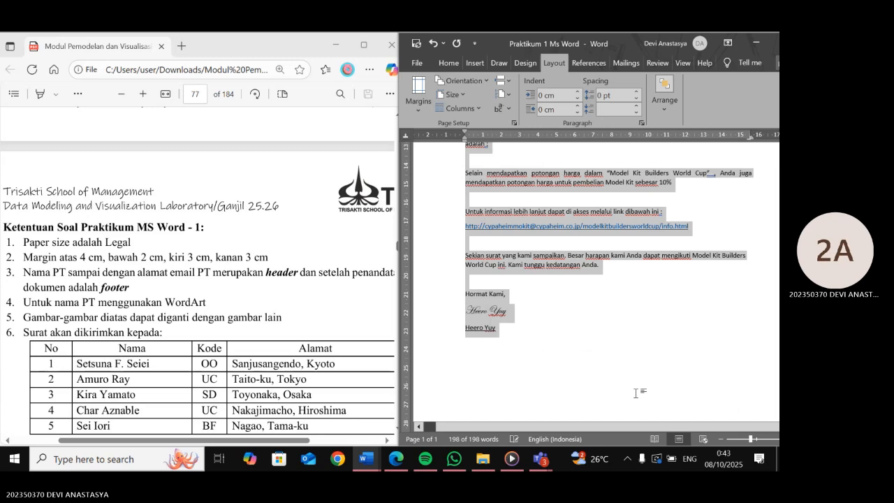
- Compare the top of the Word letter with the reference letter in the PDF
scroll(635, 393, "up", 2)
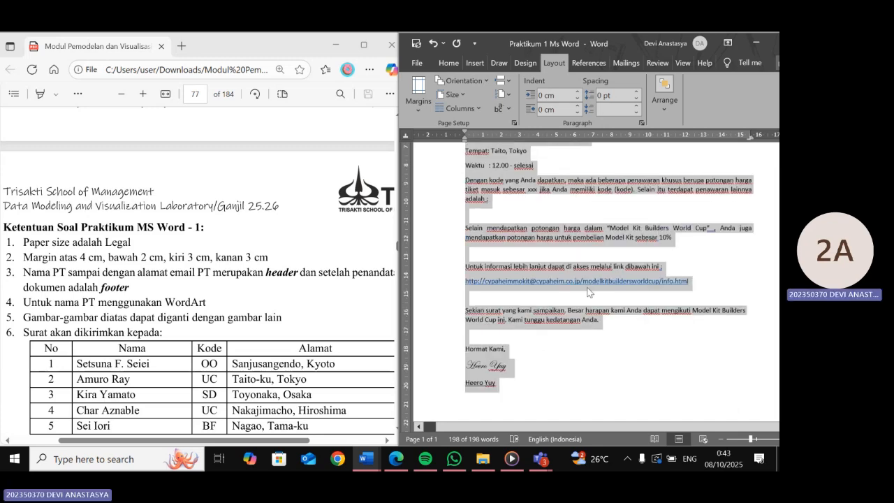
scroll(550, 222, "up", 8)
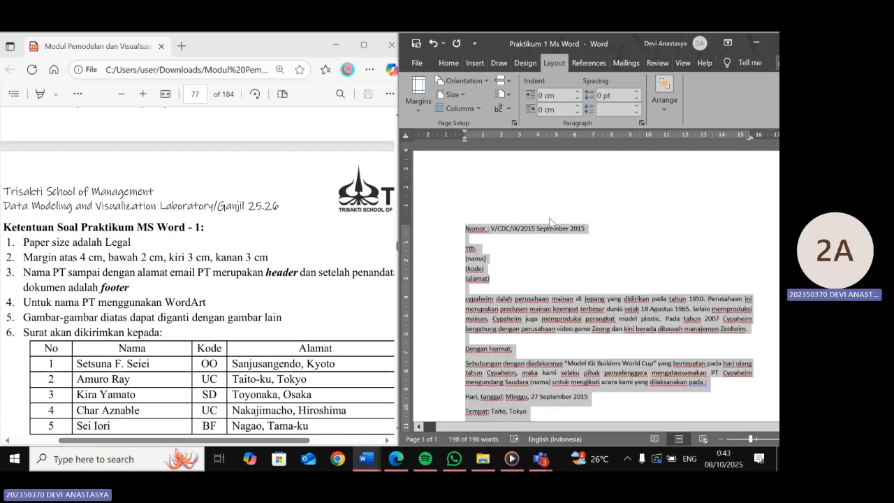
left_click(549, 228)
scroll(304, 300, "up", 4)
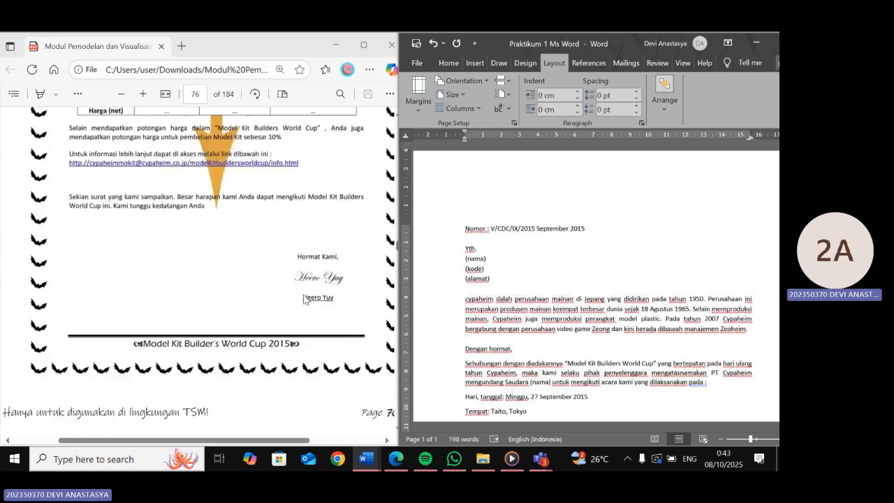
scroll(303, 299, "up", 4)
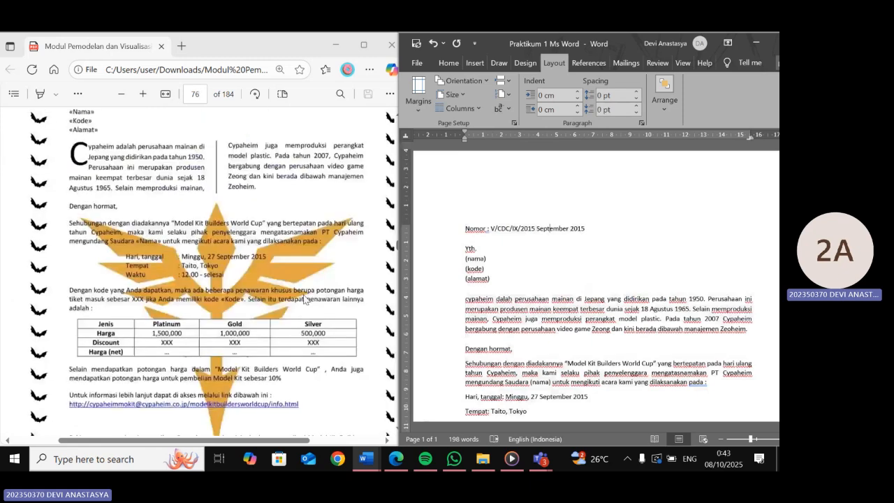
scroll(304, 300, "up", 1)
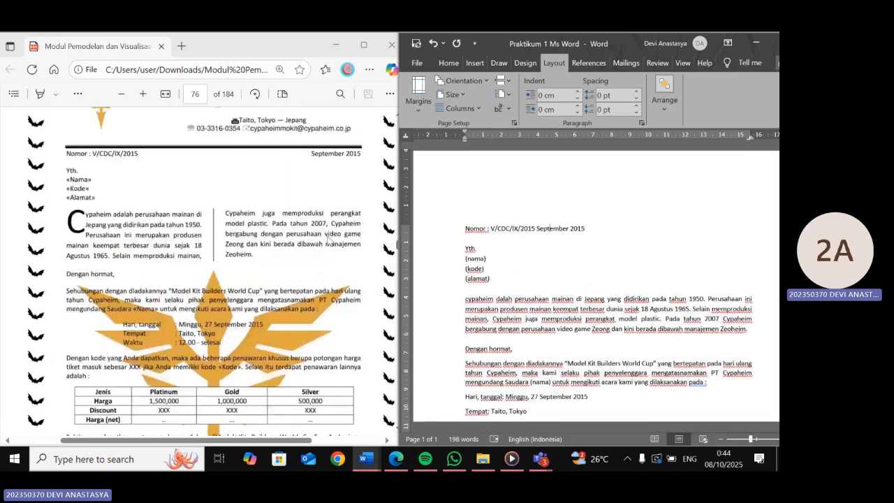
scroll(328, 237, "up", 1)
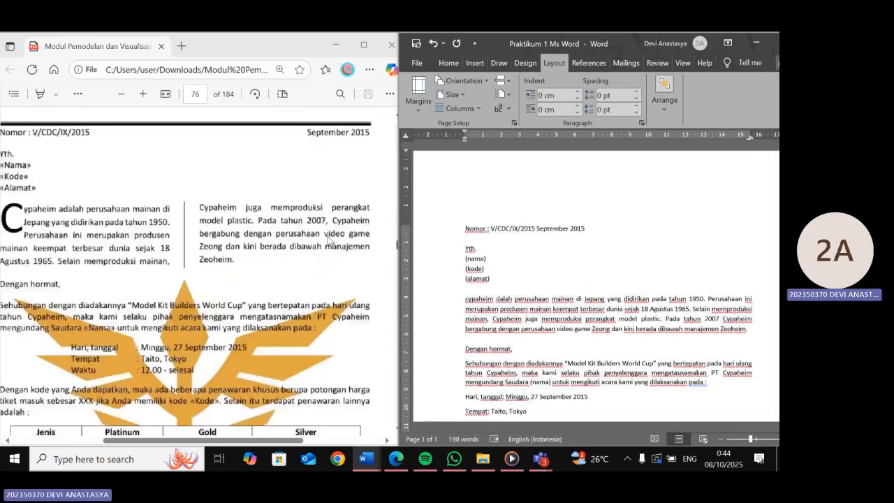
scroll(328, 238, "down", 1)
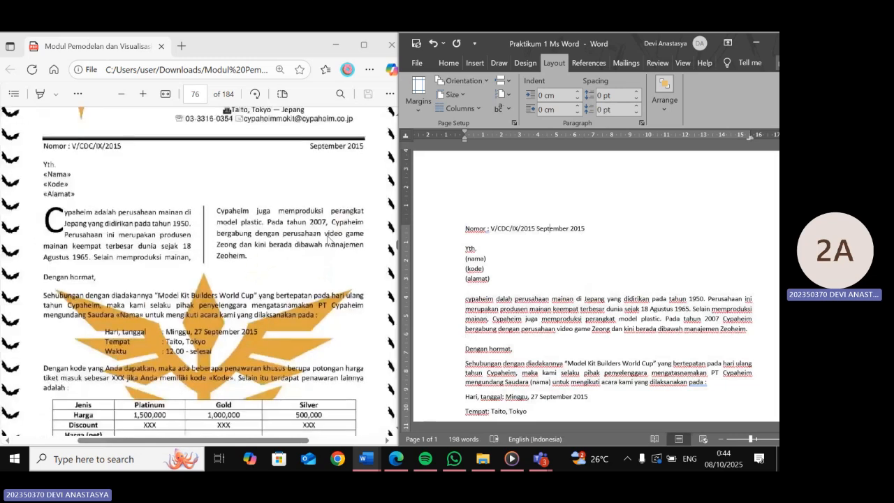
scroll(502, 258, "down", 2)
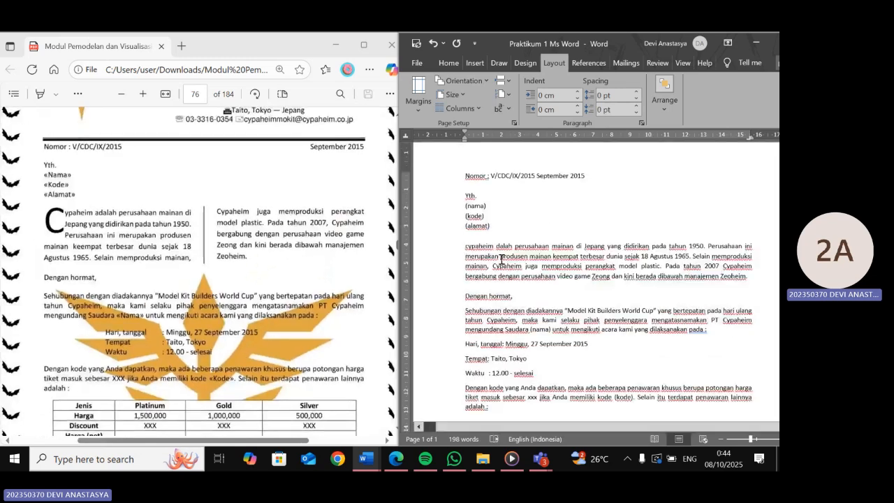
- Select the opening paragraph about Cypaheim and apply justified alignment
left_click_drag(466, 247, 754, 280)
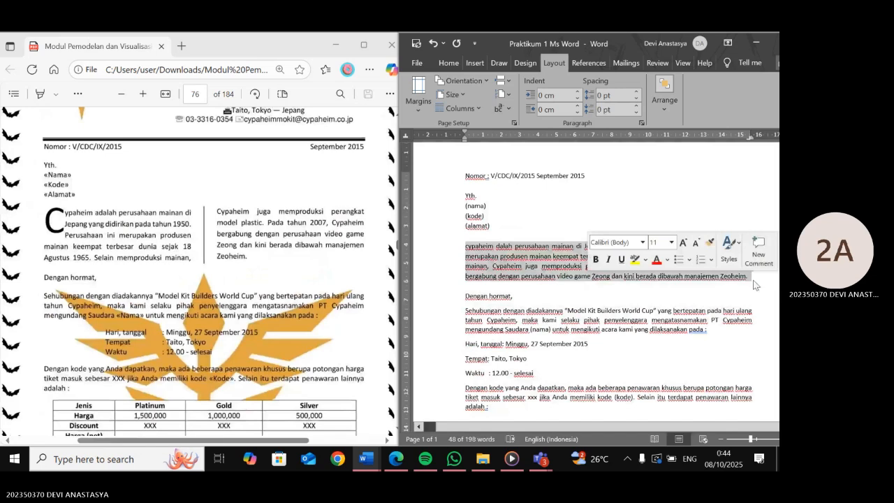
scroll(755, 285, "down", 1)
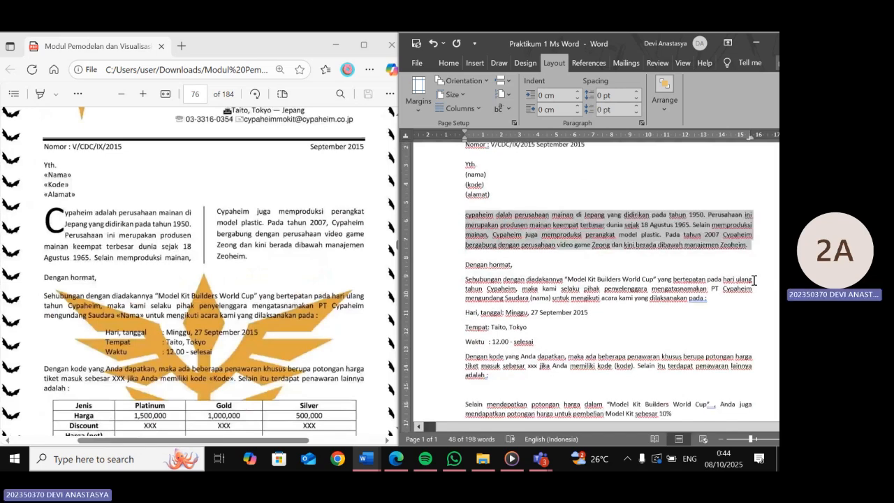
scroll(754, 281, "down", 1)
left_click(449, 62)
left_click(625, 96)
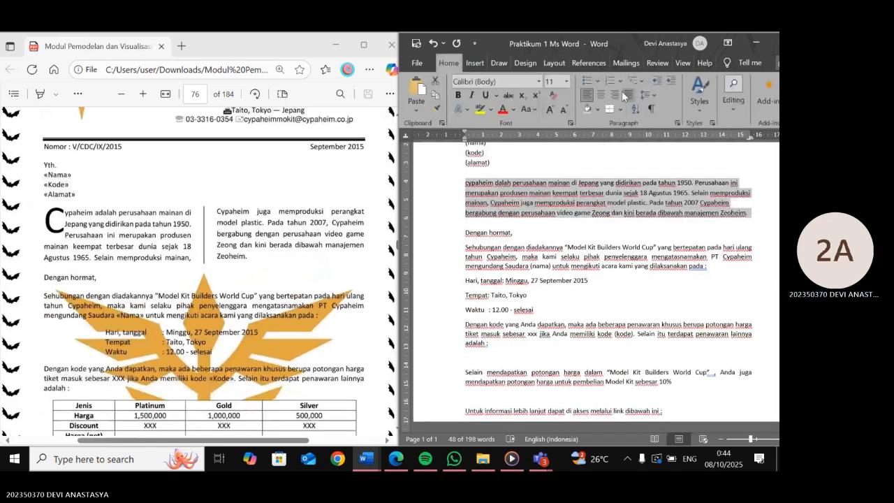
left_click(629, 98)
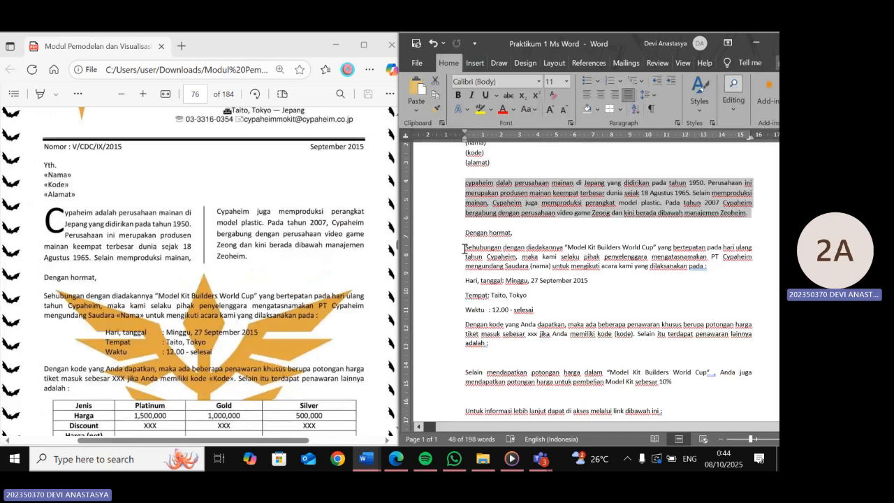
- Review the remaining paragraphs of the letter against the reference
left_click_drag(464, 248, 711, 272)
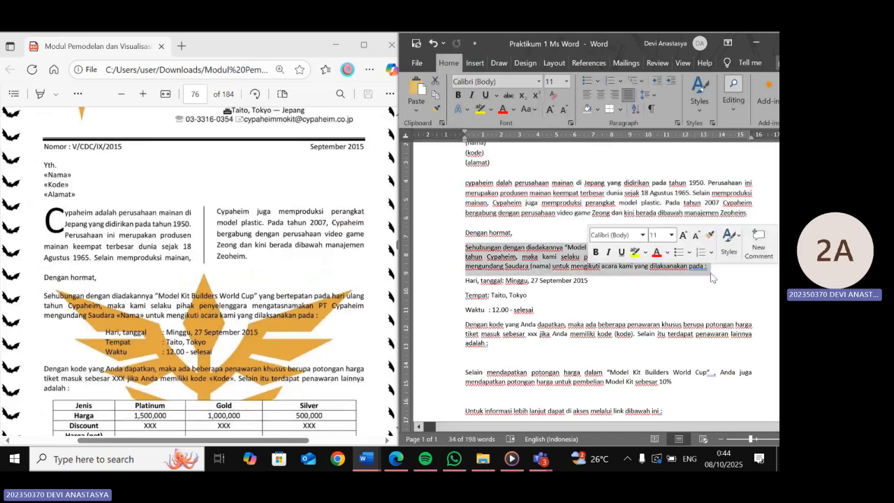
left_click(544, 361)
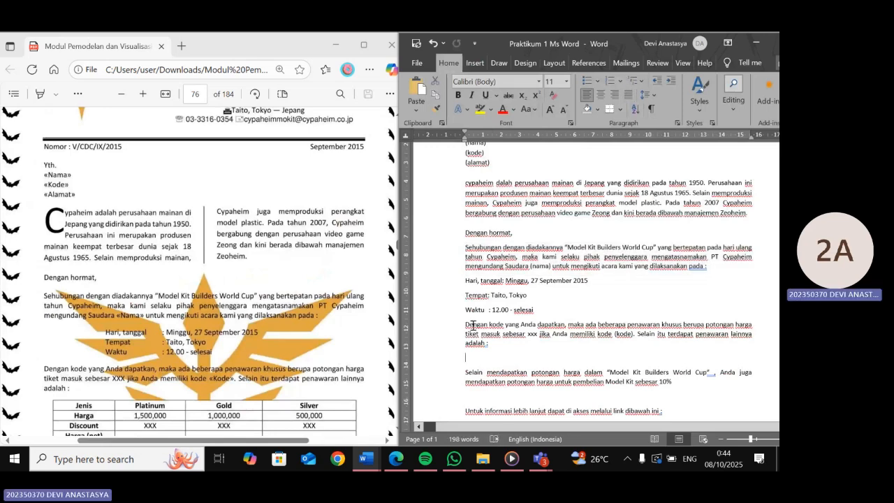
left_click_drag(465, 310, 496, 354)
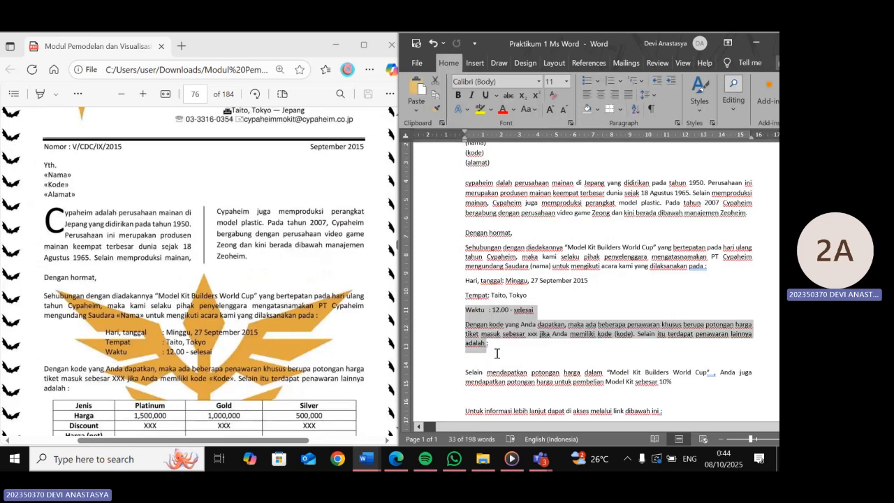
left_click(496, 354)
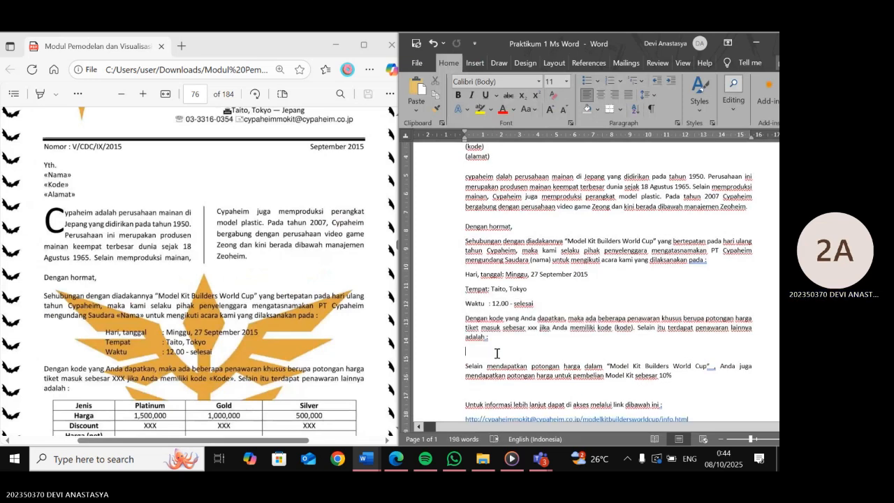
scroll(496, 354, "down", 1)
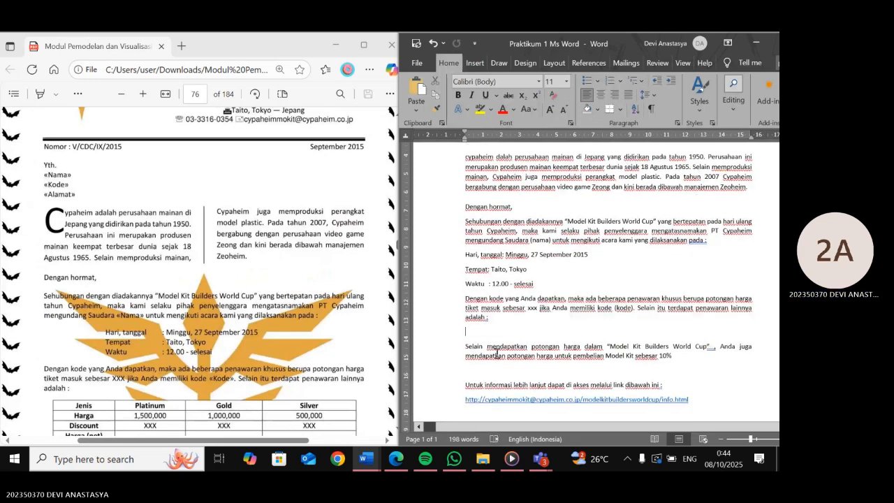
scroll(496, 354, "down", 4)
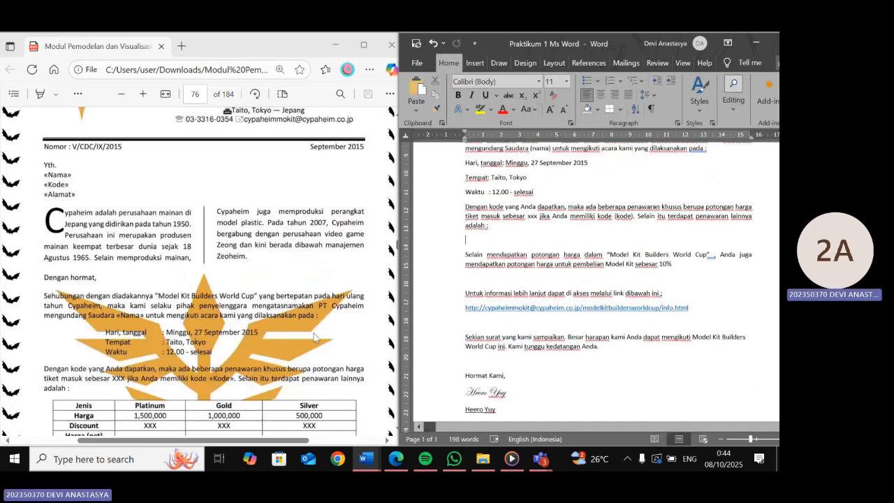
scroll(314, 338, "down", 2)
left_click(590, 308)
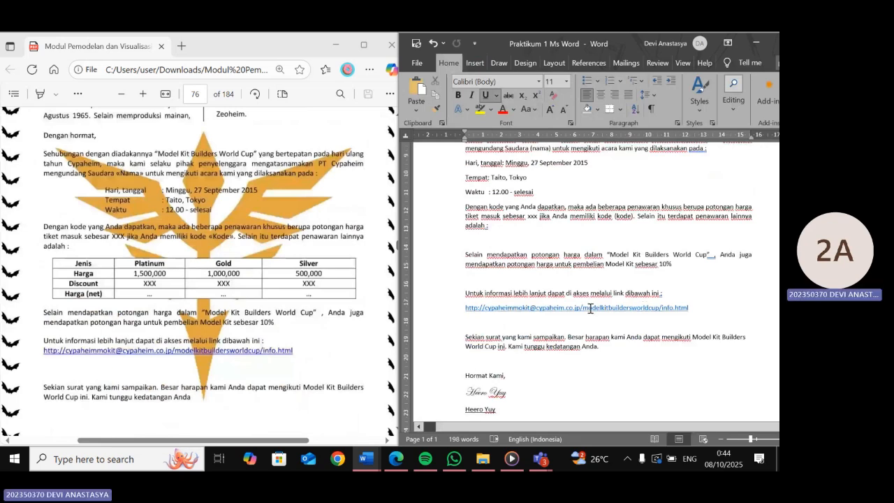
scroll(591, 308, "up", 6)
scroll(590, 308, "up", 1)
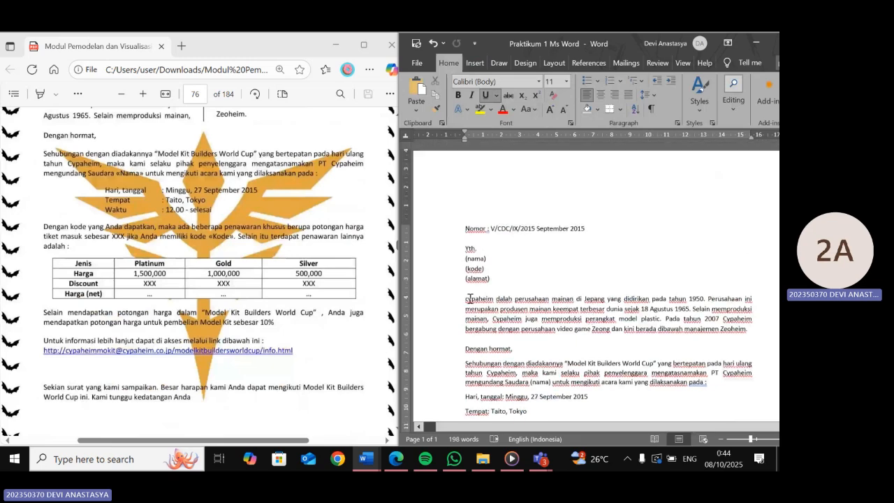
left_click(470, 298)
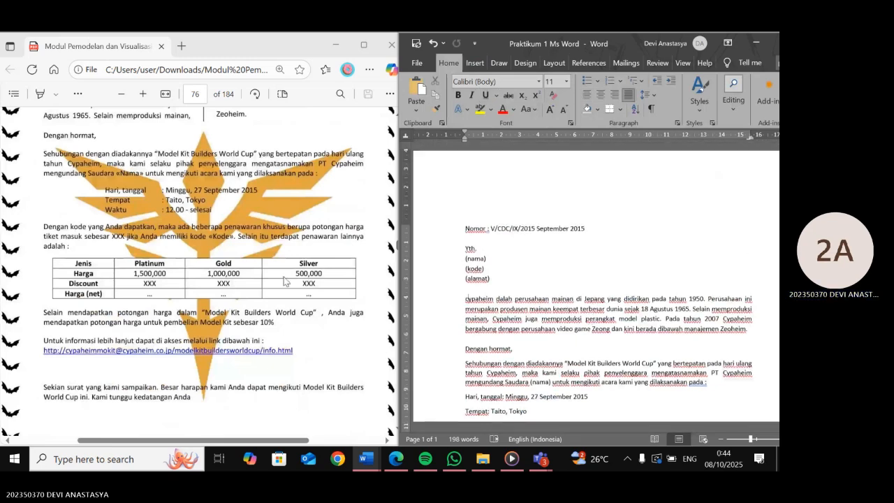
scroll(285, 281, "up", 3)
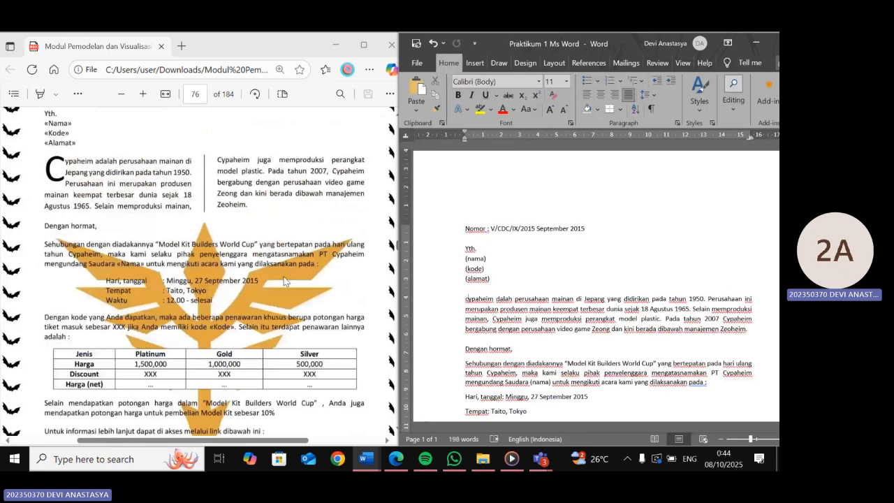
- Format the opening Cypaheim paragraph as two equal columns with a line between them
scroll(285, 282, "up", 2)
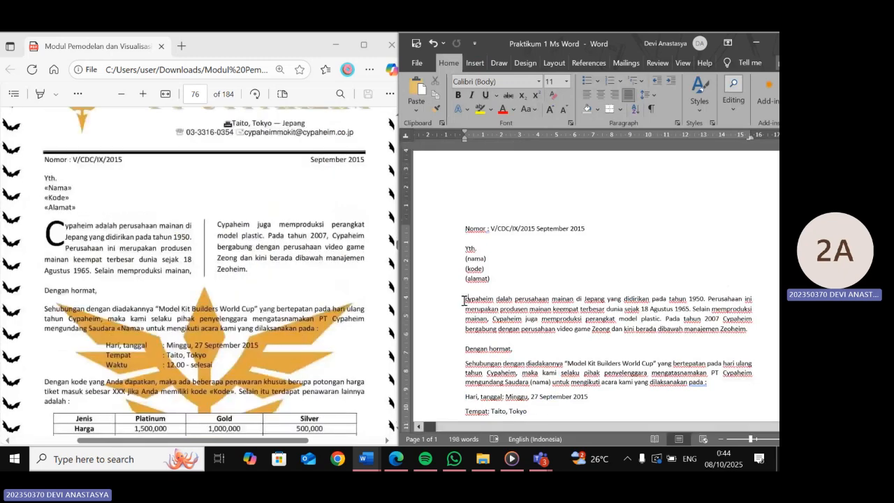
left_click_drag(463, 300, 753, 330)
left_click(551, 63)
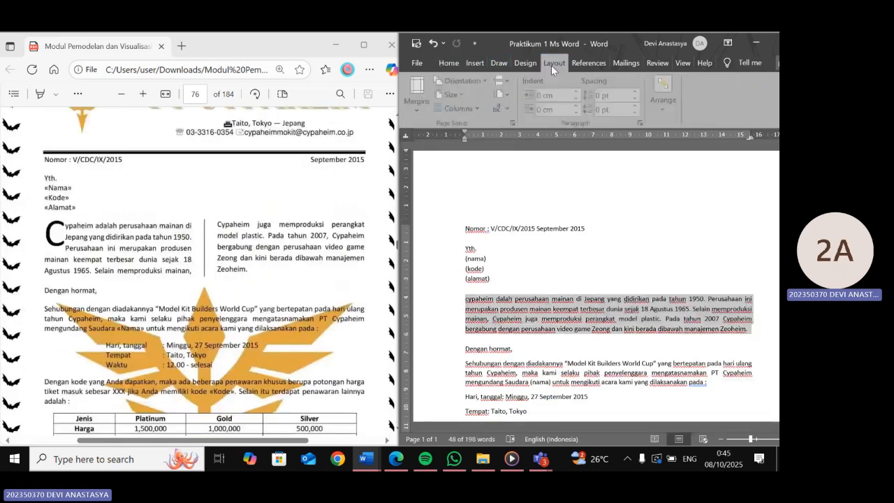
left_click(479, 111)
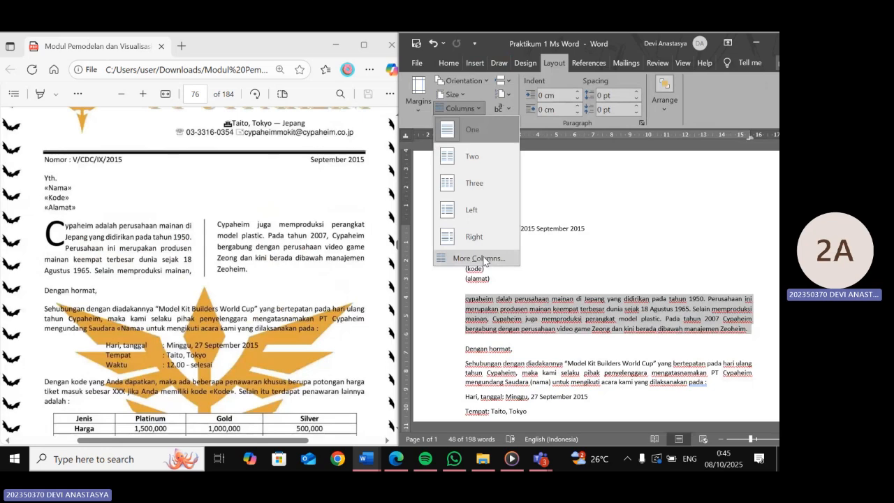
left_click(479, 257)
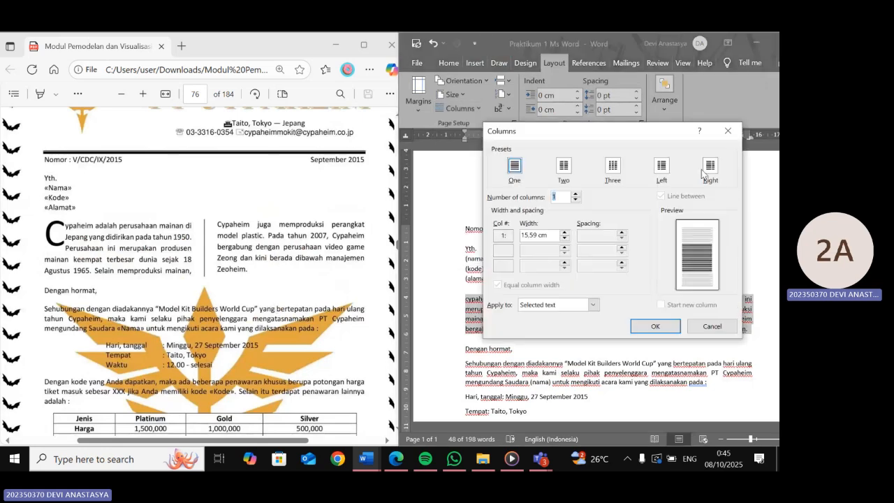
left_click(564, 167)
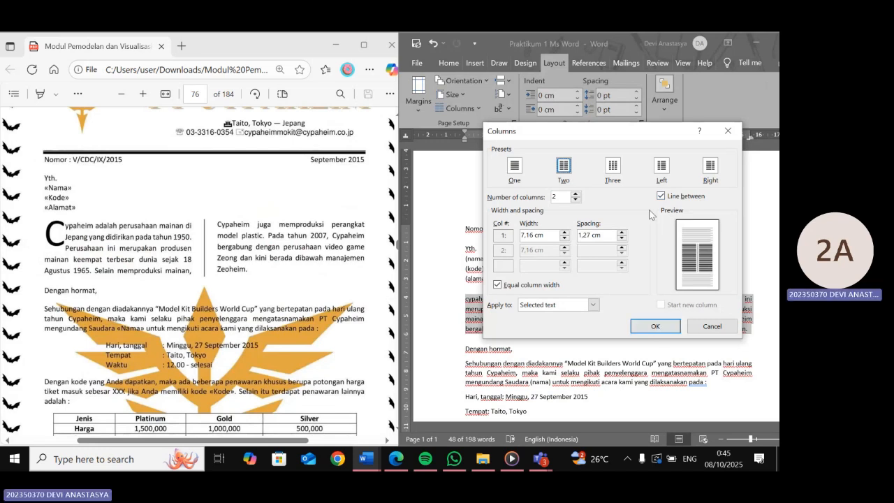
left_click(648, 327)
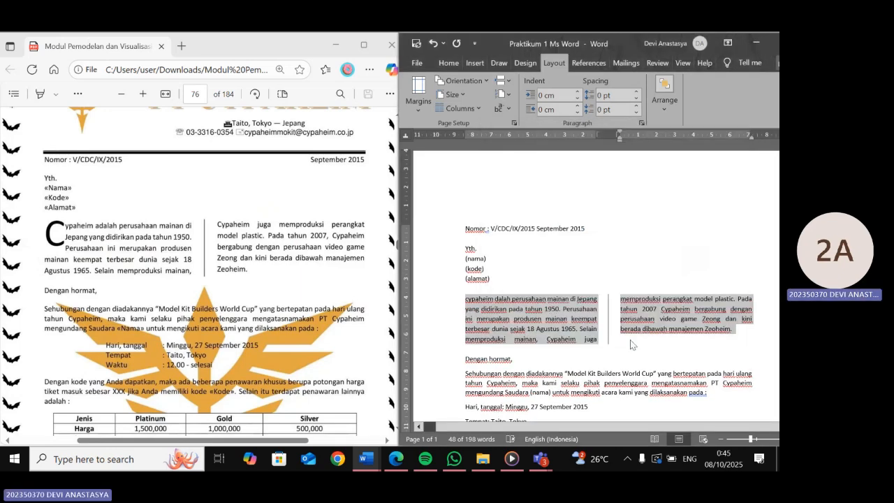
- Add a dropped drop cap, three lines tall, to the first letter of the opening paragraph
left_click(548, 321)
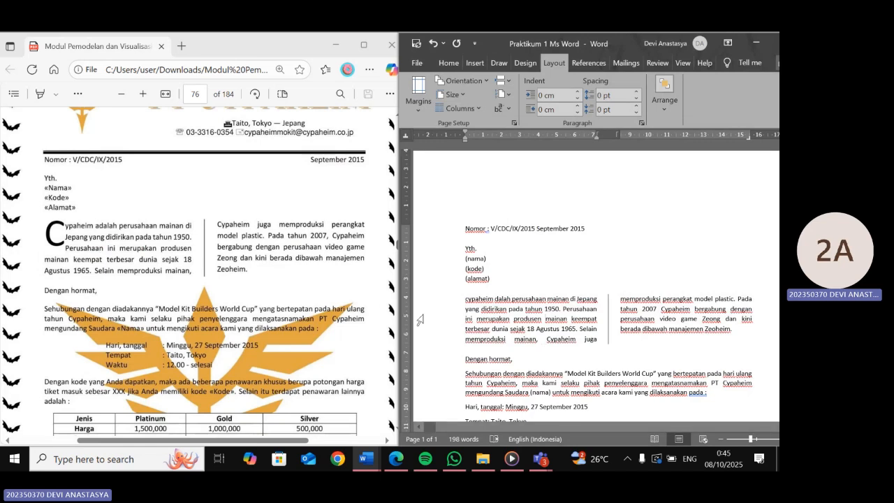
left_click_drag(466, 300, 469, 300)
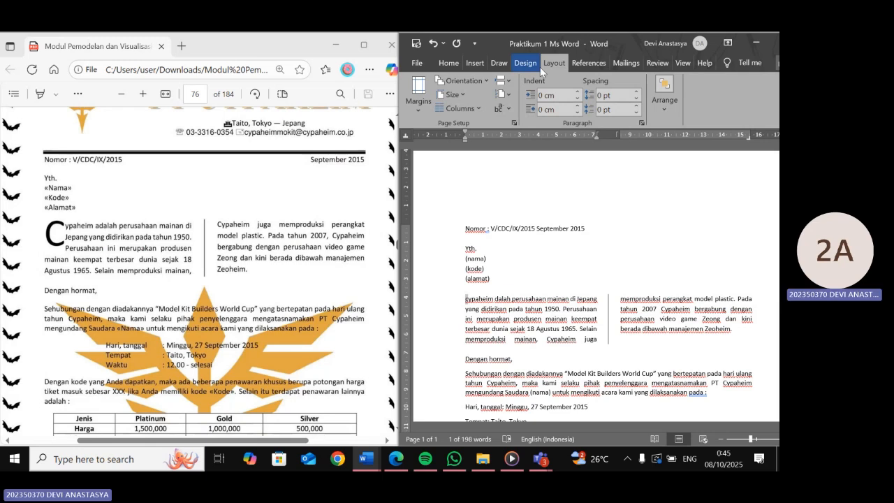
left_click(475, 62)
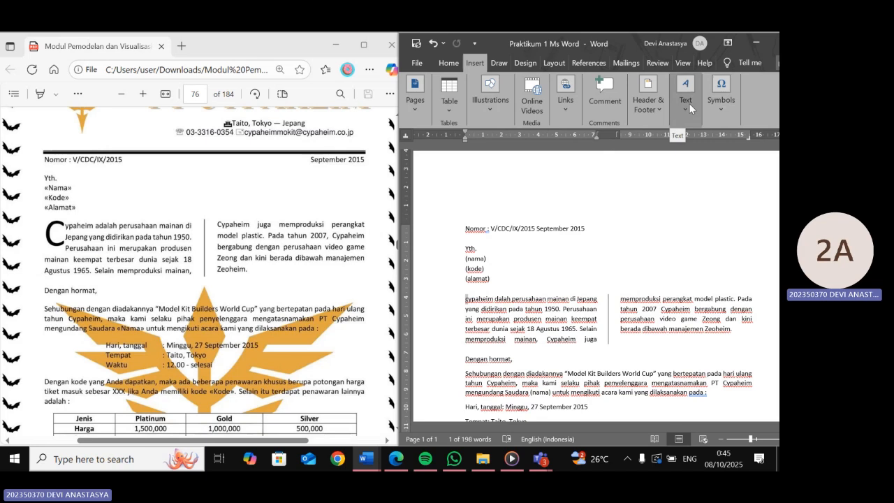
left_click(689, 103)
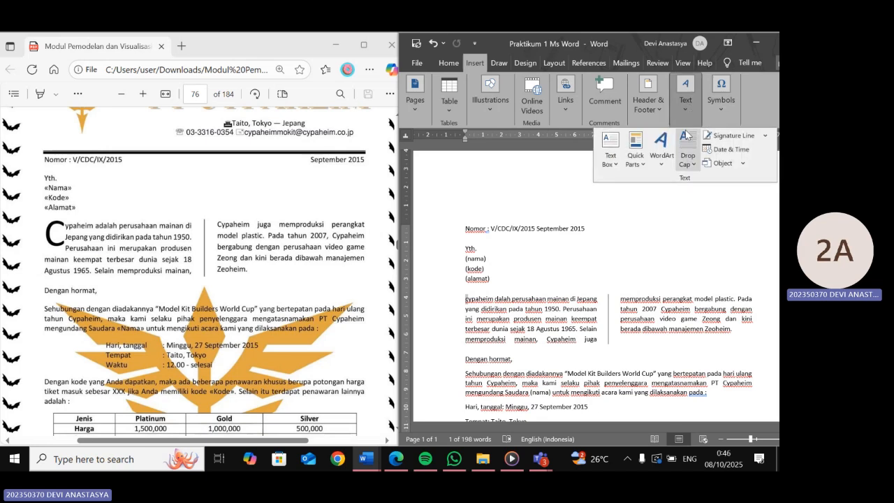
left_click(692, 168)
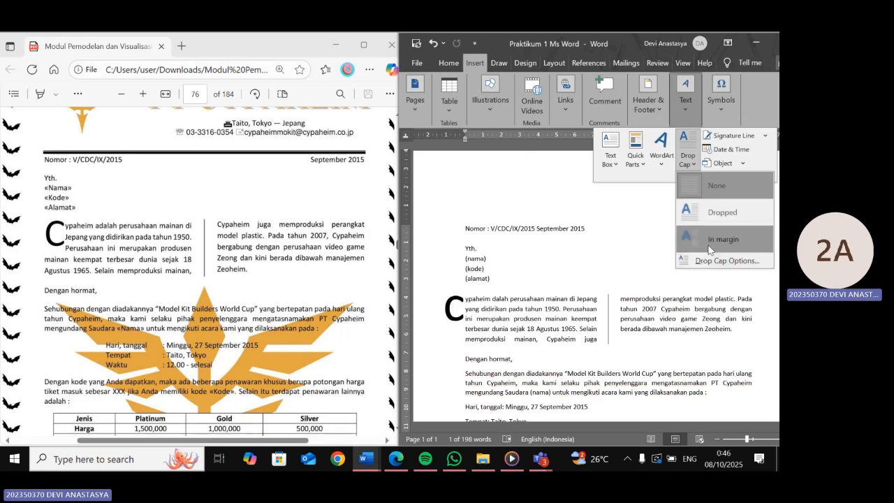
left_click(713, 262)
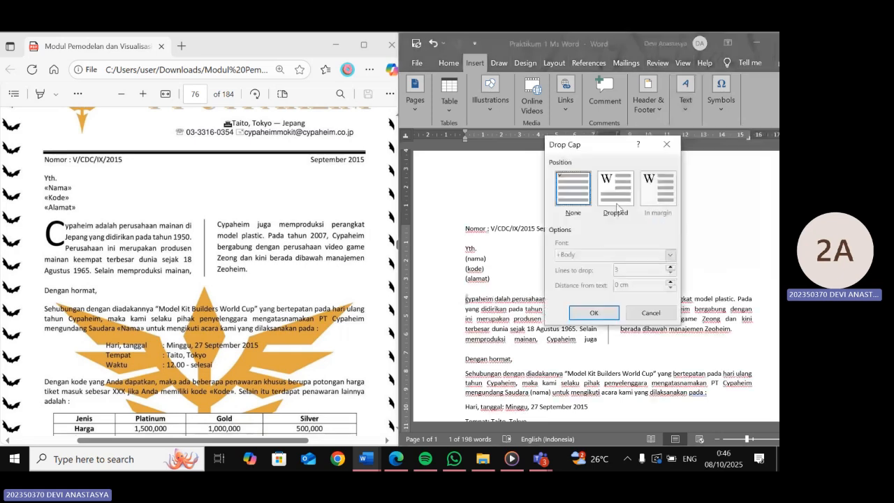
left_click(617, 204)
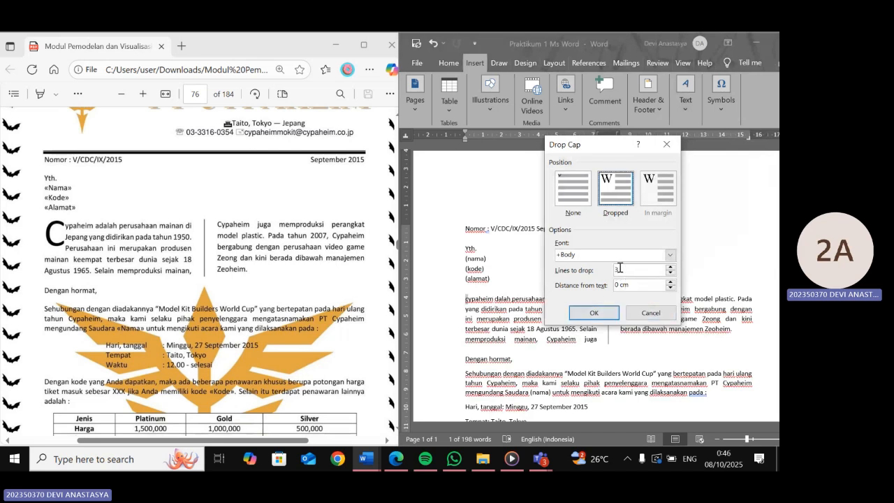
left_click(595, 316)
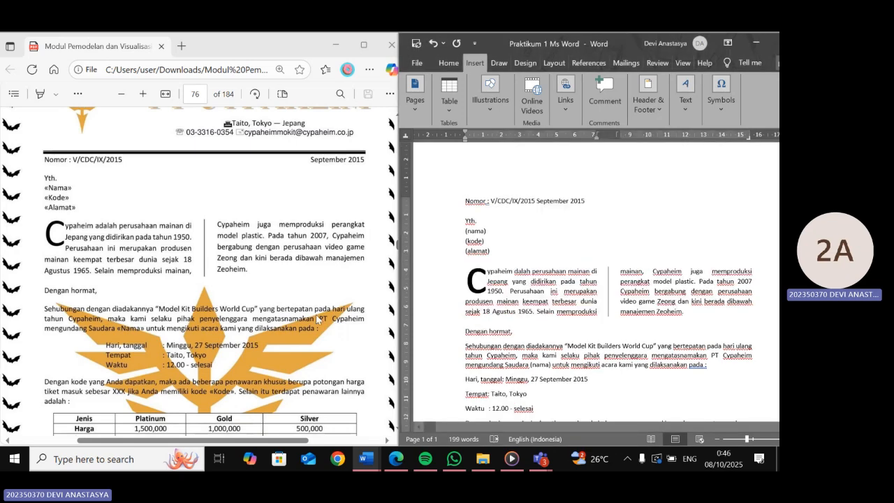
- Set a right tab stop near the right margin and push "September 2015" to the right end of the Nomor line
scroll(318, 318, "down", 3)
scroll(318, 319, "down", 1)
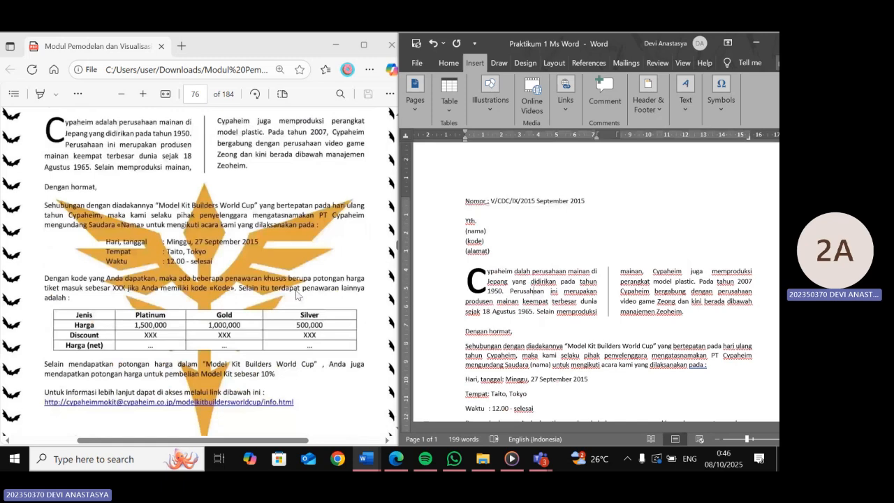
scroll(297, 295, "down", 3)
scroll(504, 265, "up", 1)
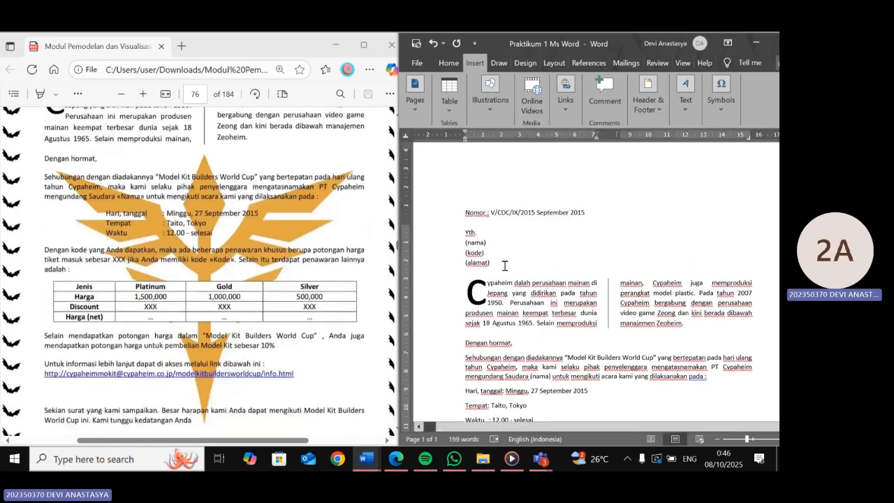
scroll(504, 266, "up", 1)
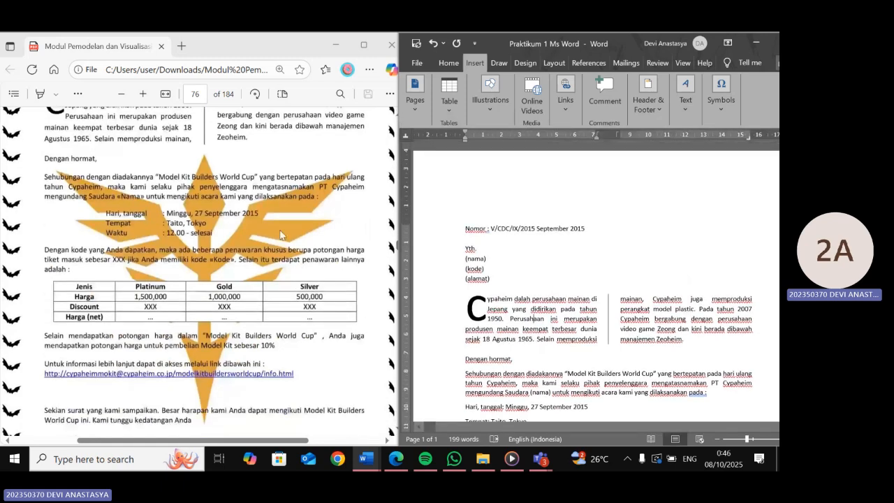
scroll(281, 235, "up", 10)
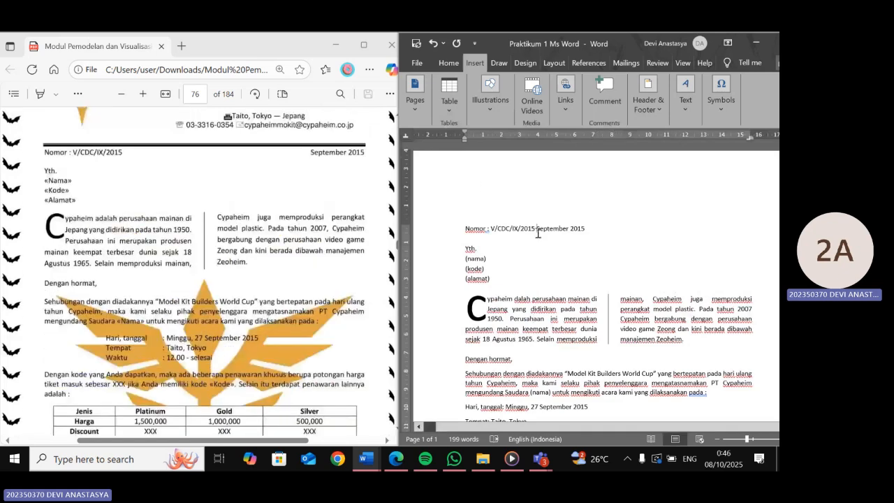
left_click(408, 137)
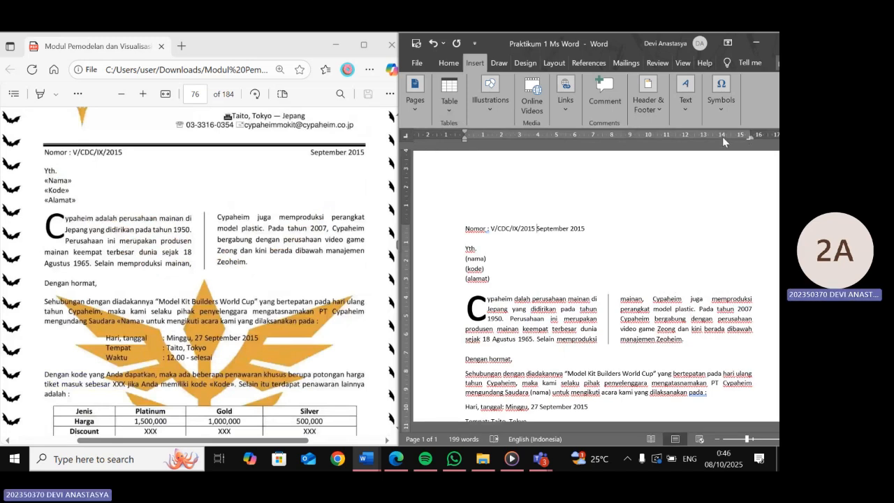
left_click(744, 135)
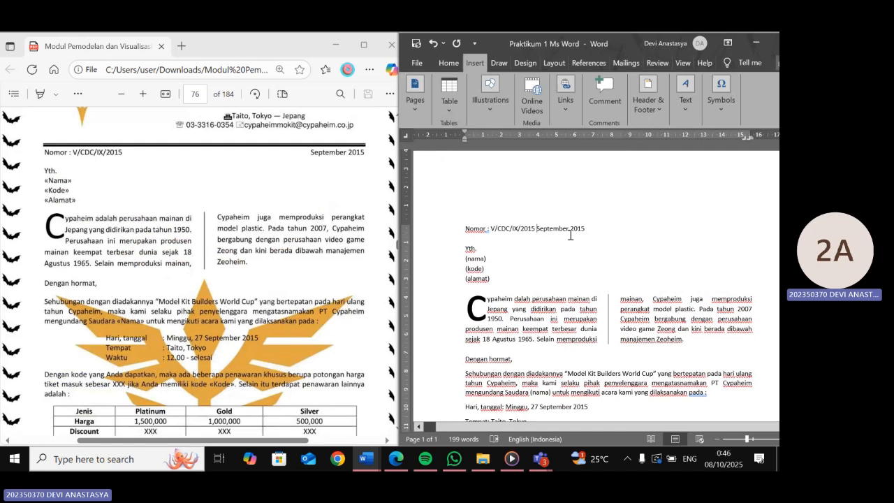
key("Tab")
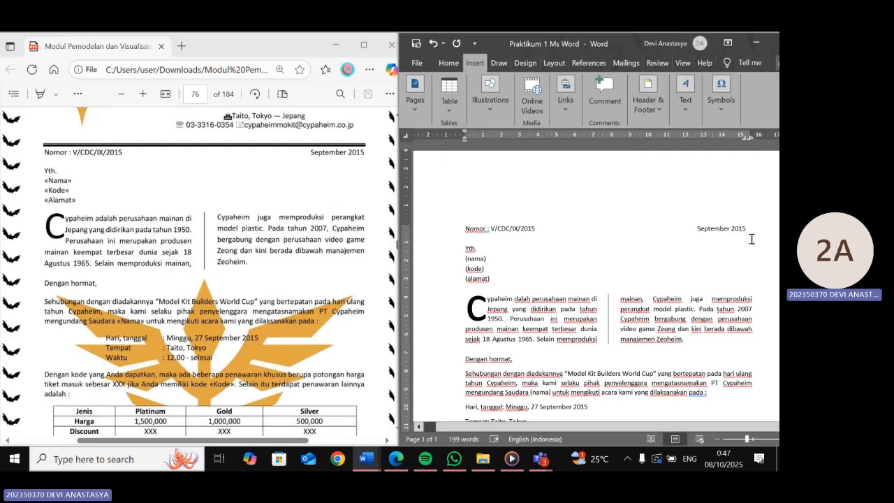
- Select the Hari, Tempat and Waktu lines and set a left tab stop at about 3 cm for them
left_click(717, 302)
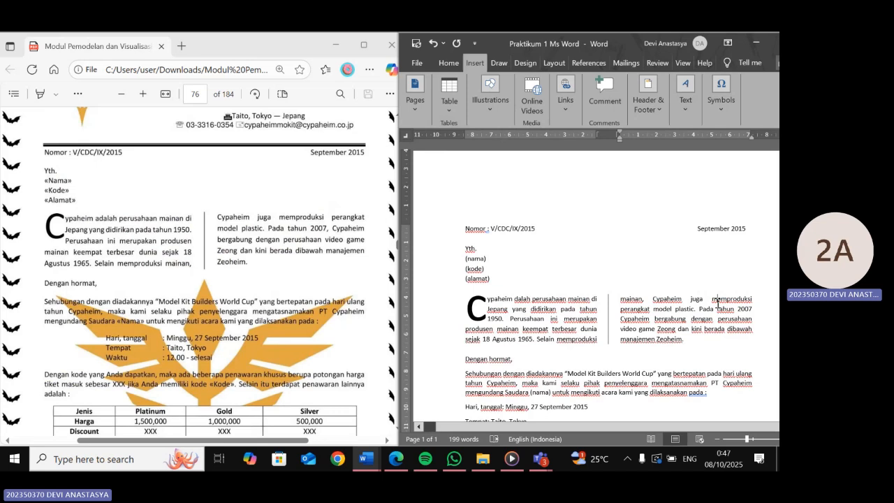
scroll(717, 303, "down", 1)
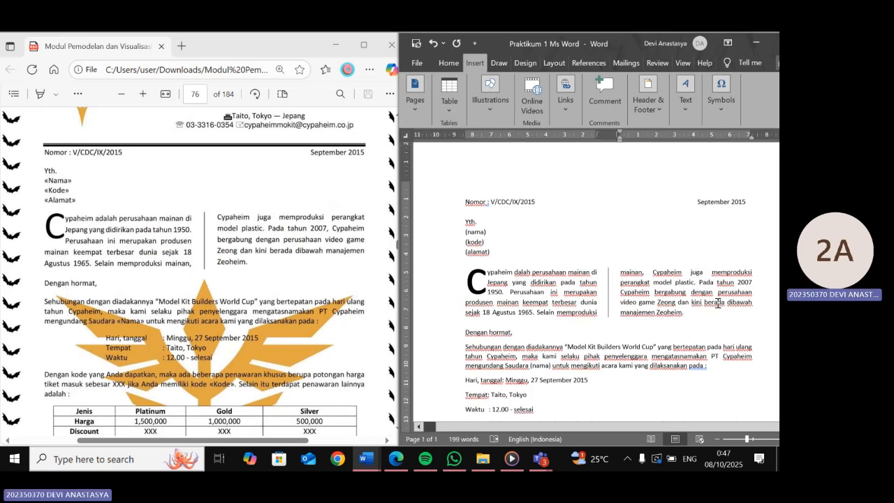
scroll(718, 302, "down", 3)
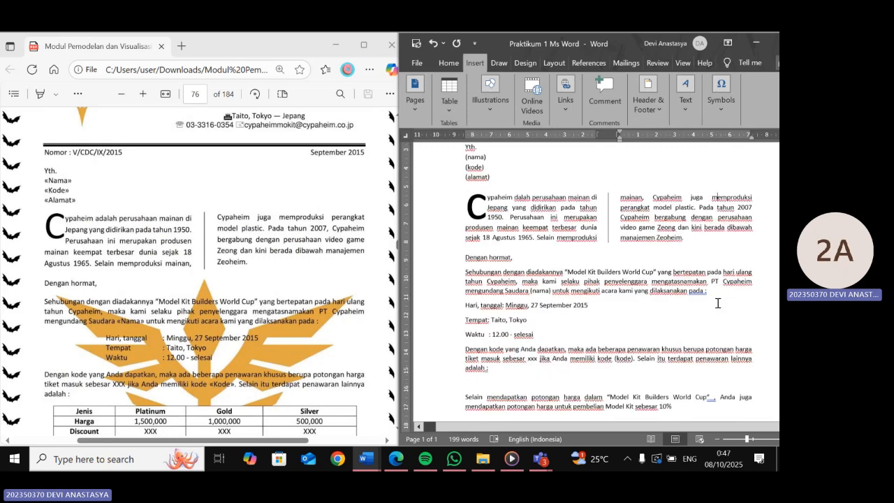
scroll(473, 278, "down", 1)
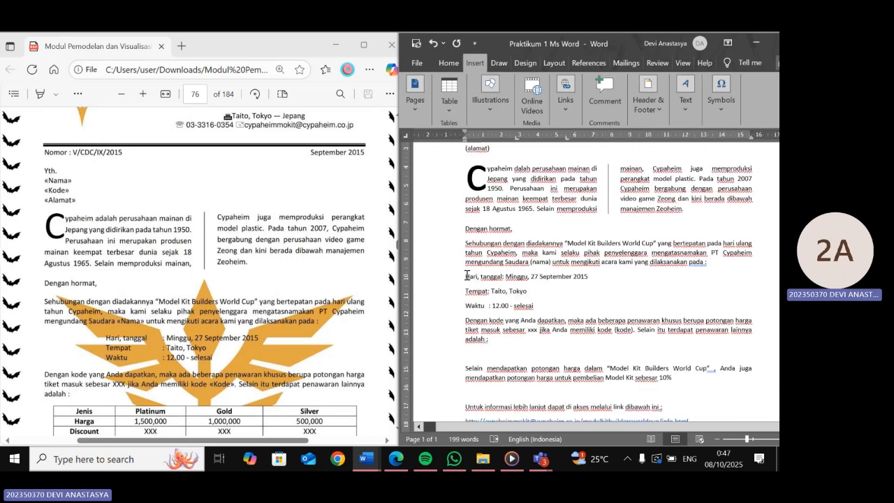
left_click_drag(472, 278, 531, 292)
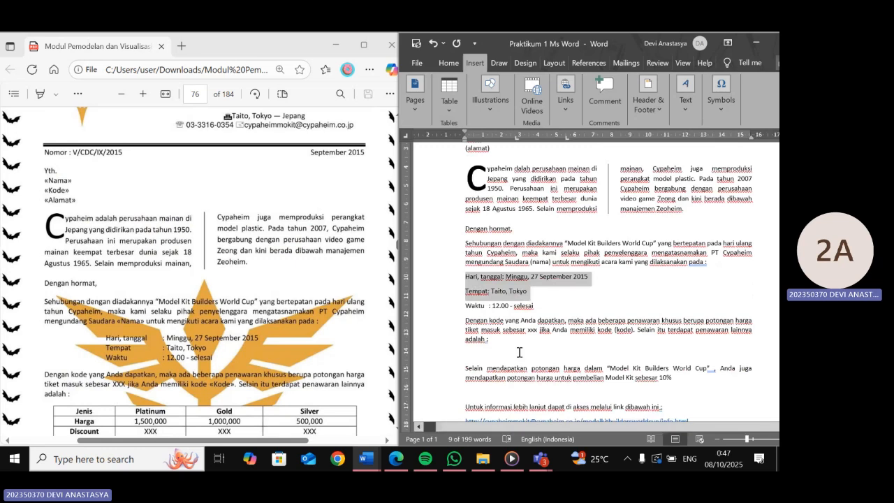
key("shift+Down")
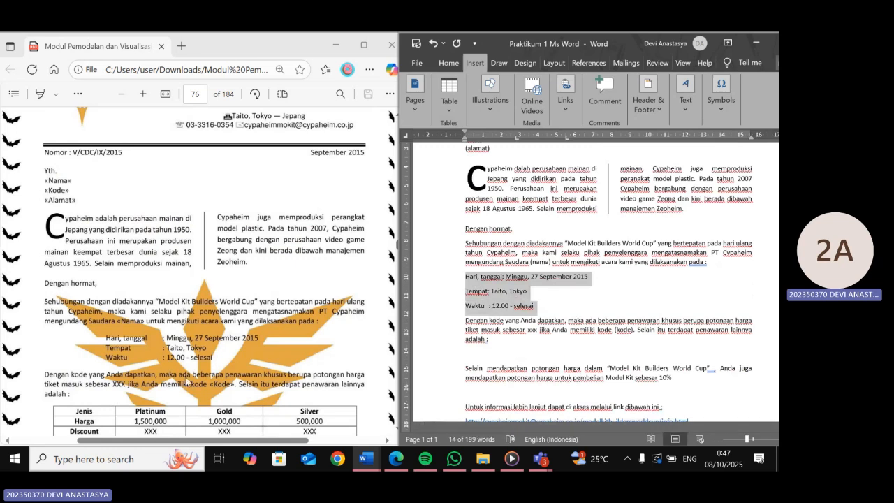
left_click(406, 135)
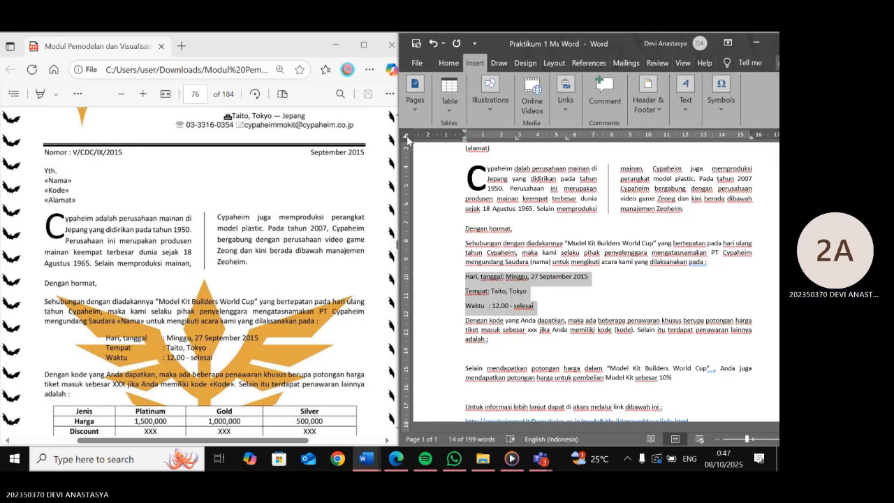
left_click(408, 139)
left_click(407, 140)
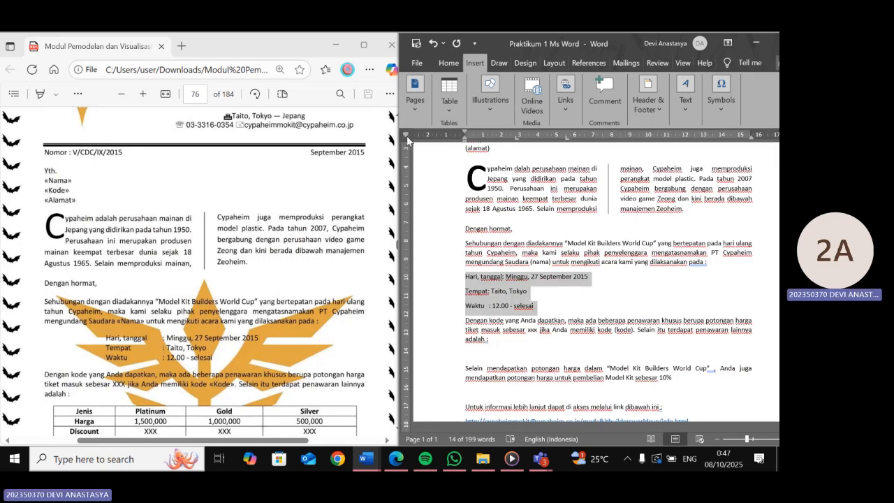
left_click(407, 138)
left_click_drag(520, 142, 520, 142)
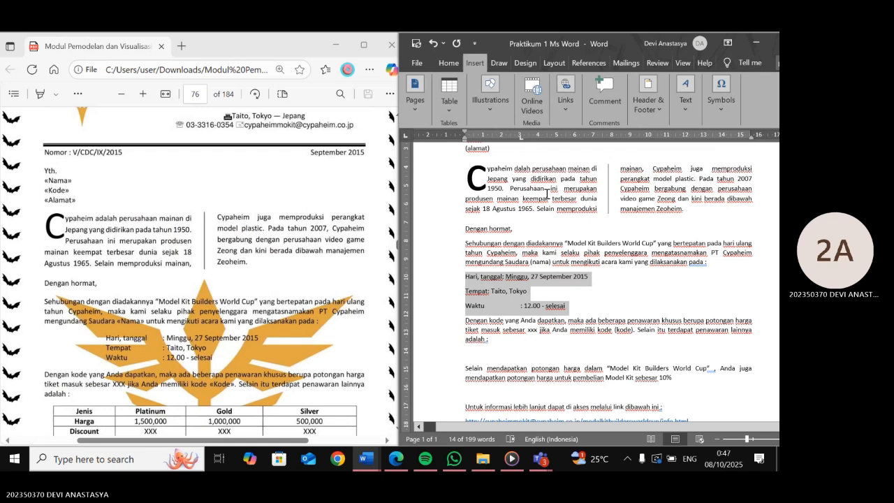
- Indent the Hari, Tempat and Waktu lines to the 3 cm tab stop
left_click(466, 276)
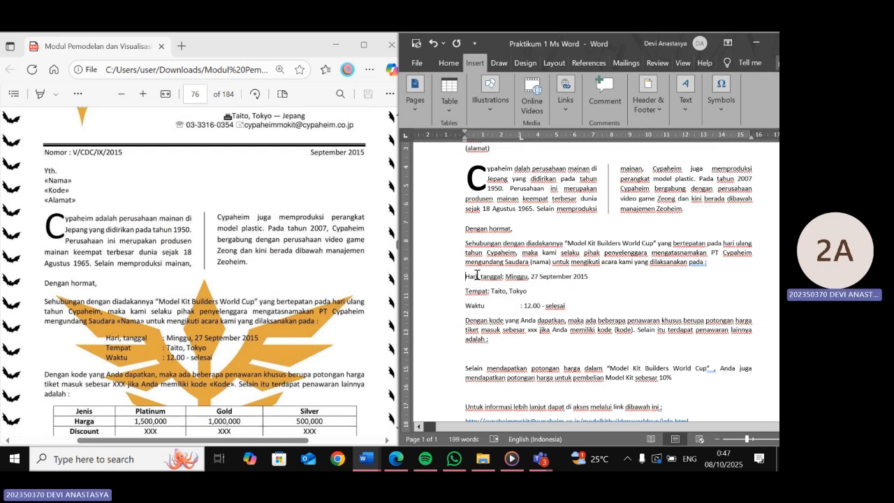
key("Tab")
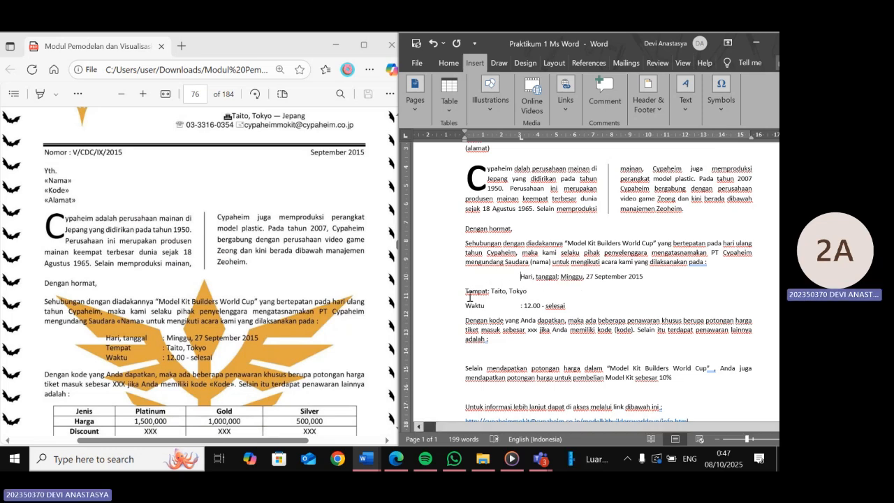
key("Tab")
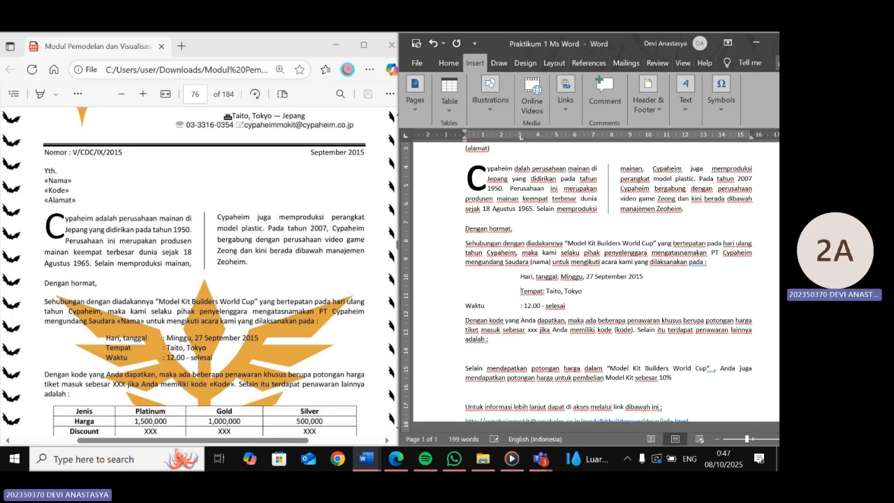
left_click(463, 306)
key("Tab")
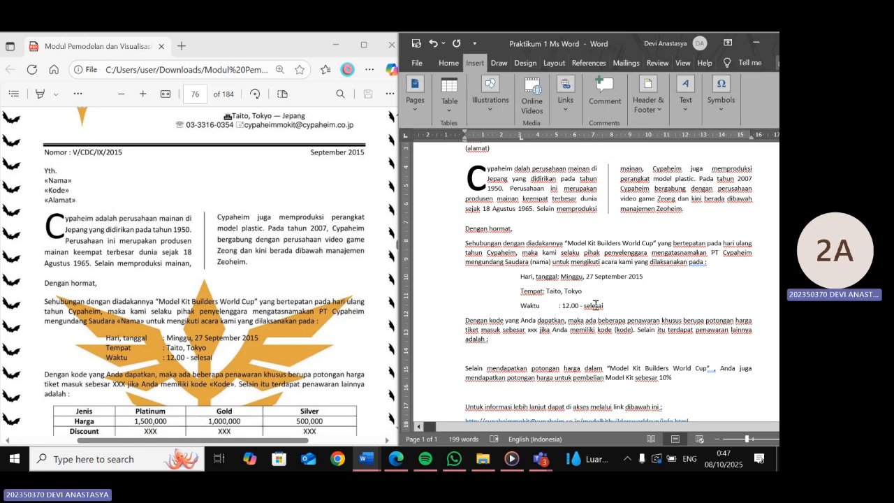
- Move the tab stop for the Hari, Tempat and Waktu lines to about 6 cm on the ruler
left_click_drag(595, 306, 521, 277)
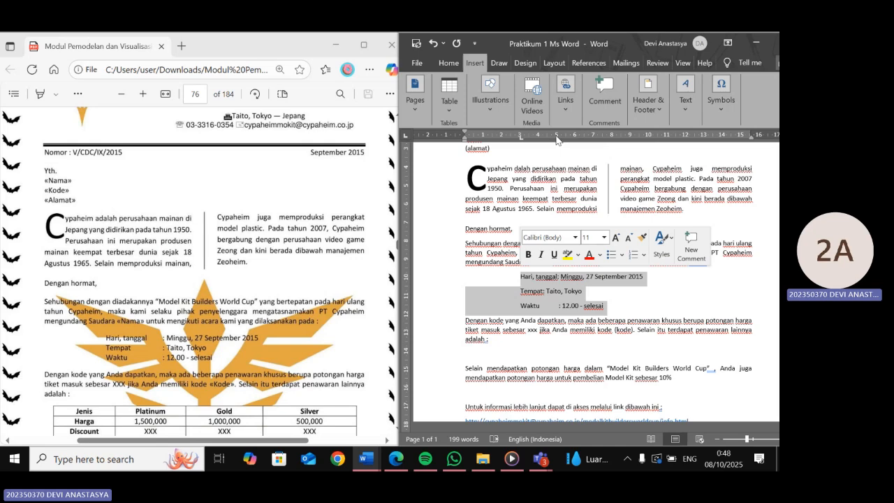
left_click_drag(557, 138, 571, 140)
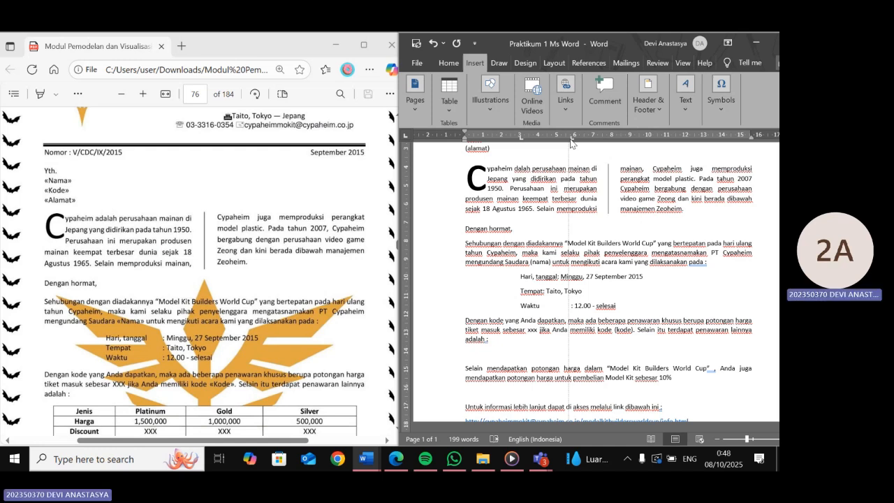
left_click_drag(571, 140, 571, 140)
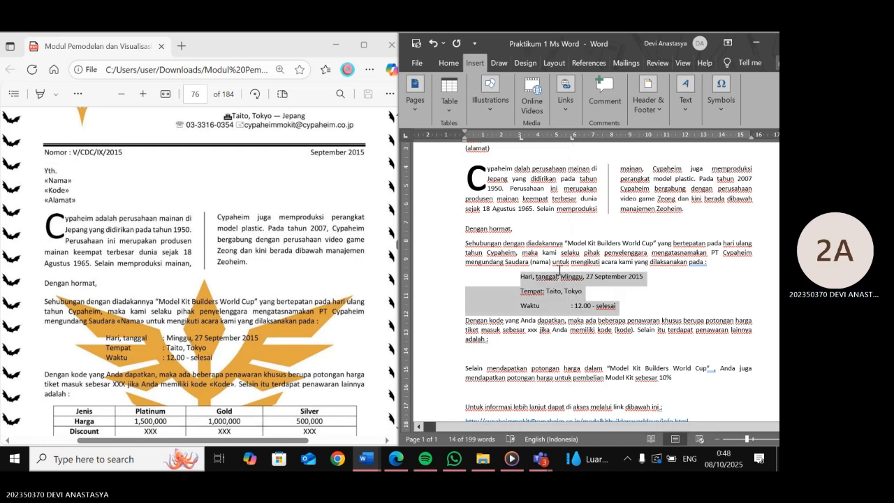
- Insert tabs before the colons on the Hari, tanggal and Tempat lines so all three colons align
left_click(559, 270)
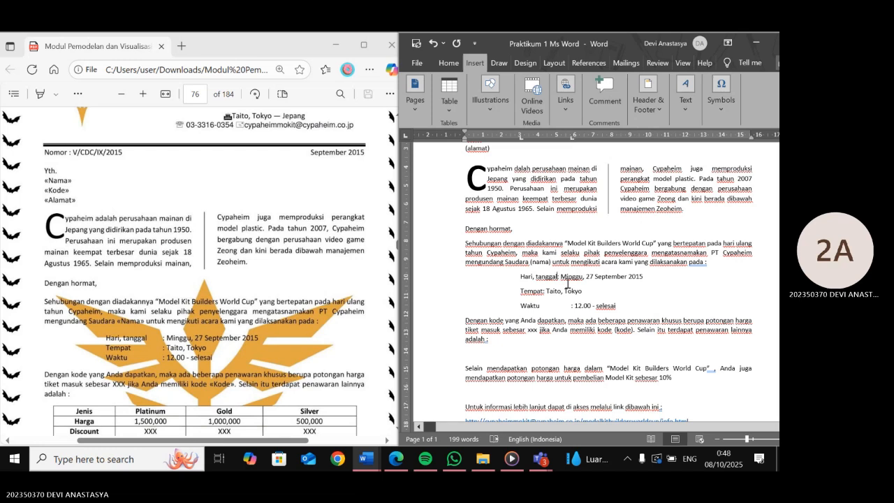
key("Tab")
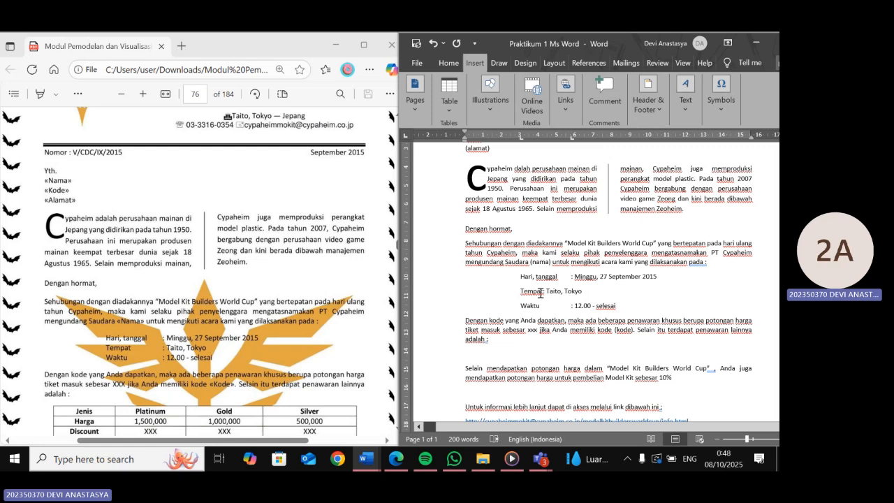
left_click(542, 291)
key("Tab")
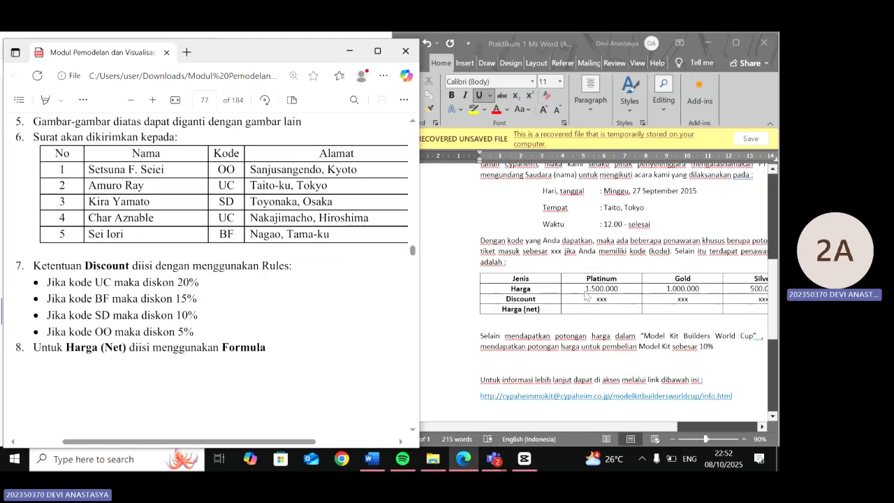
- Compare the letter's lower section and closing with the reference module page
scroll(362, 210, "up", 10)
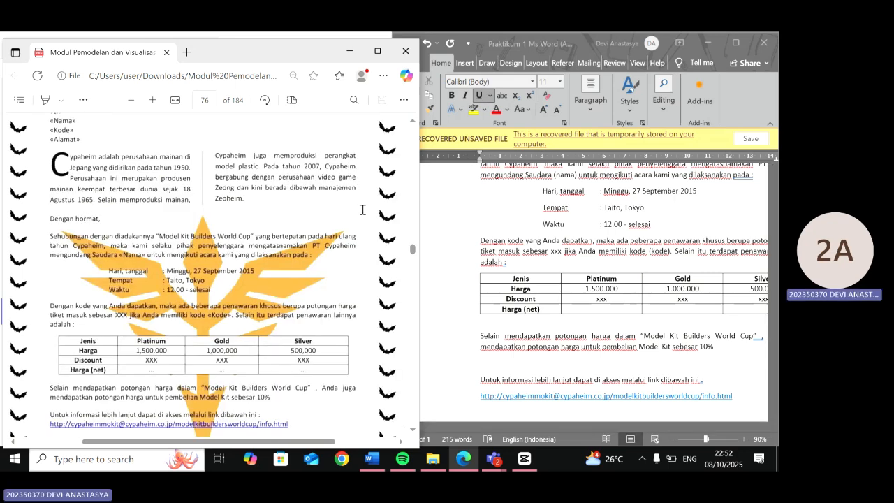
scroll(362, 209, "down", 1)
scroll(363, 209, "left", 1)
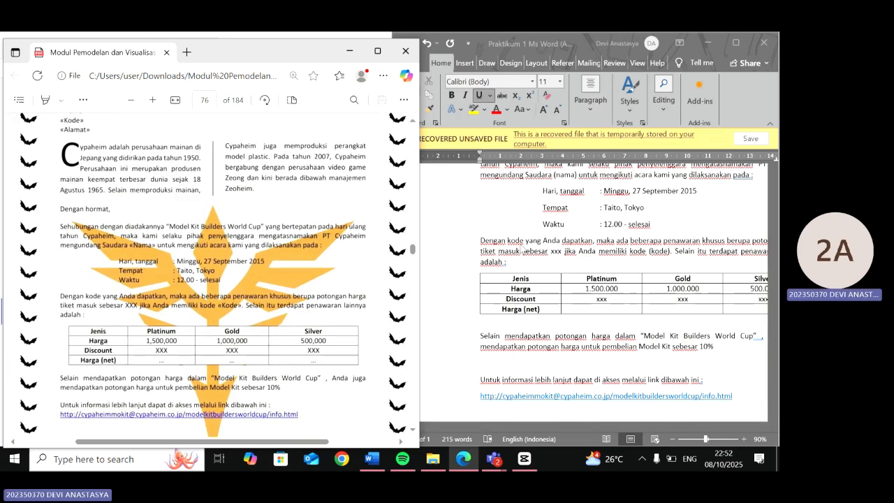
scroll(523, 248, "right", 1)
scroll(524, 249, "down", 1, "ctrl")
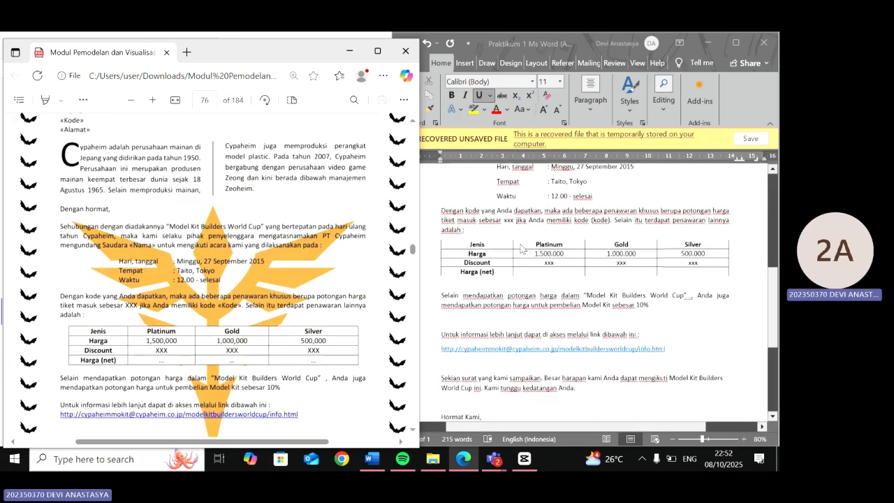
scroll(521, 248, "down", 1)
scroll(520, 249, "up", 1)
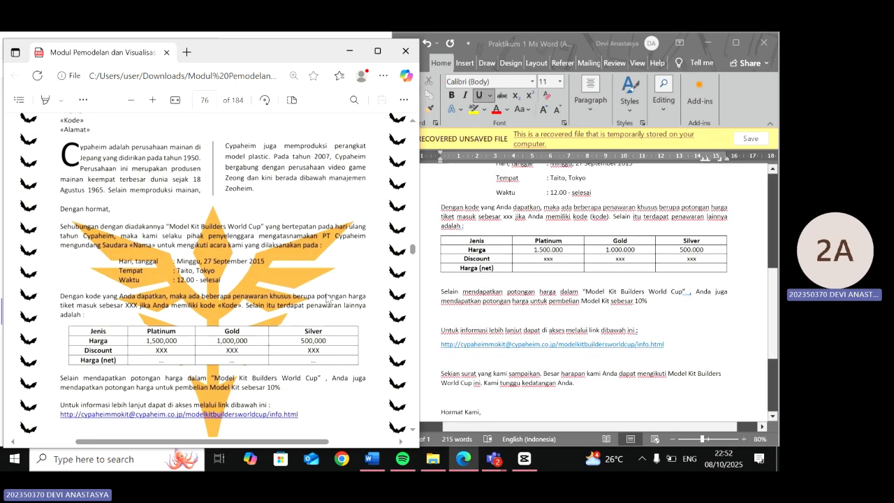
scroll(327, 299, "down", 3)
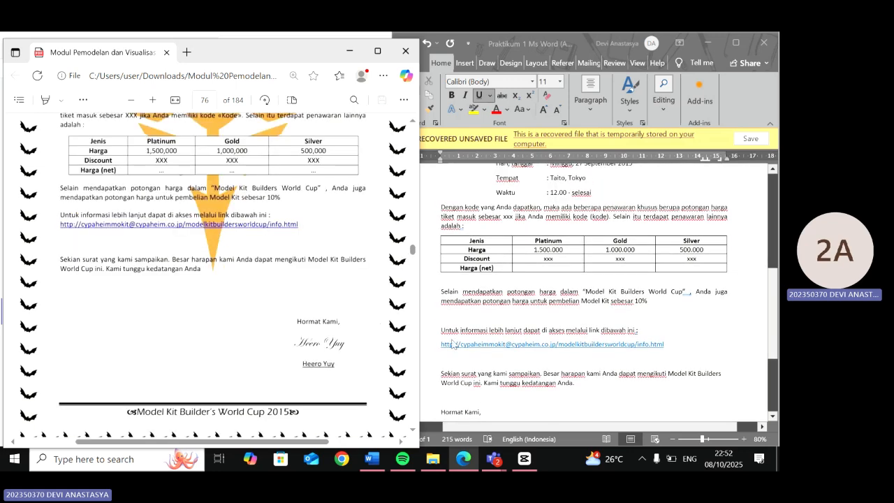
scroll(519, 338, "down", 3)
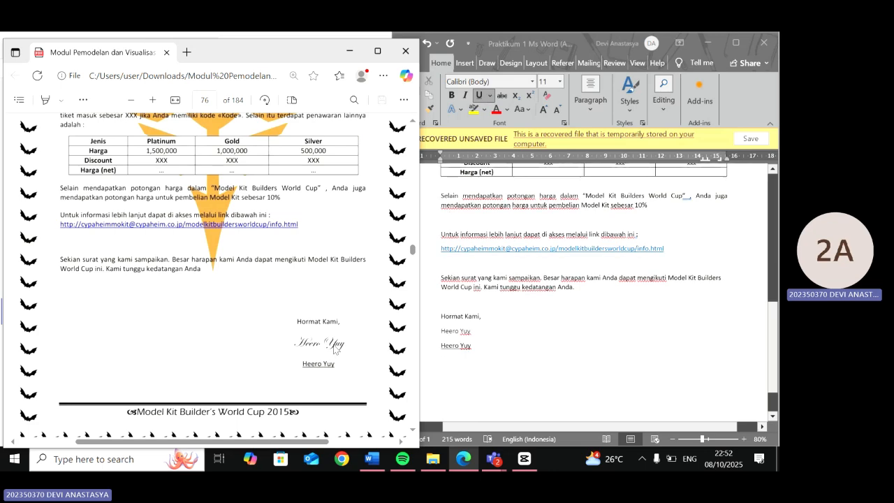
scroll(334, 349, "up", 1)
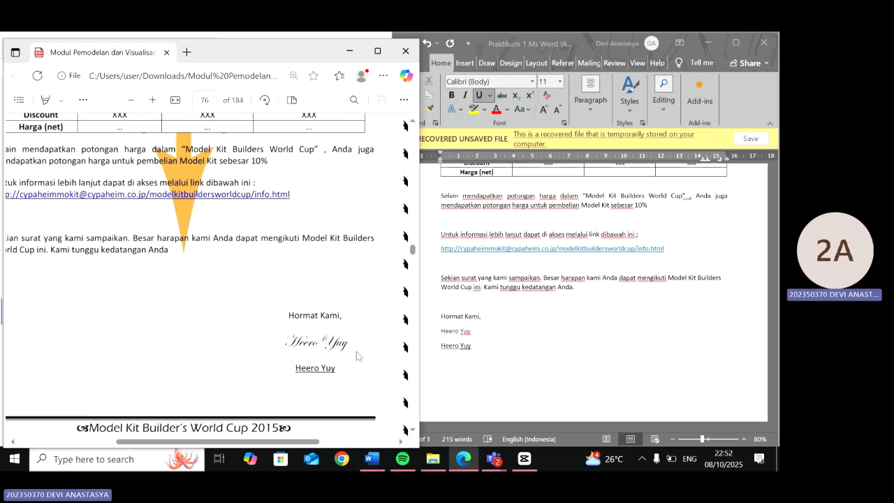
- Set the font of the first name line under Hormat Kami to Edwardian Script ITC as a signature
left_click(472, 333)
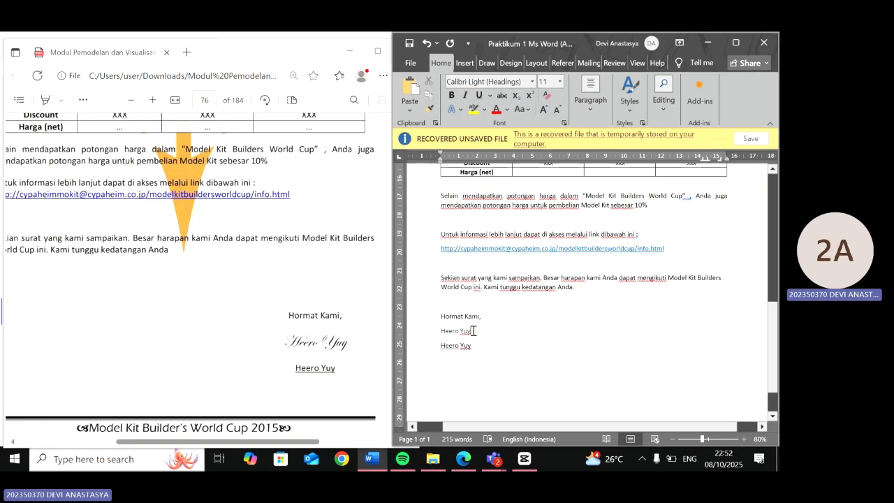
left_click_drag(473, 330, 442, 332)
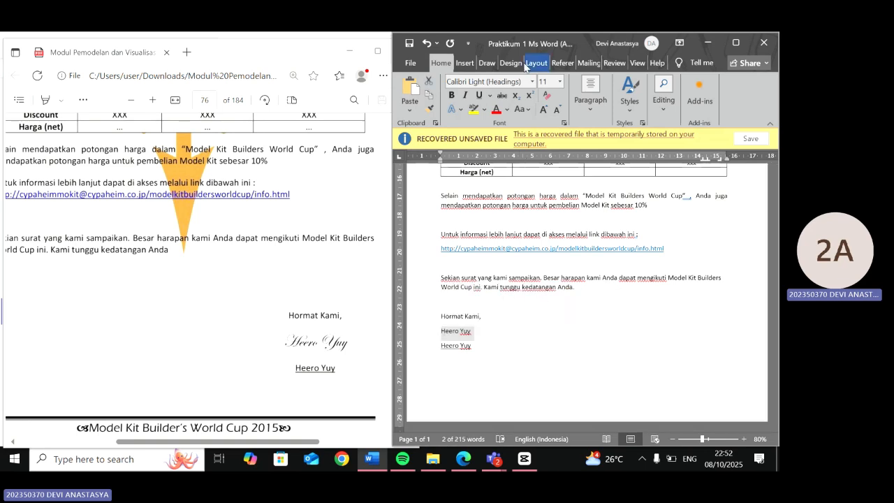
left_click(497, 81)
type("Edwardian Script ITC")
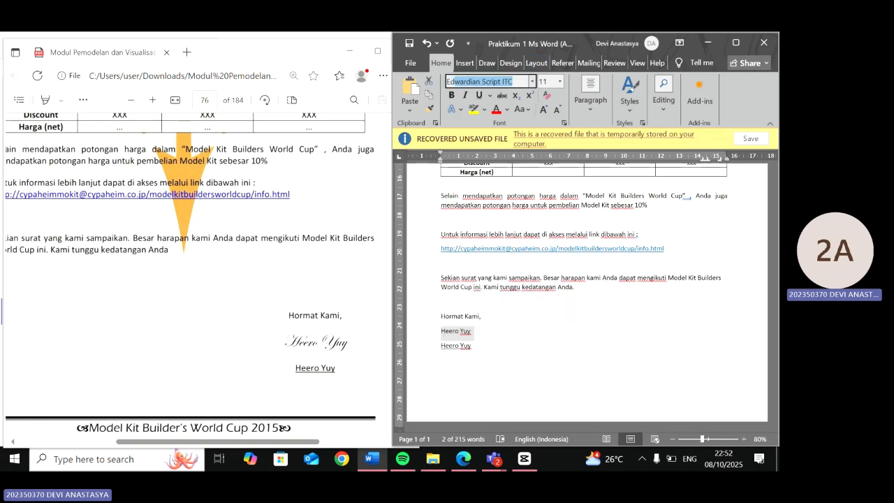
key("Return")
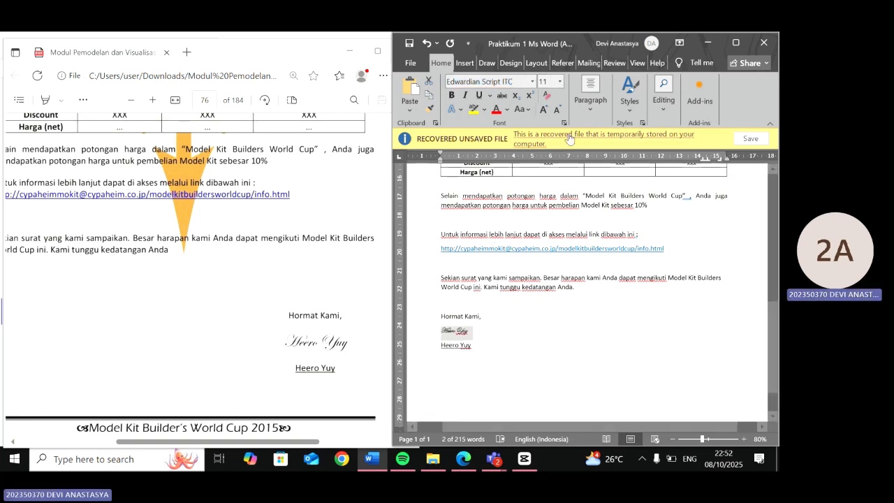
- Set the signature line's font size to 18 pt
left_click(544, 81)
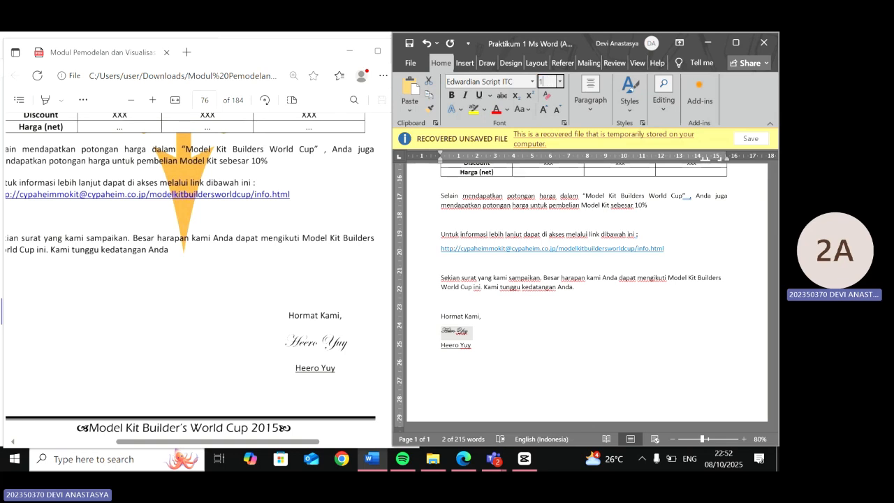
type("17")
key("Return")
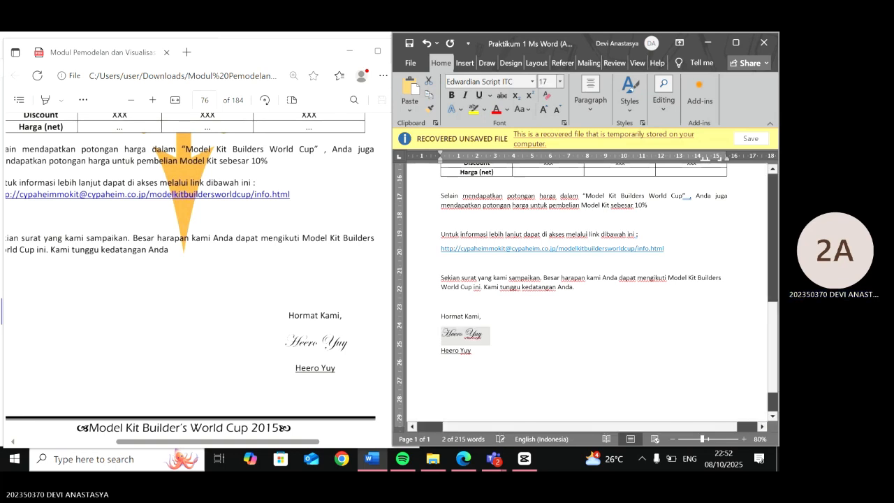
left_click(539, 83)
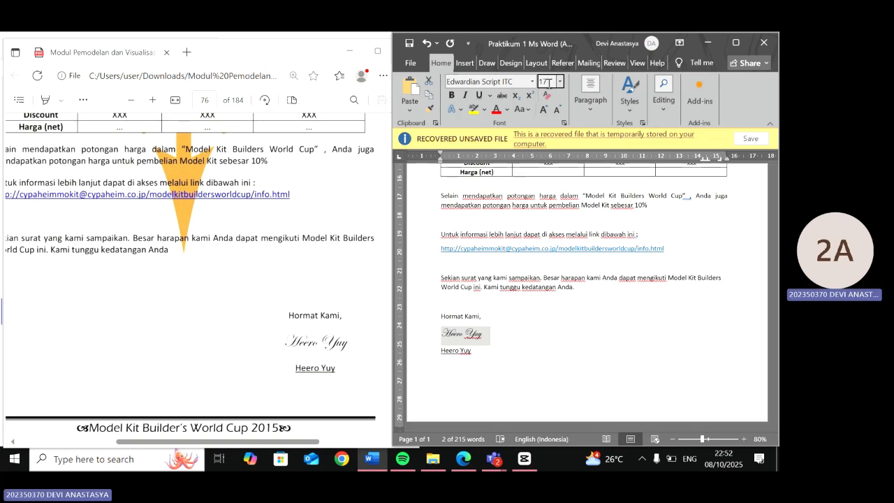
left_click_drag(550, 82, 538, 86)
type("18")
key("Return")
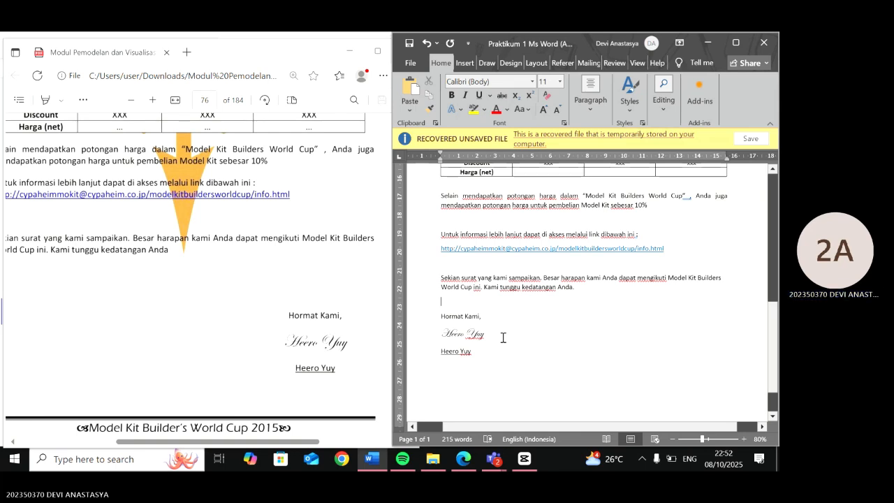
- Center the closing block: the Hormat Kami line, the signature and the typed name
left_click_drag(484, 355, 451, 314)
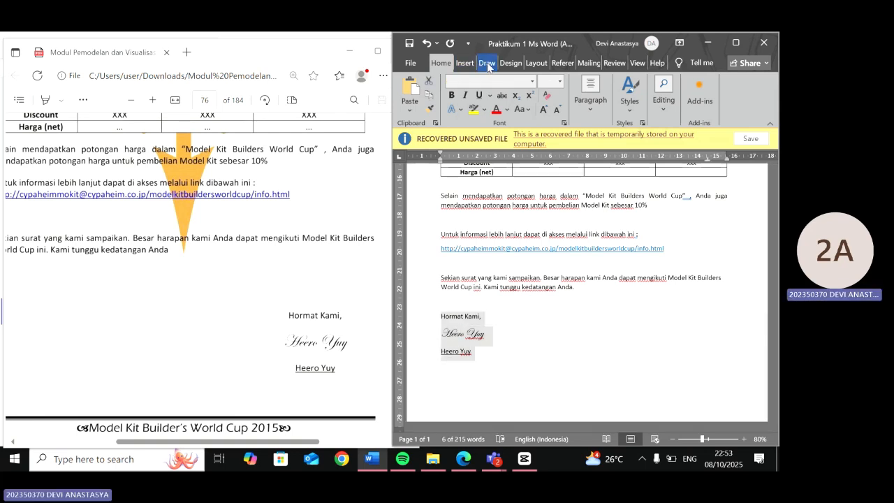
left_click(586, 105)
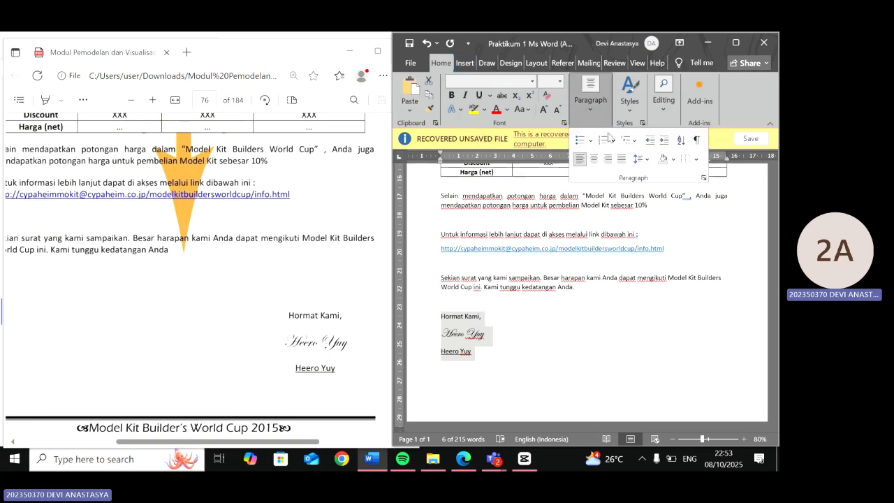
left_click(594, 159)
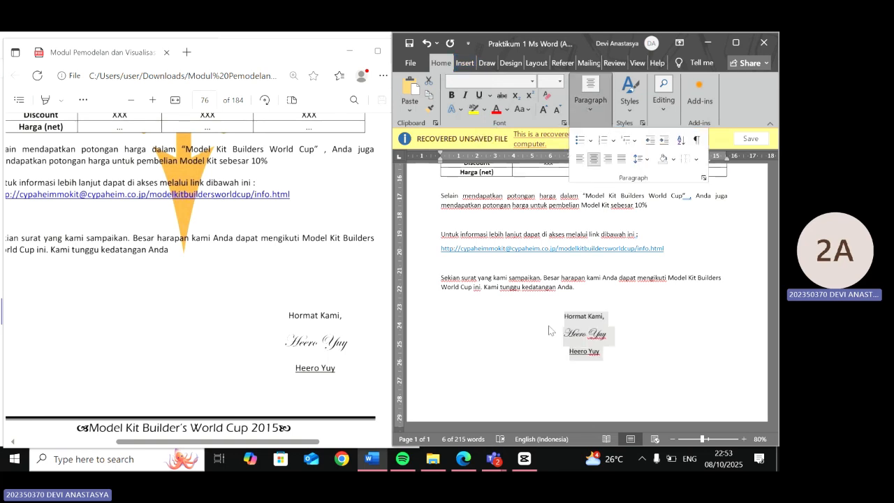
left_click(487, 333)
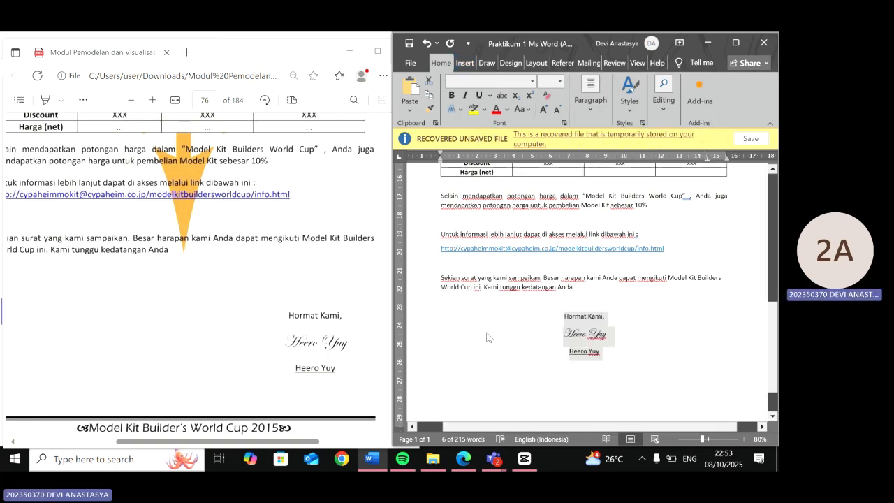
left_click(554, 339)
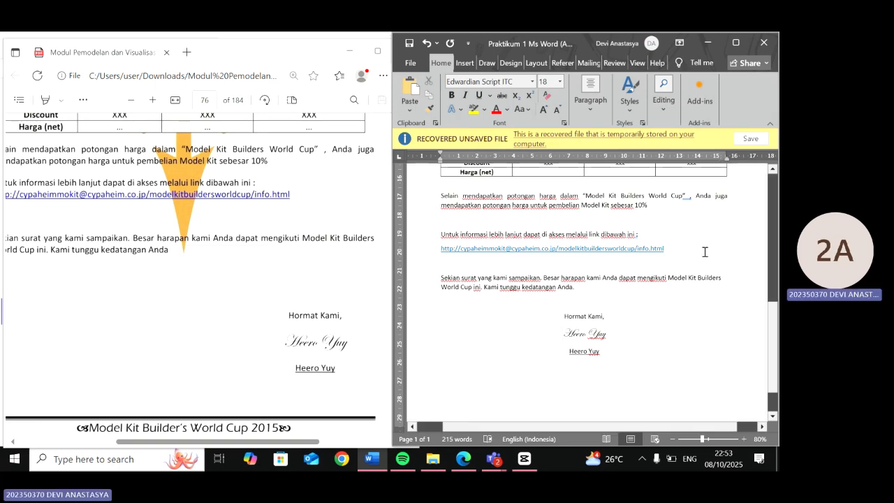
- Right-align the "Hormat Kami," line and the signature line
scroll(705, 252, "right", 1)
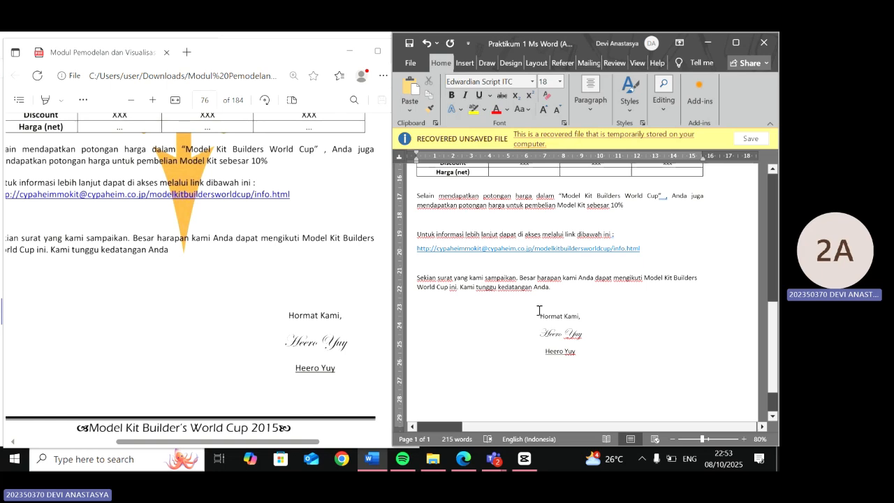
left_click_drag(538, 310, 564, 368)
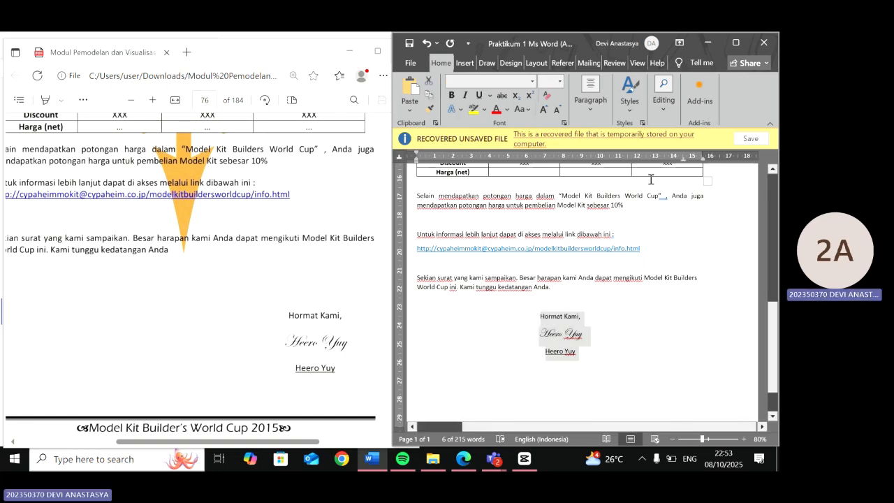
left_click(533, 317)
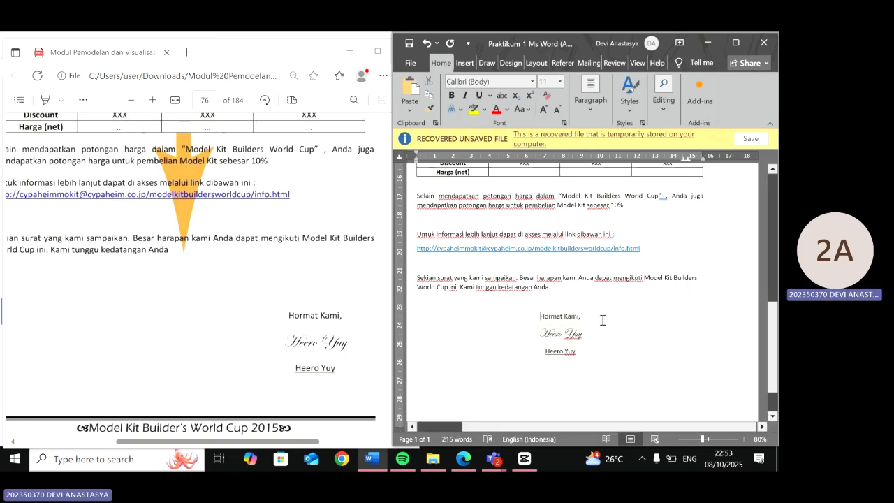
key("ctrl+r")
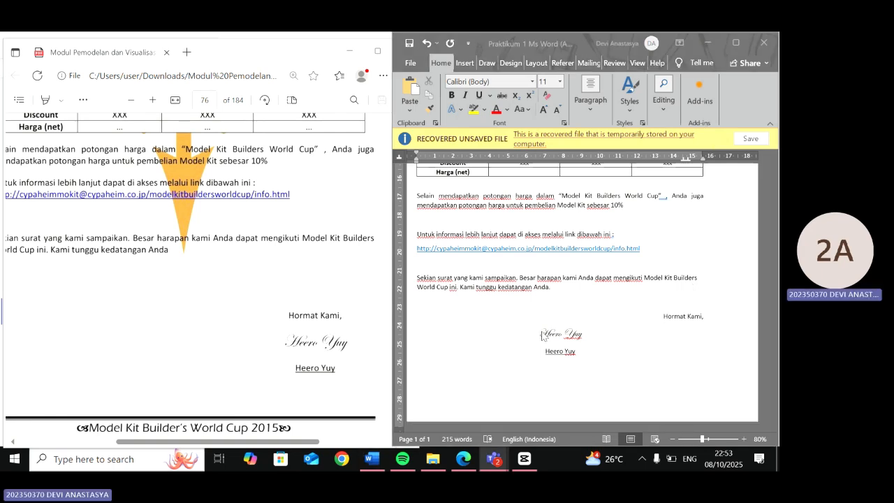
left_click(545, 335)
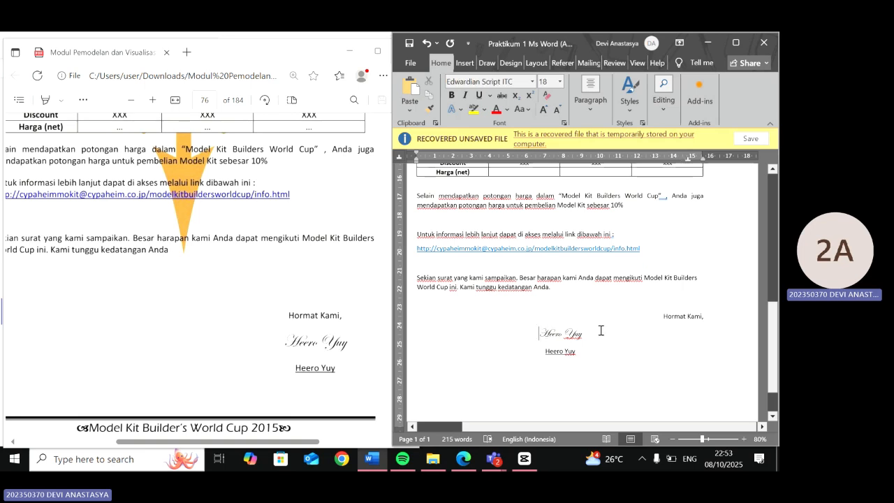
key("ctrl+r")
- Right-align the typed name line below the signature, then undo it
left_click(545, 351)
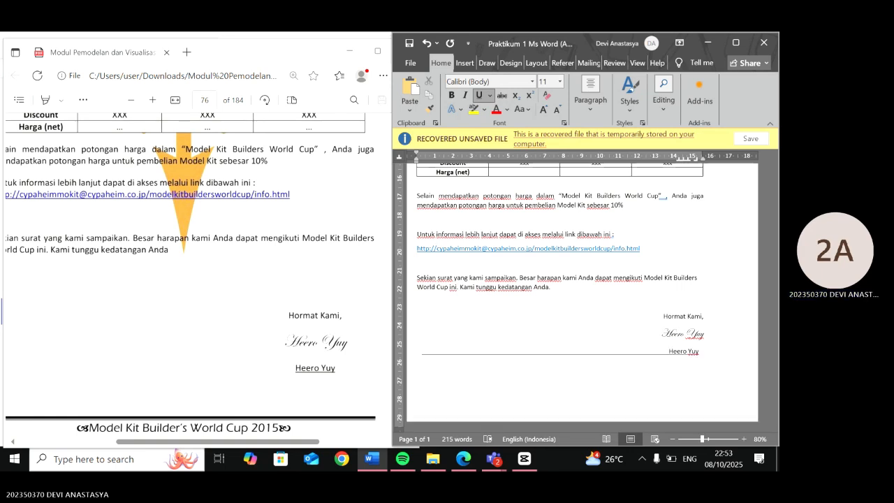
key("ctrl+r")
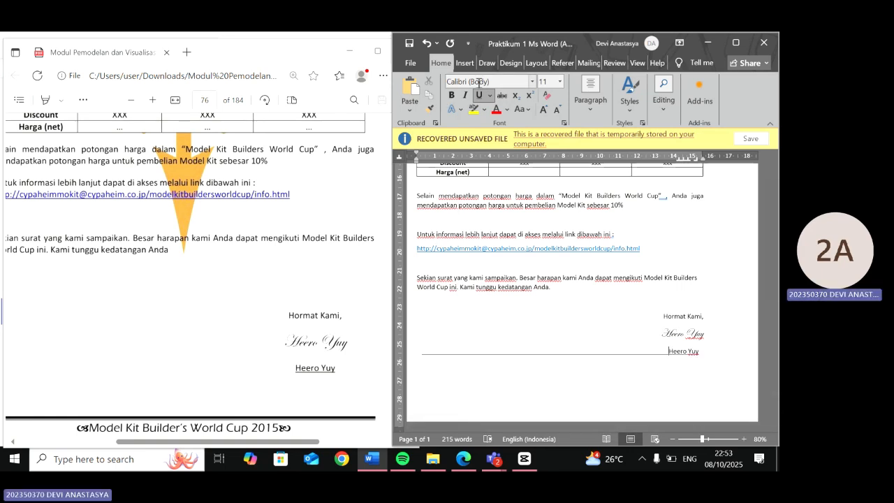
key("ctrl+z")
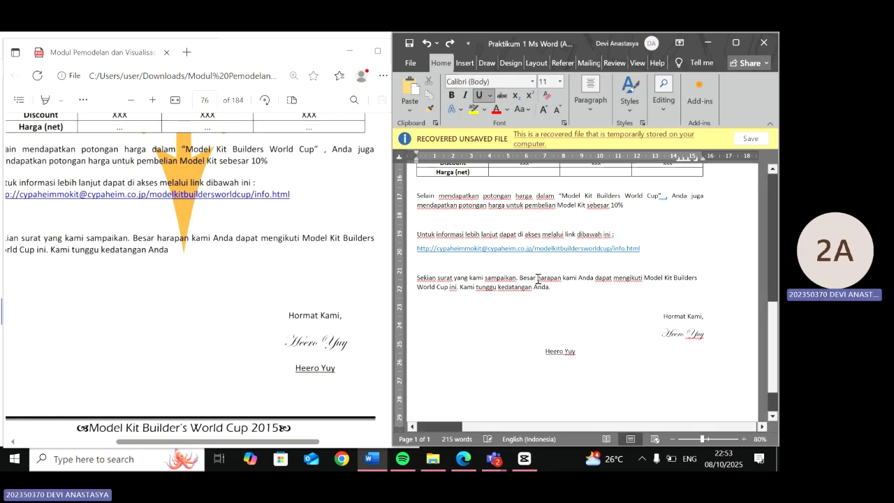
- Right-align the typed name "Heero Yuy" below the signature and reapply its underline
left_click_drag(578, 351, 543, 358)
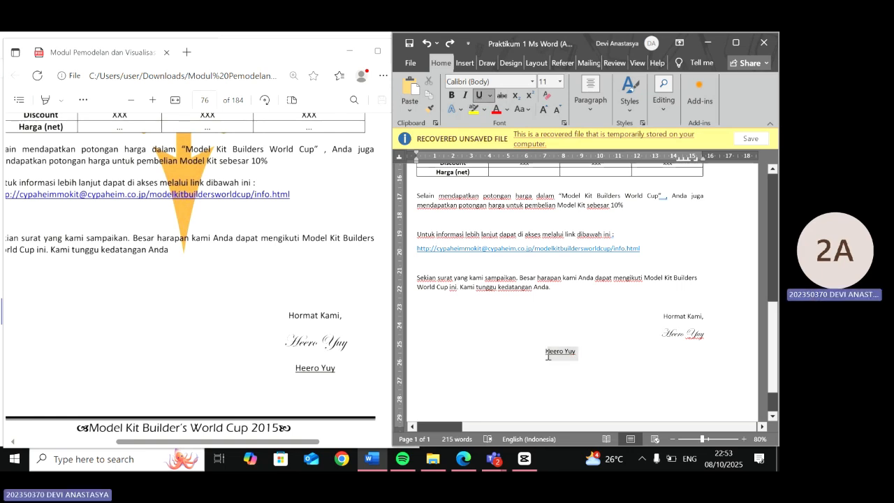
key("ctrl+u")
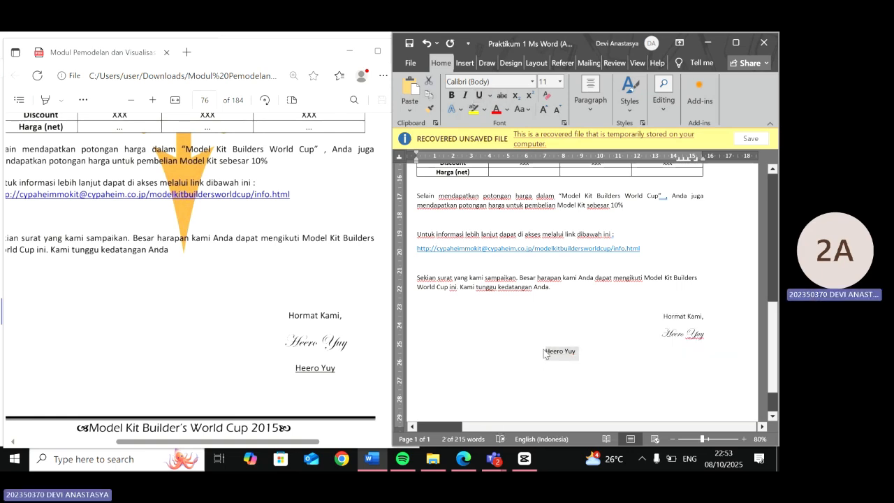
left_click(545, 354)
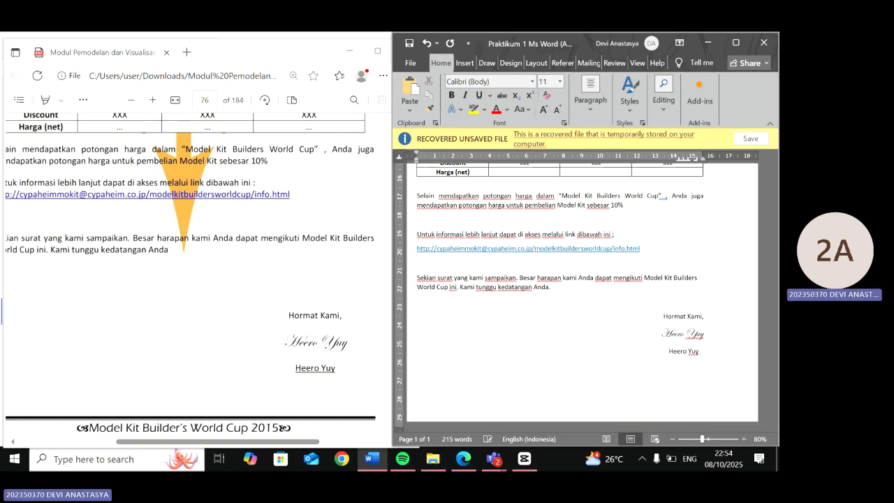
key("ctrl+r")
left_click_drag(704, 350, 669, 352)
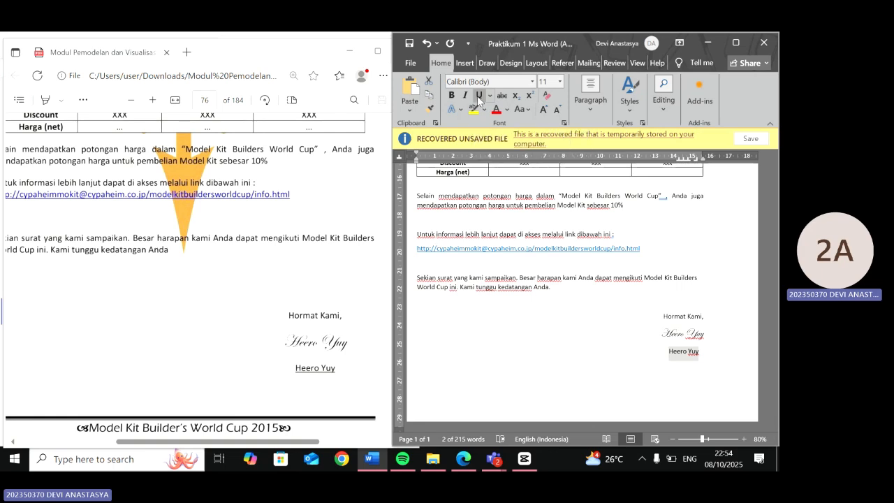
left_click(479, 96)
left_click(587, 248)
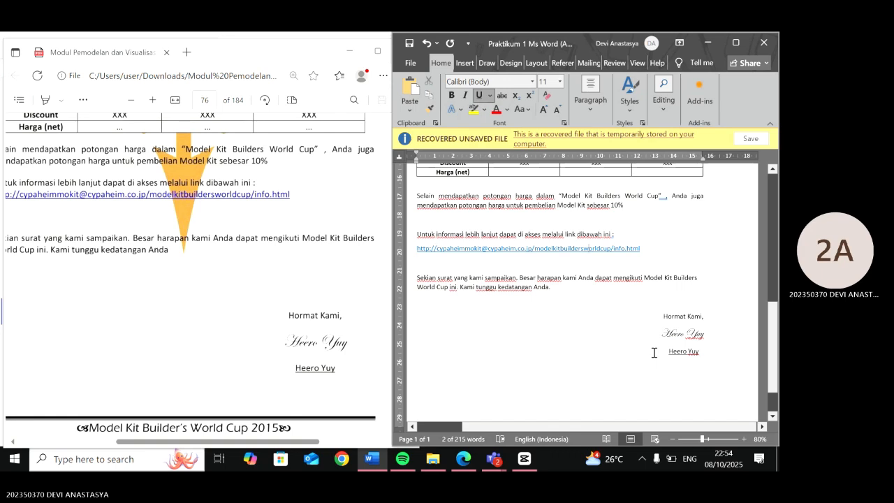
- Justify the closing paragraph beginning "Sekian surat yang kami sampaikan"
scroll(654, 353, "up", 1)
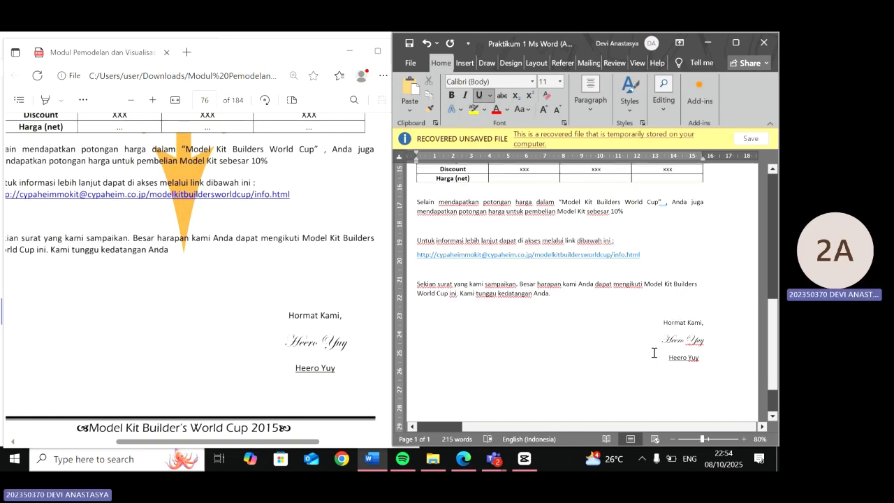
scroll(655, 352, "down", 3)
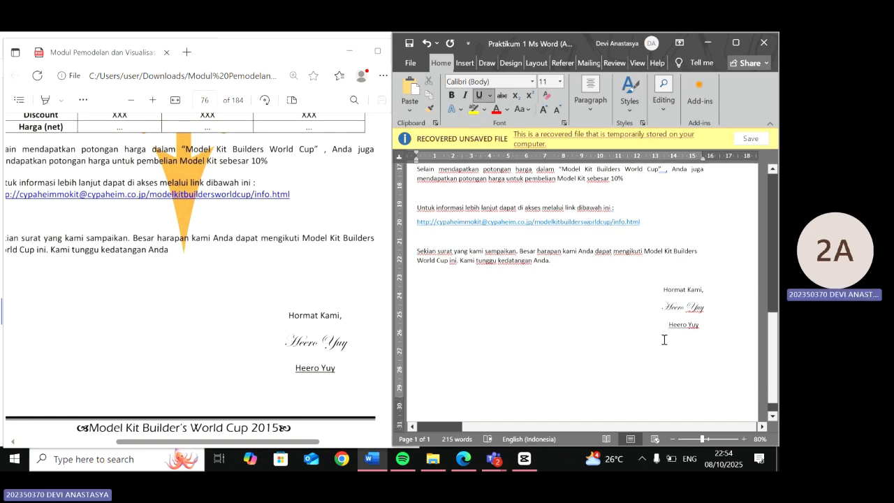
scroll(664, 340, "up", 2)
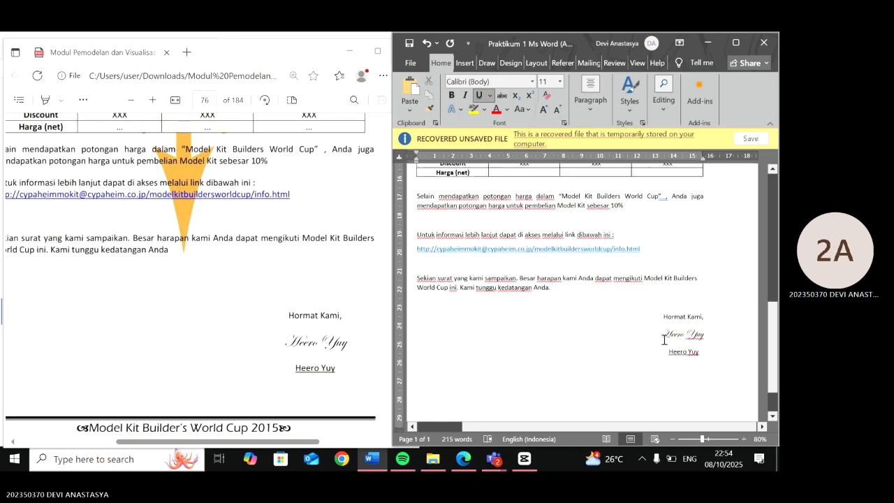
scroll(664, 340, "up", 6)
triple_click(418, 346)
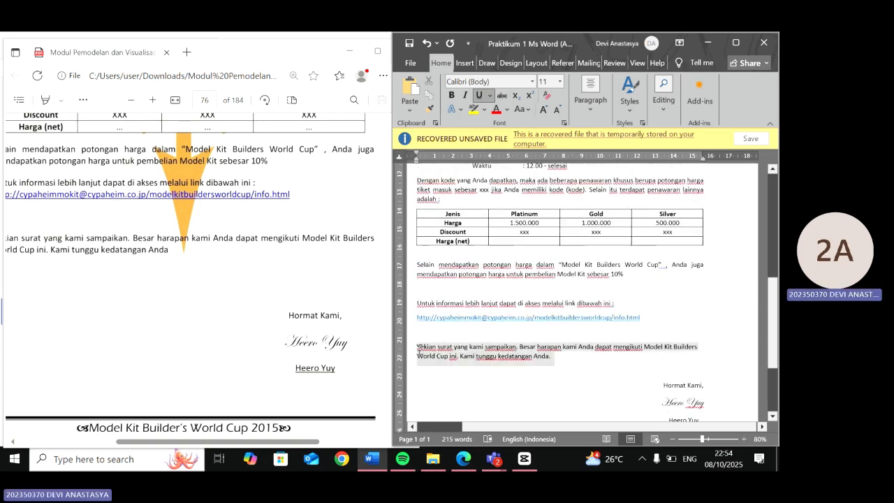
left_click(589, 104)
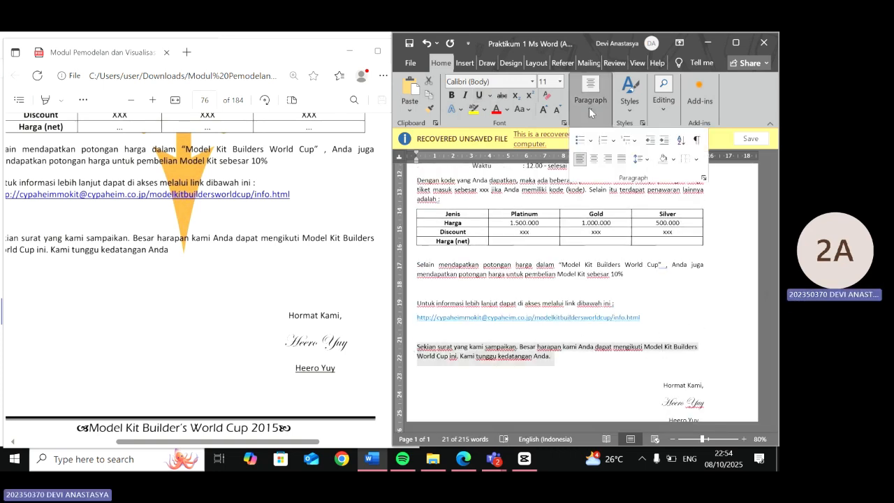
left_click(621, 161)
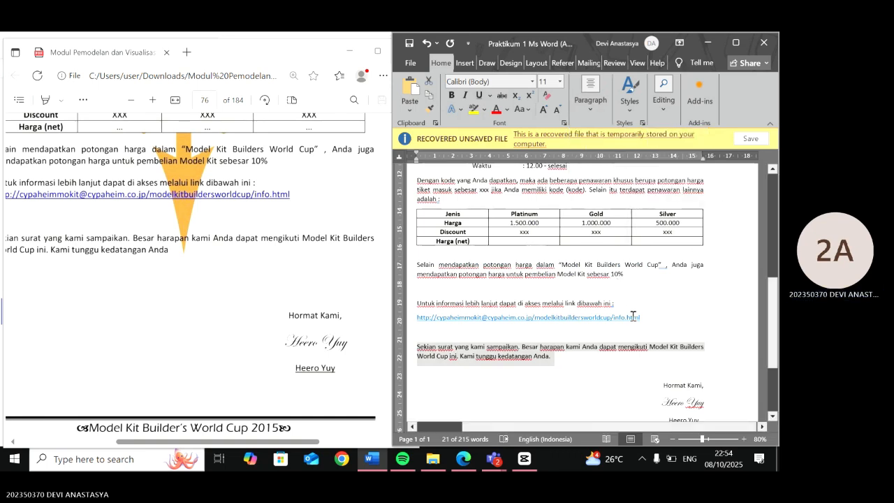
- Justify the "Untuk informasi lebih lanjut" line together with the link below it
left_click_drag(645, 320, 417, 304)
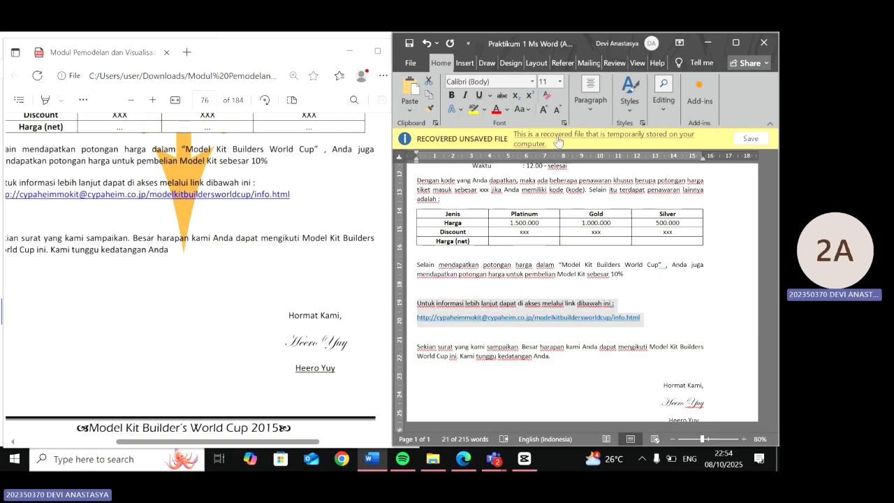
left_click(590, 90)
left_click(593, 159)
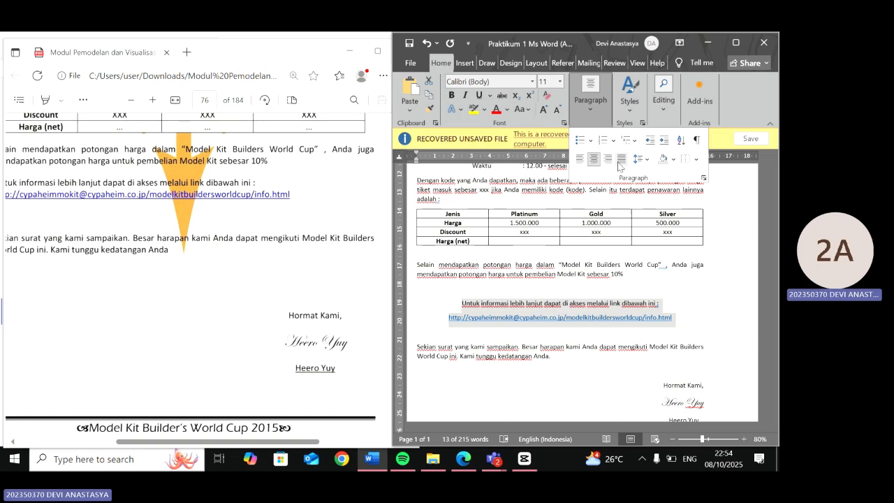
left_click(621, 158)
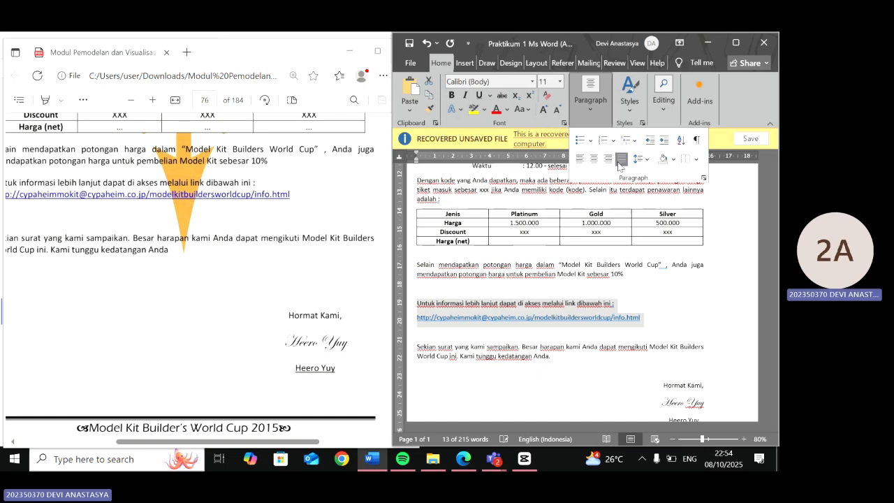
left_click(585, 268)
left_click_drag(629, 275, 415, 266)
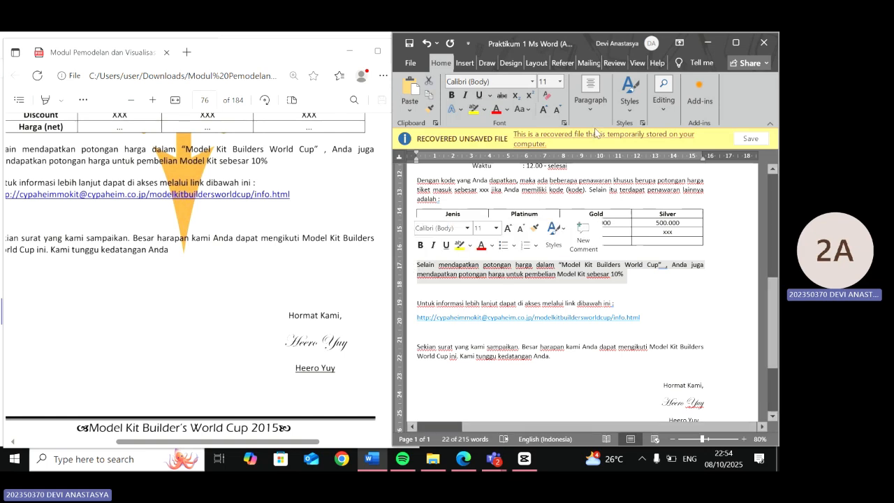
left_click(601, 102)
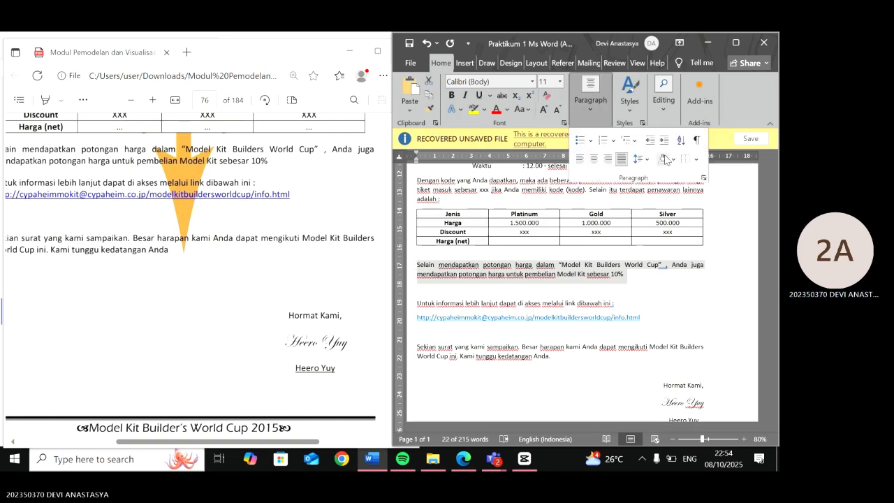
left_click(579, 265)
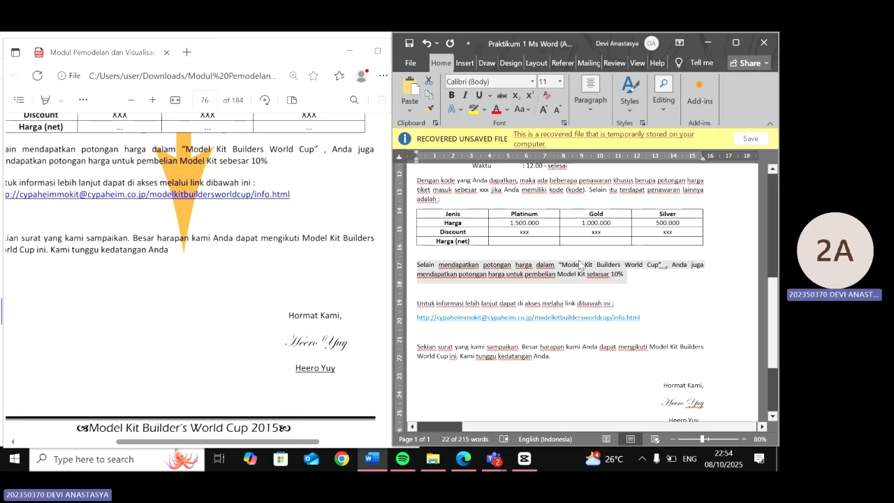
- Scroll through the letter and the module's page and specifications to compare them with the reference layout
scroll(579, 262, "up", 3)
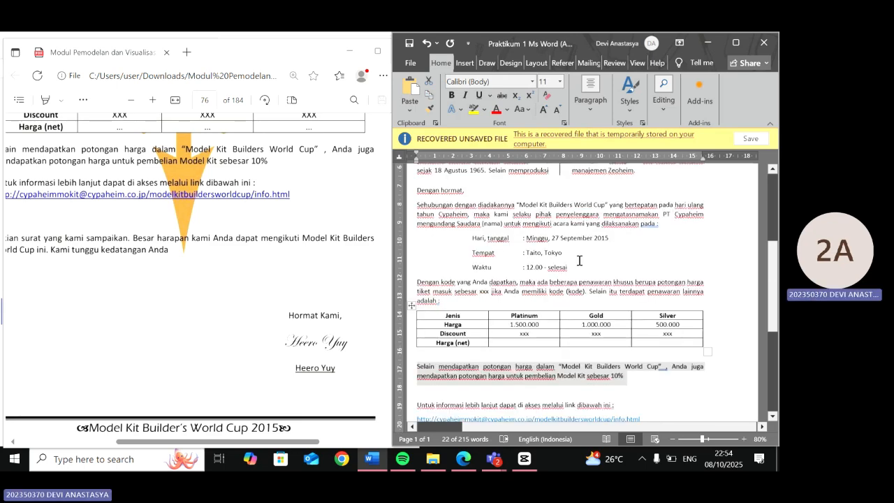
scroll(579, 261, "up", 2)
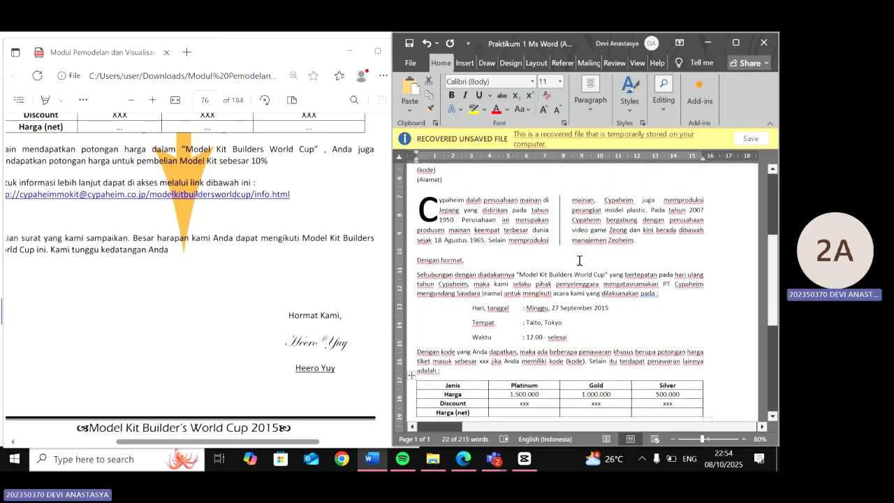
scroll(579, 261, "down", 4)
scroll(580, 261, "up", 1)
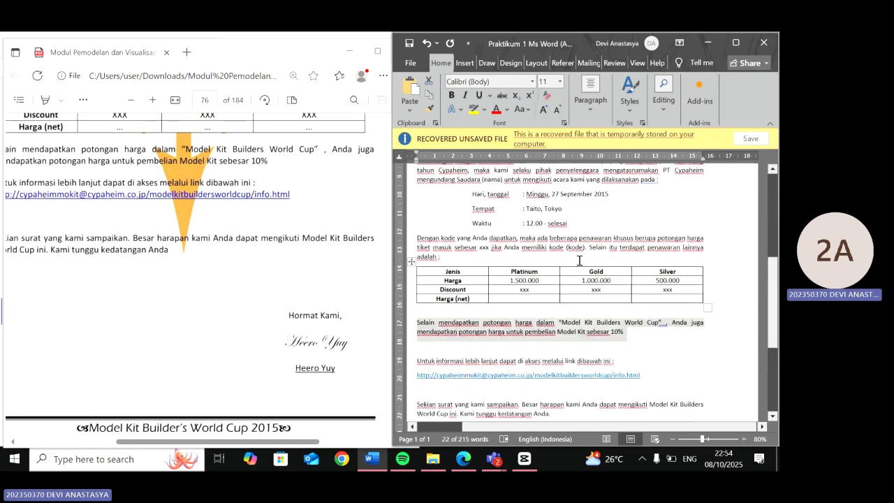
scroll(247, 211, "up", 1)
scroll(247, 211, "down", 3)
scroll(246, 210, "up", 1)
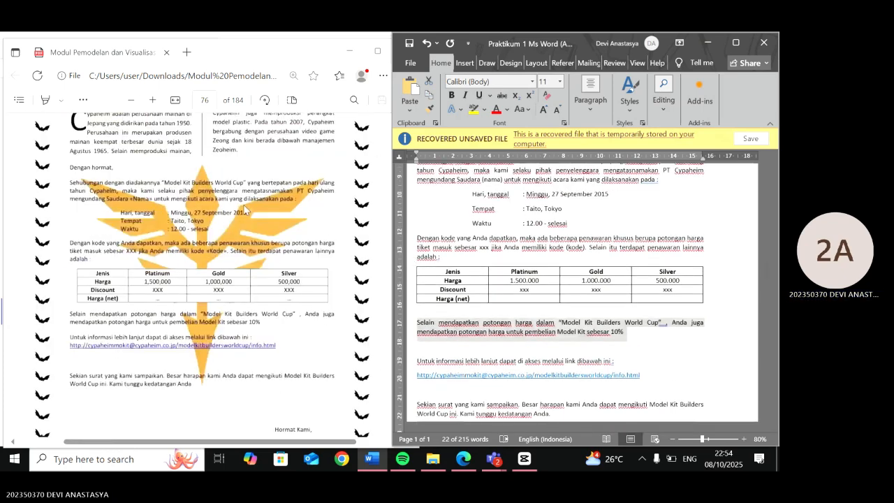
scroll(244, 210, "down", 4)
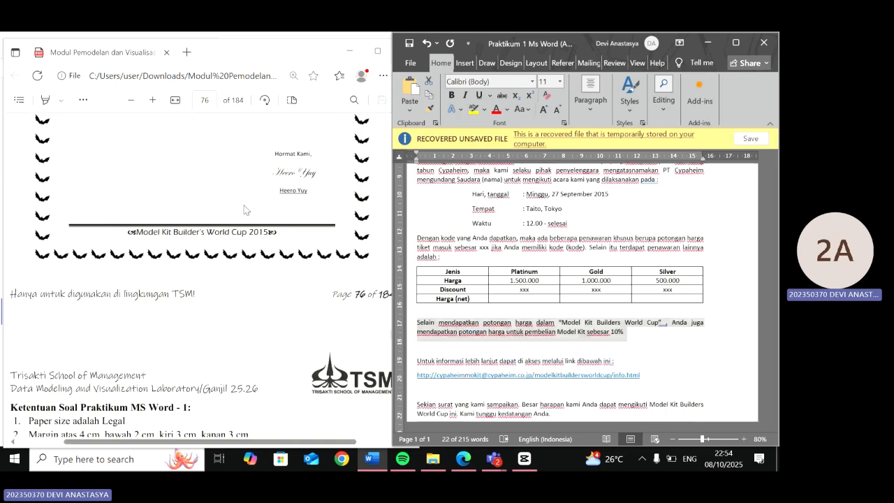
scroll(244, 209, "down", 5)
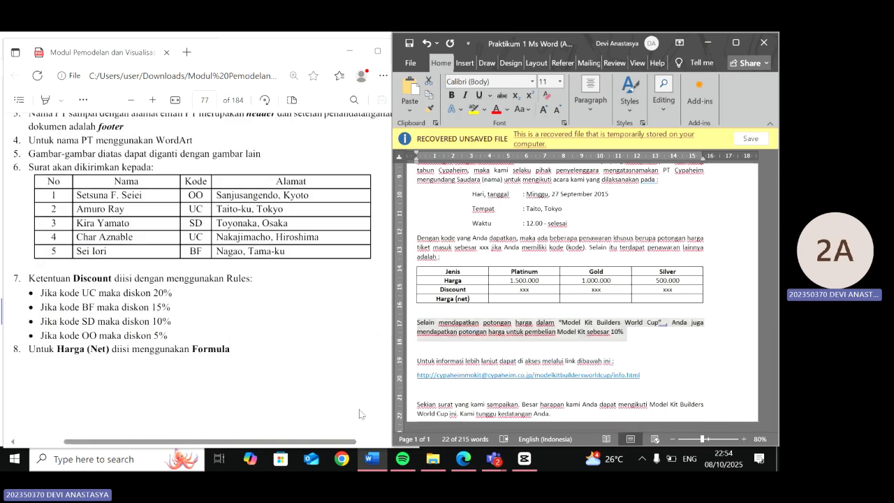
scroll(560, 347, "up", 3)
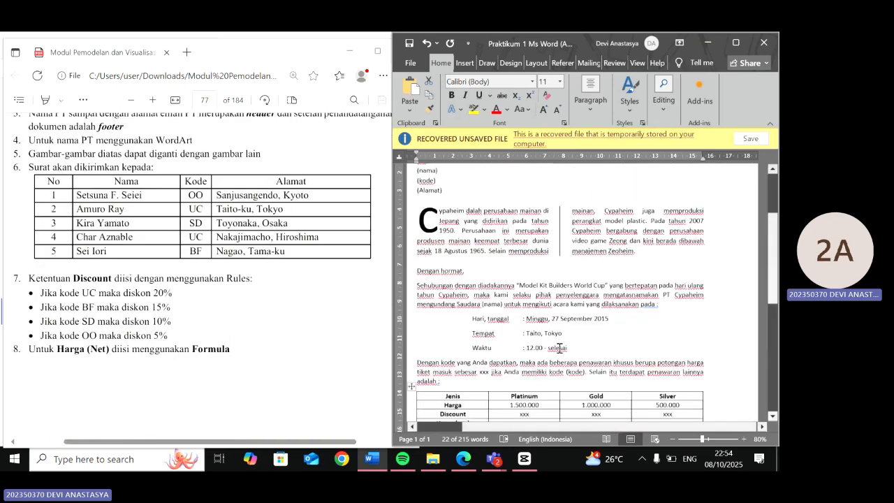
scroll(559, 348, "up", 1)
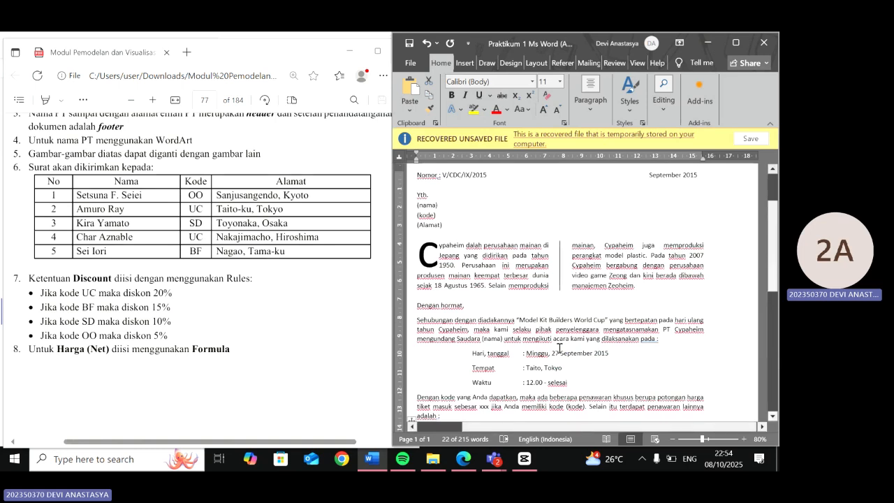
scroll(559, 308, "down", 1)
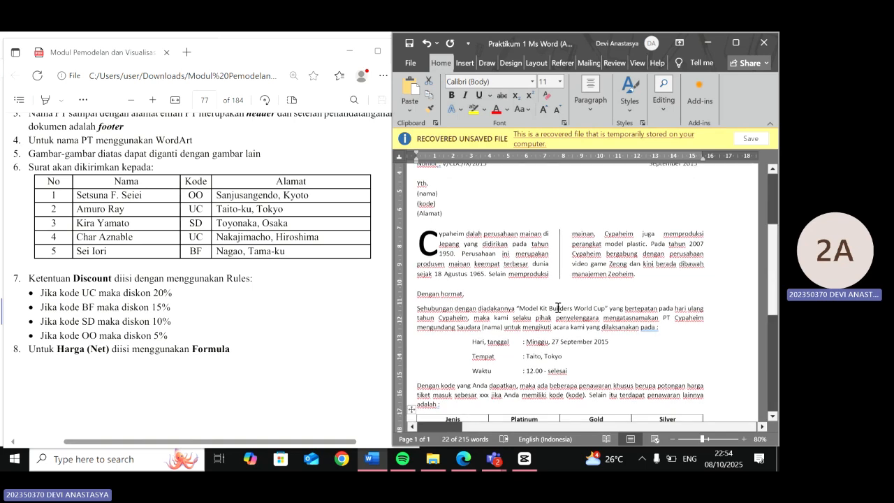
scroll(558, 308, "down", 4)
scroll(558, 307, "down", 1)
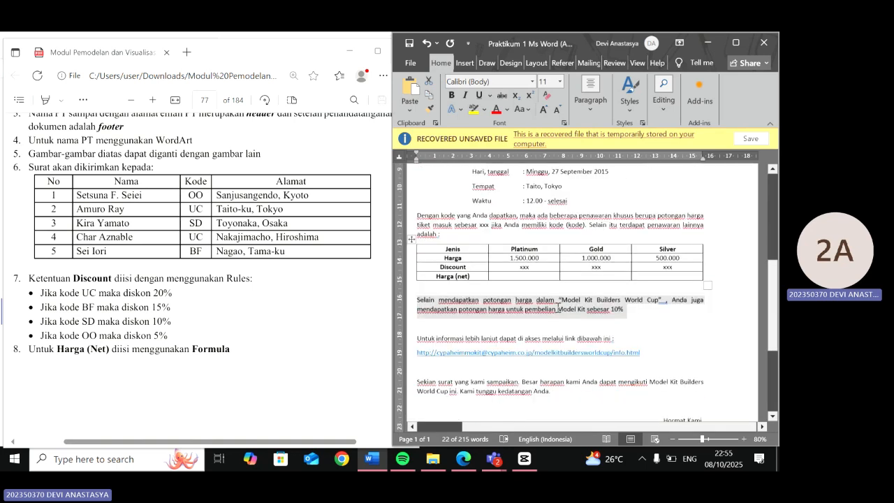
scroll(558, 307, "up", 8)
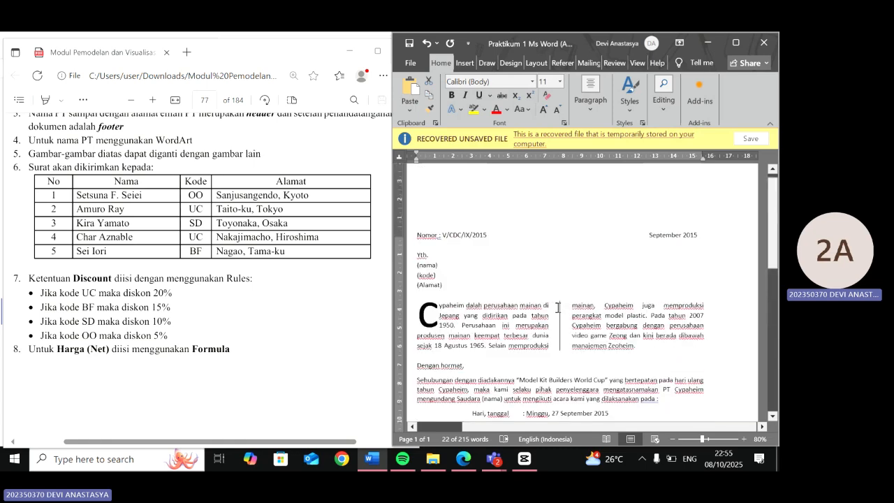
- Start a mail merge recipient list by choosing to type a new list
left_click(594, 66)
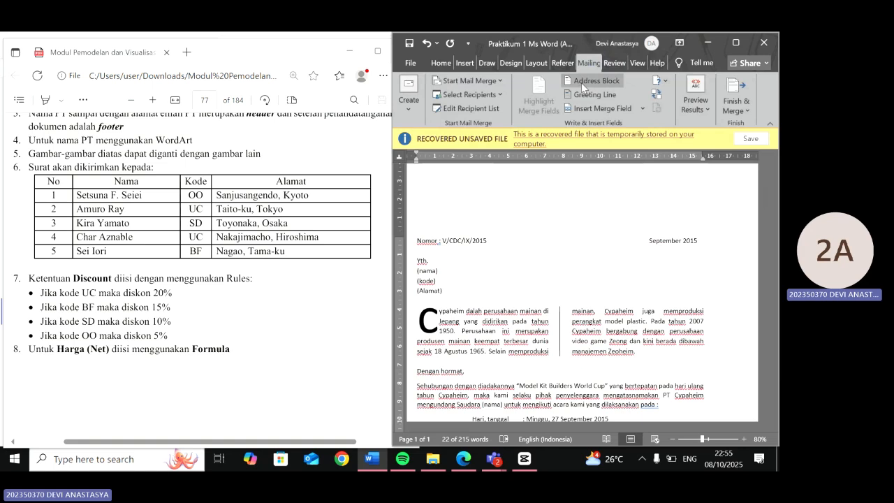
left_click(500, 93)
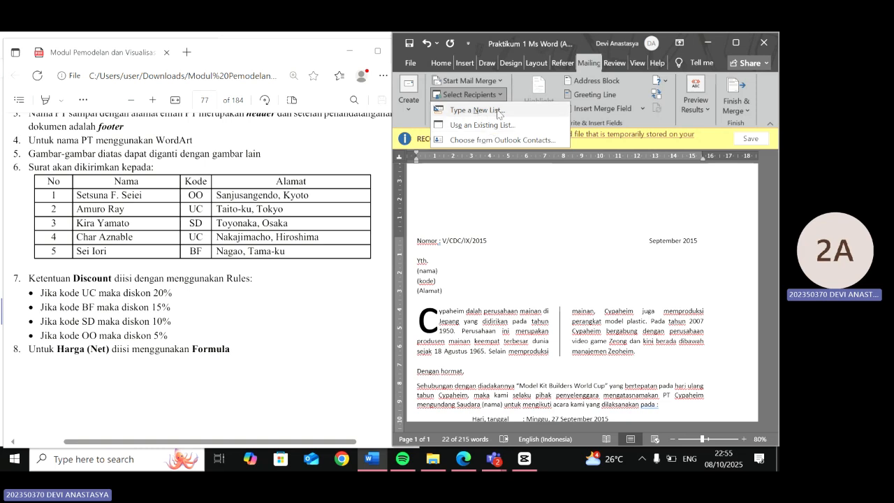
left_click(497, 111)
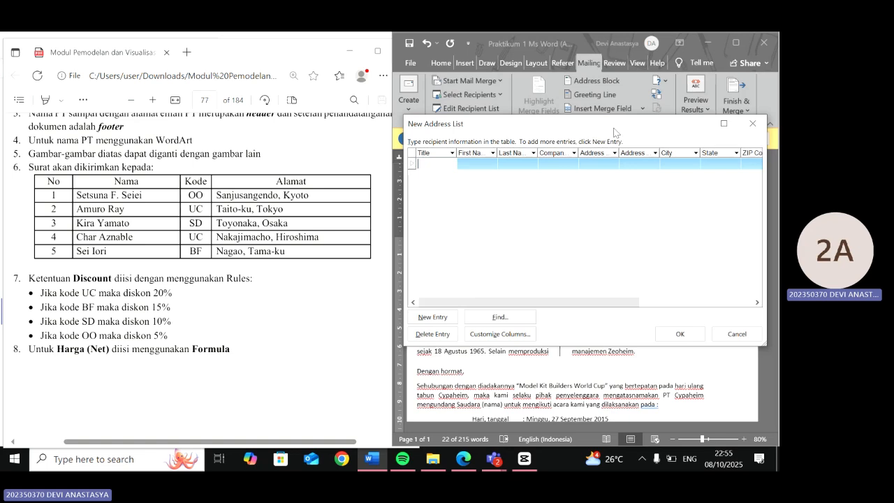
left_click_drag(592, 134, 437, 149)
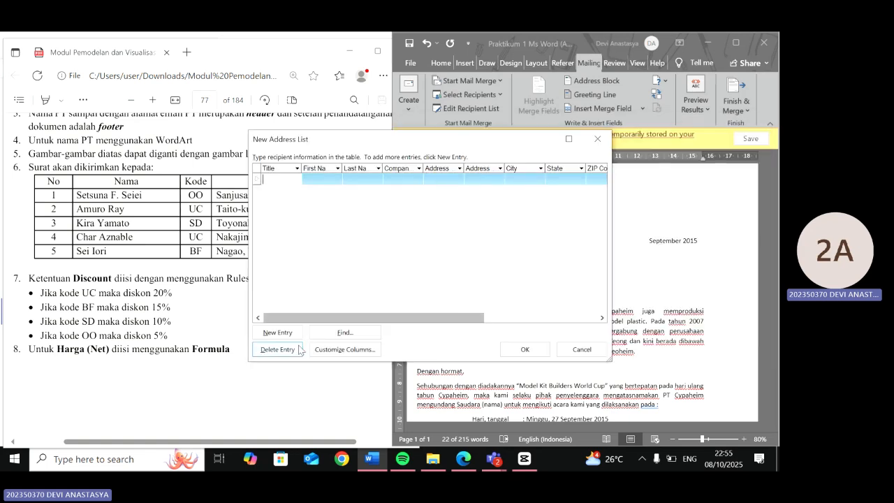
- Customize the recipient list columns, deleting every field except Title, First Name, Last Name and Company Name
left_click(347, 357)
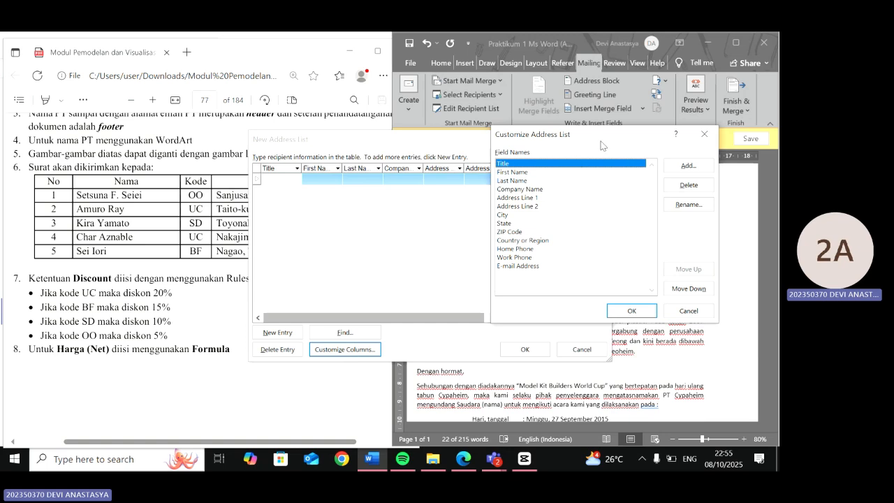
left_click_drag(601, 145, 513, 147)
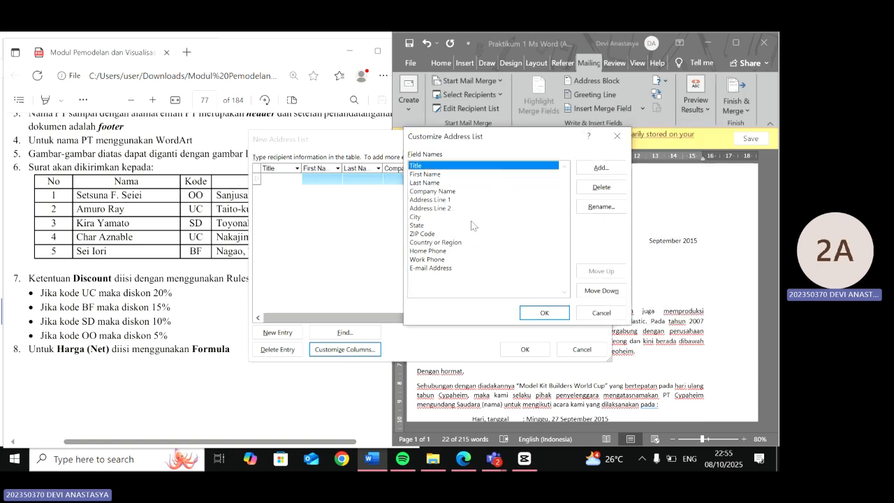
left_click(460, 269)
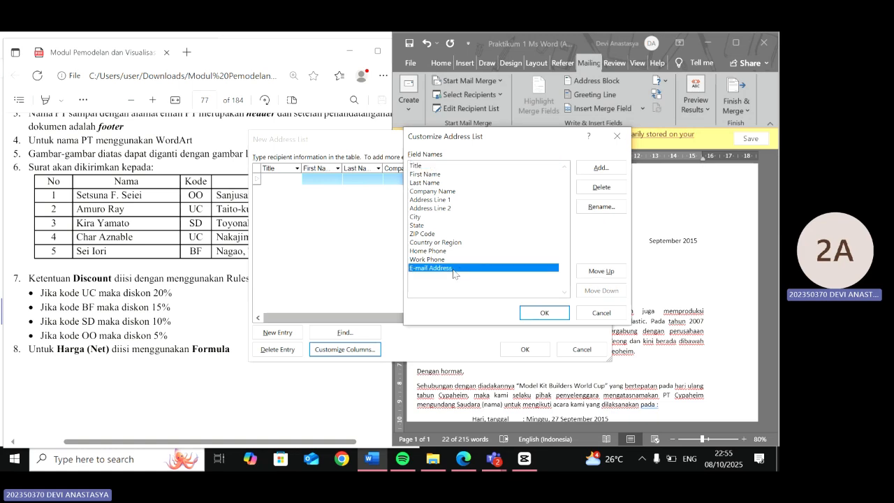
left_click(342, 143)
left_click_drag(498, 142, 421, 194)
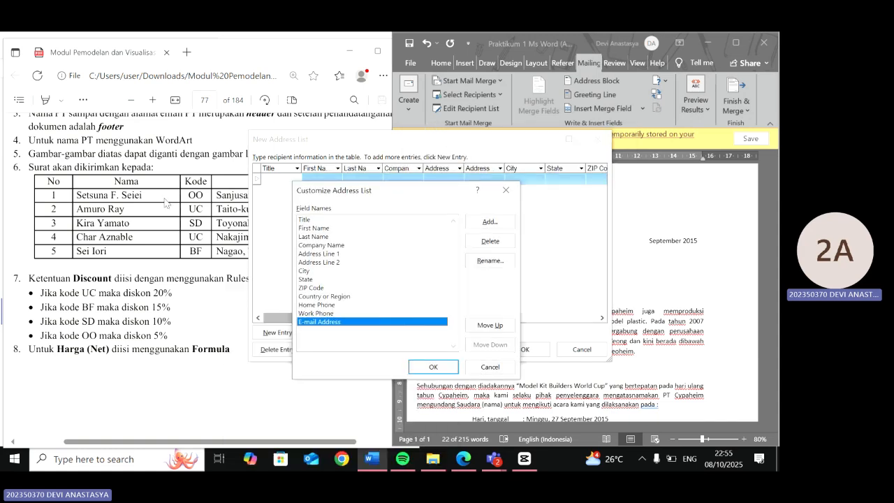
left_click(490, 239)
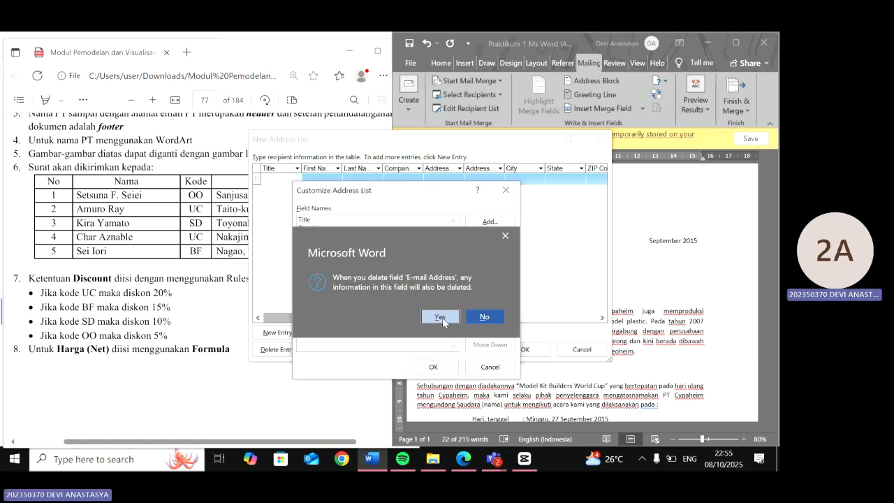
left_click(440, 316)
left_click(489, 241)
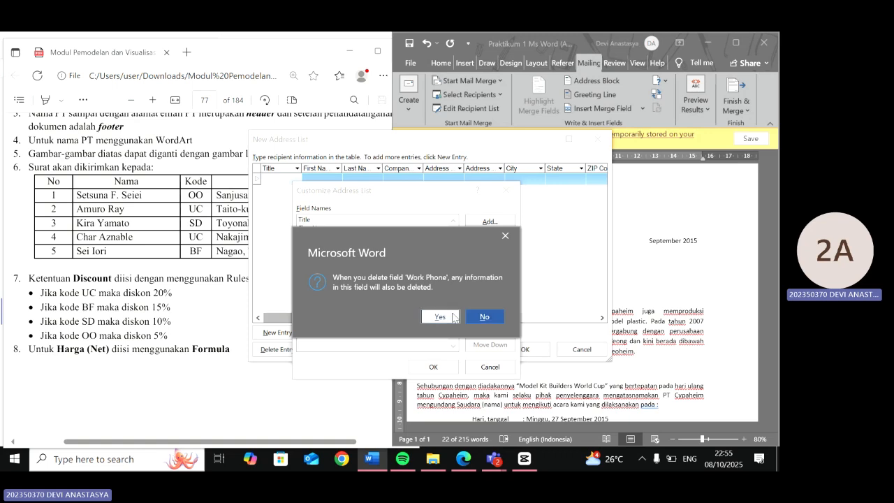
left_click(440, 316)
left_click(489, 241)
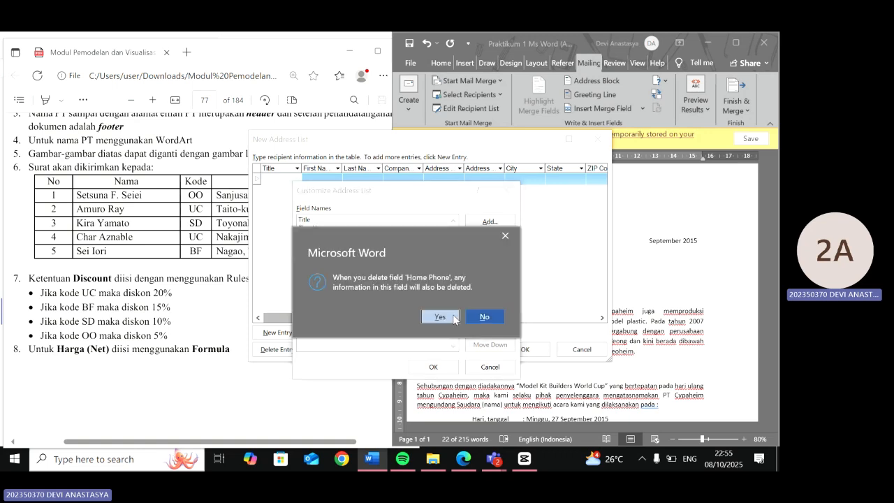
left_click(440, 317)
left_click(489, 241)
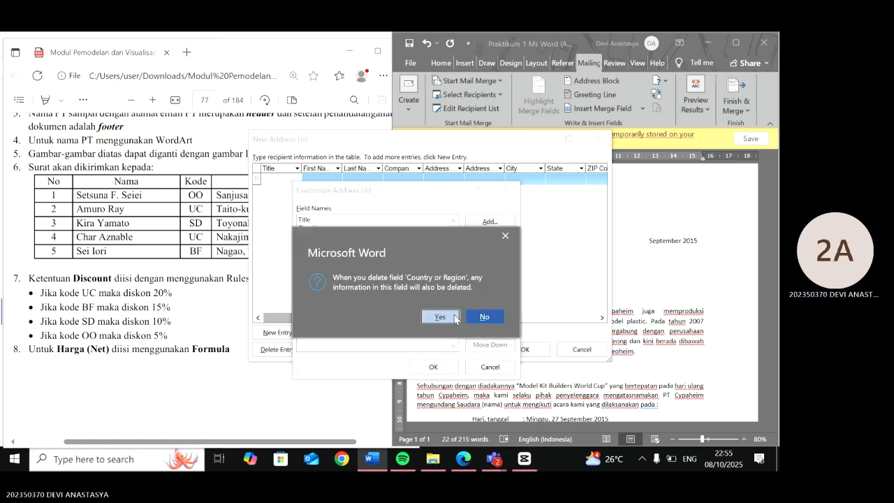
left_click(440, 316)
left_click(489, 241)
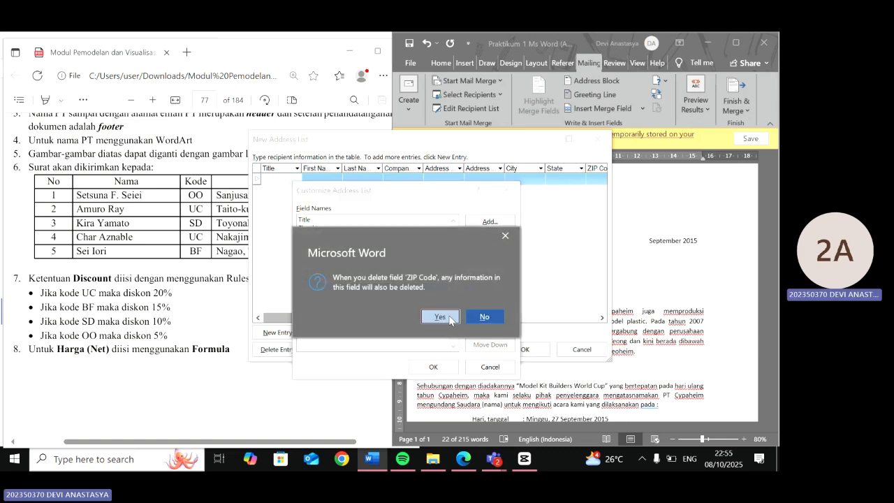
left_click(450, 318)
left_click(490, 243)
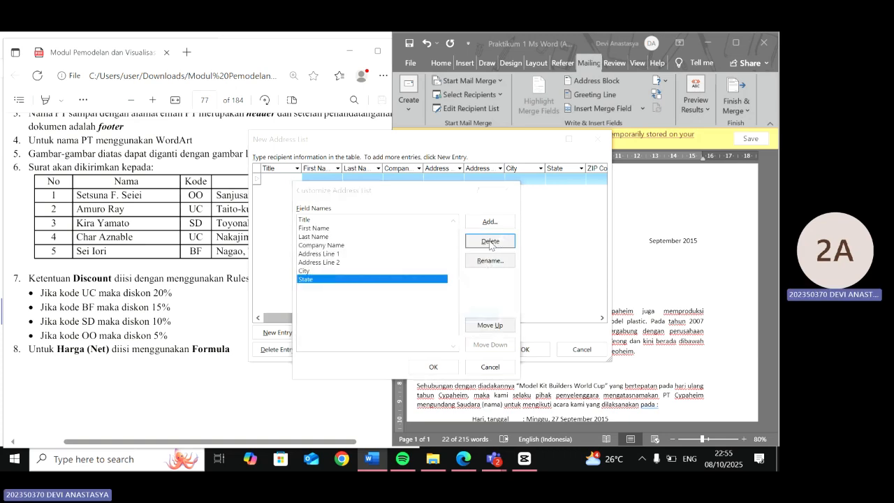
left_click(455, 317)
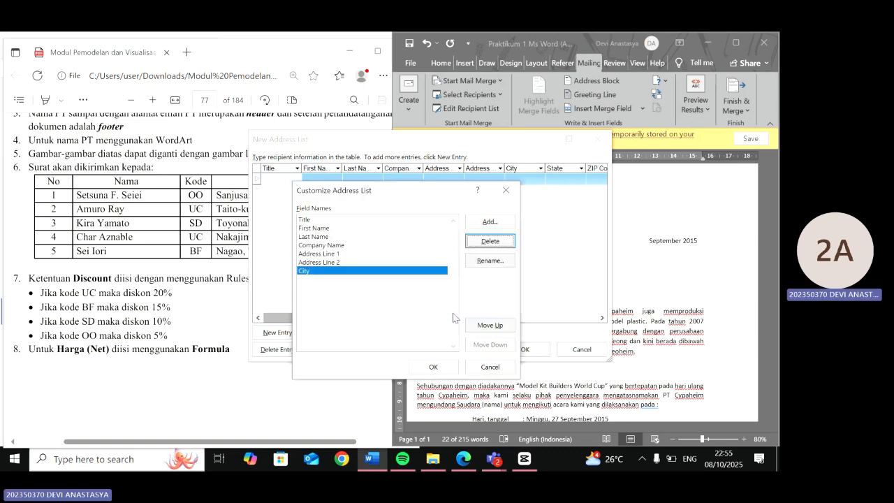
left_click(478, 246)
left_click(450, 316)
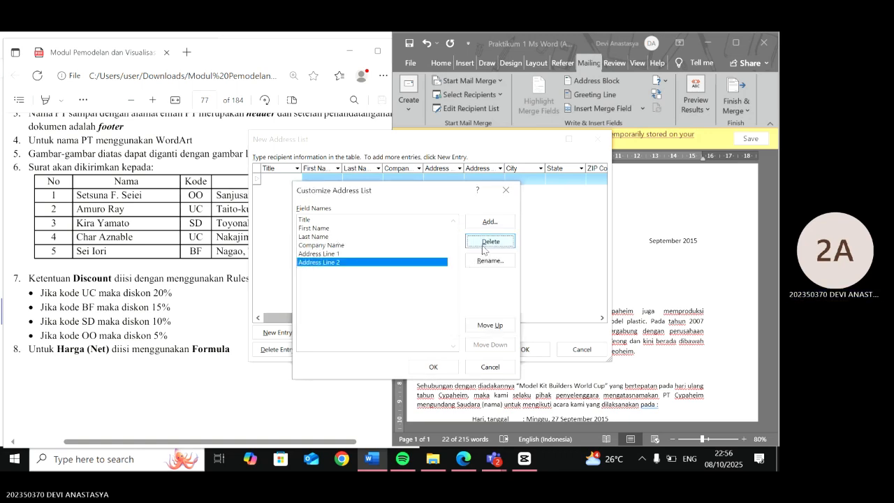
left_click(482, 246)
left_click(482, 316)
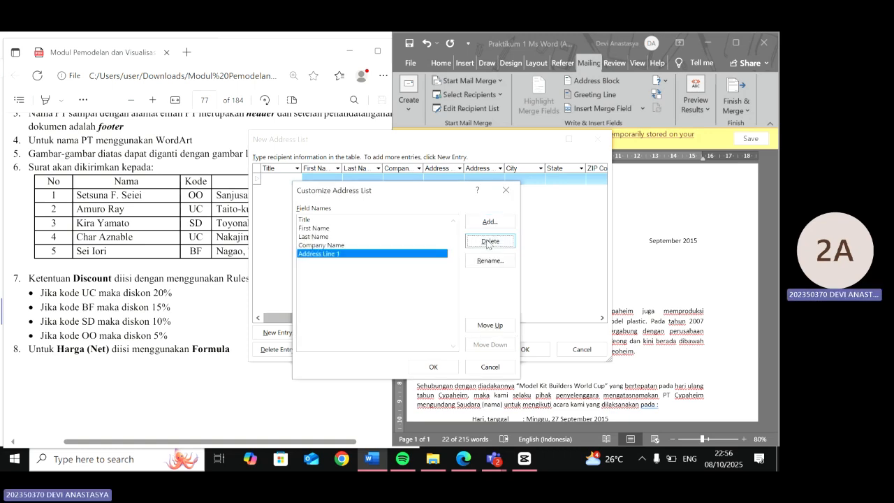
left_click(490, 241)
left_click(441, 317)
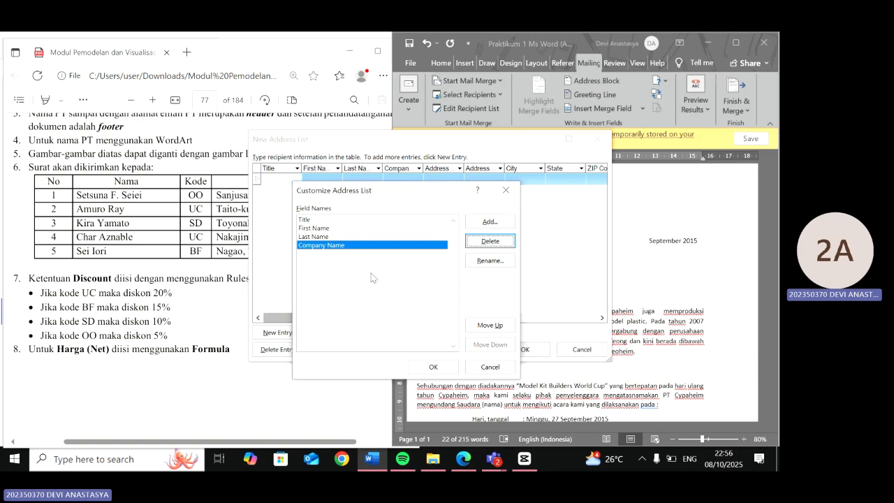
- Rename the Title field to No and the First Name field to Nama
left_click(349, 221)
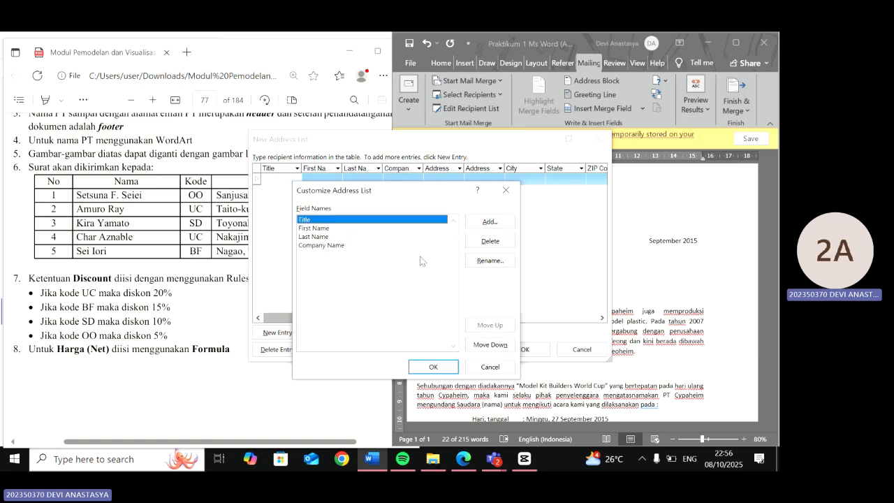
left_click(488, 269)
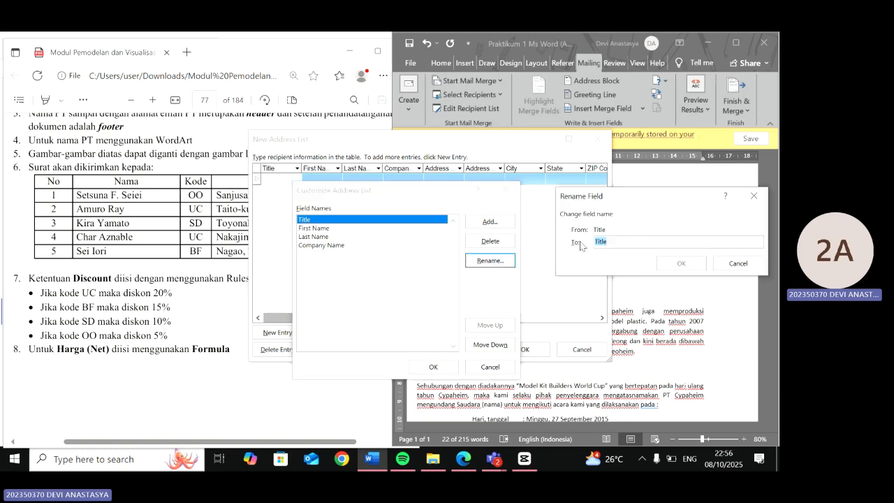
type("No")
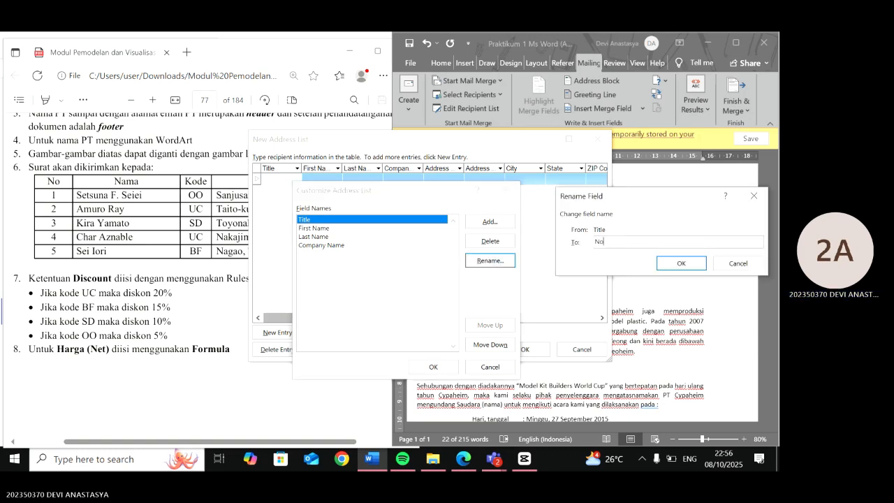
key("Return")
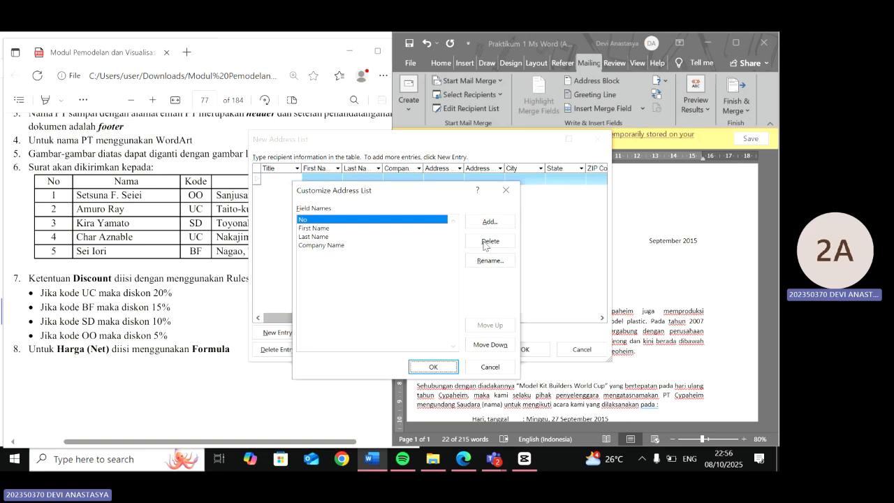
left_click(420, 229)
left_click(490, 260)
type("Nama")
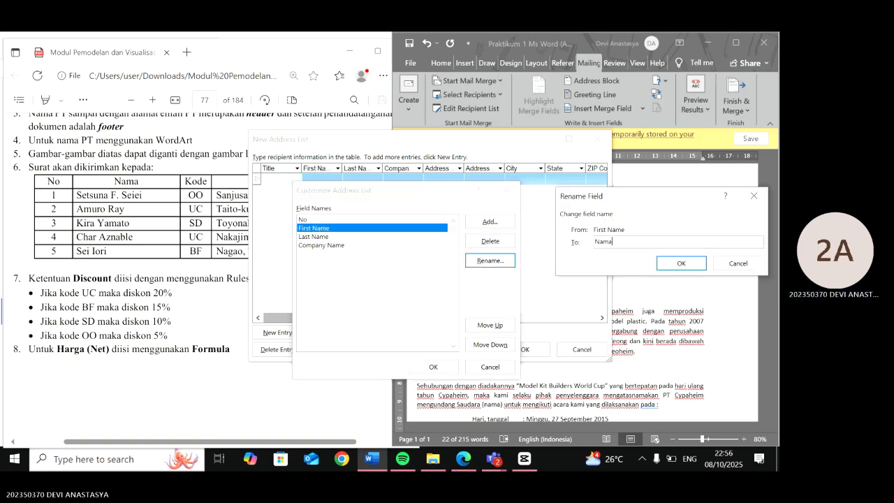
key("Return")
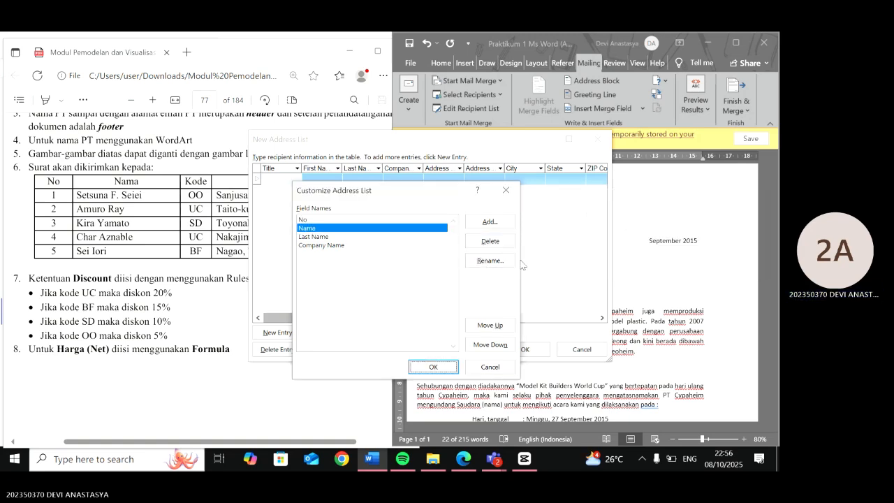
- Rename the Last Name field to Kode and the Company Name field to Alamat, then close the customization
left_click(420, 237)
left_click(490, 260)
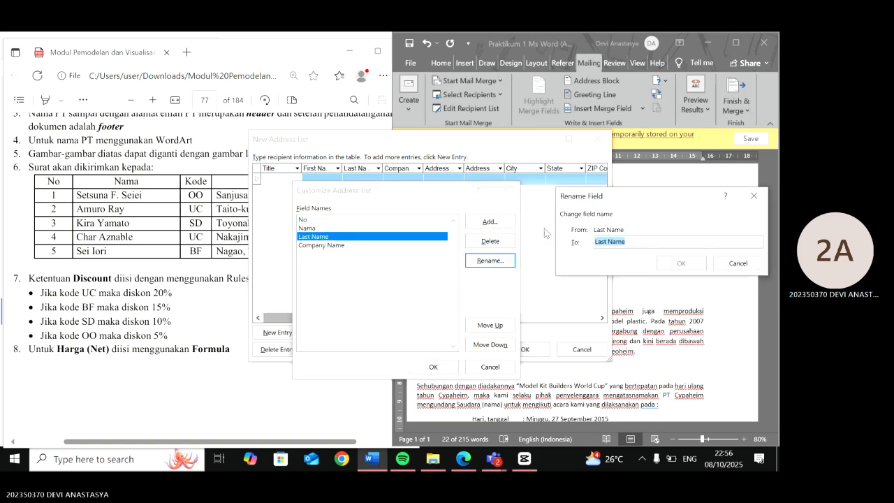
type("Kode")
key("Return")
left_click(371, 245)
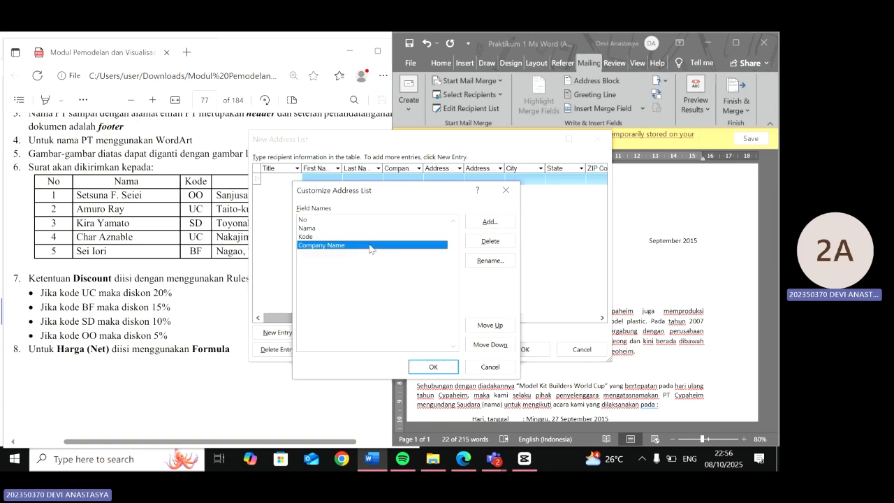
left_click(509, 262)
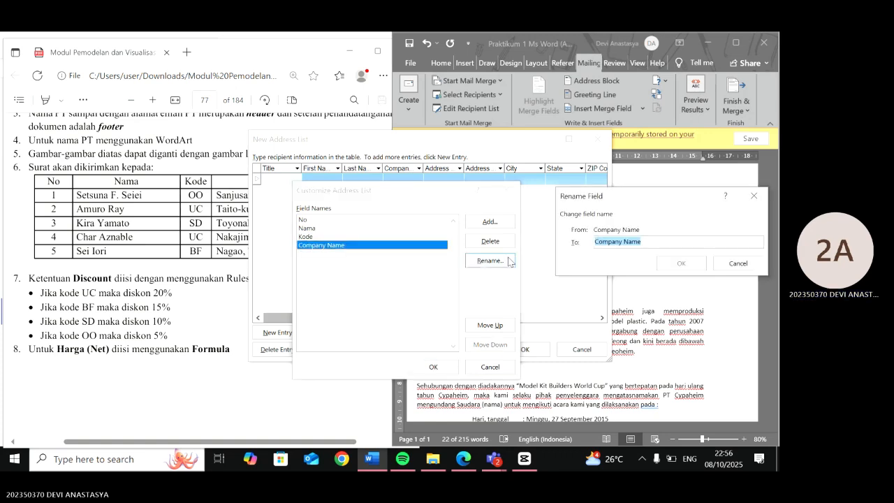
type("Alamat")
key("Return")
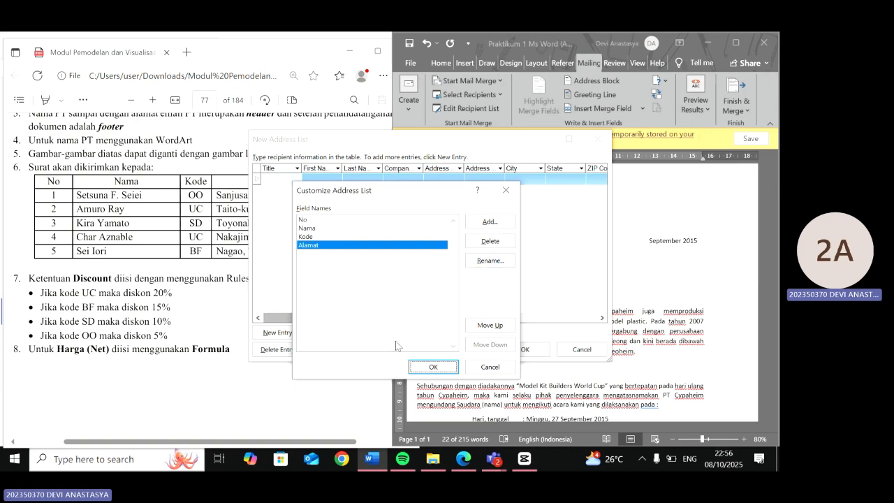
key("Return")
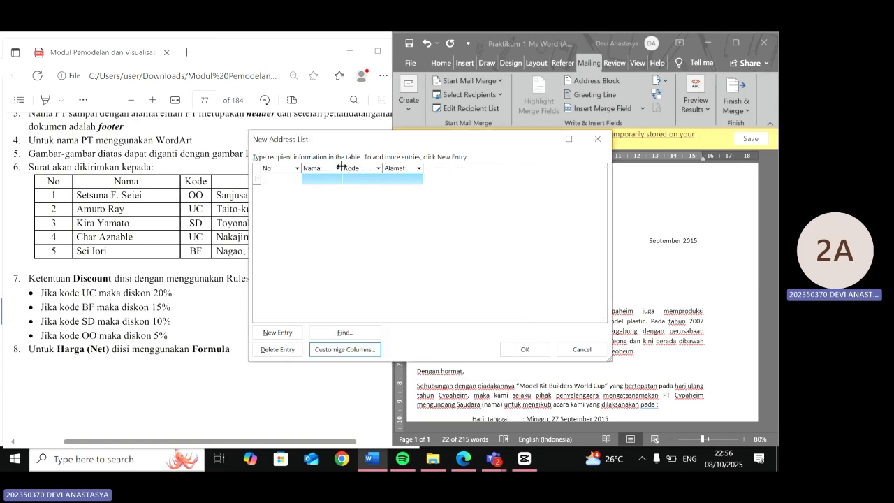
- Widen the Nama and Alamat columns of the new address list
left_click_drag(341, 165, 363, 166)
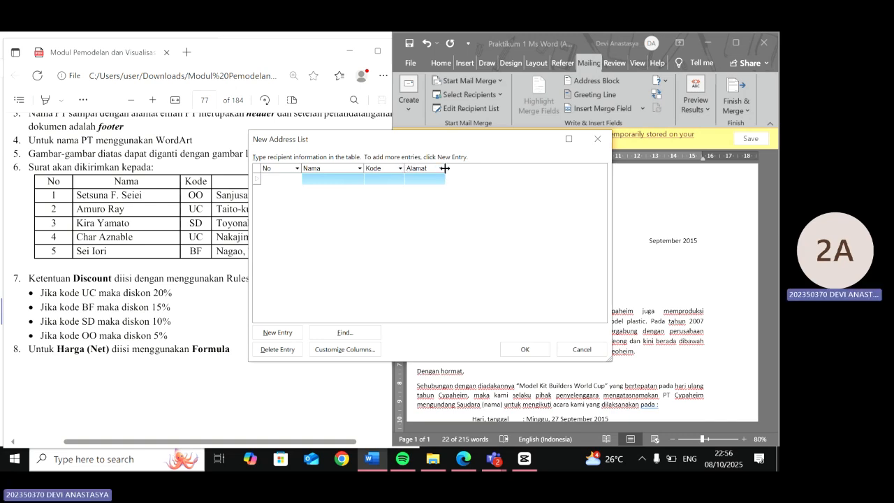
left_click_drag(444, 168, 500, 169)
left_click(291, 180)
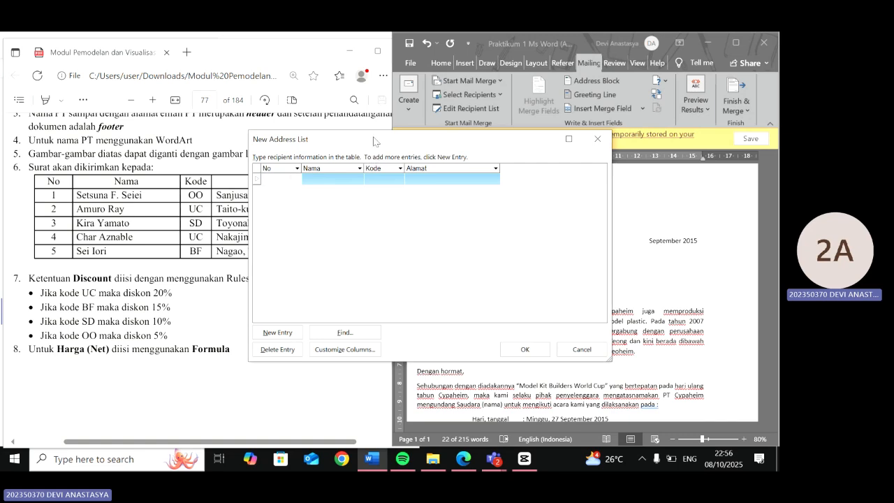
left_click_drag(367, 141, 495, 109)
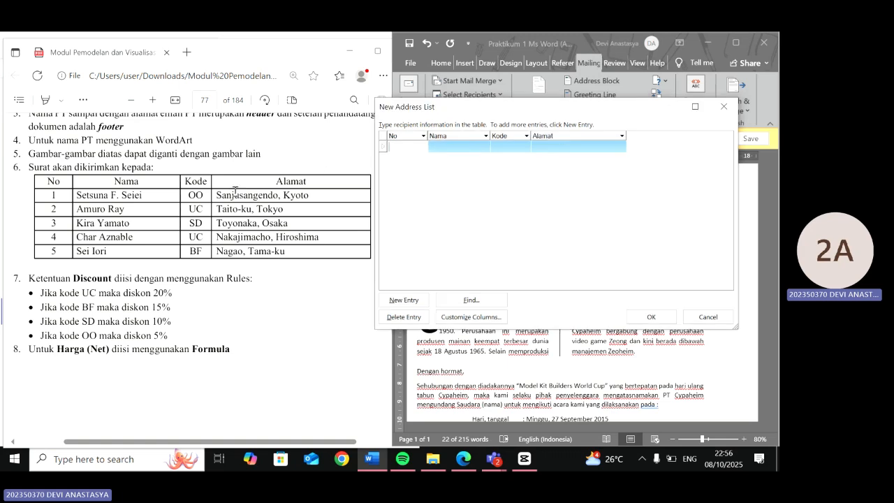
- Add four new entries so the list has five recipient rows
left_click(405, 300)
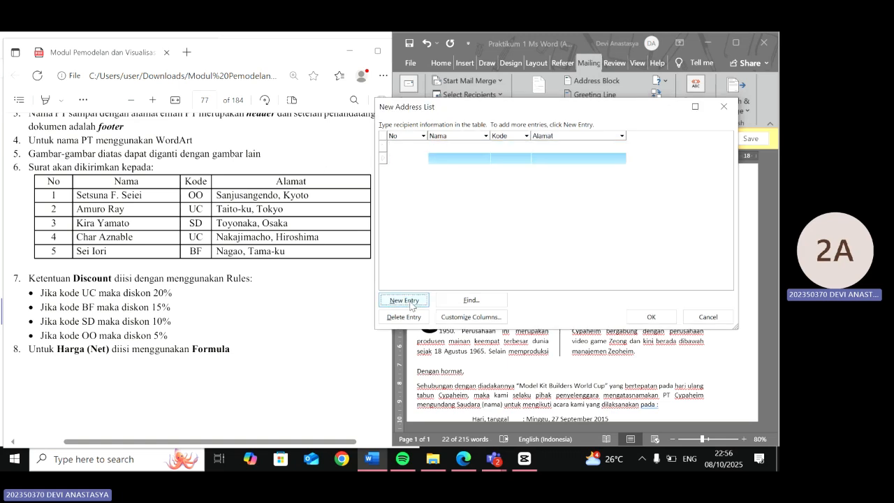
left_click(411, 303)
left_click(411, 304)
left_click(411, 303)
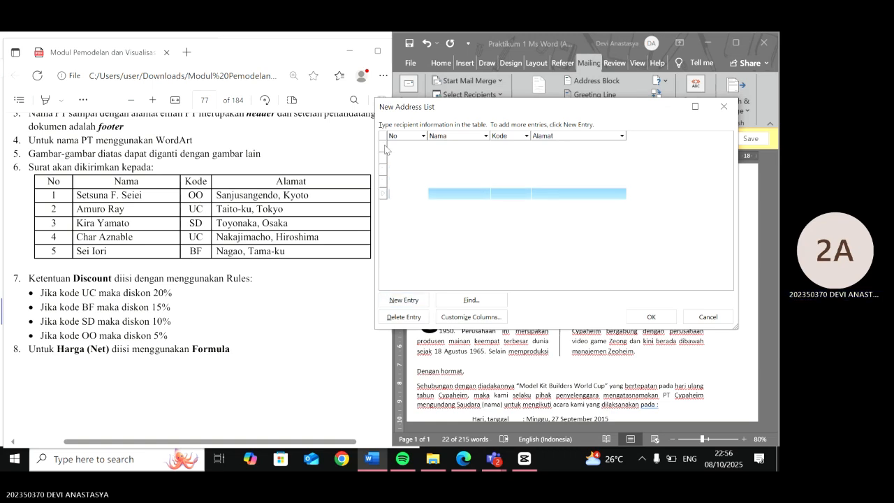
- Enter the numbers 1 and 2 in the No field of the first two recipient rows, copied from the module table
double_click(64, 196)
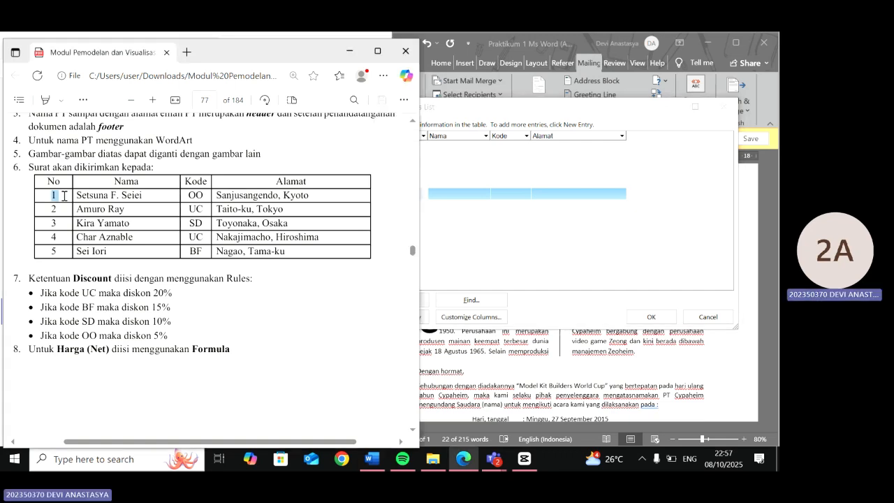
left_click(463, 147)
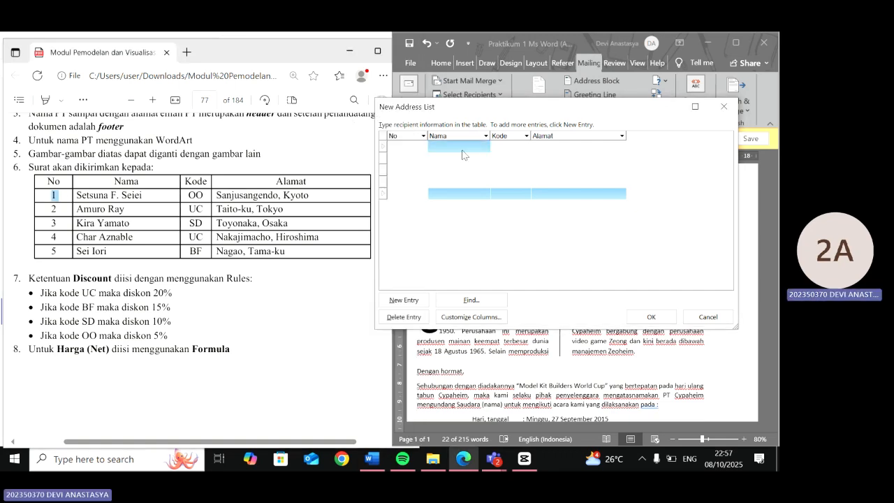
left_click(415, 147)
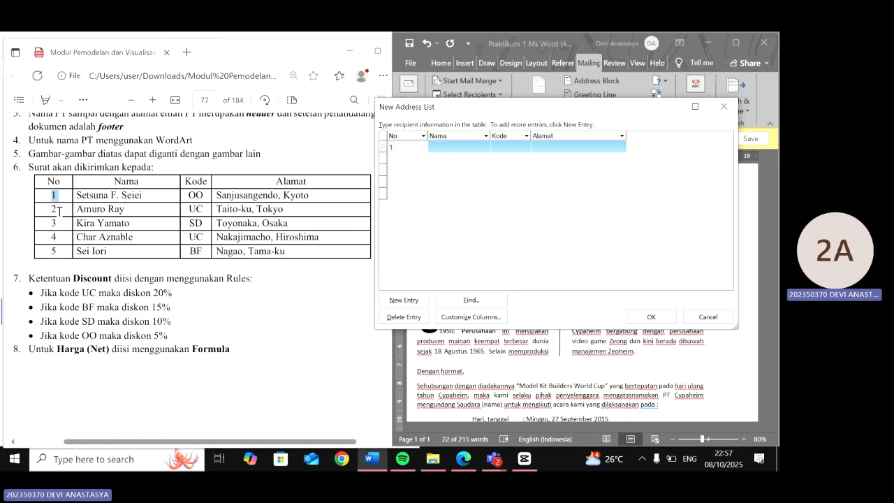
left_click_drag(52, 210, 60, 210)
key("ctrl+c")
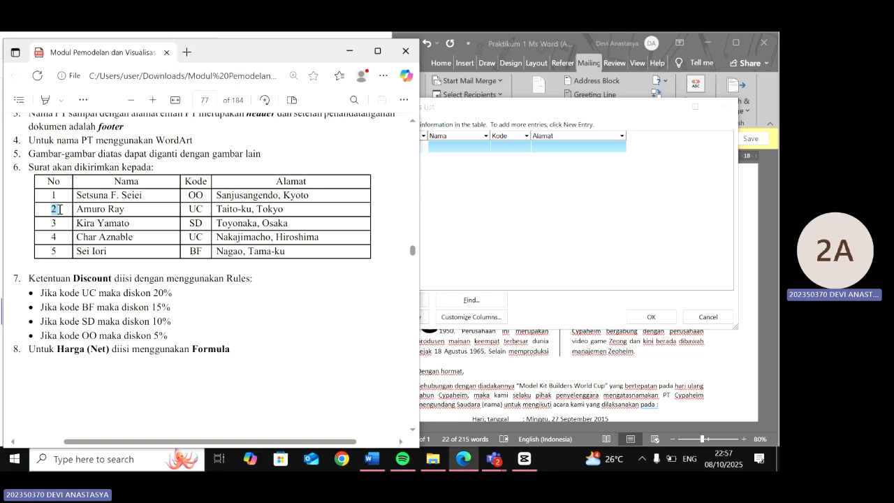
left_click(413, 159)
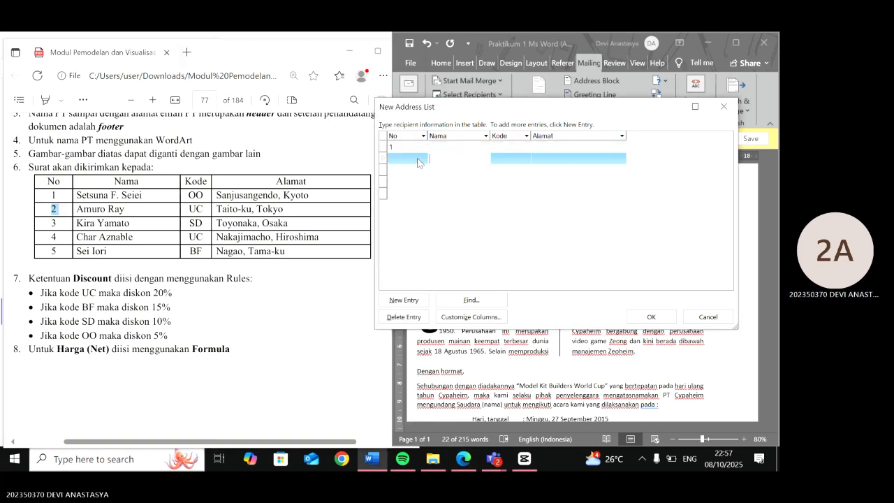
key("ctrl+v")
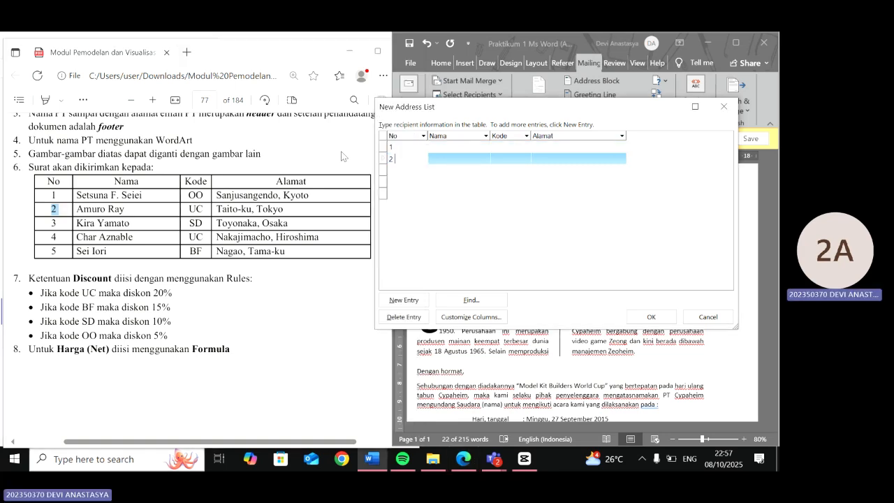
- Copy the first three recipient names from the module table into the Nama field of rows 1 to 3
left_click_drag(77, 194, 142, 196)
key("ctrl+c")
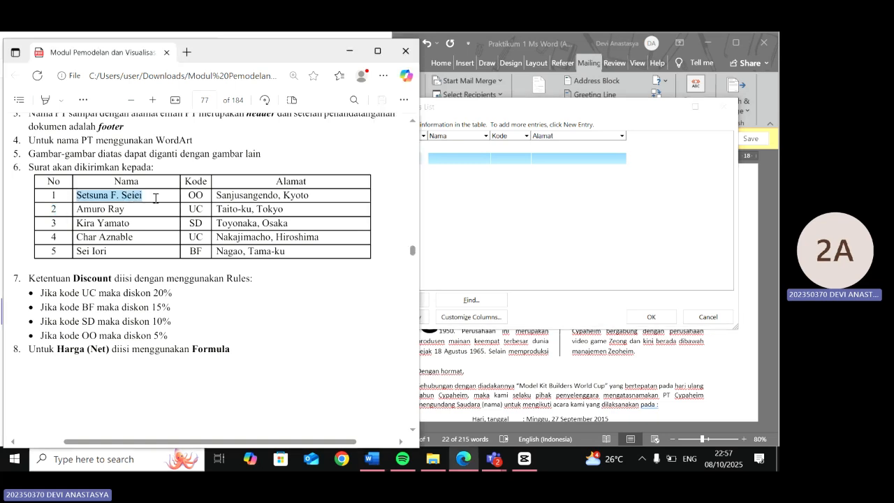
left_click(444, 150)
key("ctrl+v")
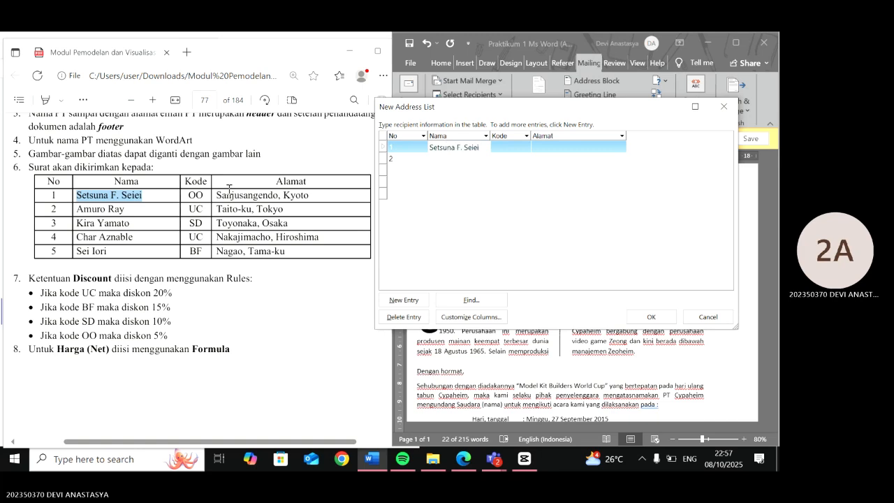
left_click_drag(133, 211, 70, 209)
key("ctrl+c")
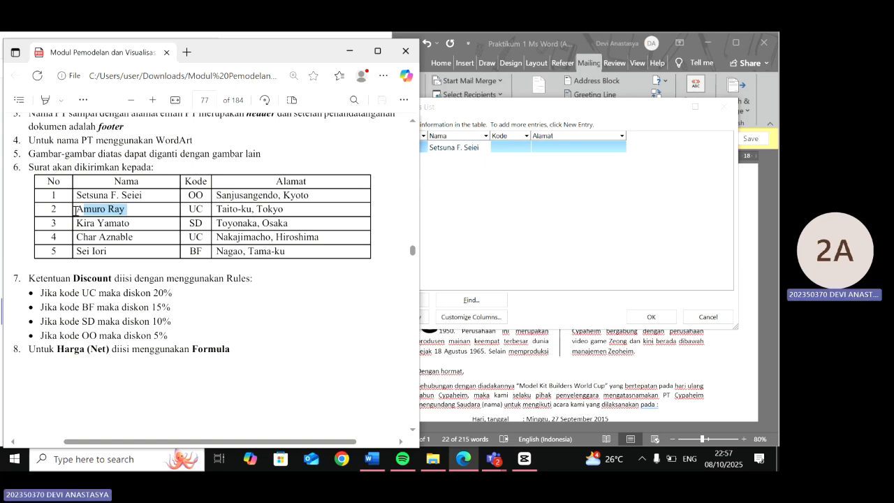
left_click(468, 161)
key("ctrl+v")
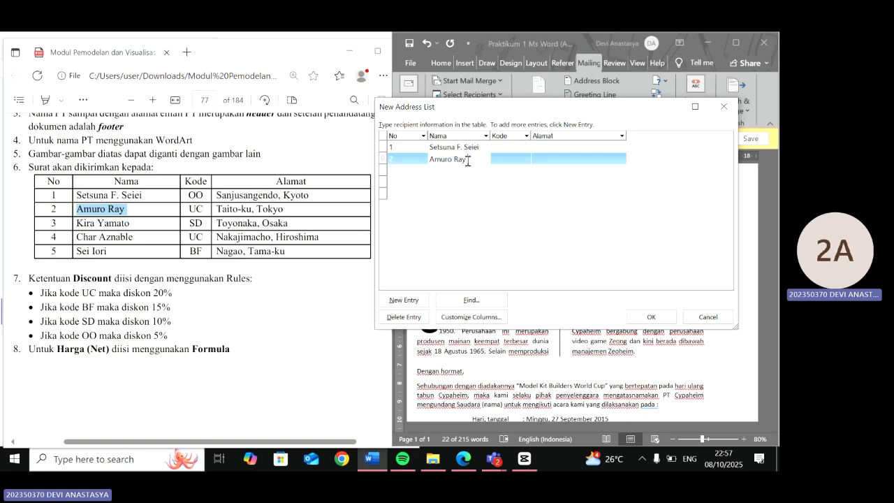
left_click(79, 223)
left_click_drag(77, 222, 132, 225)
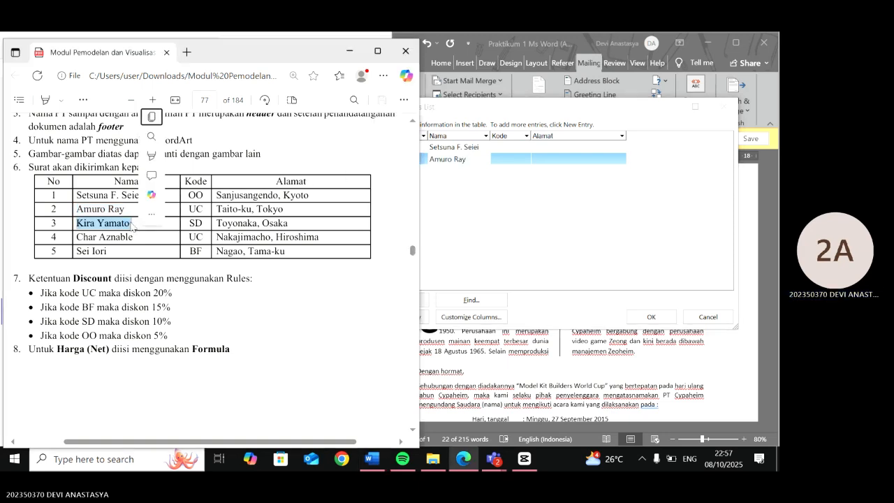
key("ctrl+c")
left_click(468, 171)
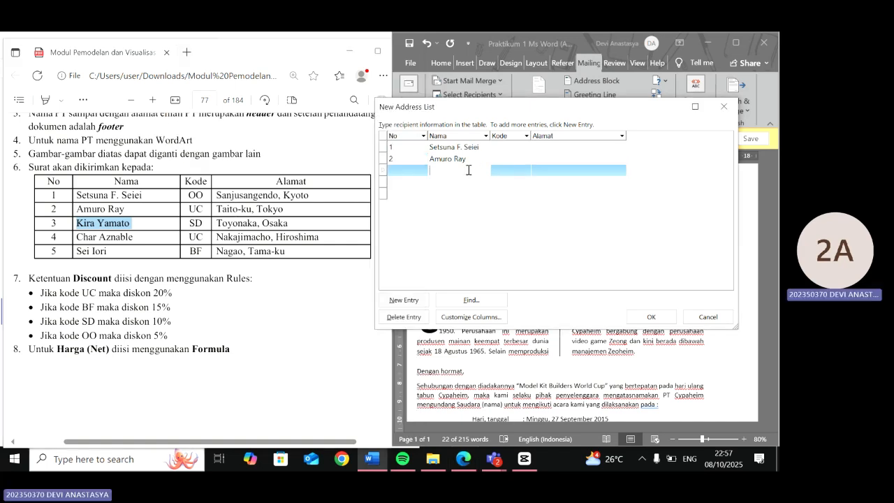
key("ctrl+v")
- Copy the fourth and fifth recipient names from the module table into the Nama field of rows 4 and 5
left_click_drag(76, 237, 153, 246)
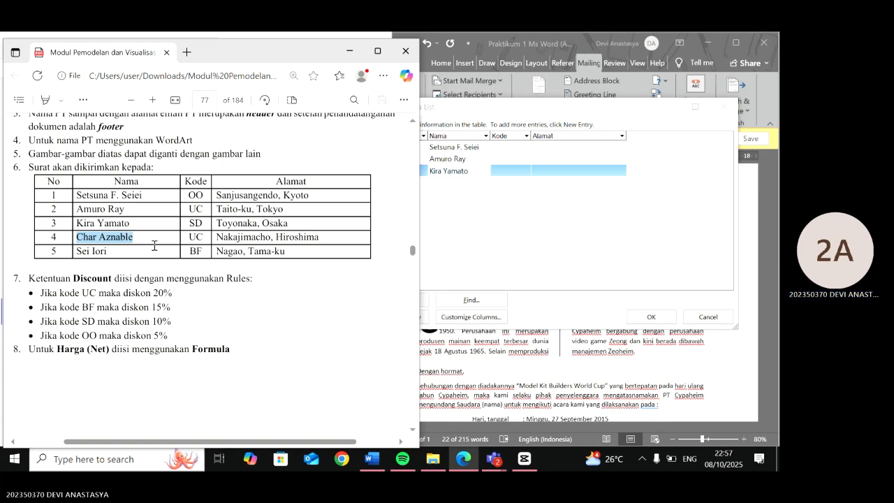
right_click(152, 249)
left_click(451, 194)
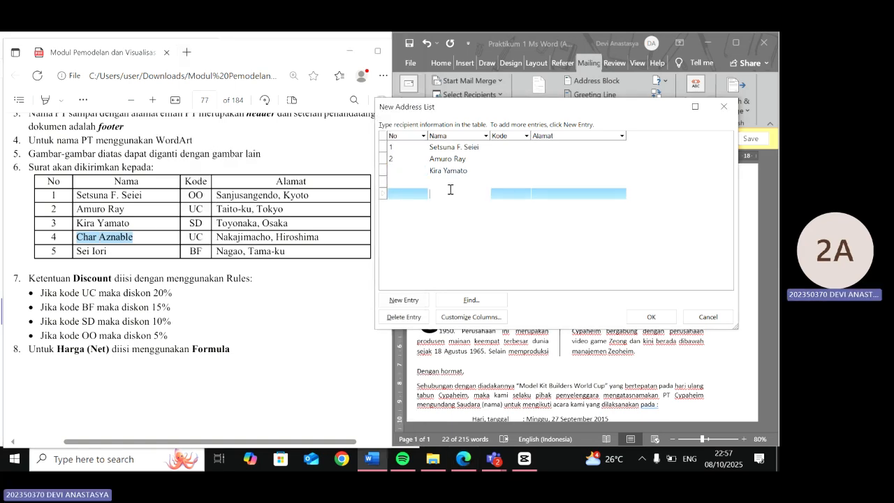
left_click(451, 181)
key("ctrl+v")
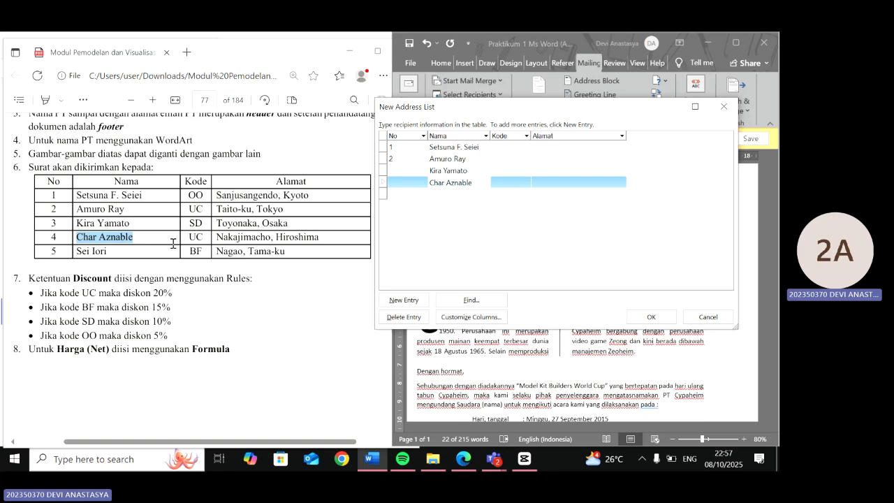
left_click_drag(76, 251, 106, 252)
left_click(458, 193)
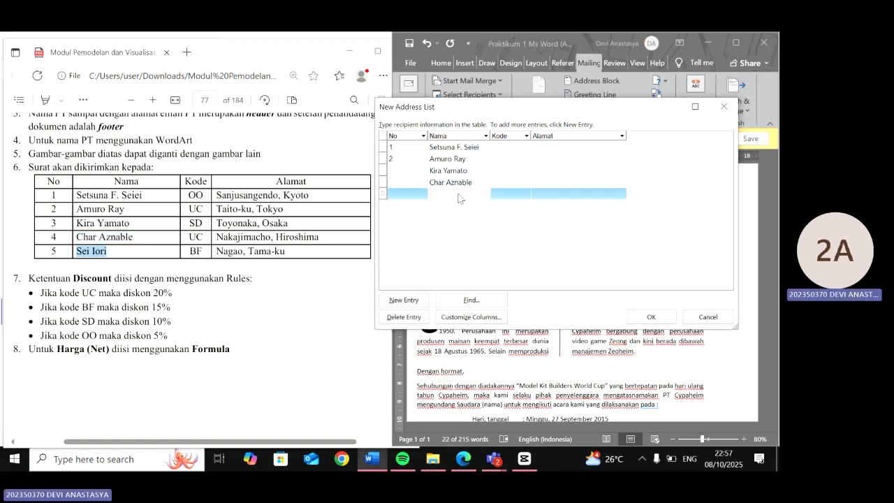
key("ctrl+v")
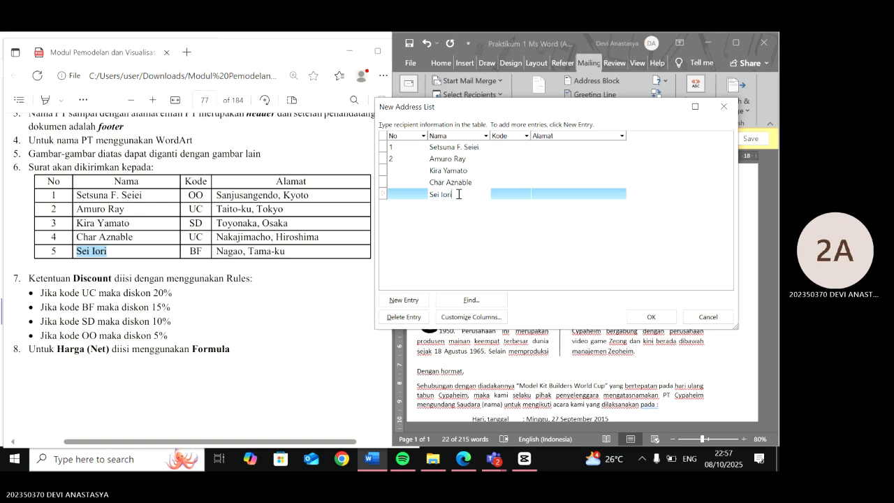
- Number the third, fourth and fifth recipient rows 3, 4 and 5 in the No field
left_click(400, 173)
type("3")
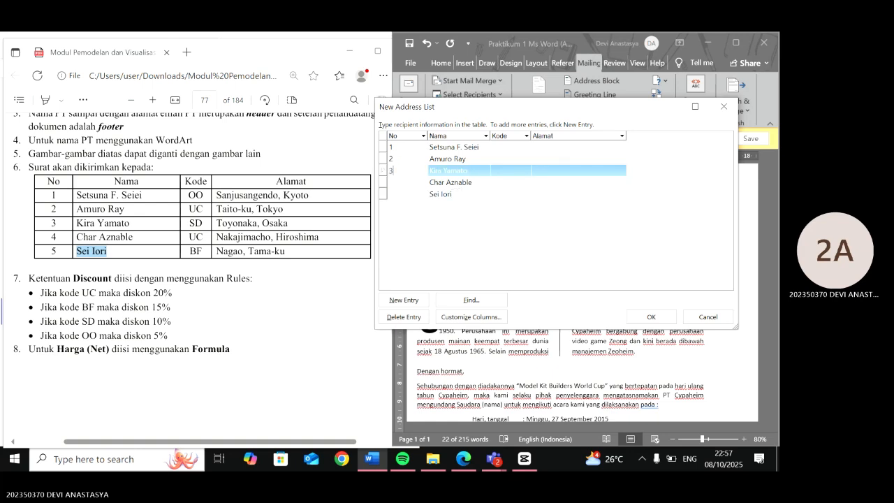
key("Down")
type("45")
key("Down")
left_click(405, 178)
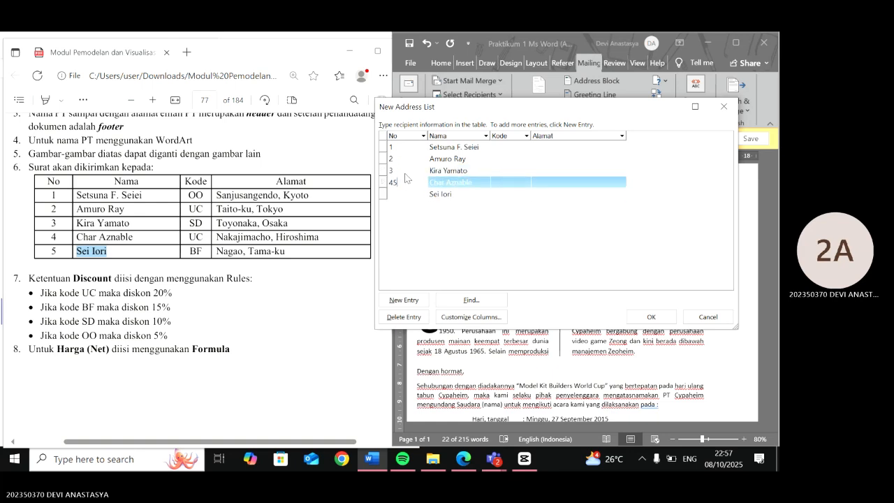
key("BackSpace")
key("Down")
type("5")
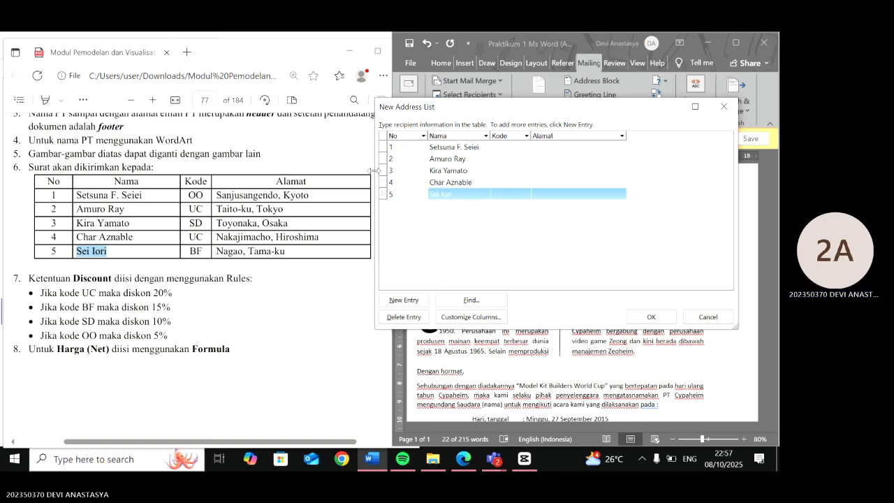
- Fill the Kode field of rows 1 to 3 with OO, UC and SD from the module table
left_click_drag(190, 198, 201, 198)
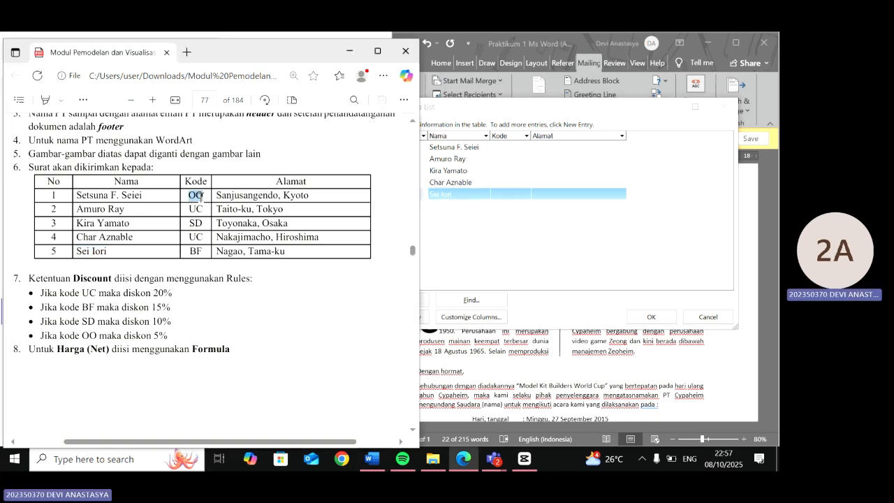
left_click(518, 147)
key("ctrl+v")
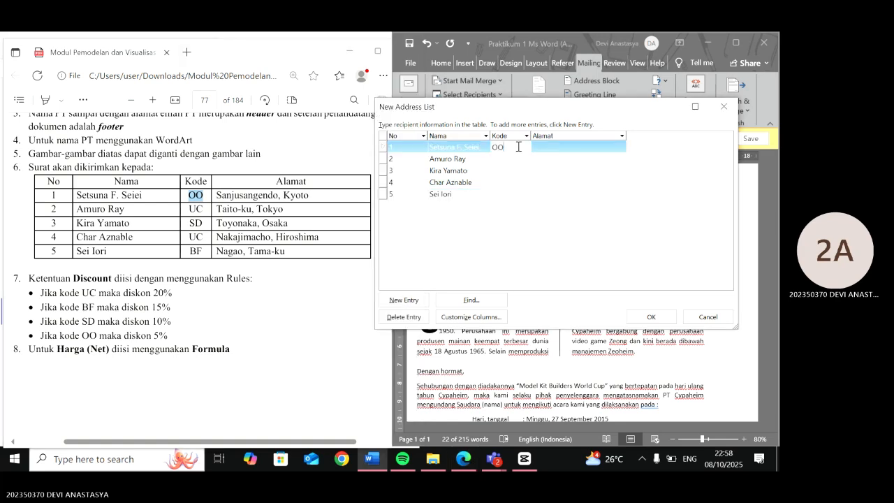
double_click(193, 209)
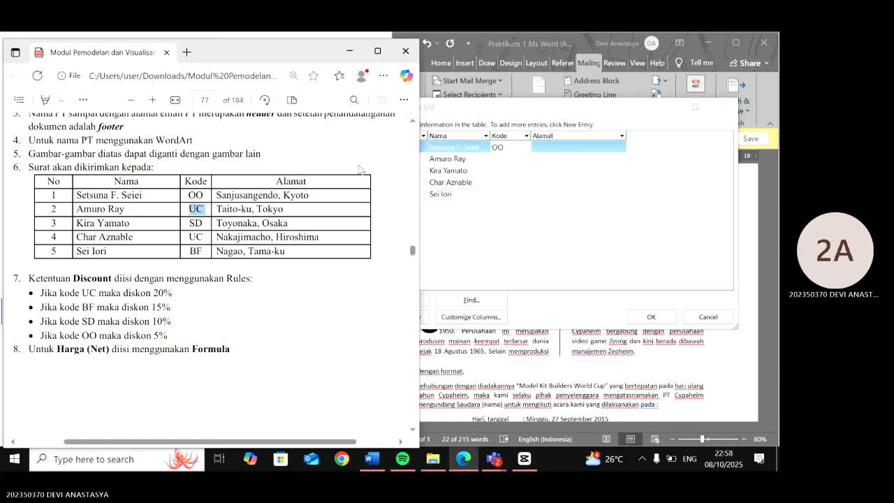
left_click(498, 159)
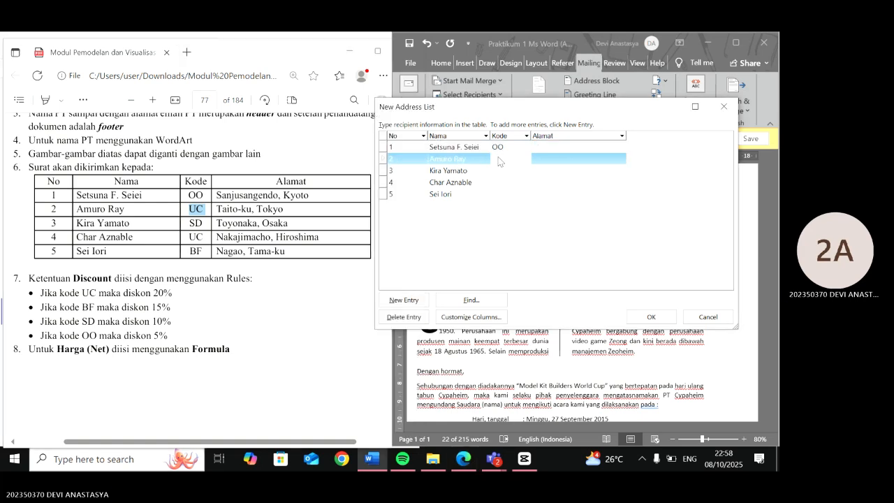
key("ctrl+v")
double_click(198, 225)
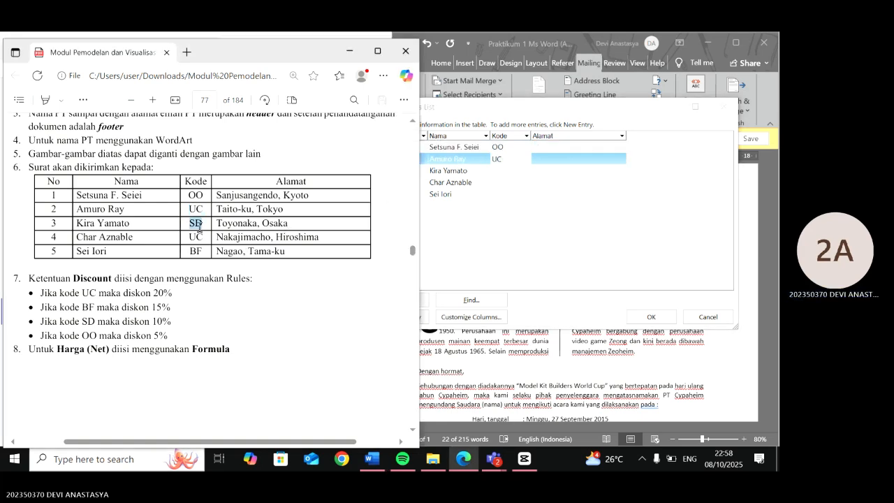
left_click(503, 171)
key("ctrl+v")
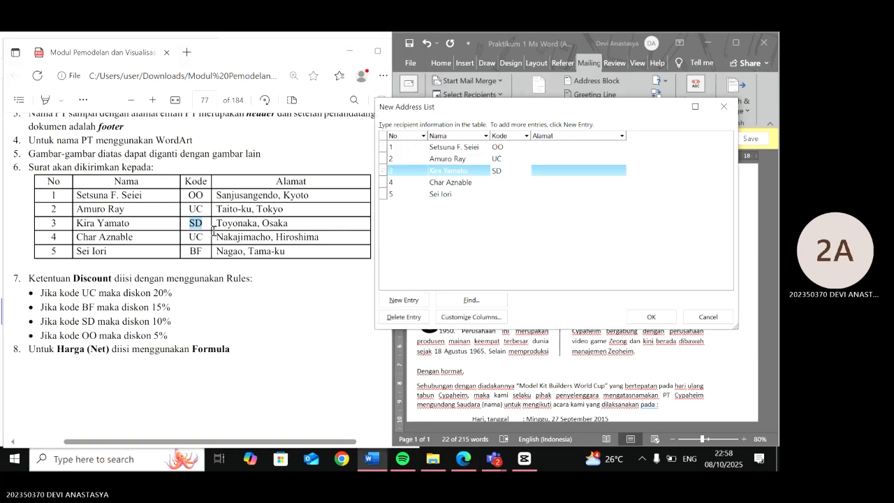
- Fill the Kode field of rows 4 and 5 with UC and BF from the module table
double_click(197, 238)
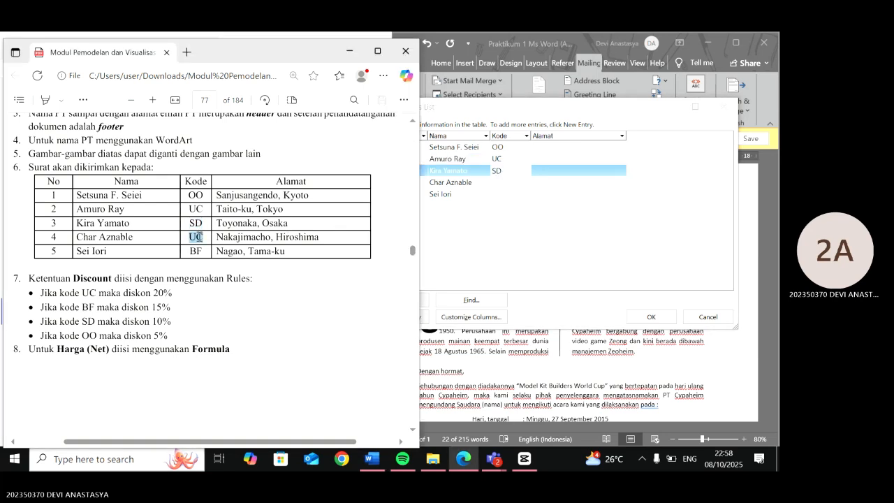
left_click(503, 183)
key("ctrl+v")
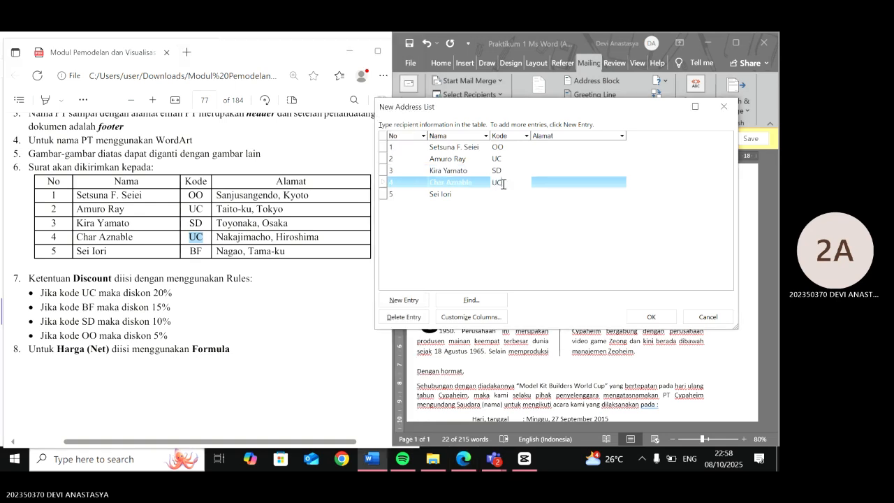
double_click(200, 252)
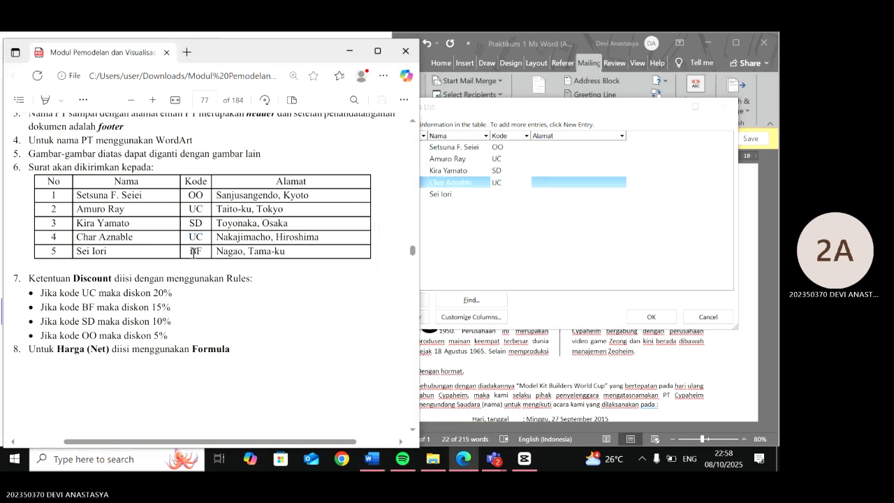
left_click(507, 195)
key("ctrl+v")
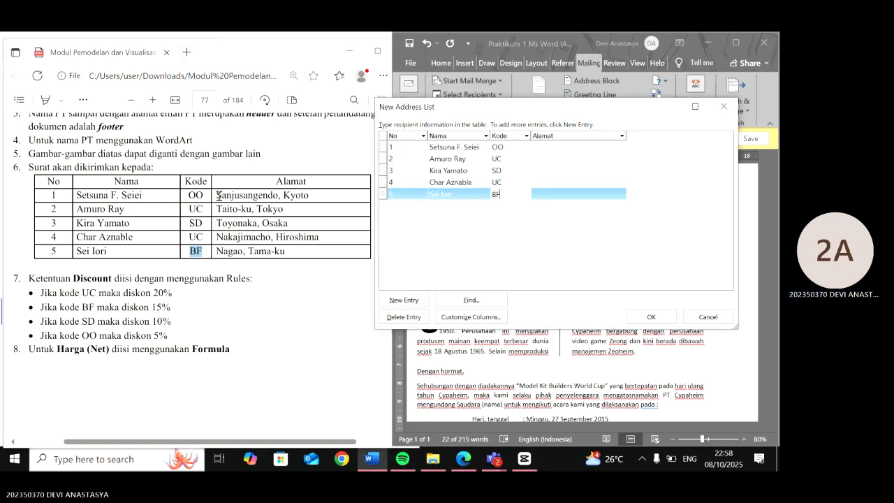
- Copy the first two recipients' addresses from the module table into the Alamat field of rows 1 and 2
left_click_drag(217, 196, 316, 193)
right_click(316, 193)
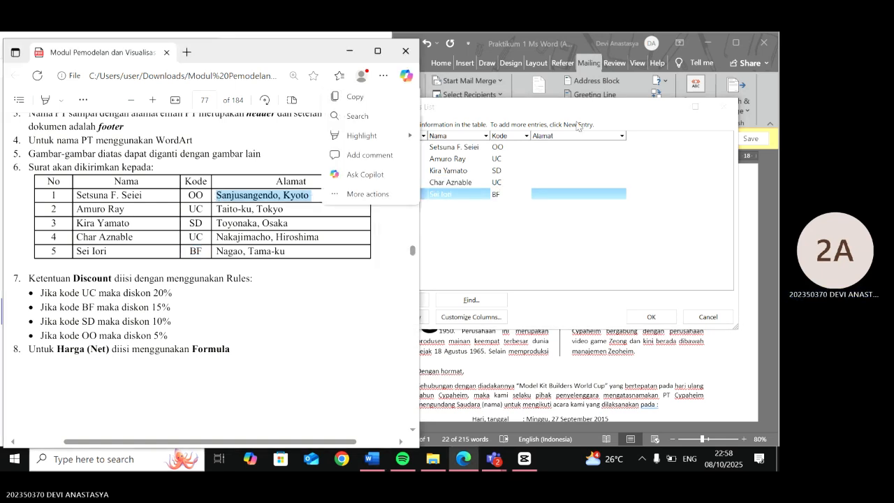
left_click(559, 151)
key("ctrl+v")
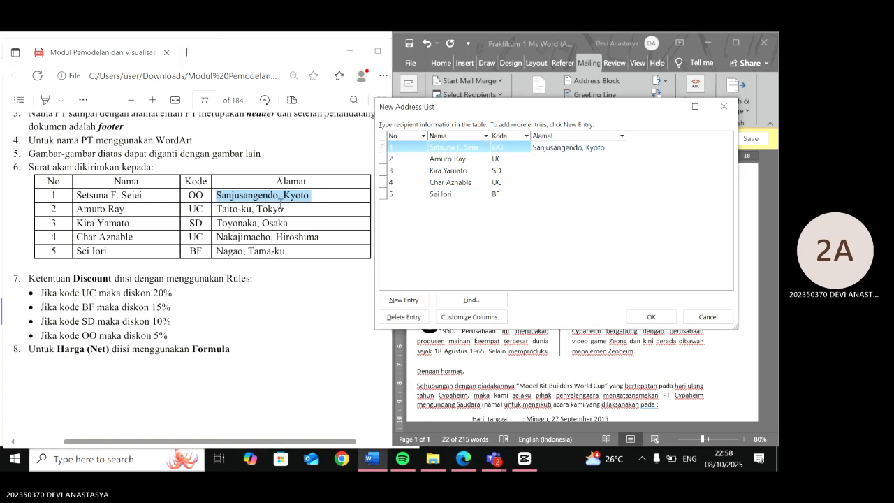
left_click_drag(218, 210, 286, 210)
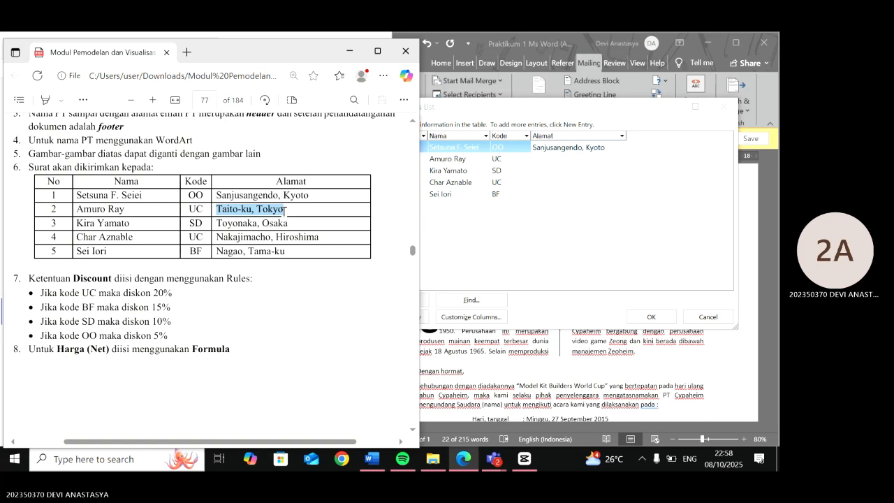
left_click(549, 159)
key("ctrl+v")
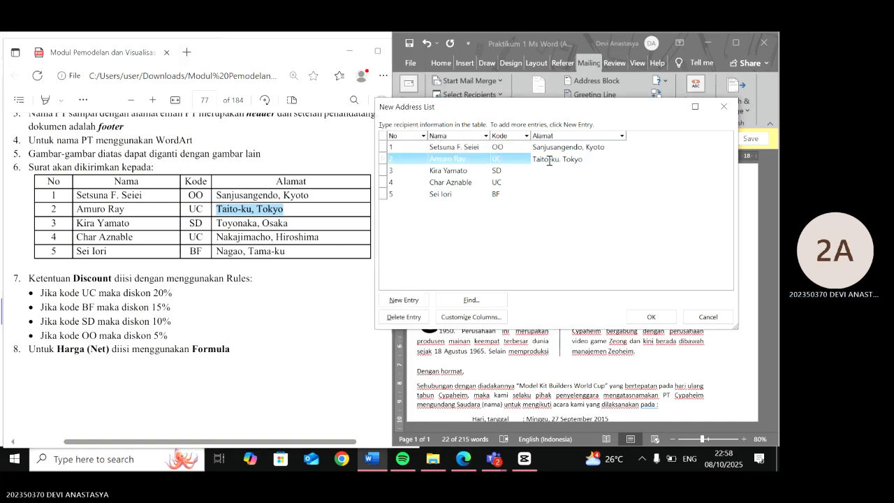
key("Up")
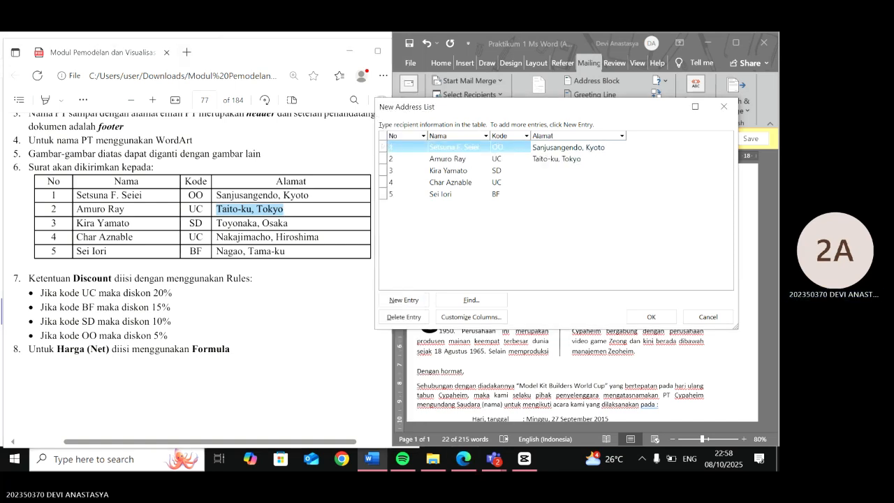
left_click(474, 149)
left_click(481, 147)
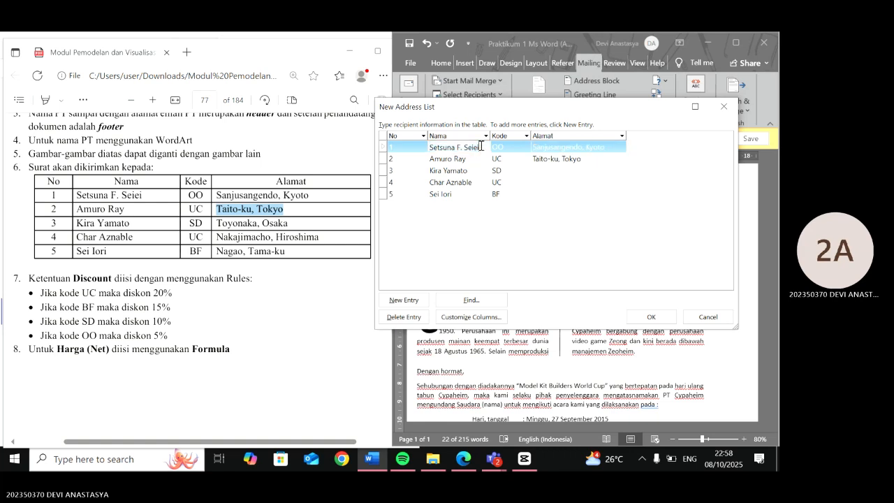
key("Down")
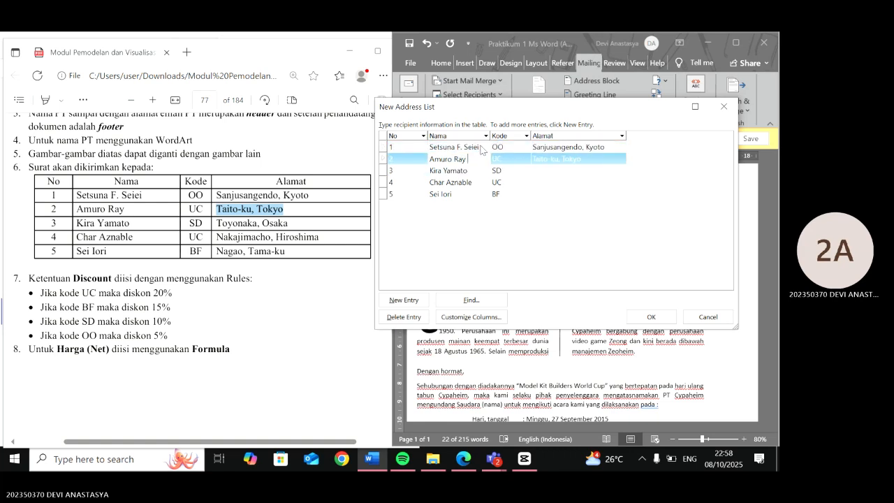
key("Down")
key("Down")
key("BackSpace")
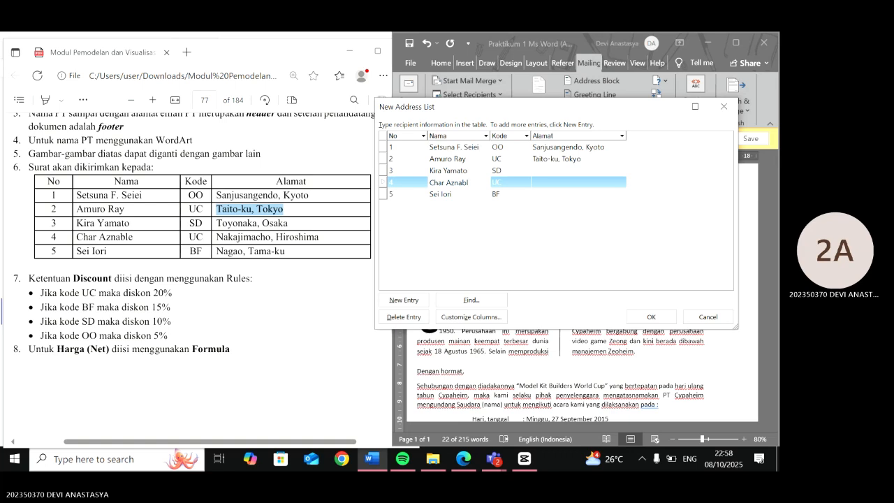
type("e")
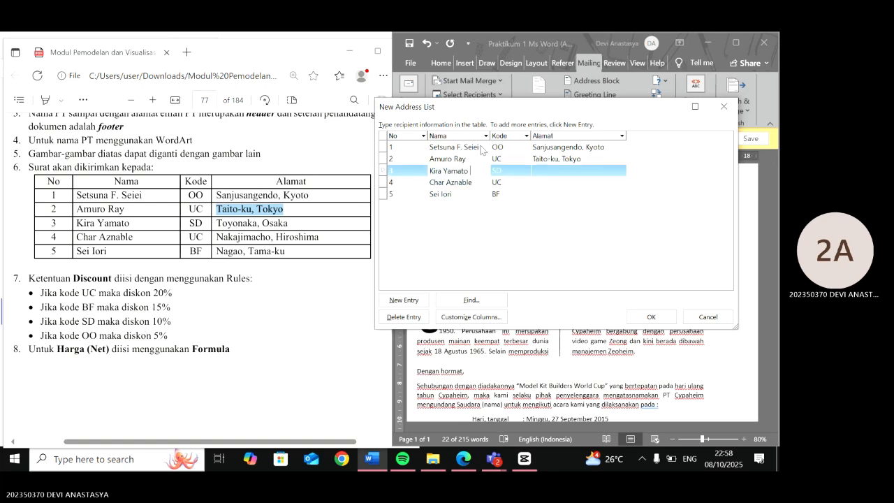
key("Down")
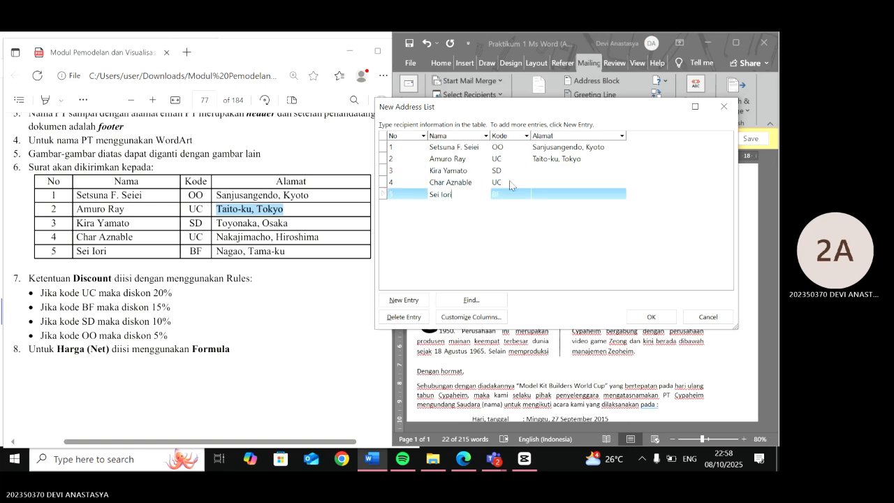
- Copy the addresses Toyonaka, Osaka and Nakajimacho, Hiroshima from the module table into the Alamat field of rows 3 and 4
left_click_drag(217, 223, 285, 223)
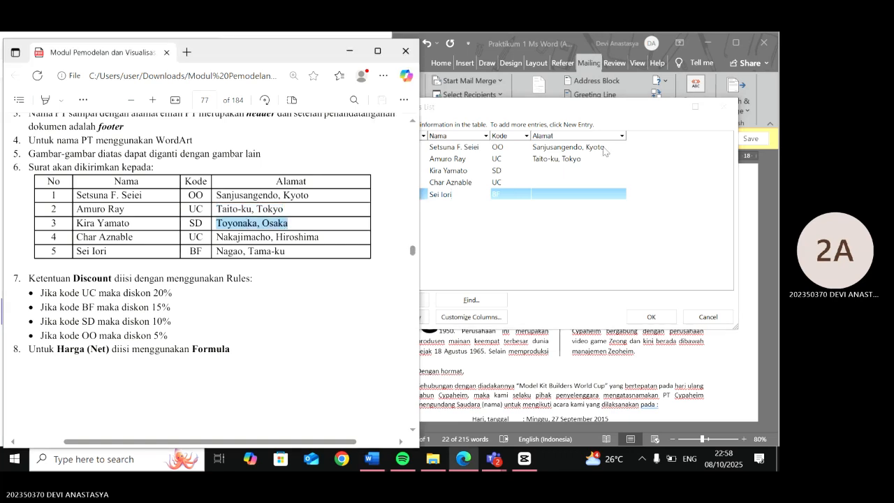
left_click(586, 172)
key("ctrl+v")
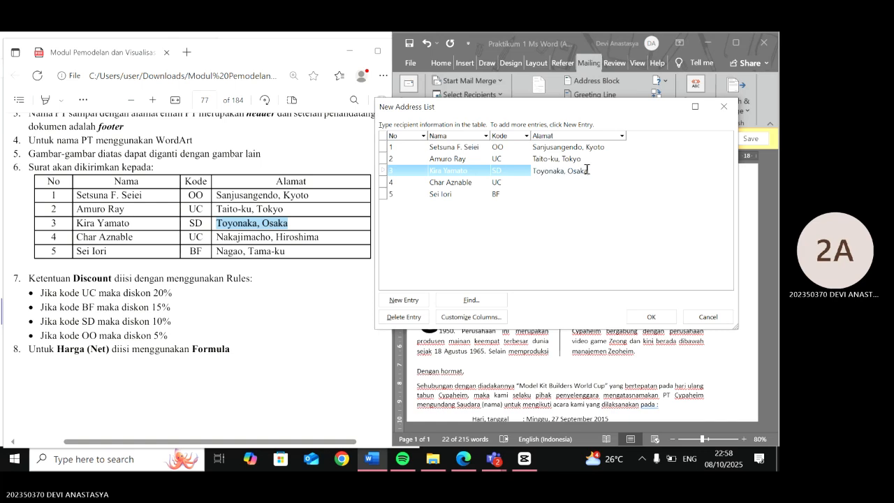
left_click_drag(216, 237, 316, 242)
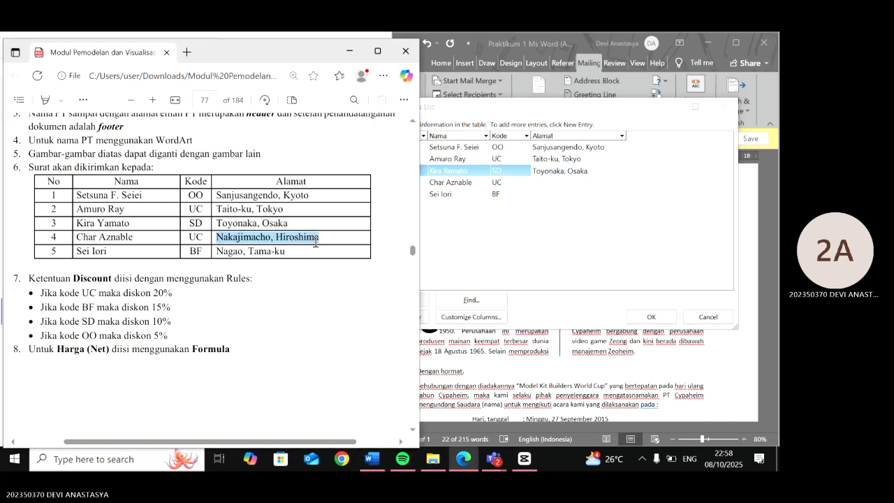
left_click(566, 182)
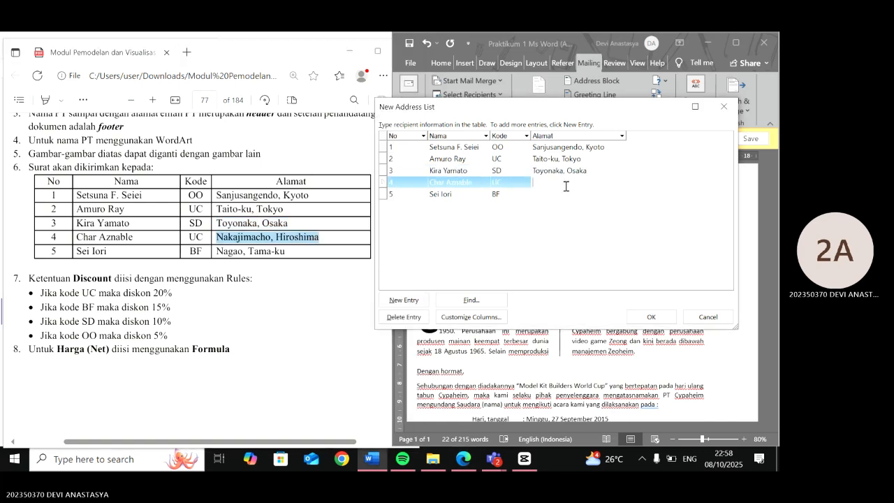
key("ctrl+v")
- Copy Nagao, Tama-ku into the Alamat field of row 5 and confirm the new address list
left_click_drag(218, 252, 282, 257)
key("ctrl+c")
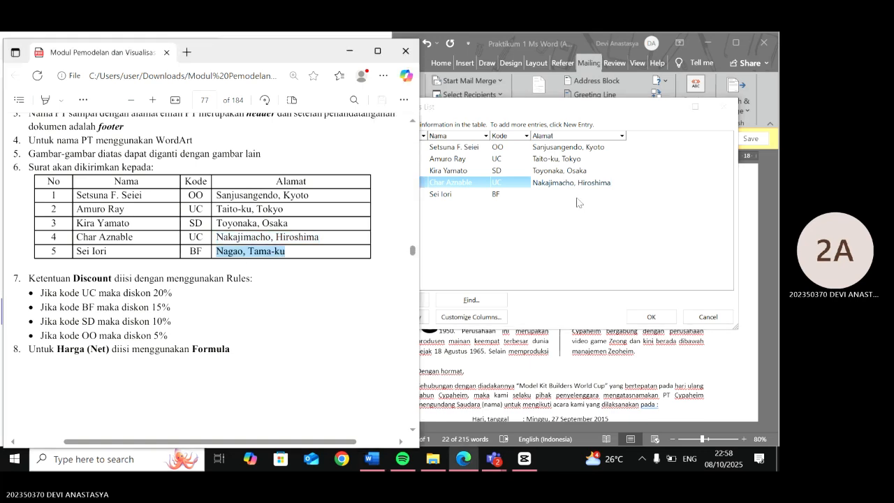
left_click(577, 196)
key("ctrl+v")
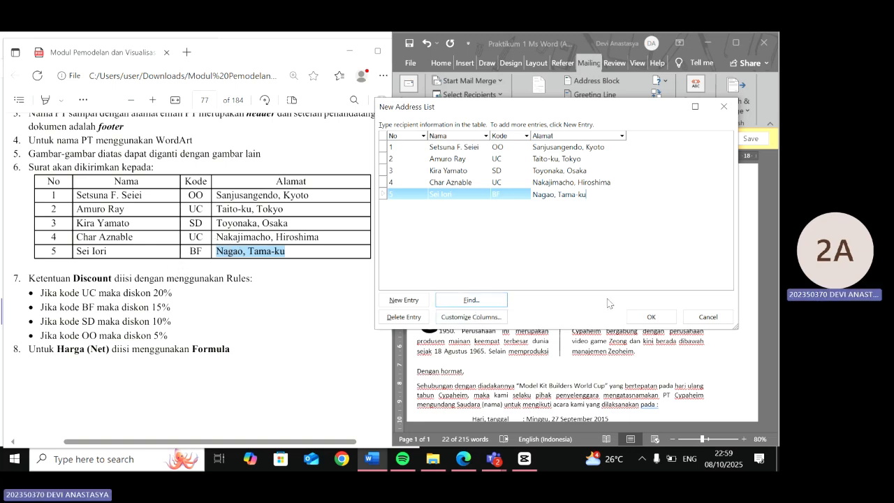
left_click(647, 314)
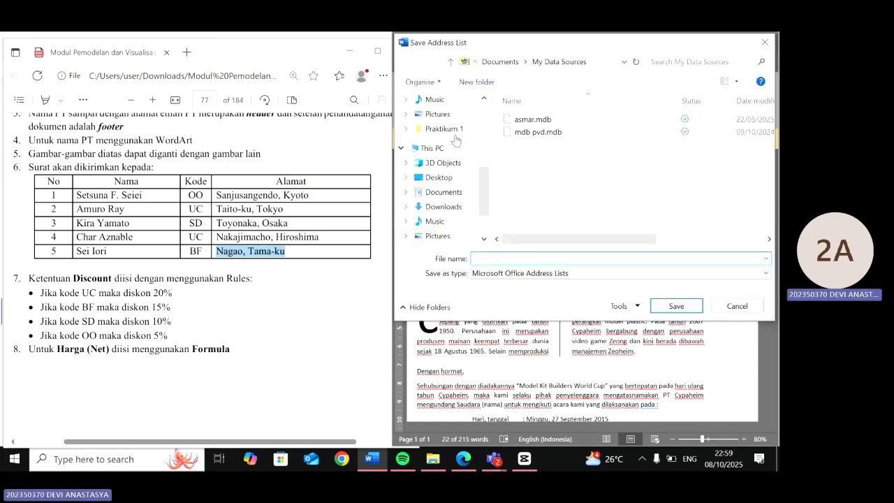
- Save the address list as Praktikum 1 in the Praktikum 1 folder
left_click(452, 130)
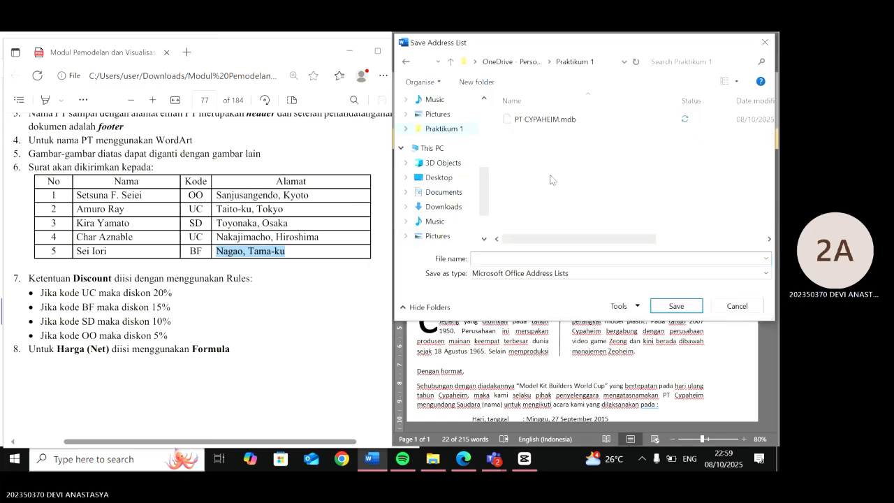
left_click(522, 257)
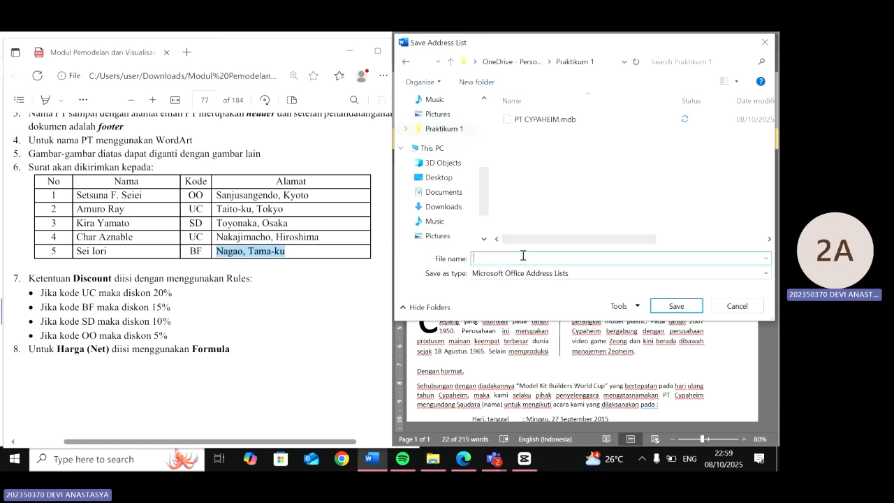
type("pral")
key("BackSpace")
key("BackSpace")
key("BackSpace")
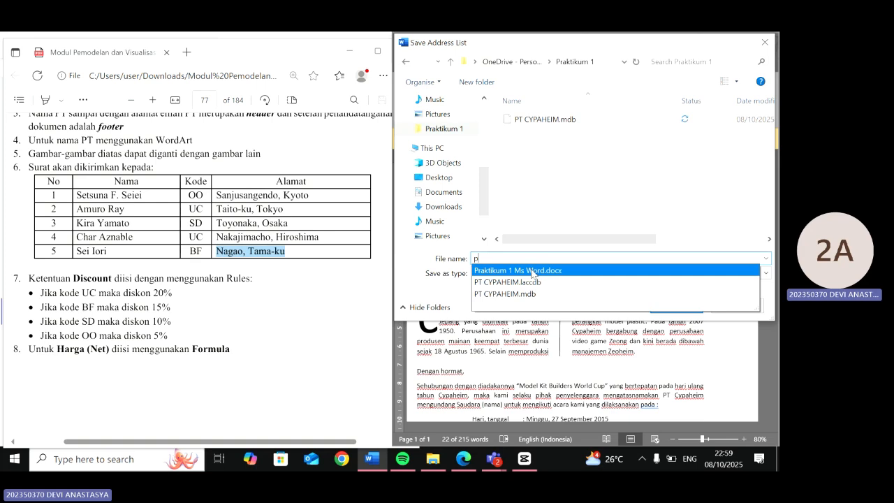
left_click(532, 271)
left_click(563, 257)
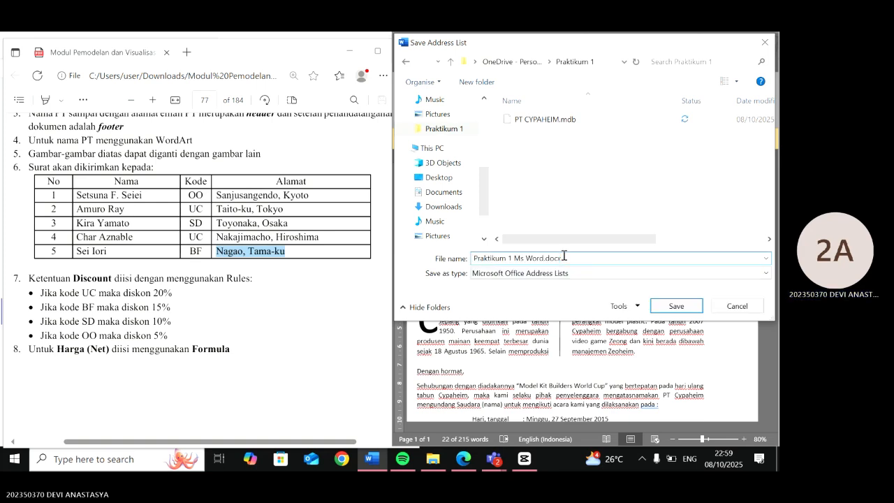
key("BackSpace")
key("BackSpace")
key("BackSpace")
key("BackSpace")
key("BackSpace")
key("BackSpace")
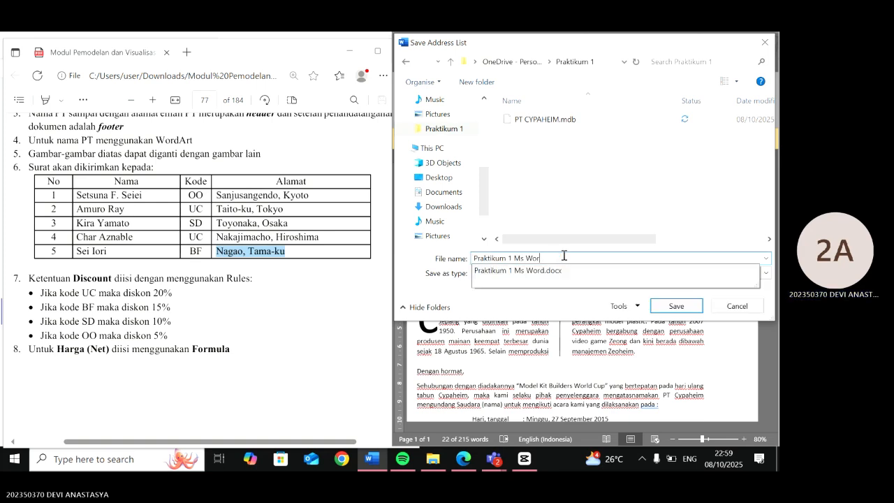
key("BackSpace")
key("BackSpace")
key("BackSpace")
key("BackSpace")
key("BackSpace")
key("BackSpace")
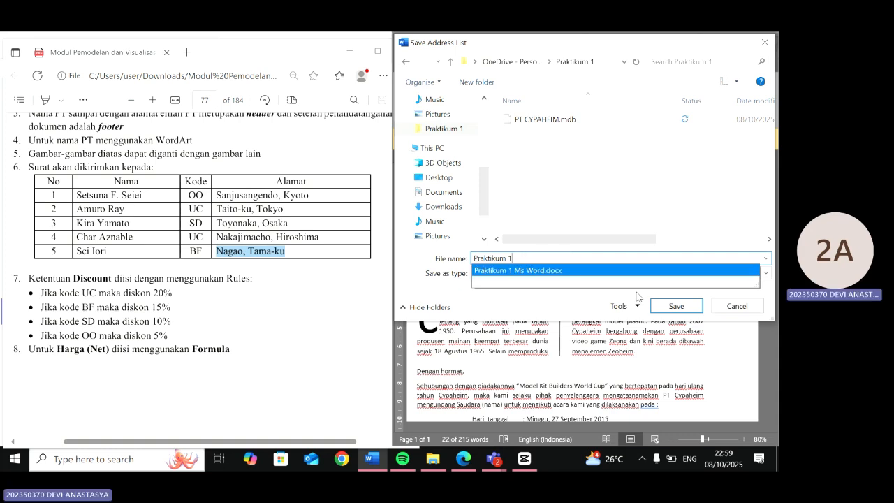
left_click(665, 306)
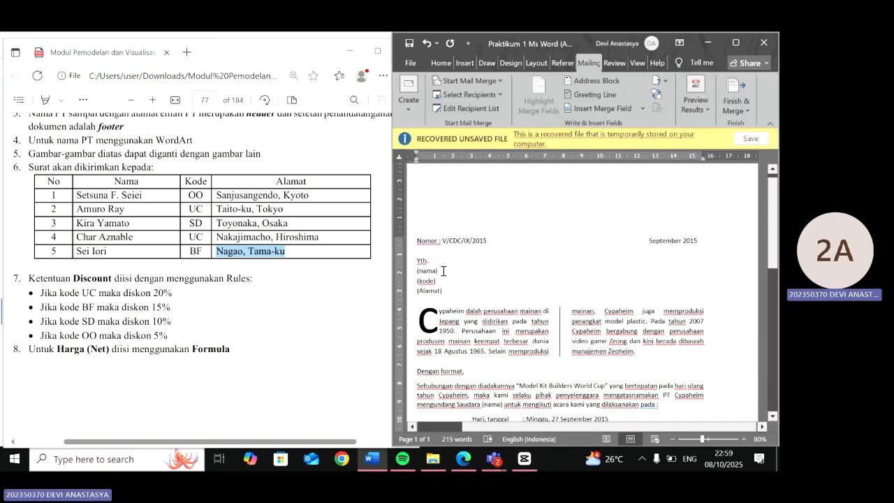
- Replace the (nama) placeholder under Yth. with the Nama merge field, keeping it on its own line
left_click(409, 269)
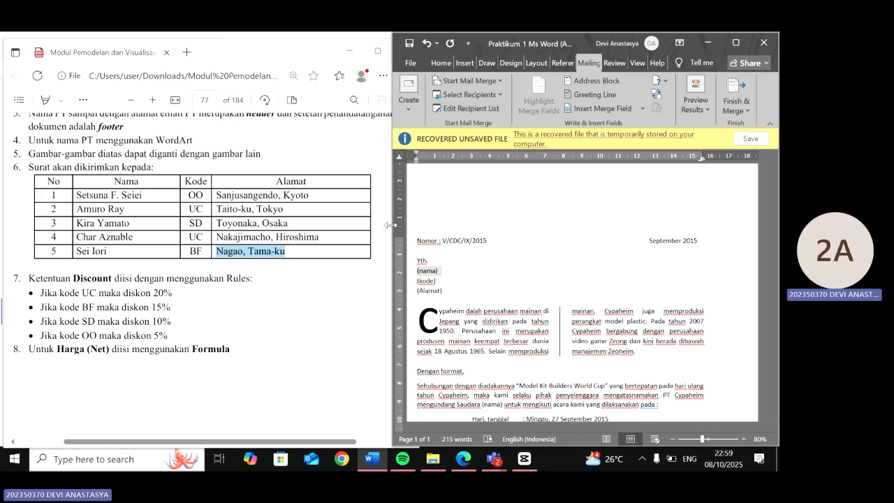
scroll(275, 207, "up", 8)
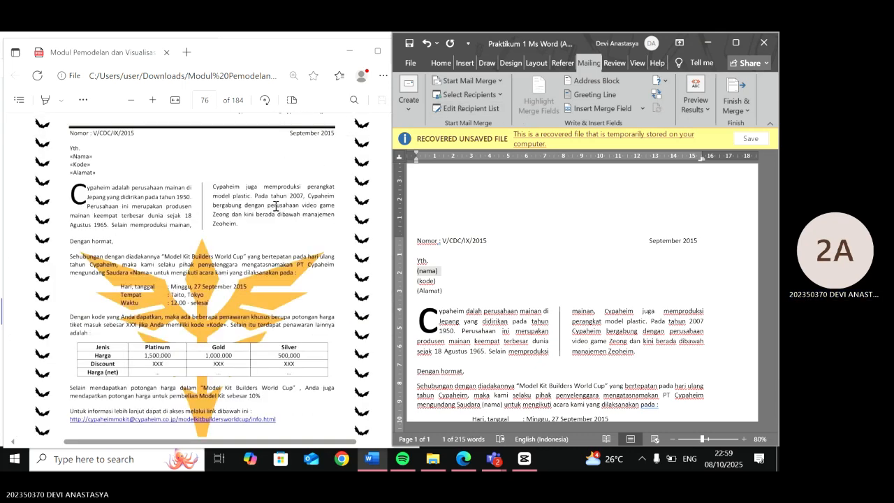
scroll(276, 207, "up", 3)
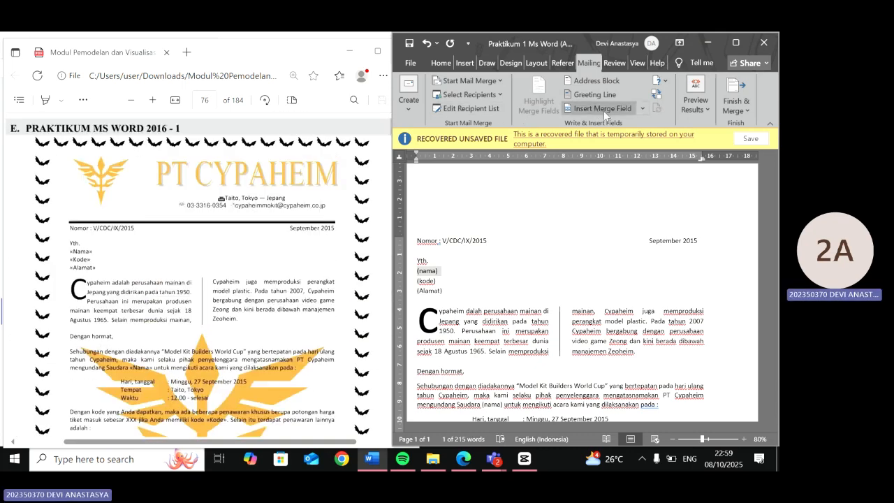
left_click(643, 110)
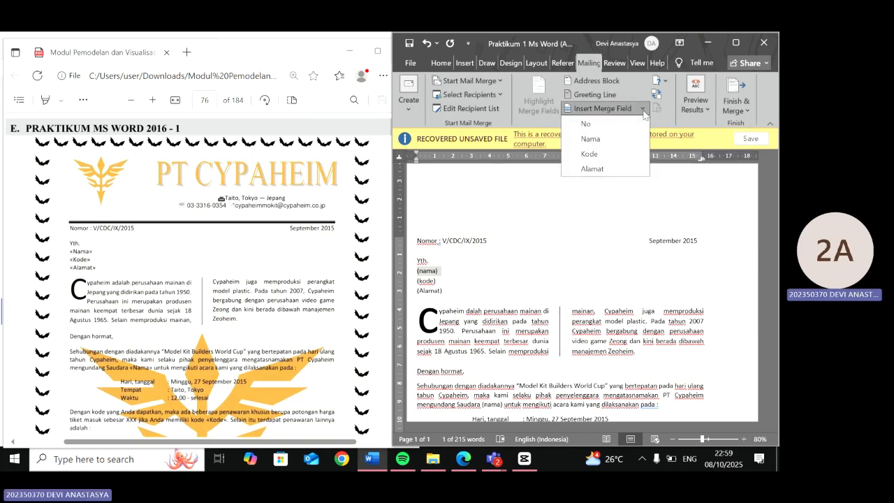
left_click(615, 139)
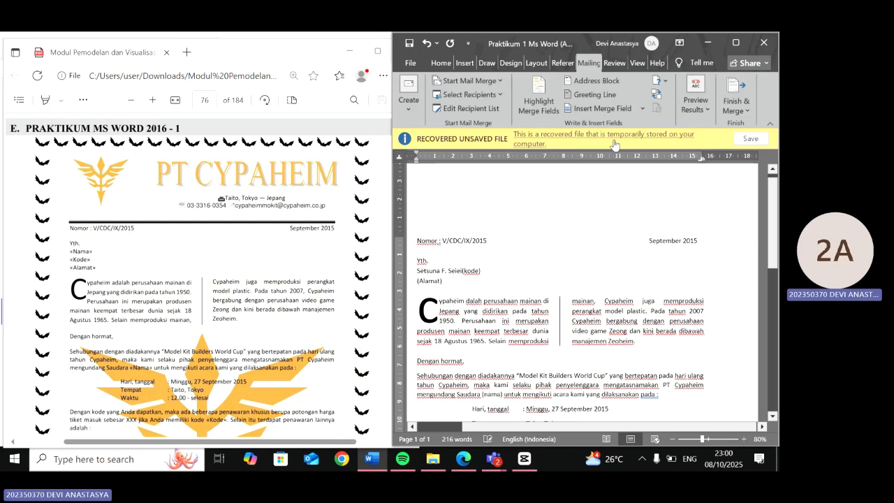
key("Return")
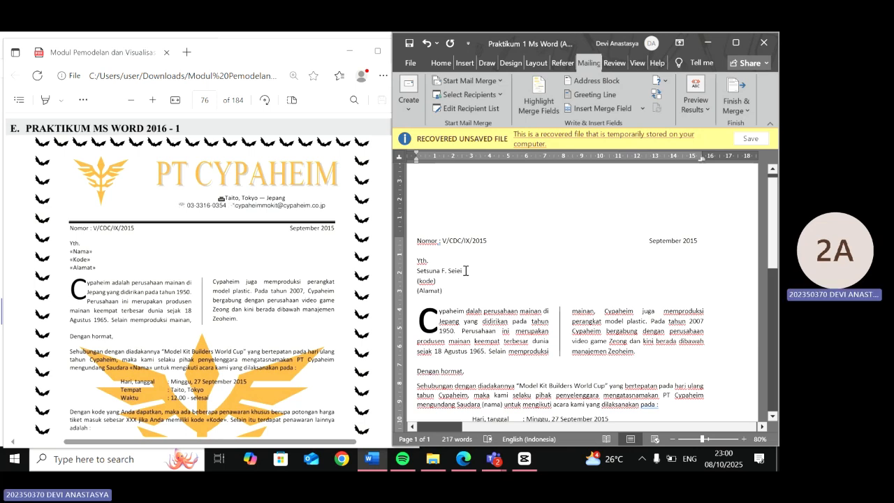
- Turn off the results preview so the merge field codes show in the letter
left_click_drag(418, 272, 462, 271)
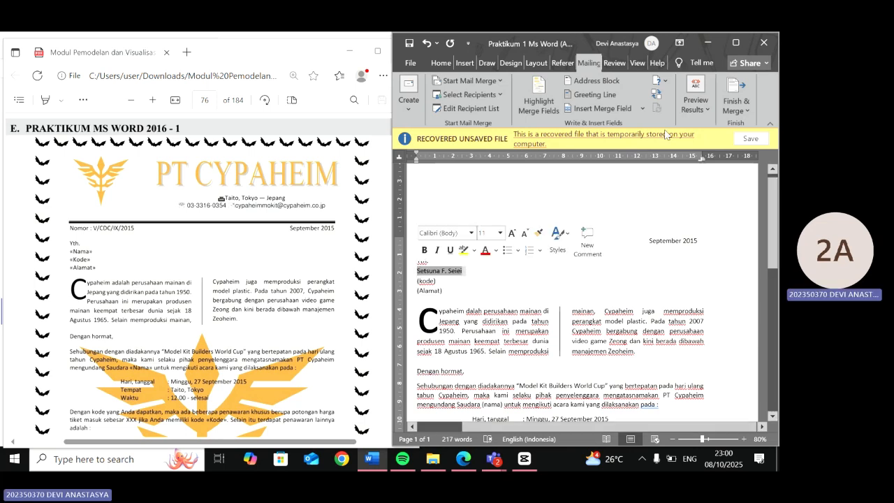
left_click(688, 111)
left_click(673, 148)
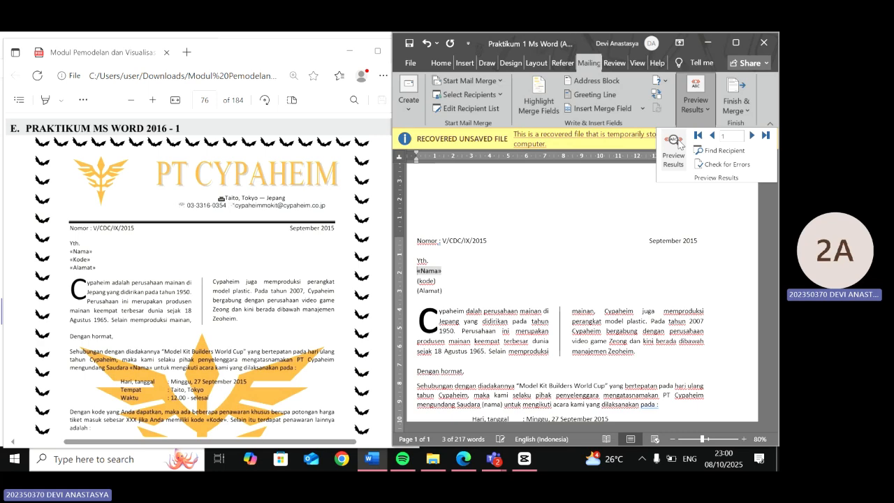
left_click(508, 281)
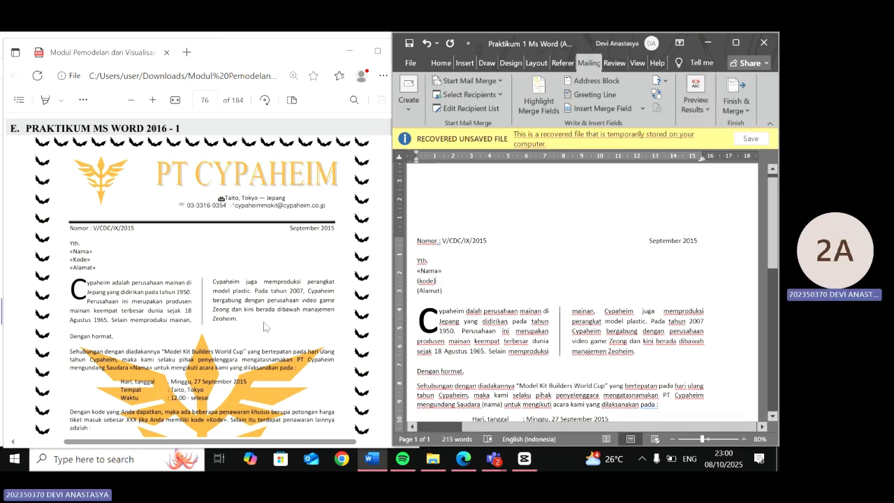
- Replace the (kode) placeholder in the recipient block with the Kode merge field
scroll(265, 326, "up", 4, "ctrl")
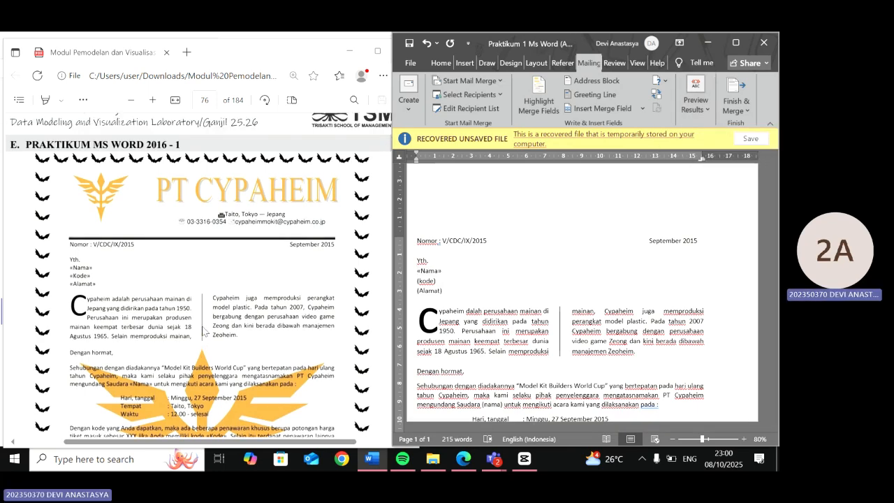
double_click(427, 281)
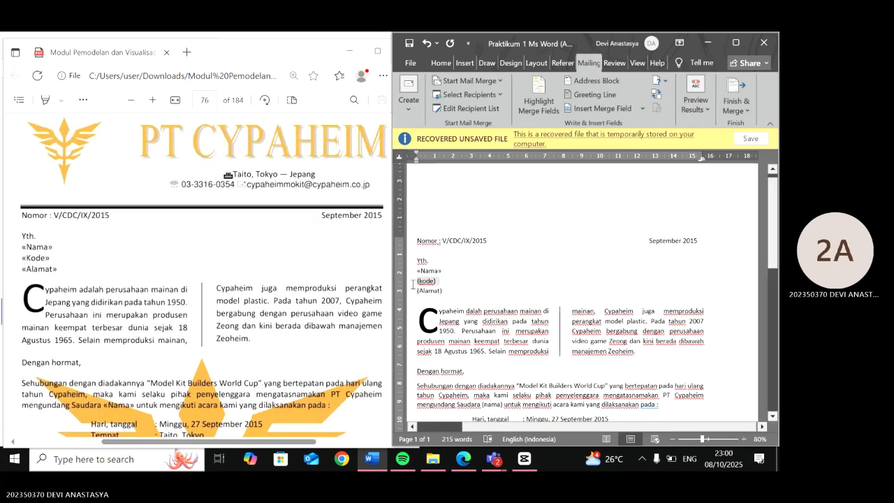
left_click(642, 108)
left_click(589, 154)
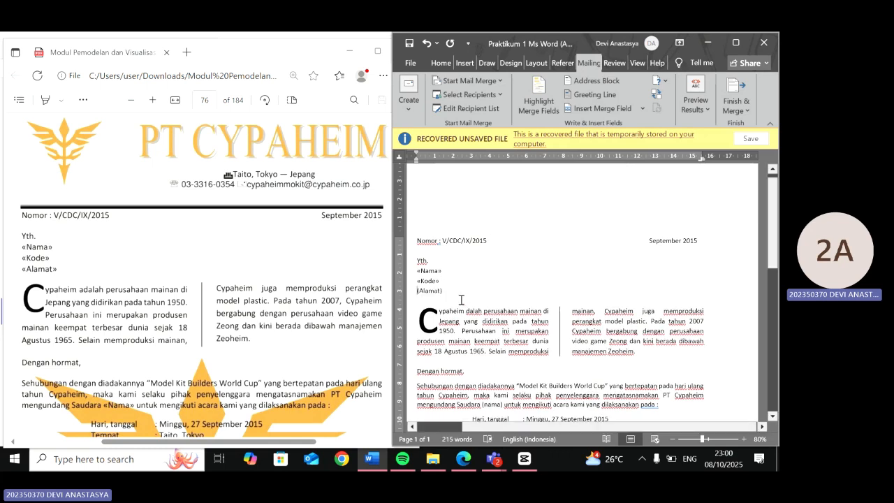
- Replace the (Alamat) placeholder in the recipient block with the Alamat merge field
left_click_drag(415, 302, 443, 292)
double_click(446, 291)
left_click(643, 108)
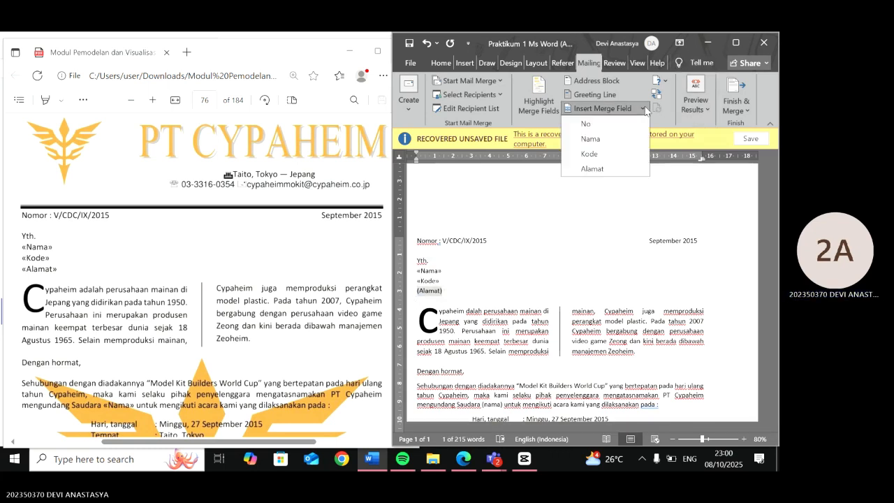
left_click(632, 168)
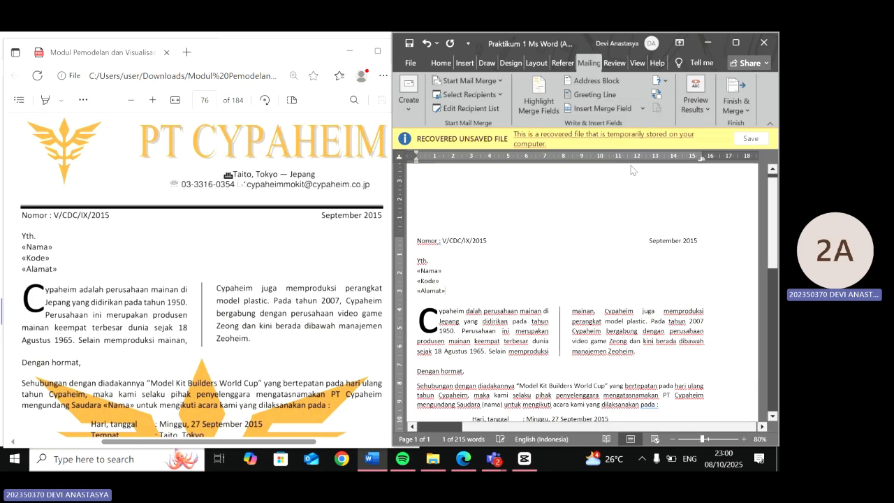
- Replace the (nama) placeholder in the invitation paragraph after Saudara with the Nama merge field
scroll(497, 316, "down", 3)
scroll(497, 316, "up", 2, "ctrl")
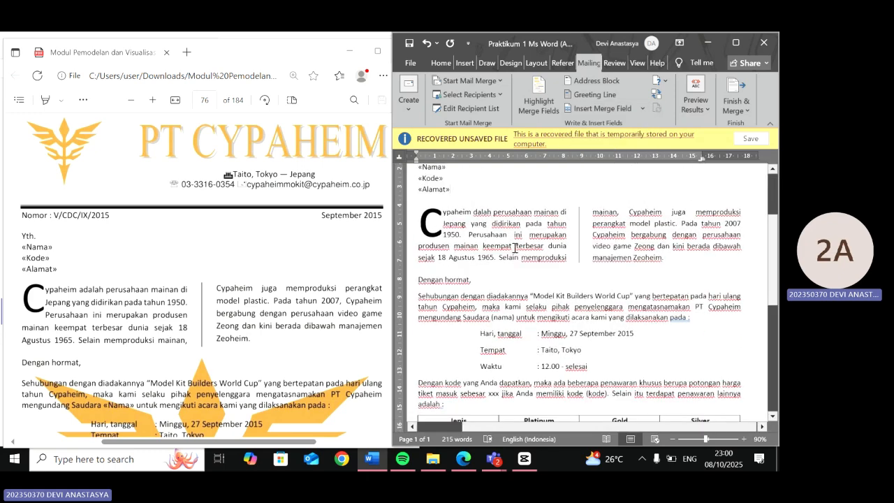
left_click_drag(518, 329, 492, 334)
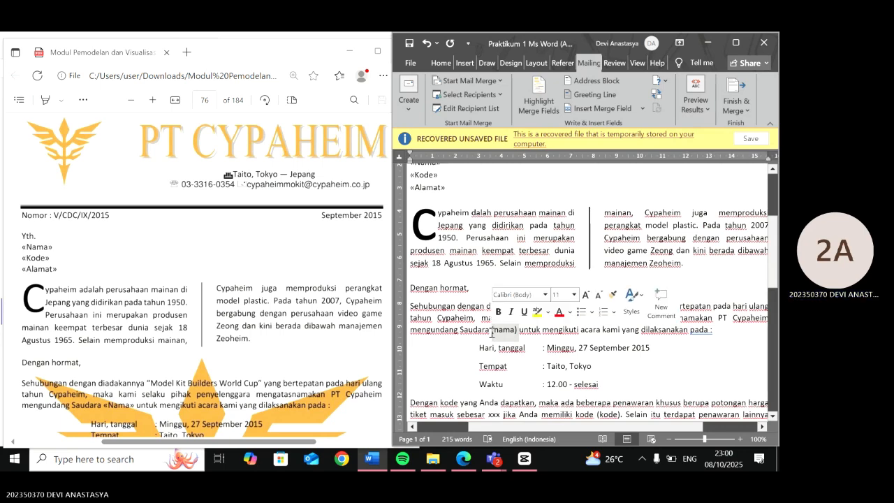
left_click(641, 107)
left_click(590, 139)
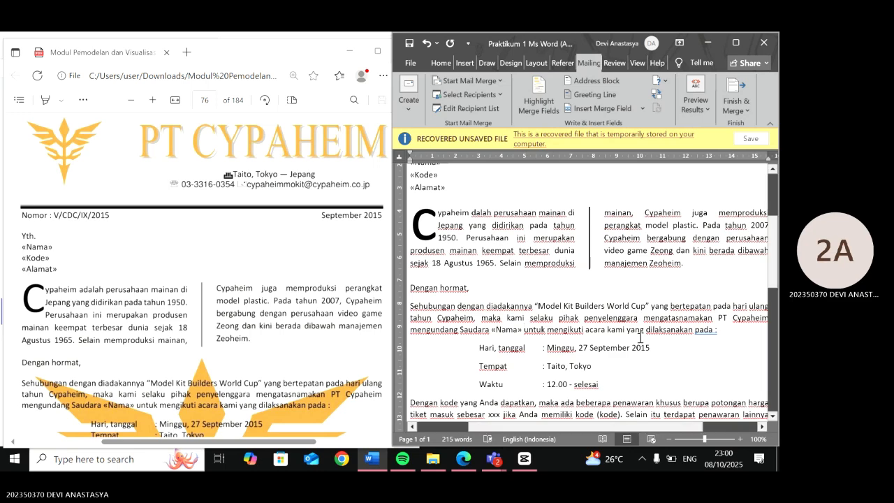
- Replace the (kode) placeholder in the offer paragraph with the Kode merge field
scroll(640, 338, "down", 2)
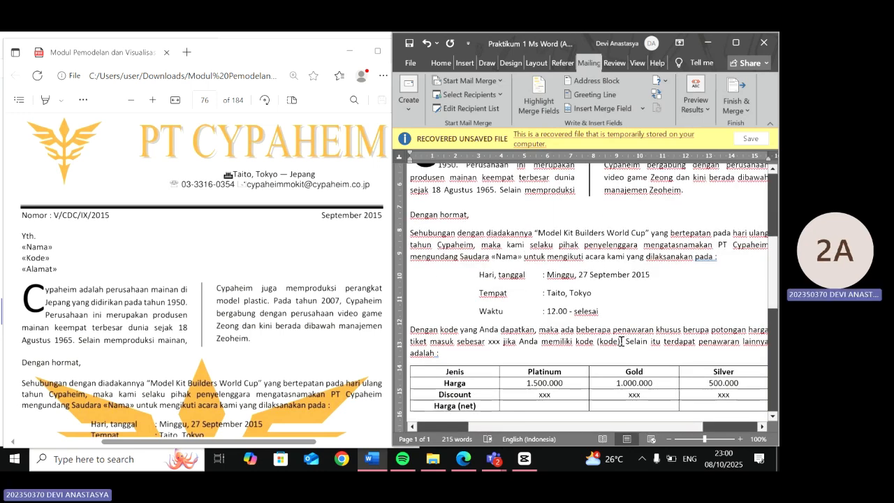
double_click(615, 341)
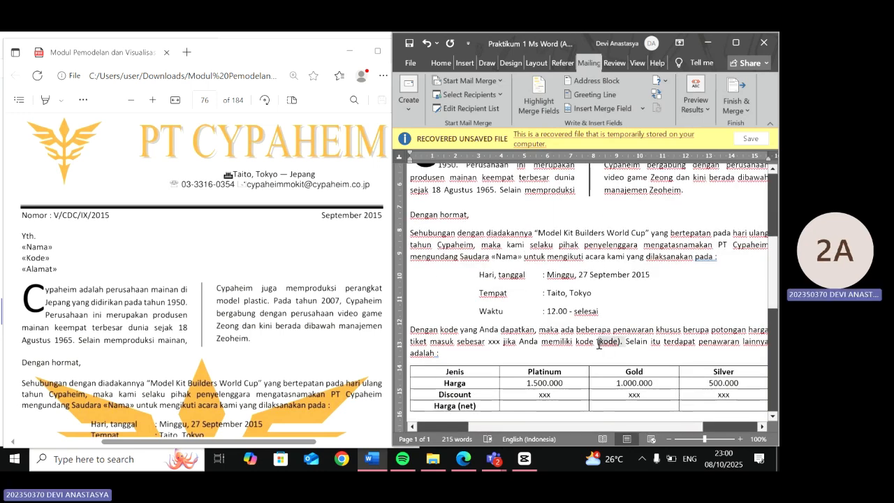
left_click(632, 110)
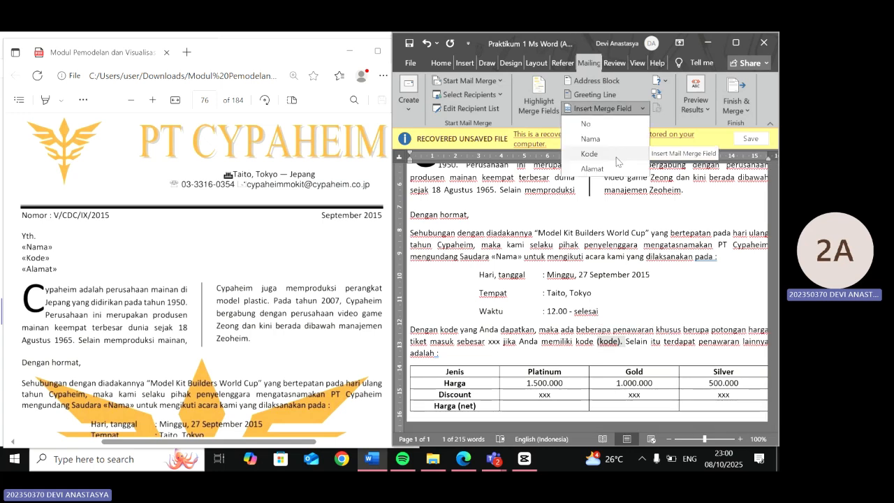
left_click(616, 155)
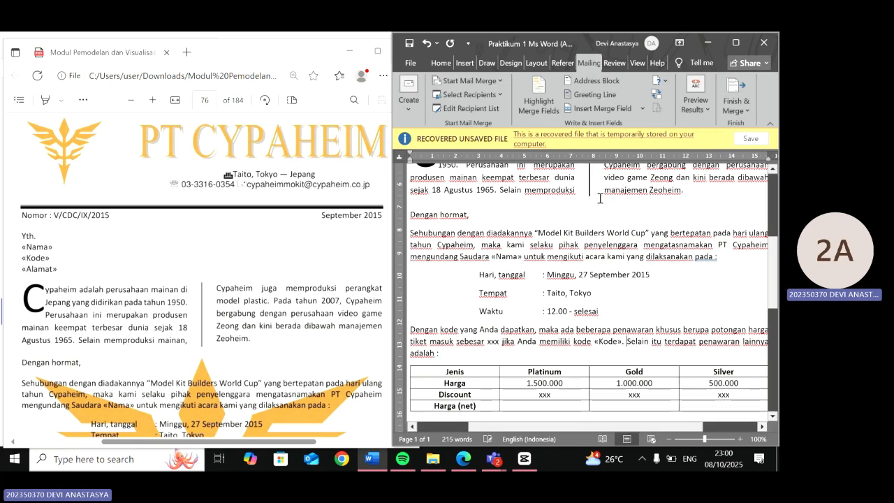
- Scroll through the letter to check where placeholders have been replaced by merge fields
scroll(595, 231, "down", 2)
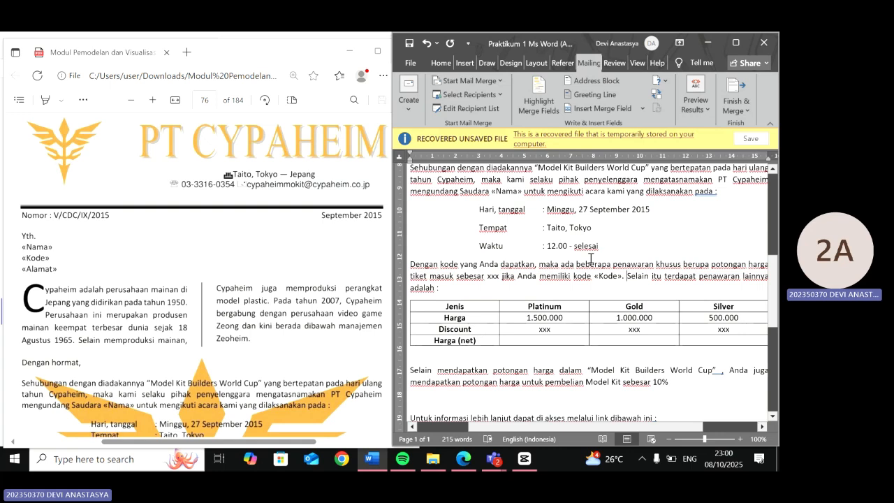
scroll(590, 259, "down", 1)
scroll(591, 259, "down", 2)
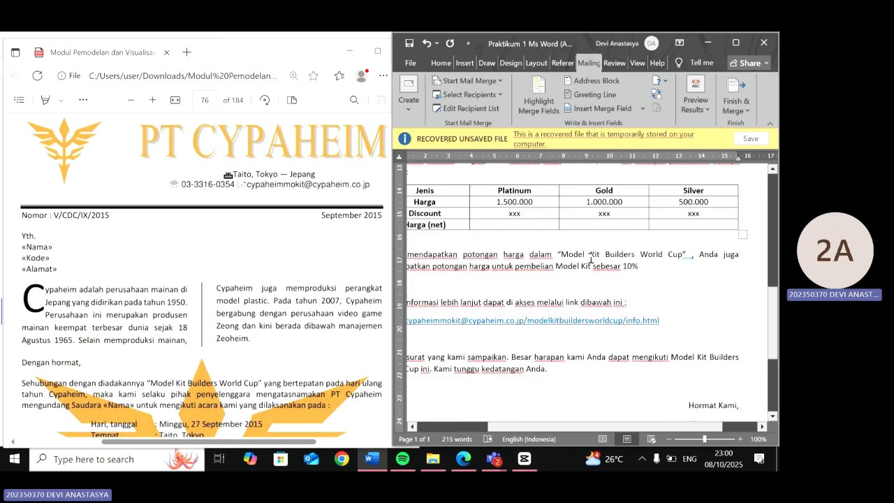
scroll(591, 258, "down", 1)
scroll(591, 258, "up", 3)
scroll(590, 258, "up", 1)
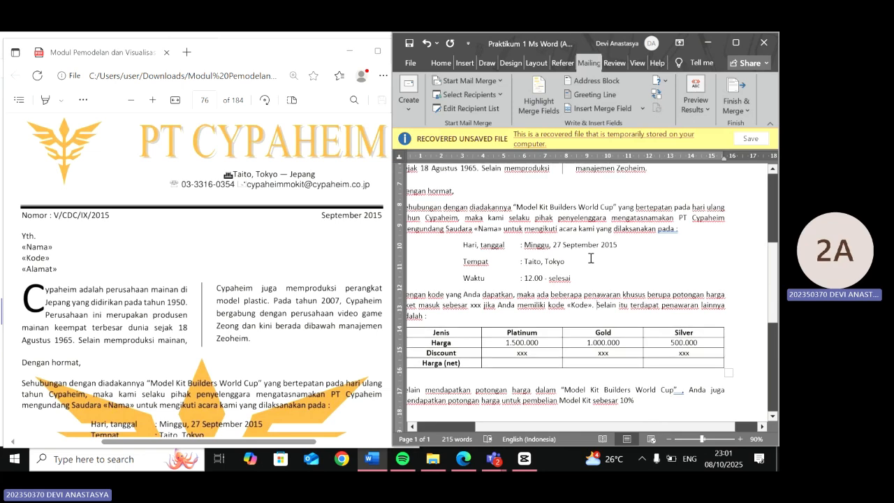
scroll(590, 259, "down", 2)
scroll(590, 258, "up", 2)
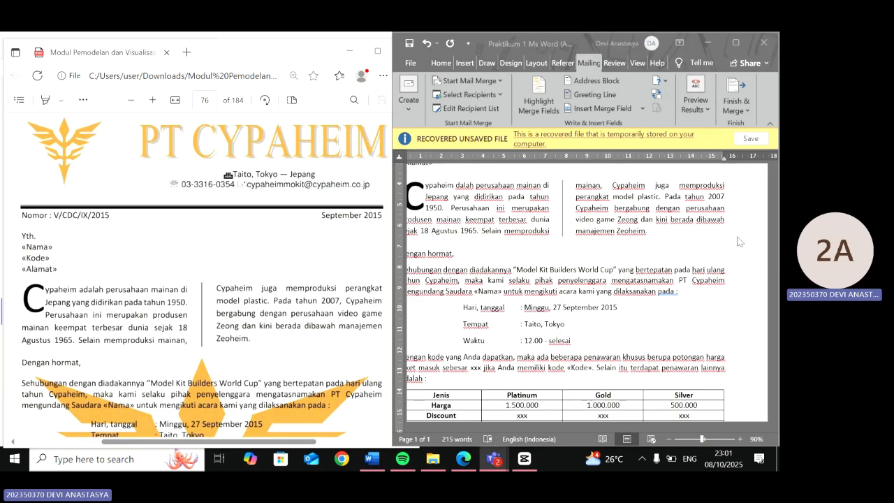
scroll(739, 241, "up", 5)
- Preview the merged letter with the first recipient's data and review it, then turn the preview off
left_click(713, 118)
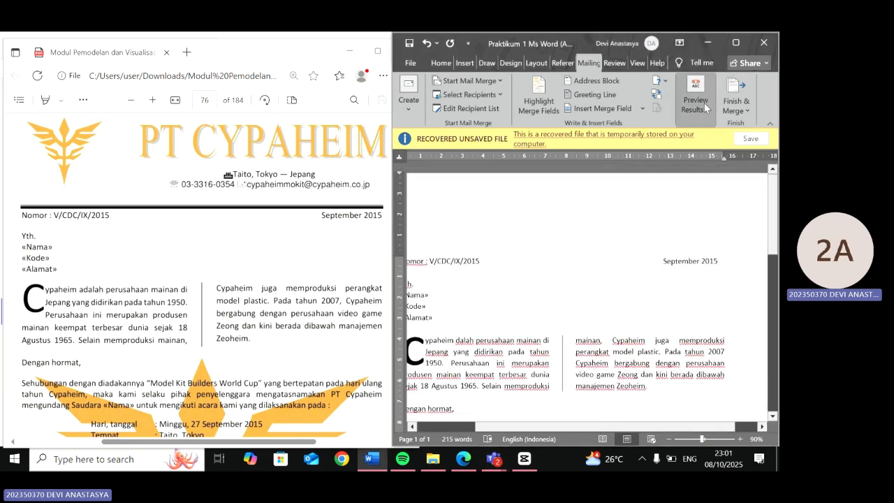
left_click(704, 102)
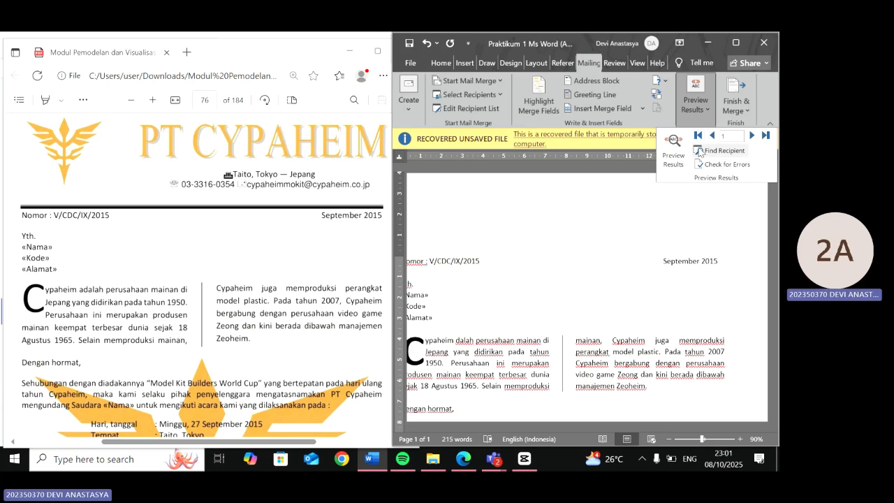
left_click(674, 157)
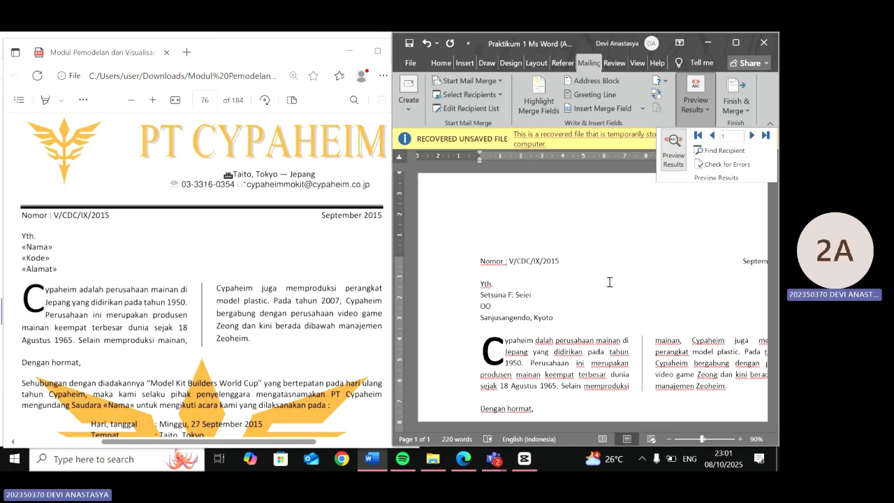
scroll(610, 282, "down", 3)
scroll(497, 320, "up", 3)
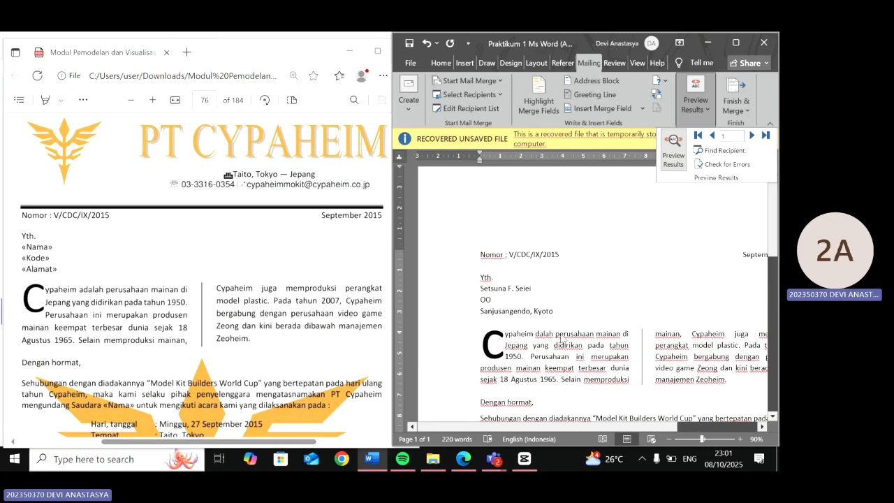
scroll(570, 345, "down", 3)
scroll(570, 346, "up", 1, "ctrl")
scroll(612, 319, "down", 1)
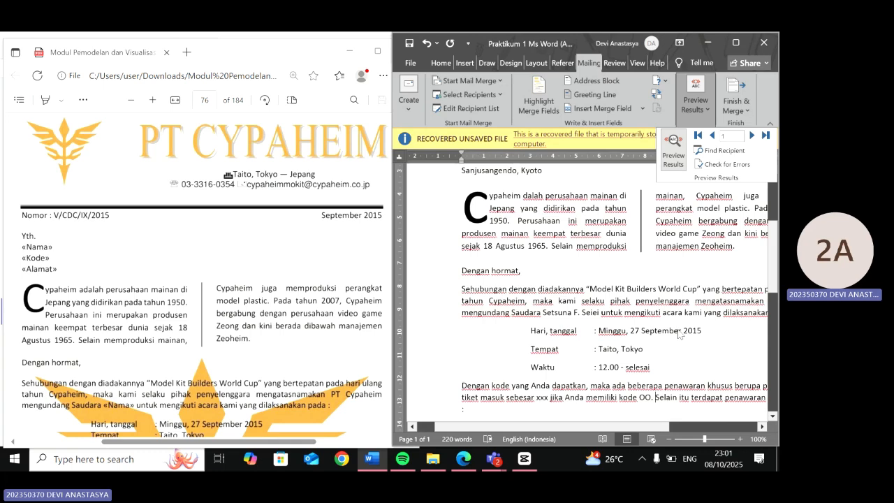
scroll(679, 334, "right", 2)
scroll(679, 328, "down", 1)
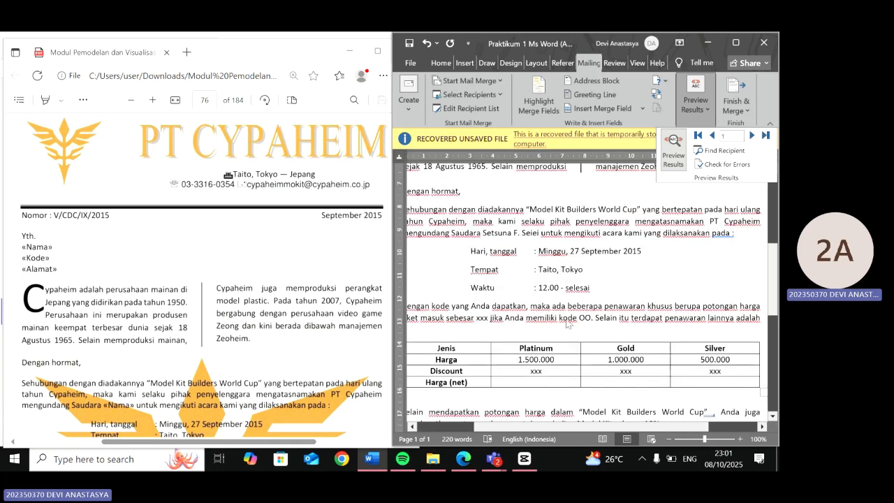
scroll(679, 328, "up", 4)
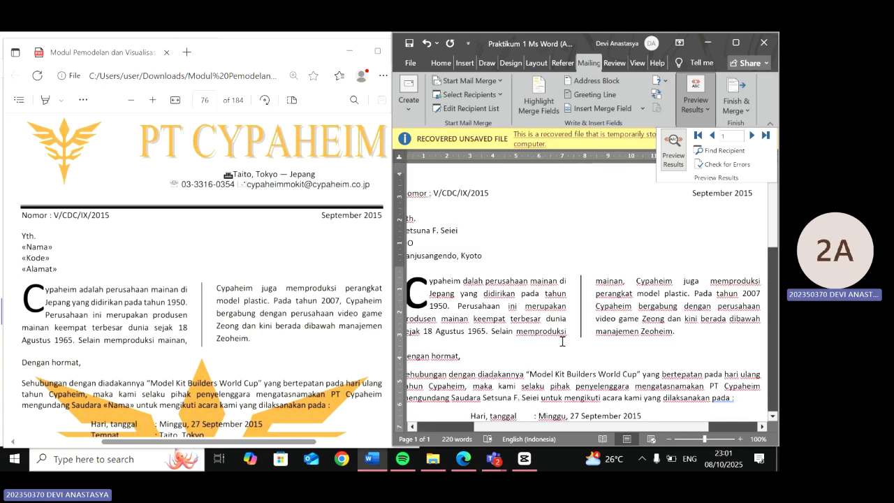
left_click(681, 155)
- Select the xxx placeholder in the Platinum discount cell of the price table, consulting the module's discount rules
scroll(470, 318, "down", 6)
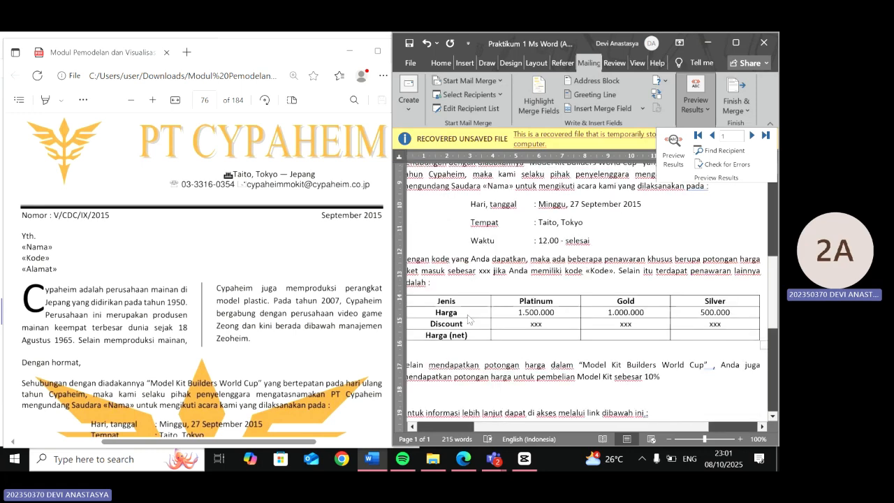
scroll(261, 326, "down", 10)
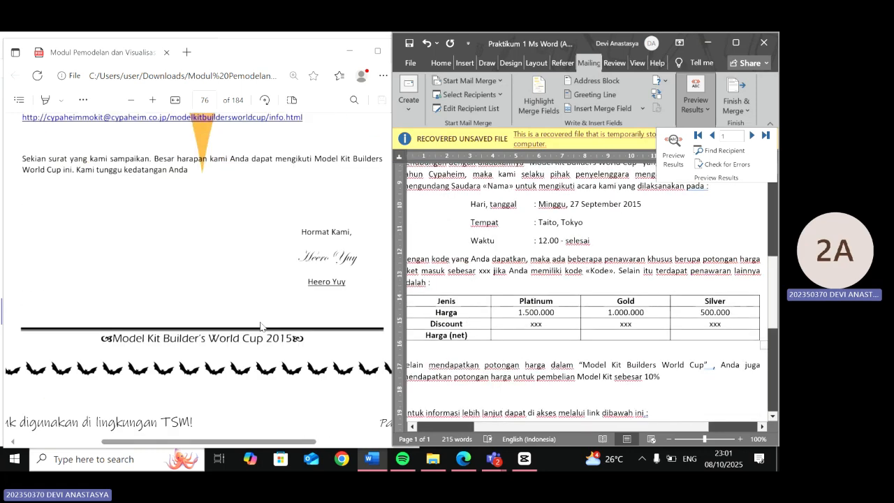
scroll(260, 326, "down", 10)
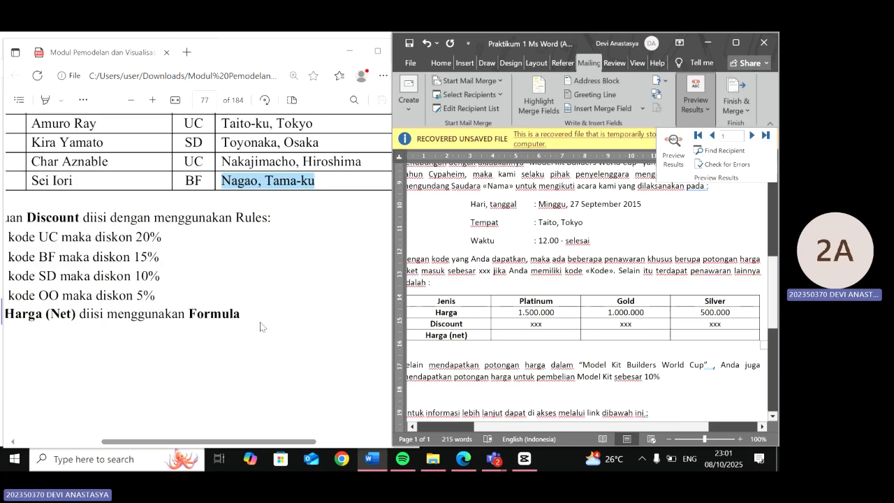
scroll(260, 326, "left", 2)
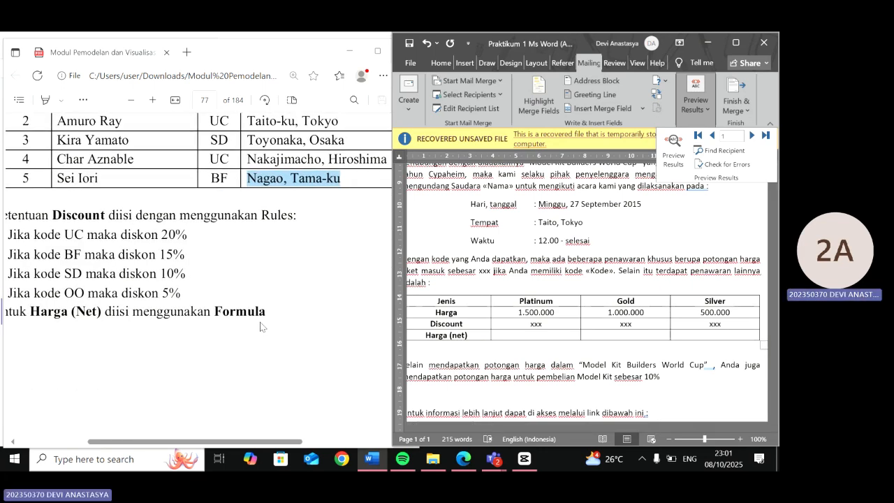
scroll(260, 326, "left", 2)
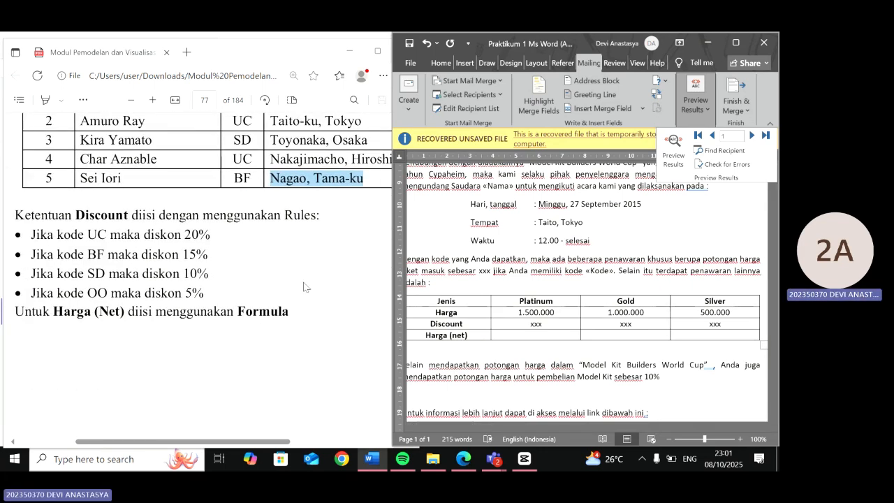
left_click(534, 324)
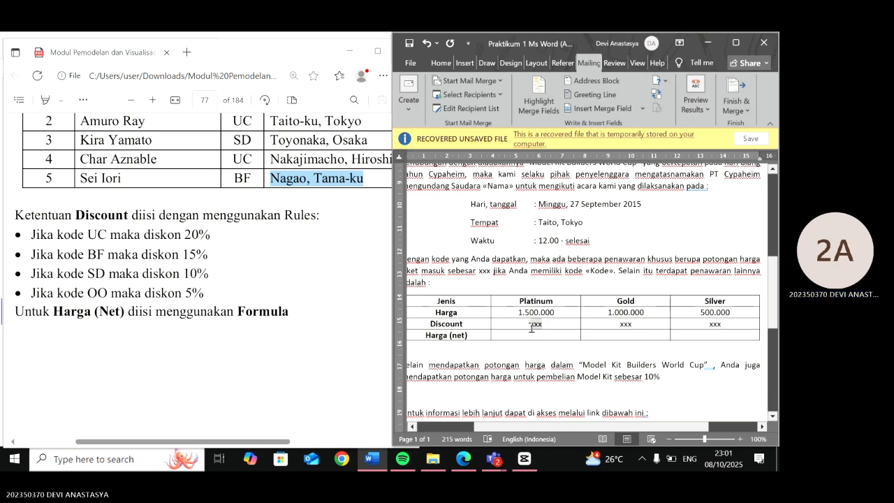
double_click(533, 325)
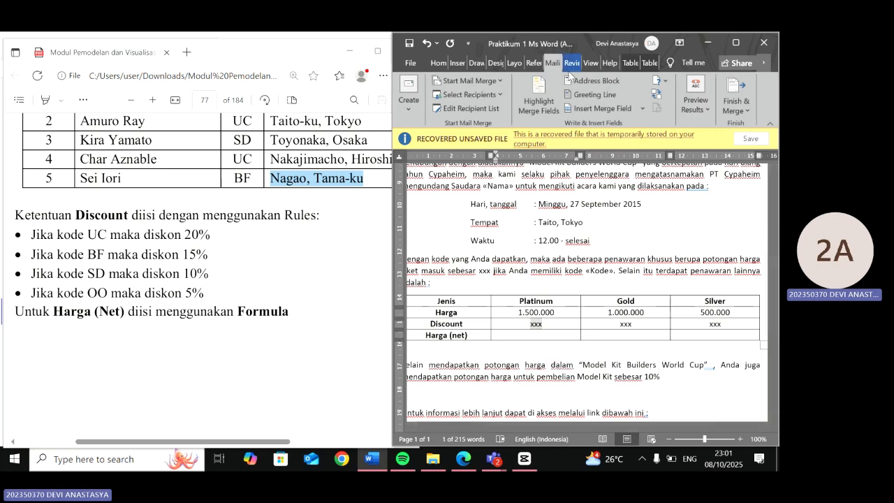
left_click(620, 149)
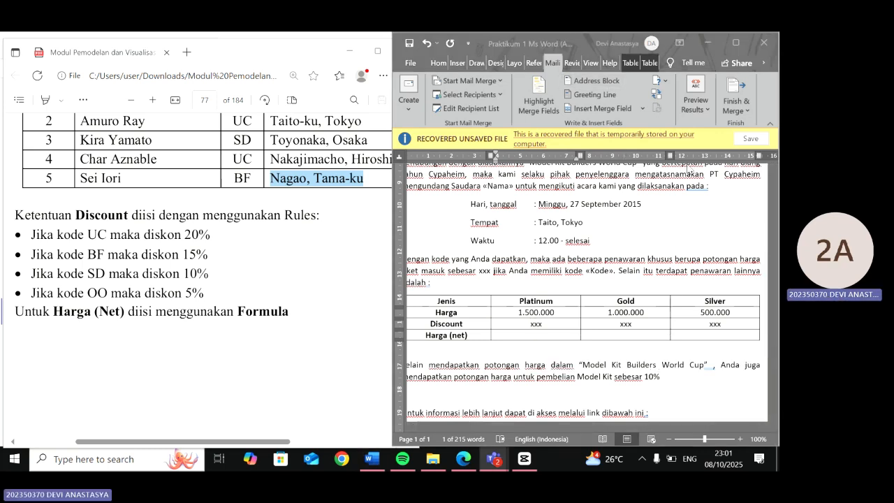
double_click(541, 326)
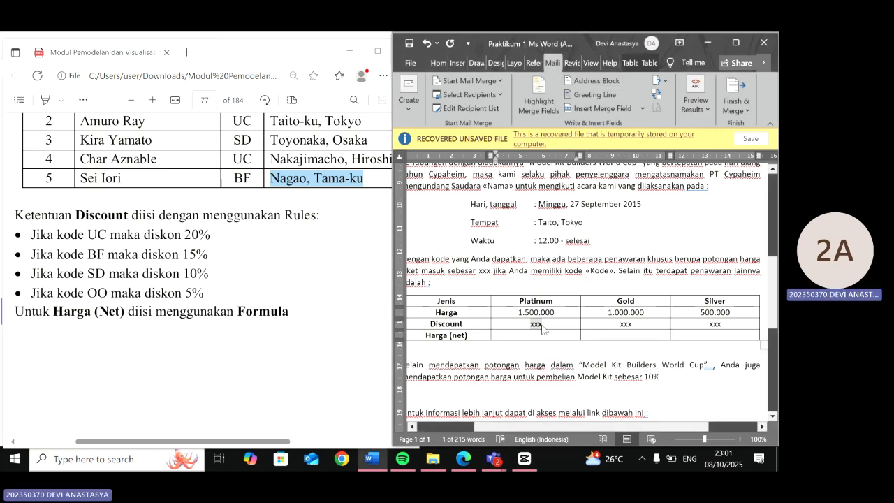
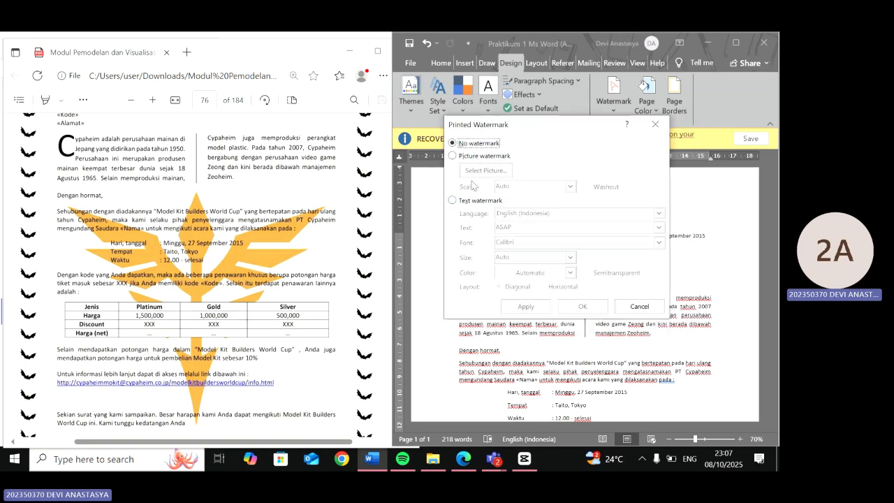
- Set the PT Cypaheim logo image from the Praktikum 1 folder as a picture watermark with washout turned off
left_click(452, 156)
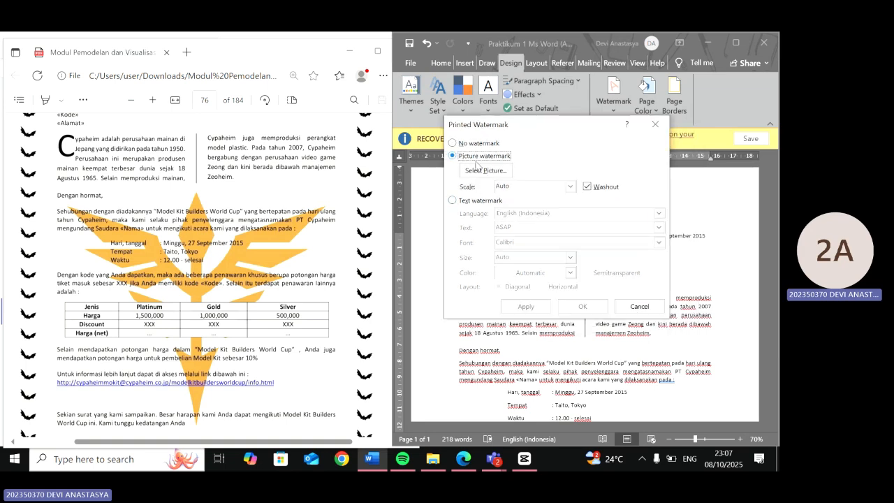
left_click(485, 171)
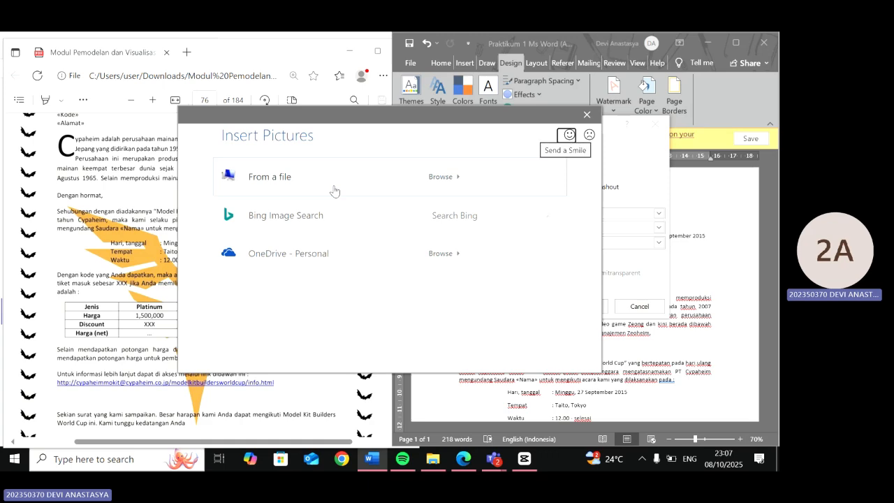
left_click(334, 191)
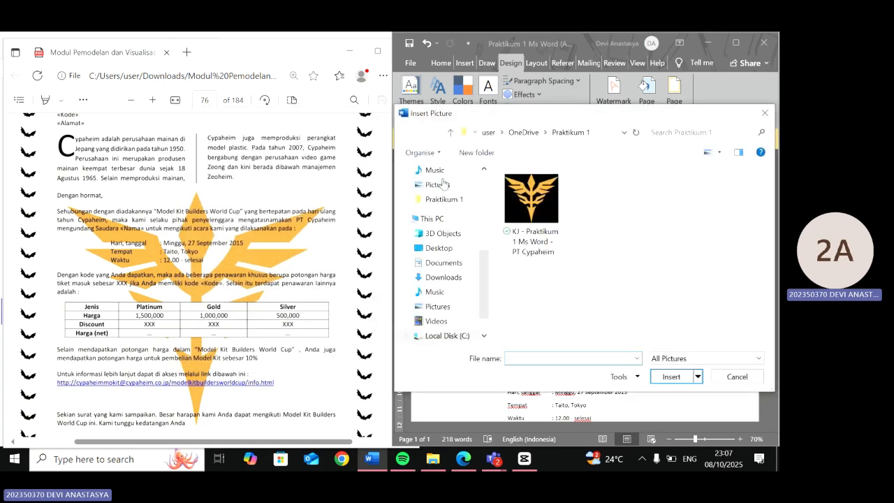
double_click(539, 224)
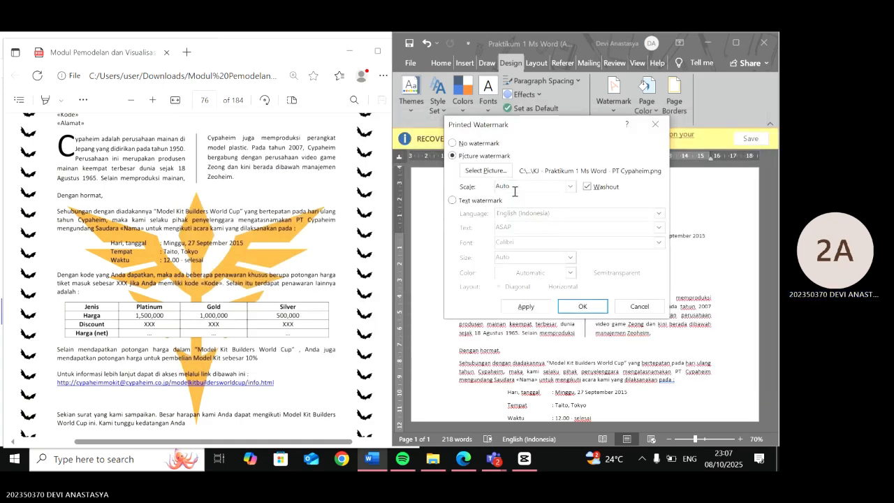
left_click(589, 188)
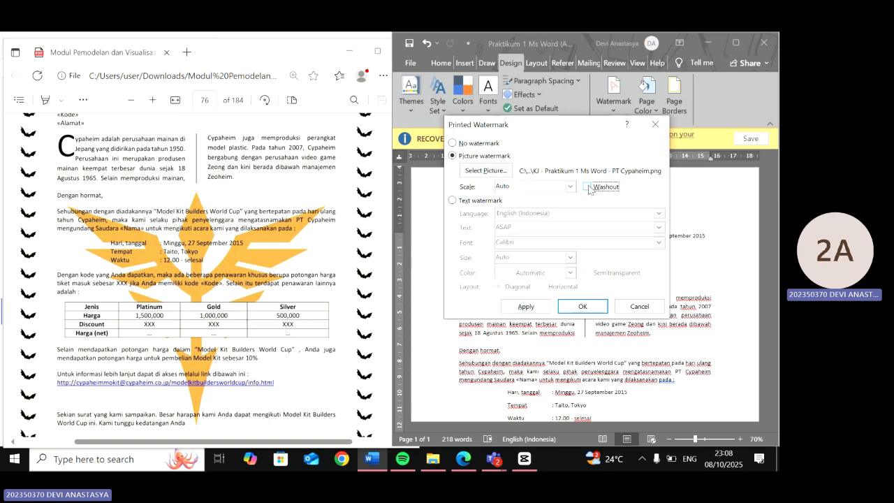
left_click(581, 307)
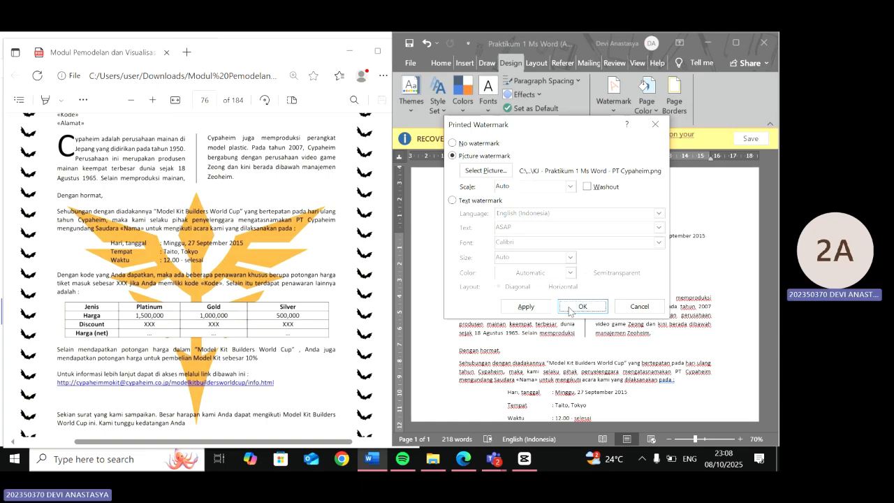
- Scroll through the letter and the module's specification page to compare them
scroll(559, 376, "down", 6)
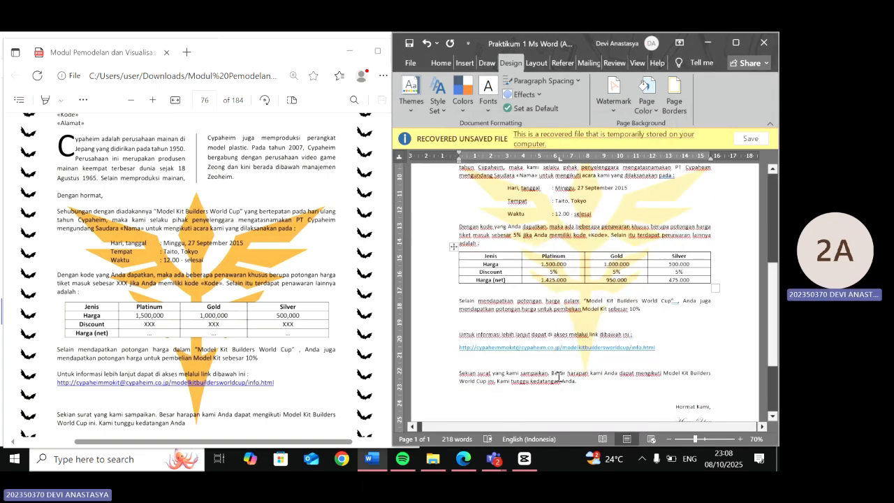
scroll(573, 375, "up", 6)
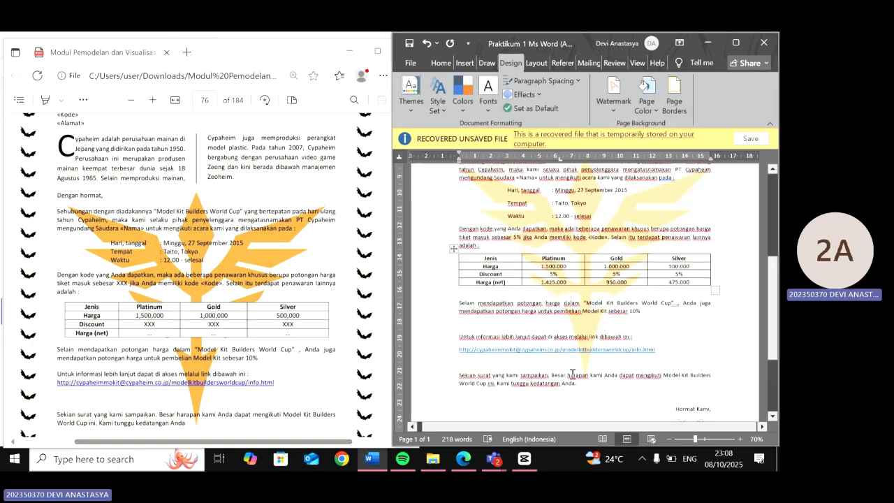
scroll(291, 397, "down", 2)
scroll(291, 397, "down", 5)
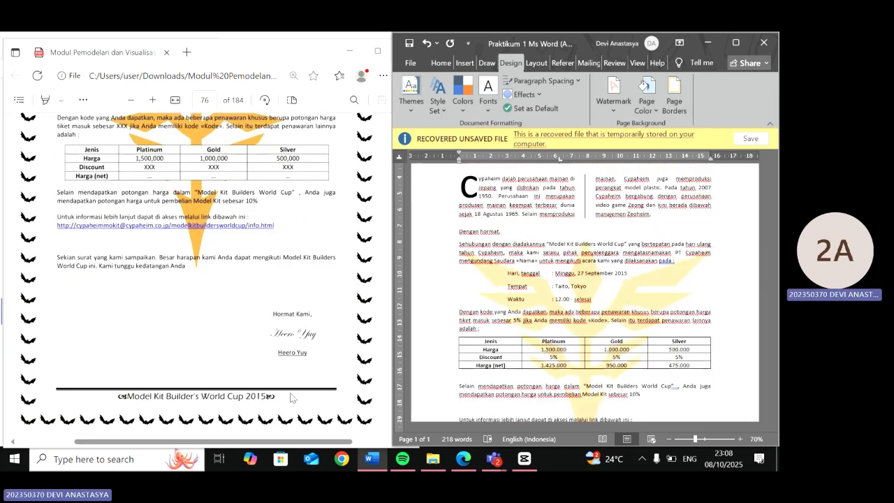
scroll(292, 396, "down", 3)
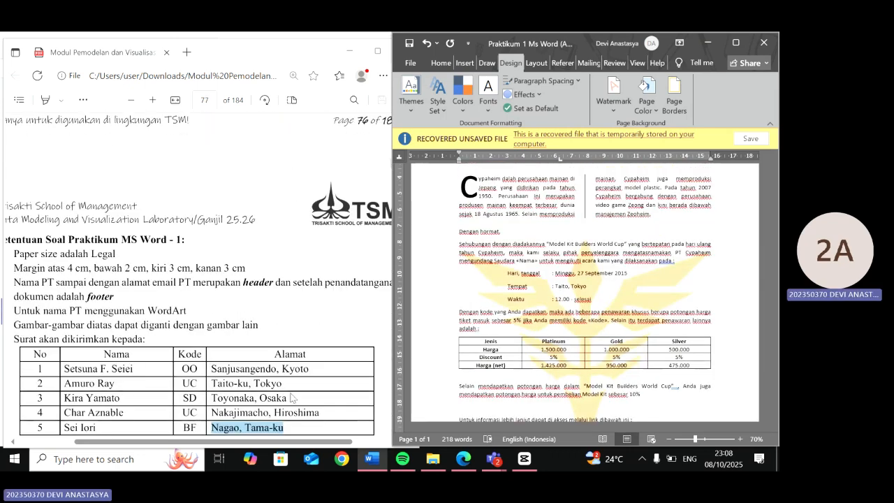
scroll(510, 277, "up", 3)
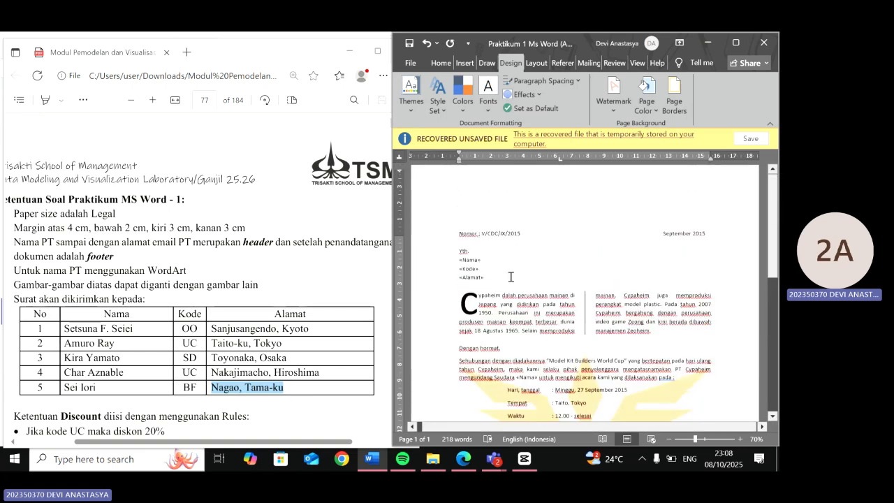
- Open the header and give its paragraph a 3 pt thick solid bottom border only
double_click(485, 201)
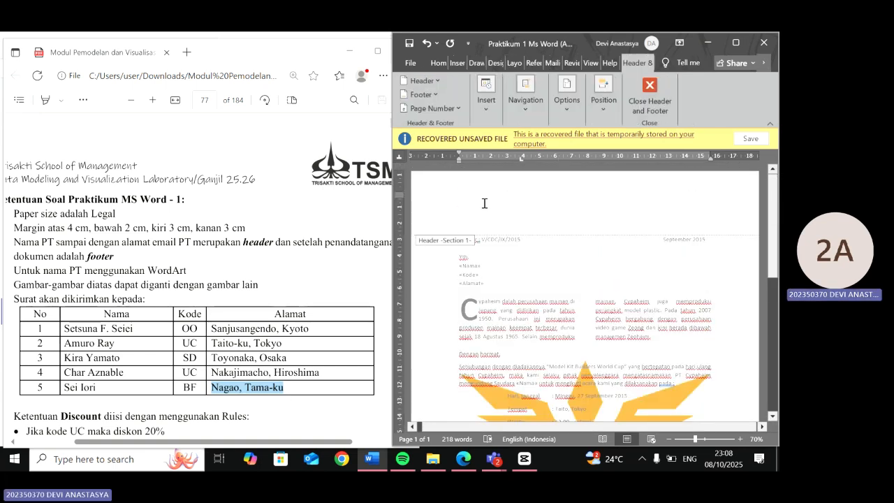
scroll(484, 210, "down", 10)
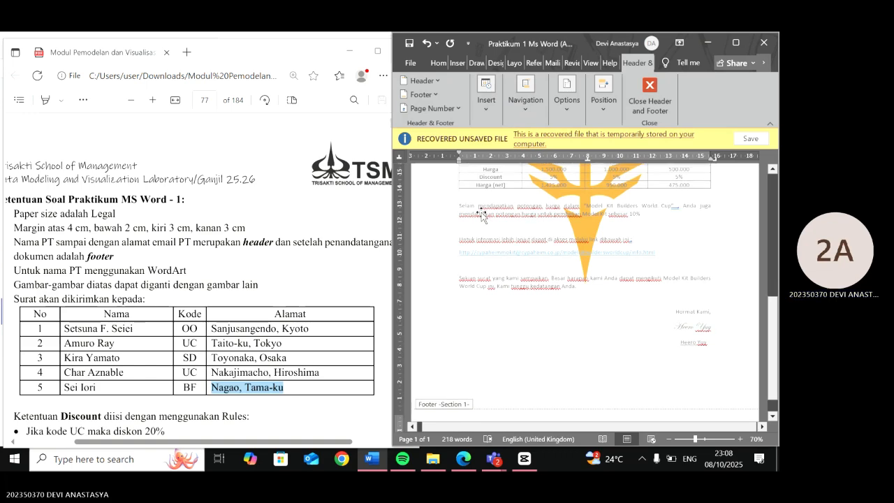
scroll(481, 213, "up", 10)
left_click(439, 63)
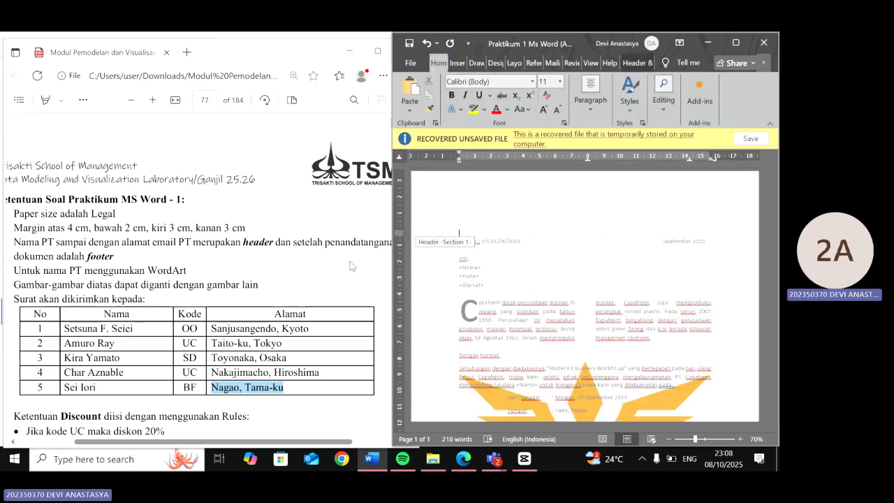
scroll(351, 265, "up", 2)
scroll(352, 266, "down", 2)
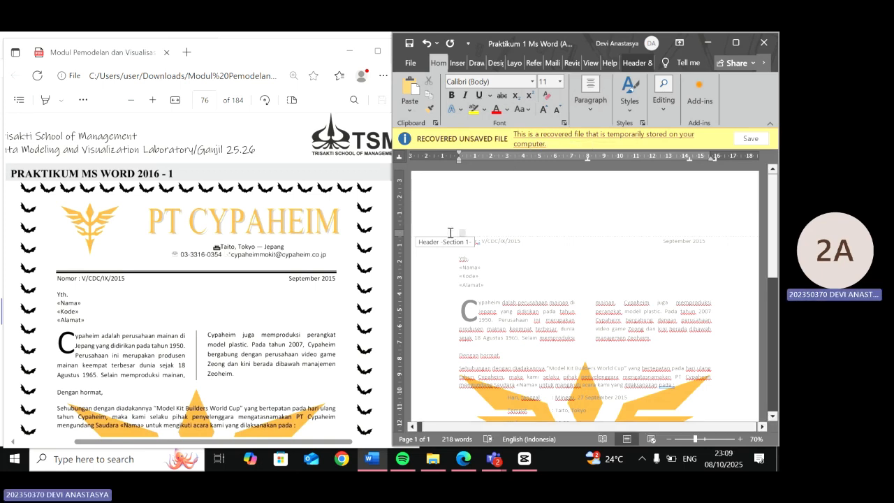
left_click(593, 105)
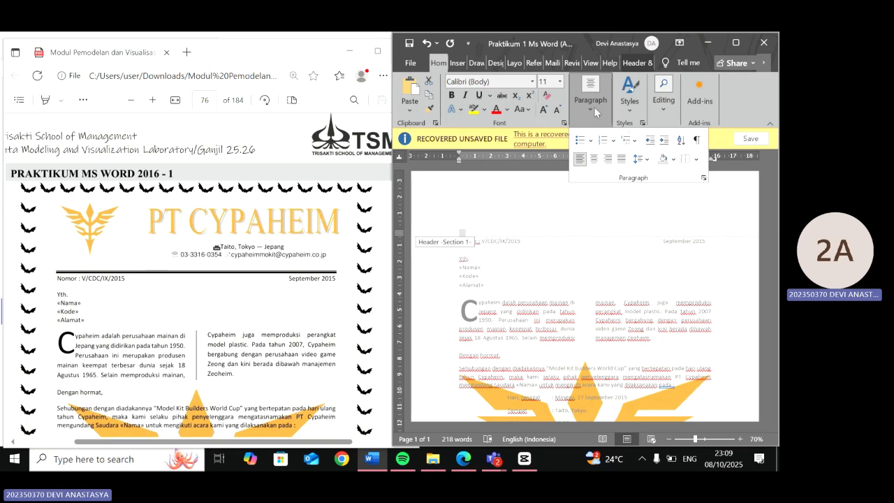
left_click(696, 161)
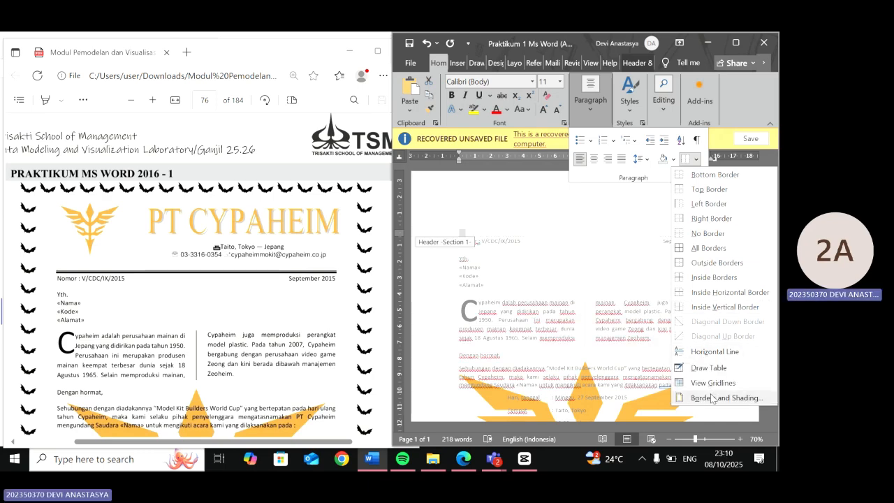
left_click(712, 398)
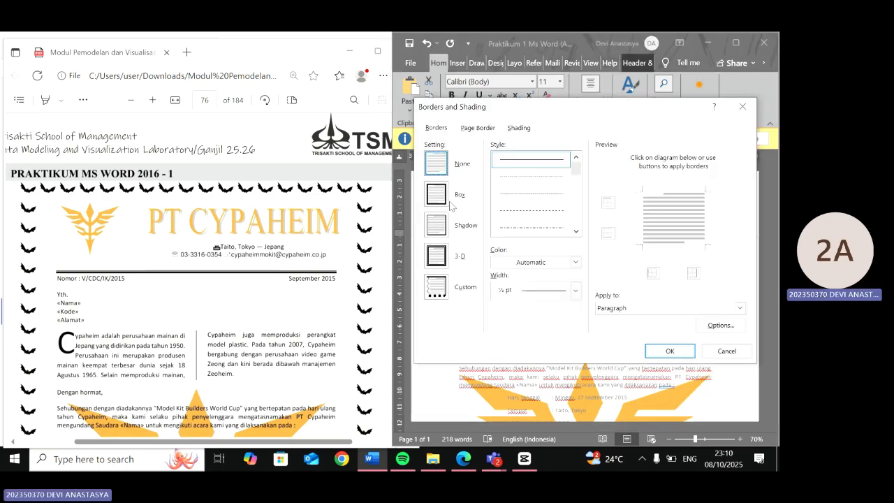
left_click(576, 201)
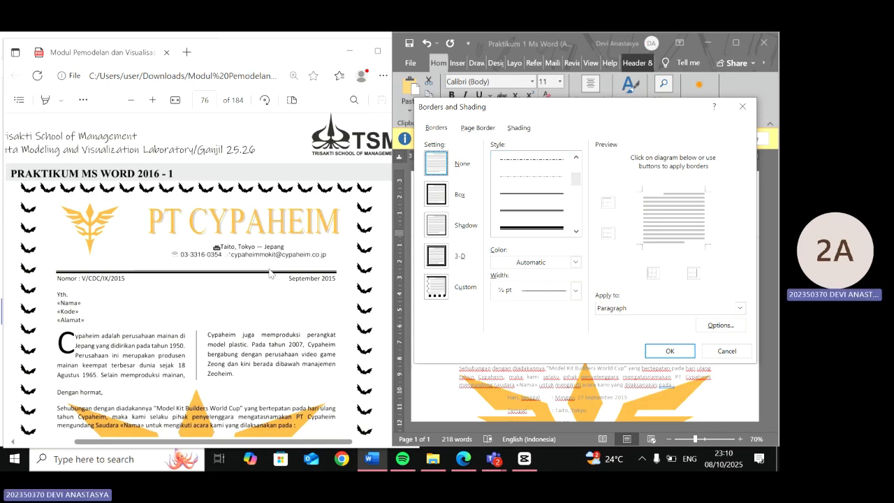
scroll(270, 273, "up", 5)
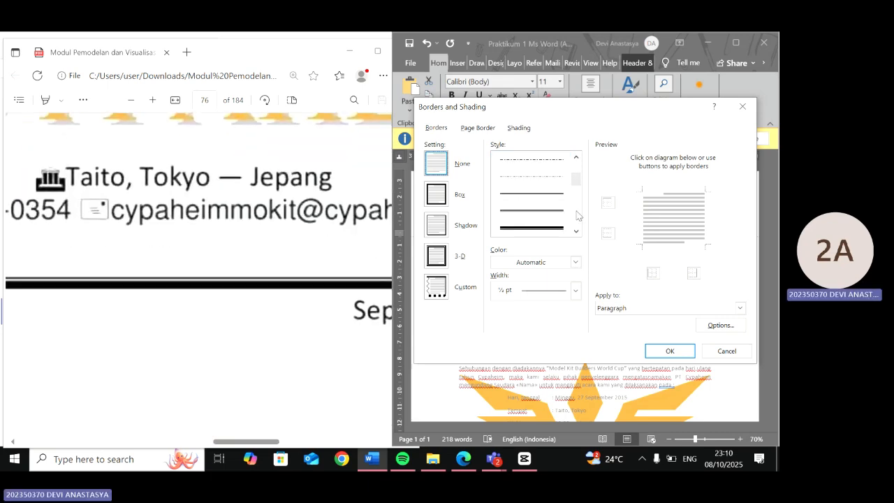
scroll(570, 179, "down", 1)
scroll(569, 180, "up", 1)
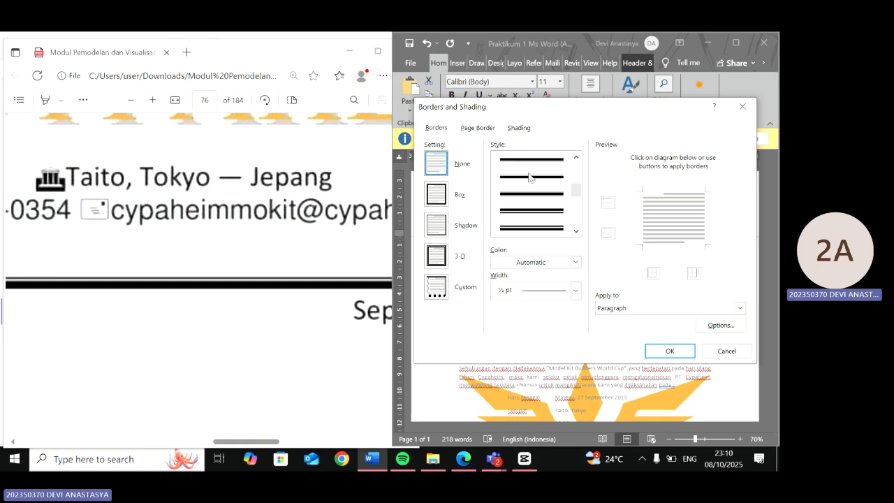
left_click(531, 228)
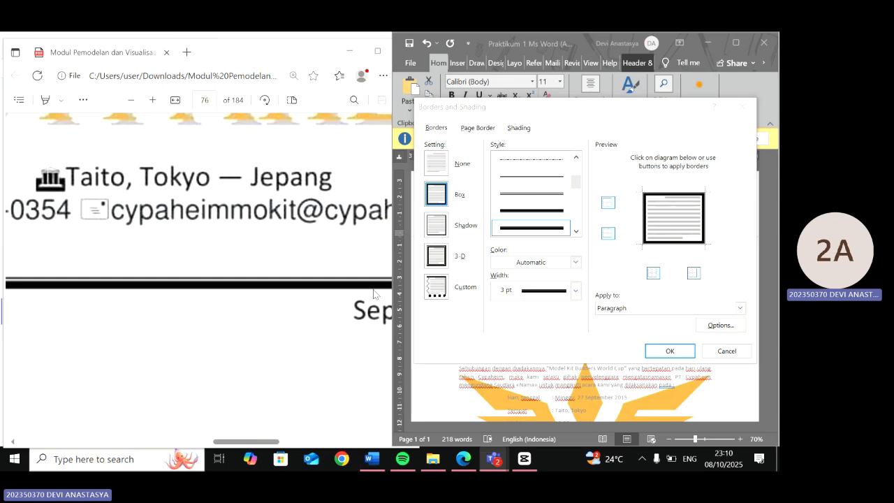
scroll(273, 321, "down", 2)
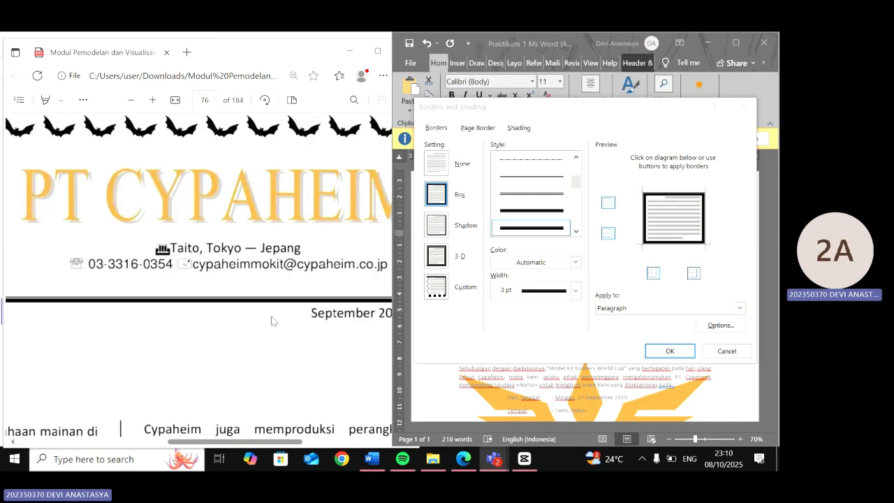
scroll(273, 321, "down", 2)
left_click(609, 204)
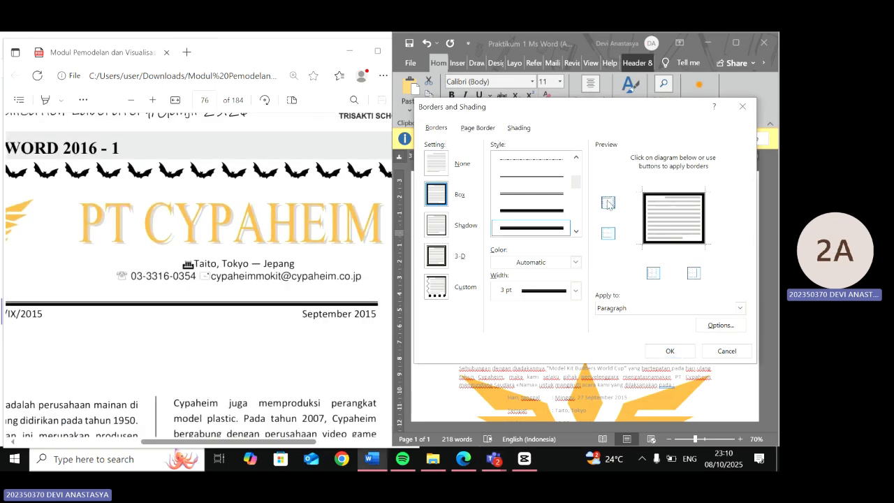
left_click(694, 273)
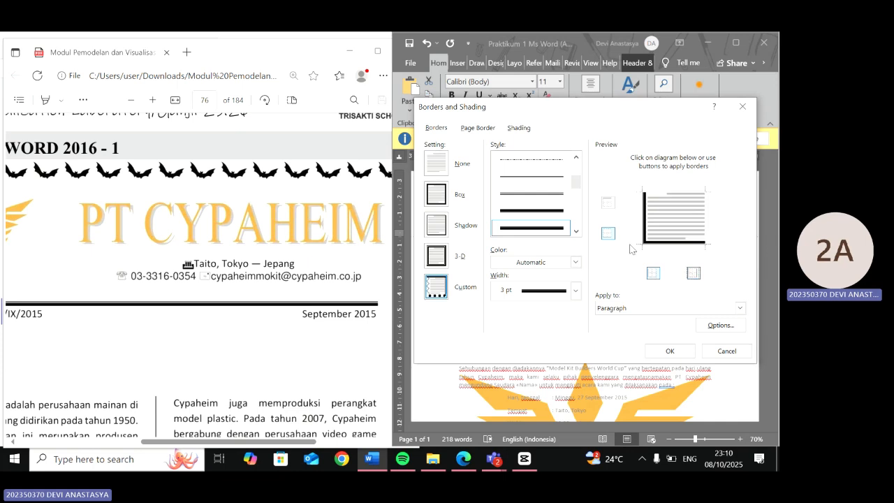
left_click(611, 237)
left_click(610, 235)
left_click(652, 273)
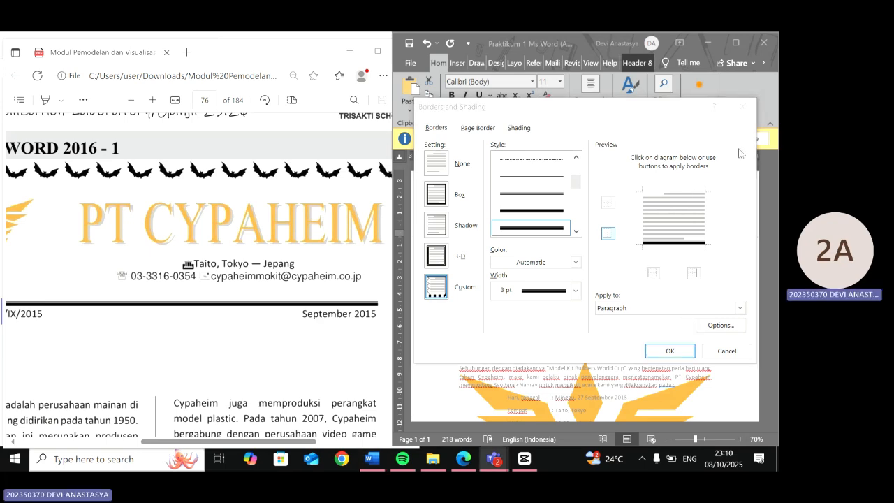
left_click(669, 350)
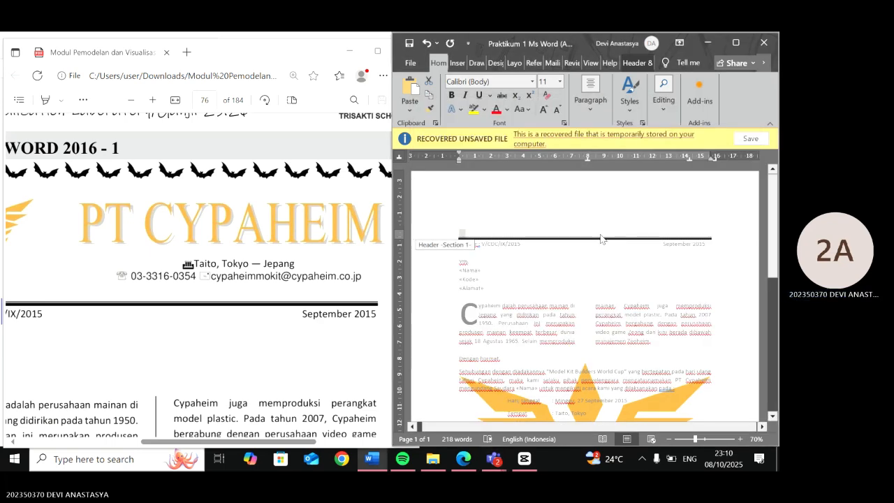
- Insert a gold-style WordArt in the header above the border line reading PT CYPAHEIM
left_click(535, 228)
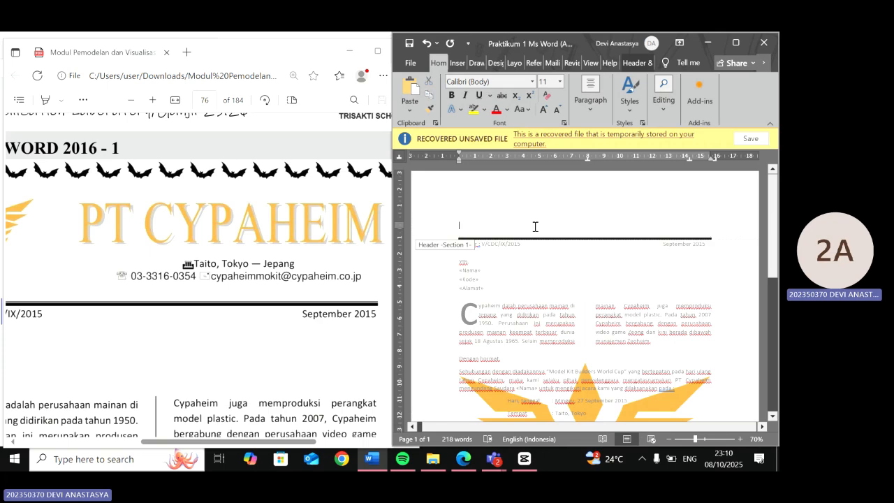
scroll(253, 250, "down", 3)
scroll(299, 197, "up", 2)
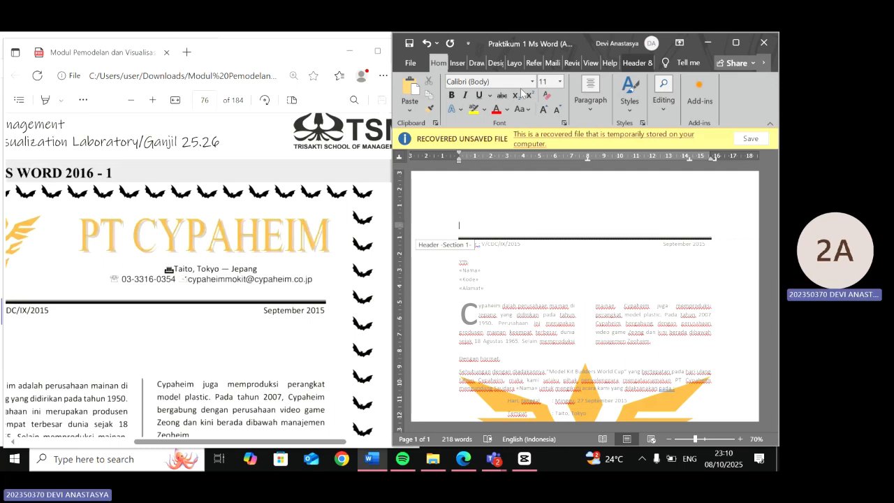
left_click(452, 68)
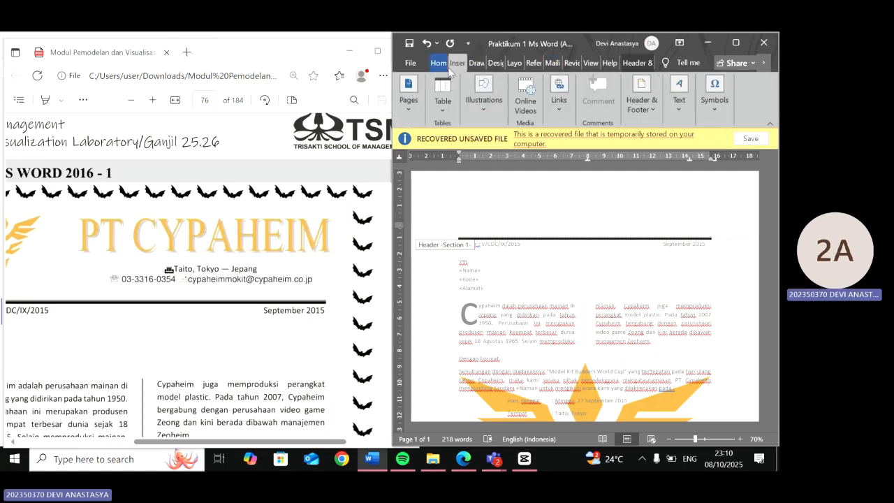
left_click(683, 98)
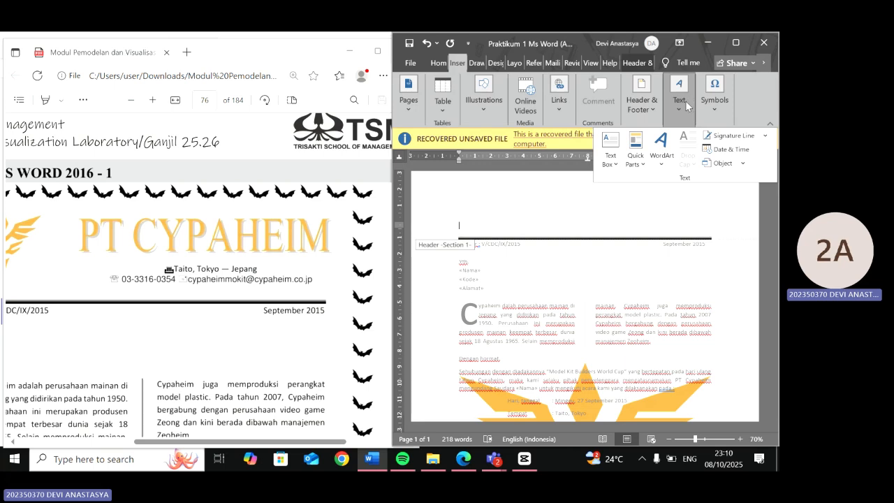
left_click(665, 163)
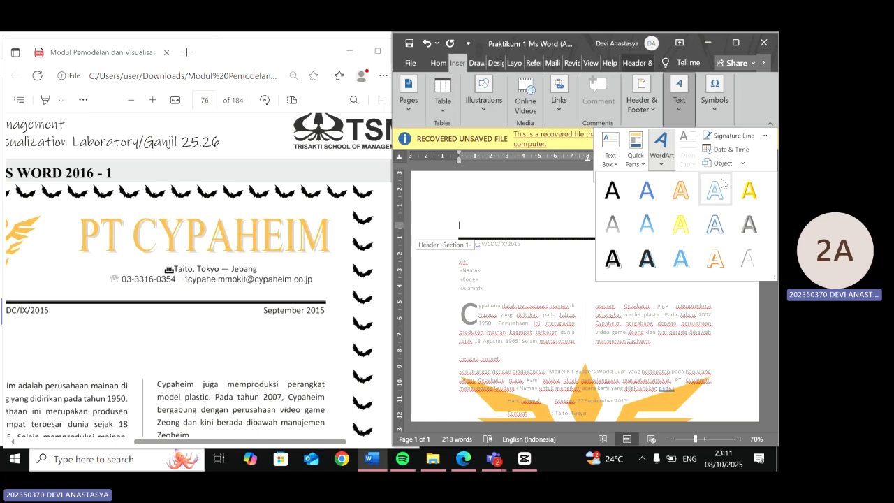
left_click(753, 199)
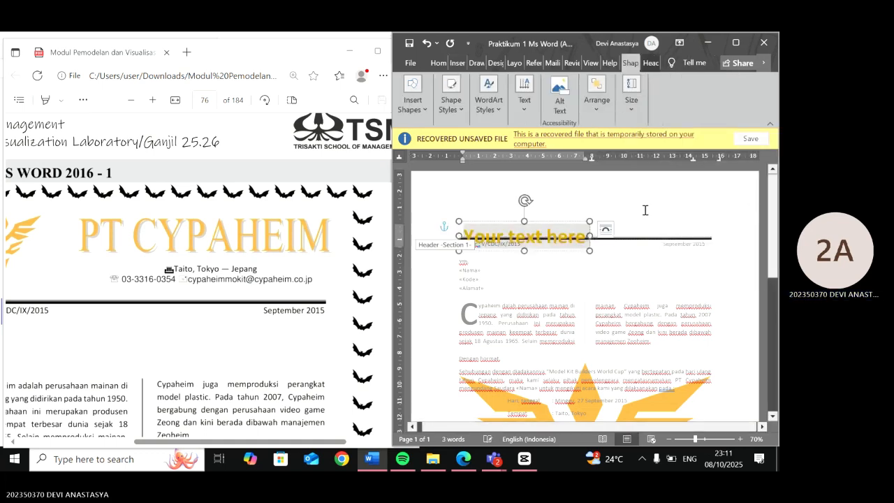
left_click_drag(562, 229, 609, 198)
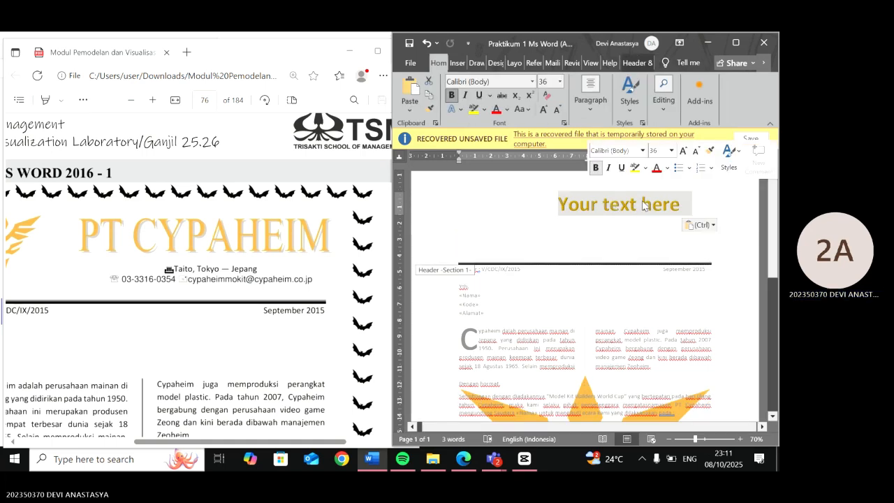
type("P")
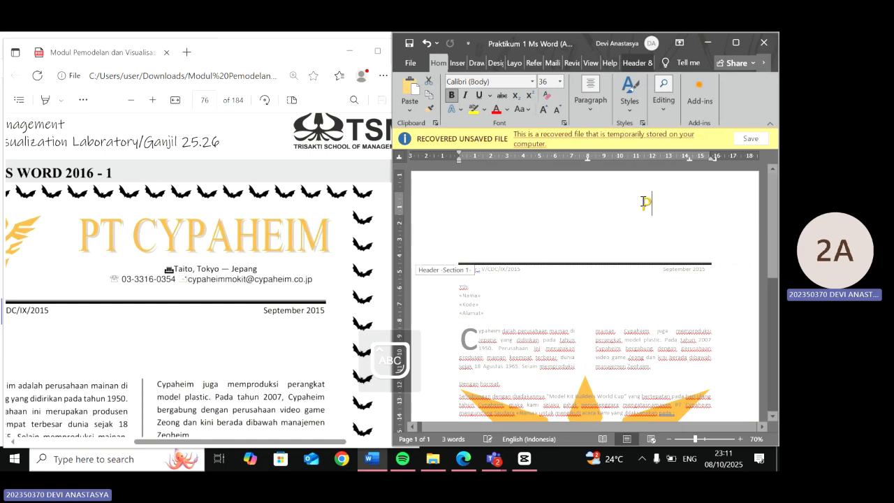
type("T CYPAHEIM")
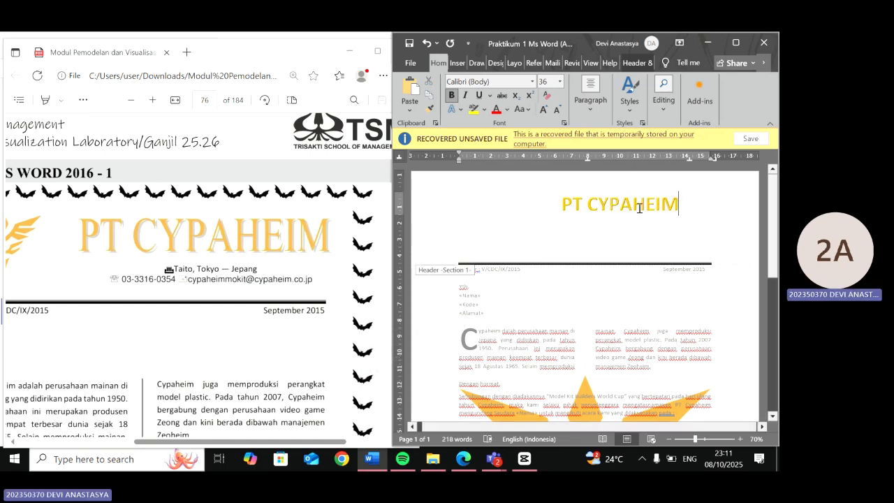
- Set the WordArt text PT CYPAHEIM to Times New Roman at 46 pt
left_click_drag(668, 209, 563, 203)
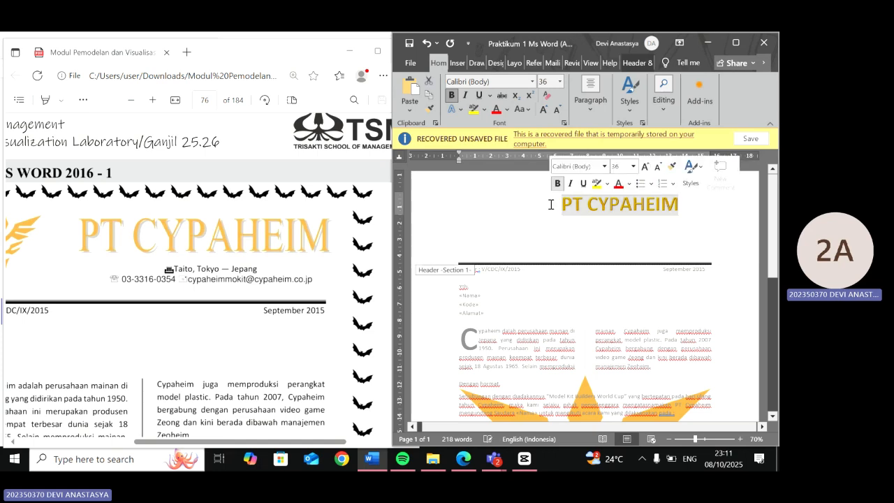
left_click(529, 81)
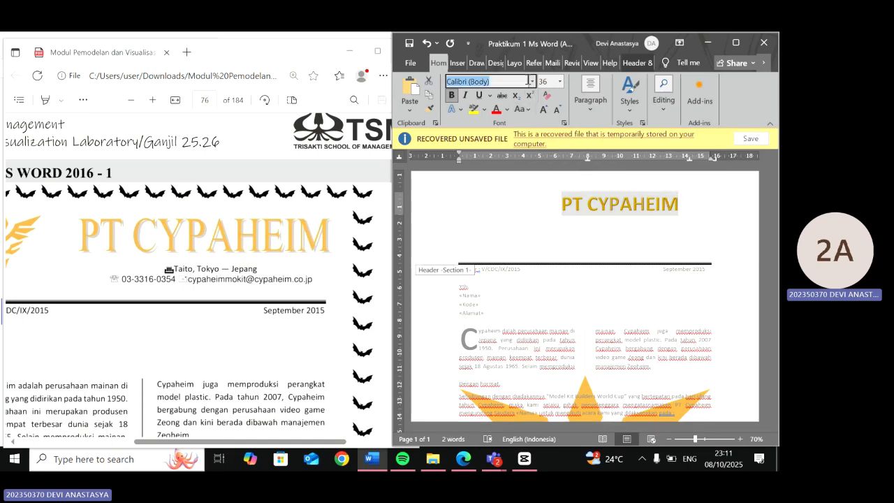
type("Times New Roman")
key("Return")
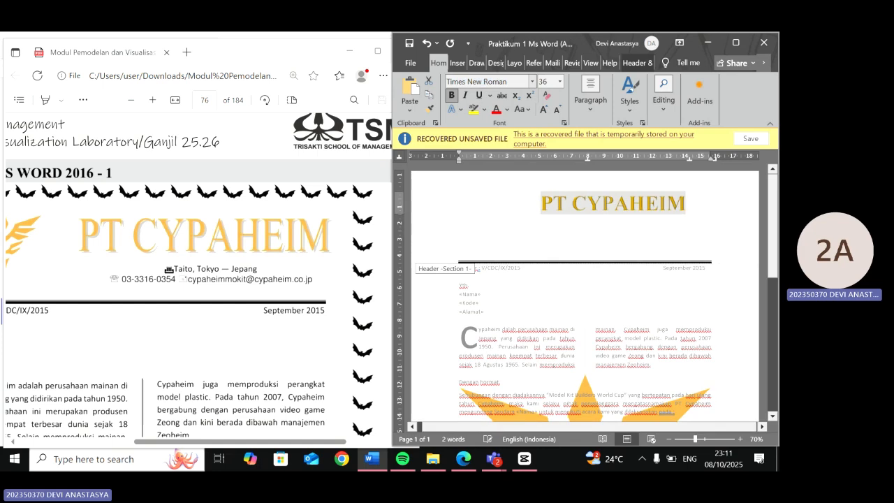
left_click(545, 81)
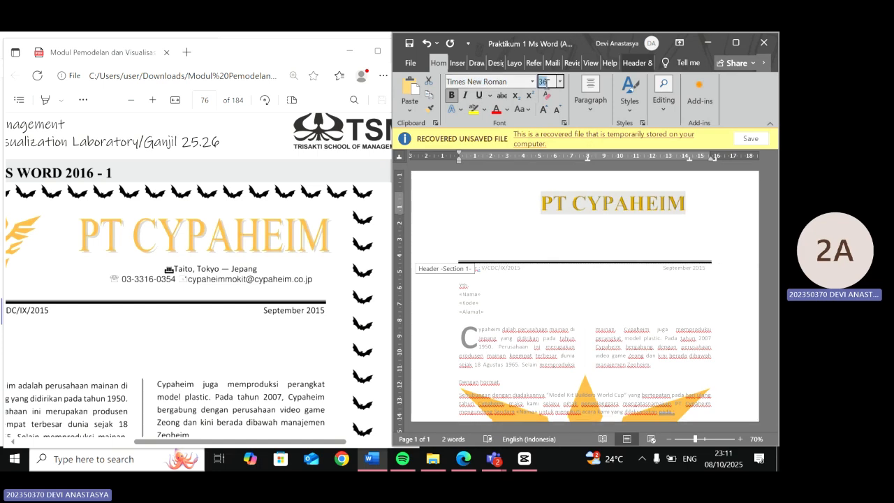
type("46")
key("Return")
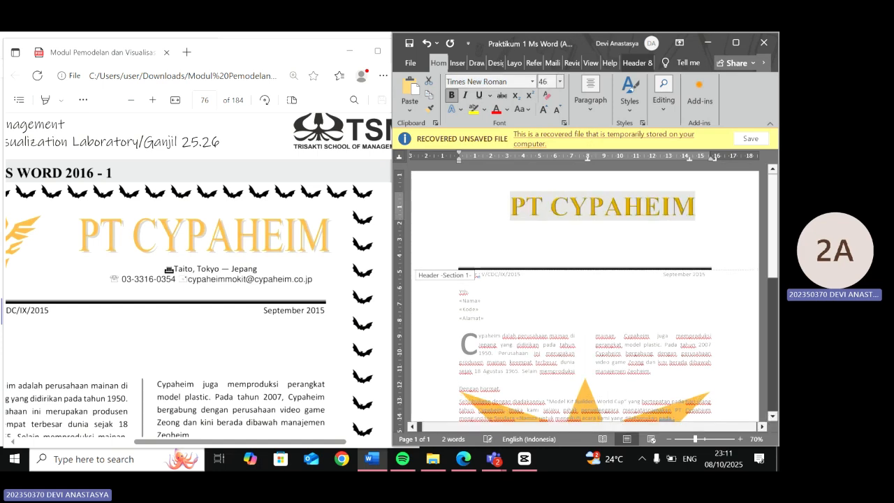
- Remove the empty line below the WordArt in the header
left_click(537, 245)
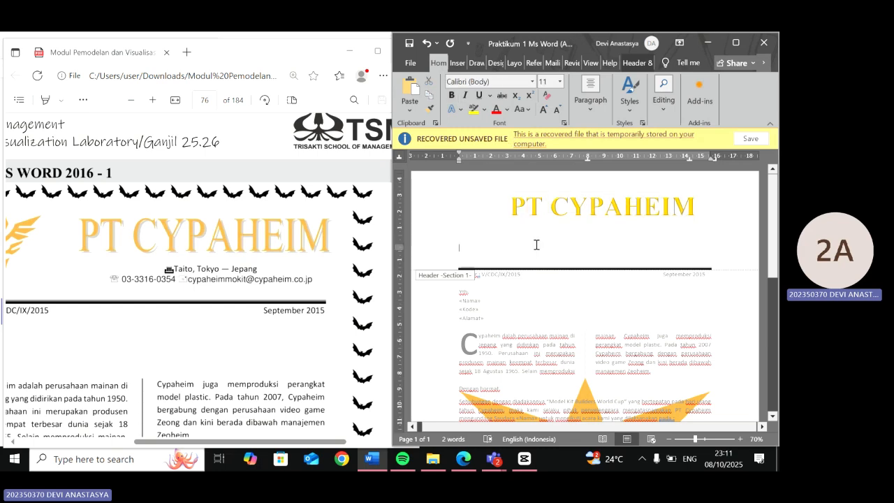
key("BackSpace")
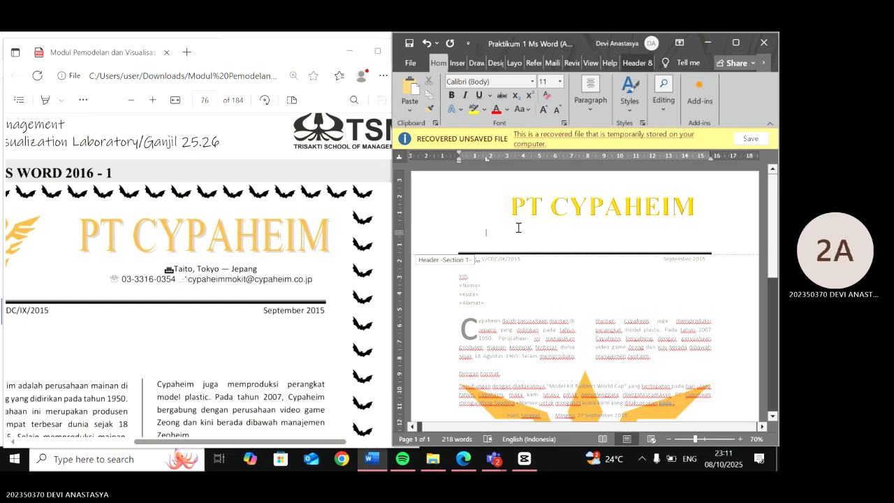
left_click(739, 163)
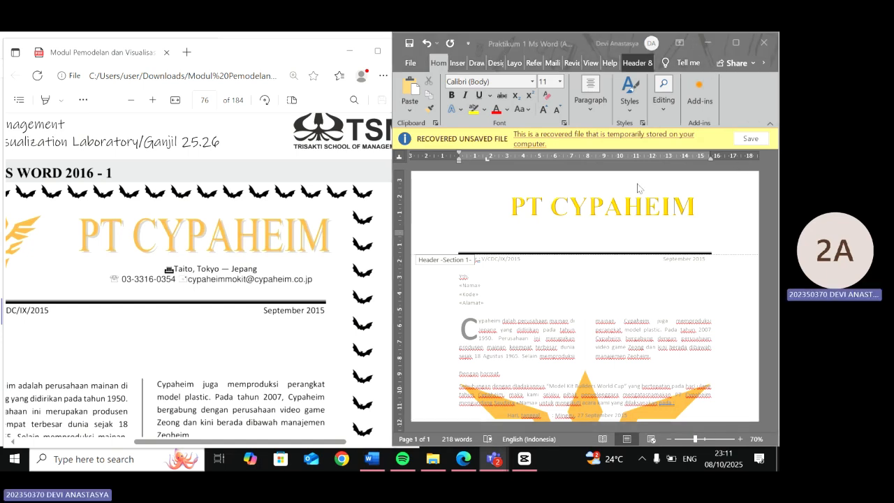
left_click(616, 213)
double_click(572, 204)
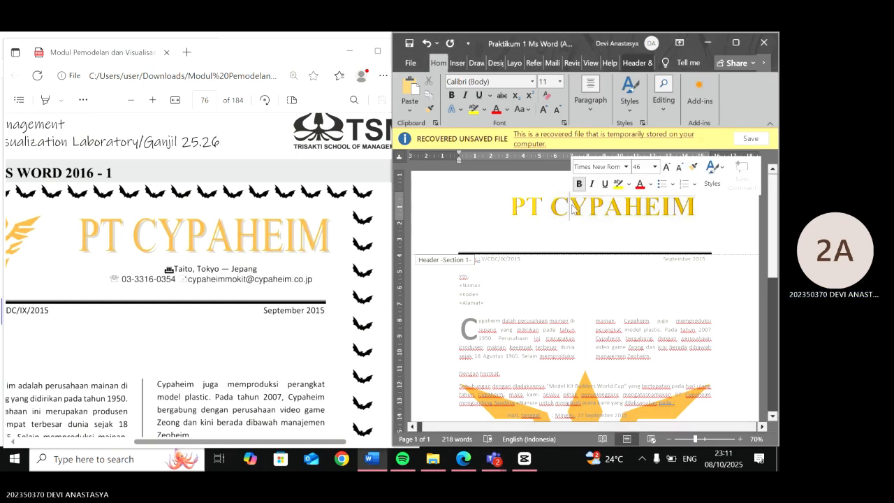
left_click(526, 213)
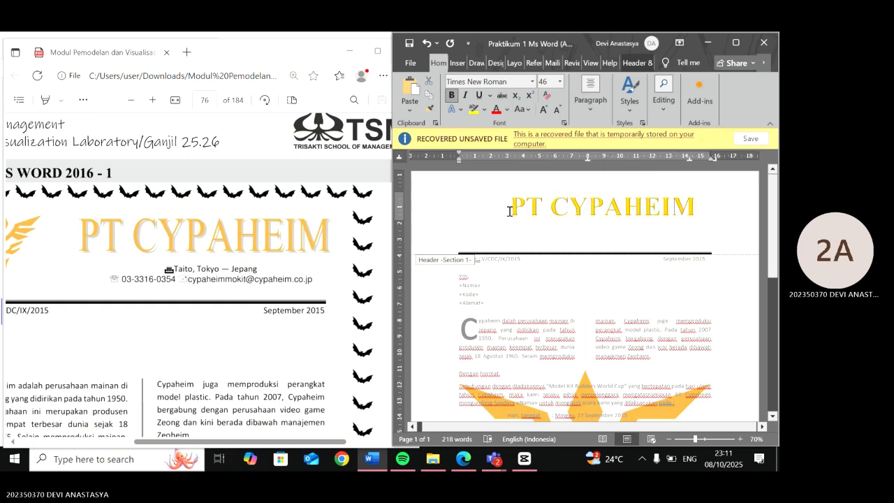
left_click(510, 212)
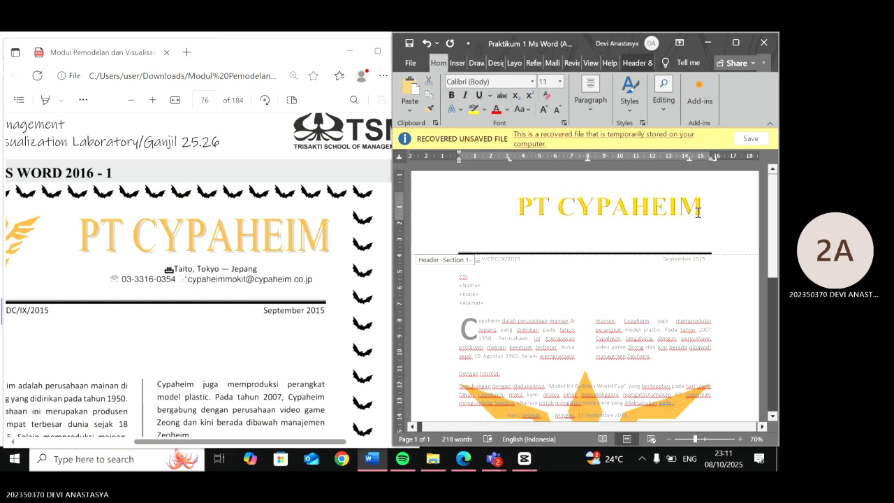
key("ctrl+z")
- Draw a text box below the WordArt in the header and widen it to the left
left_click(458, 63)
left_click(508, 232)
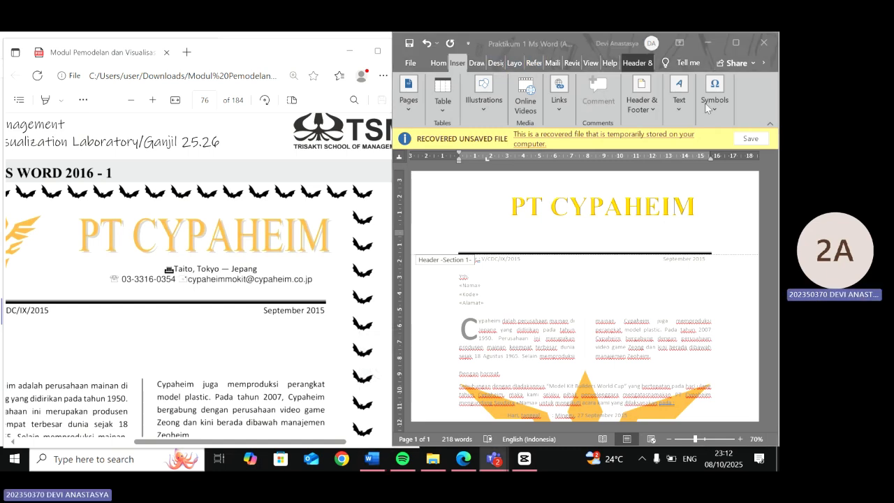
left_click(684, 95)
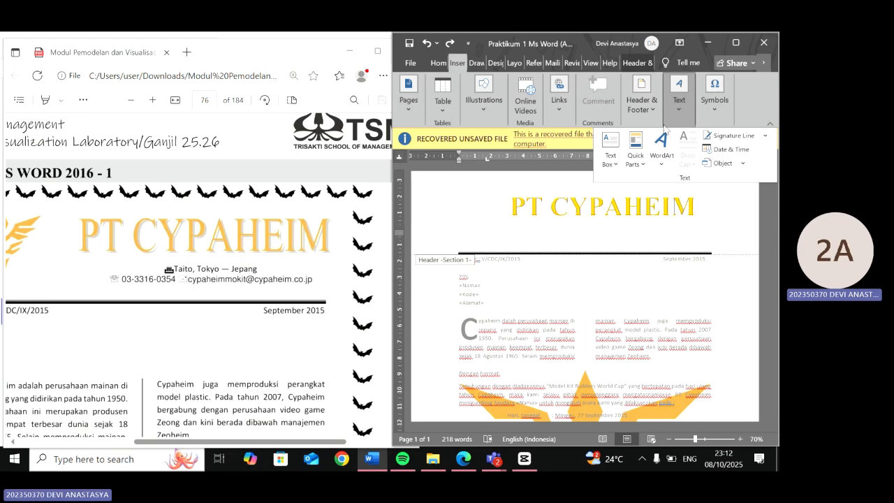
left_click(616, 151)
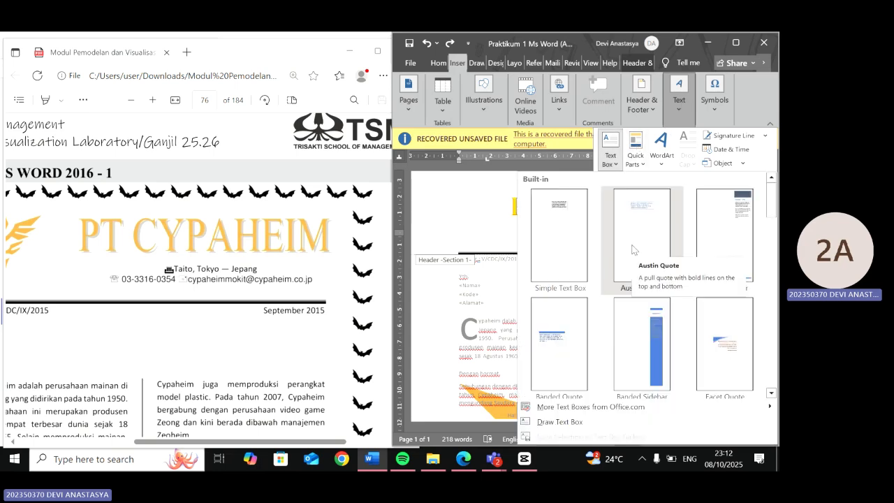
scroll(632, 250, "down", 5)
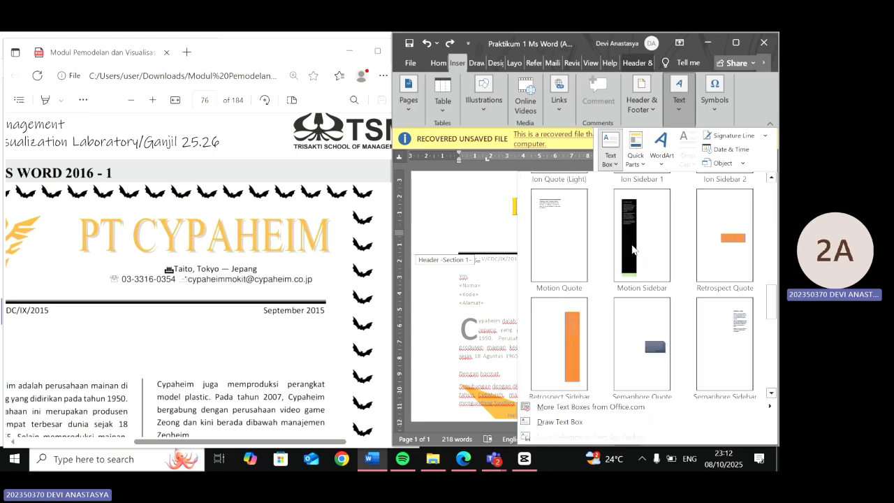
scroll(653, 340, "down", 5)
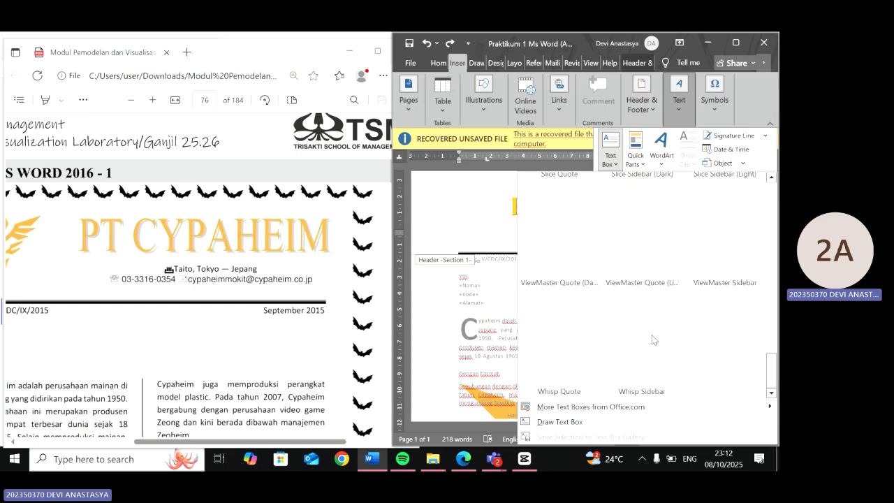
left_click(559, 422)
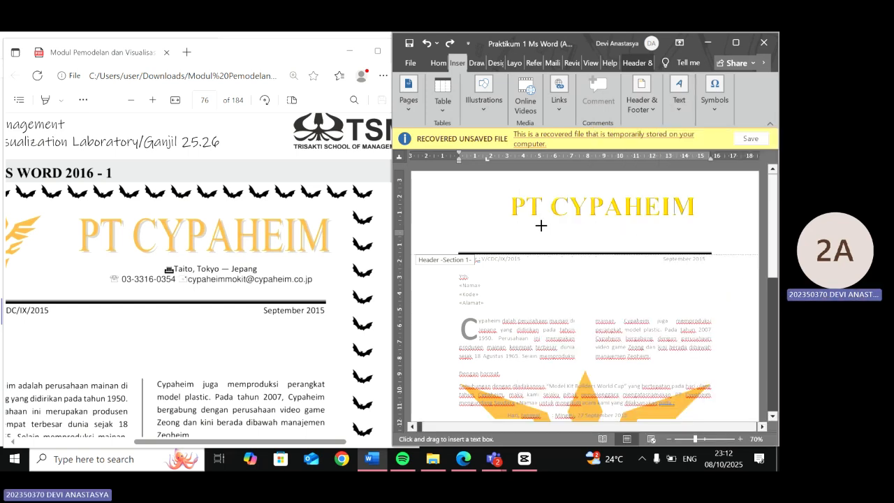
mouse_move(574, 221)
left_mouse_down()
mouse_move(597, 238)
mouse_move(693, 243)
left_mouse_up()
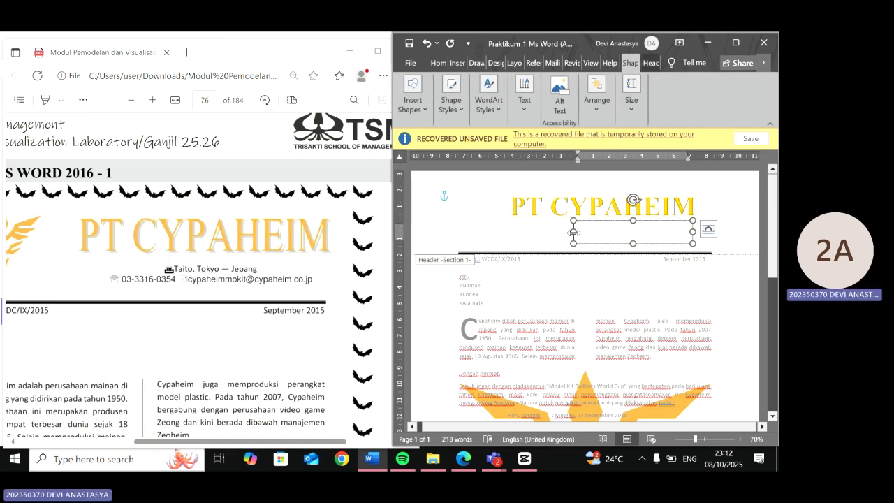
left_click_drag(573, 232, 545, 232)
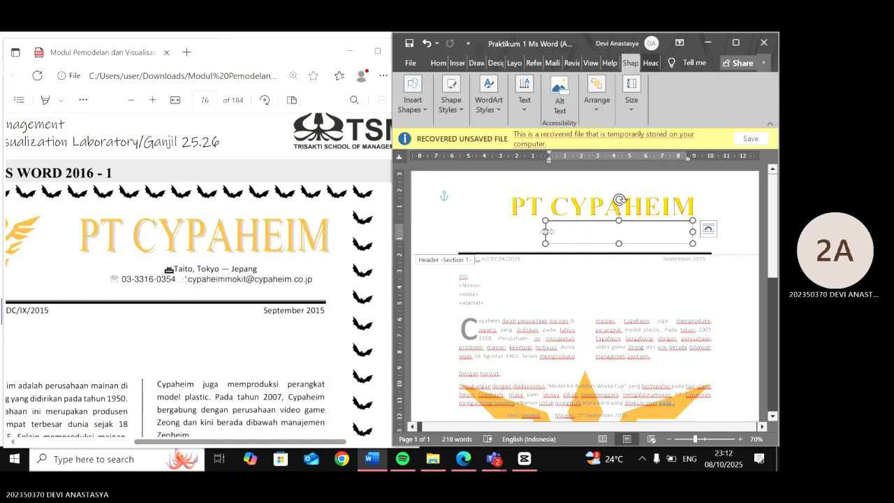
left_click_drag(549, 232, 535, 232)
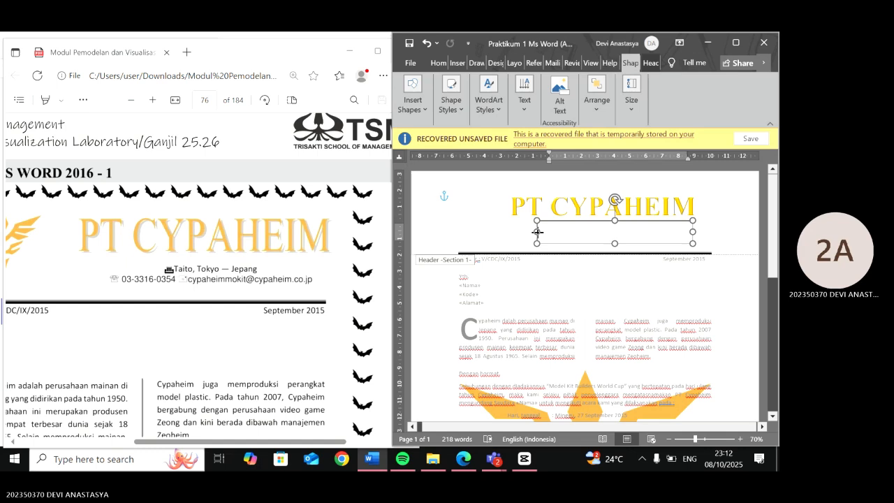
- Enter the address line "Taito, Tokyo - Jepang" in the text box
left_click(590, 233)
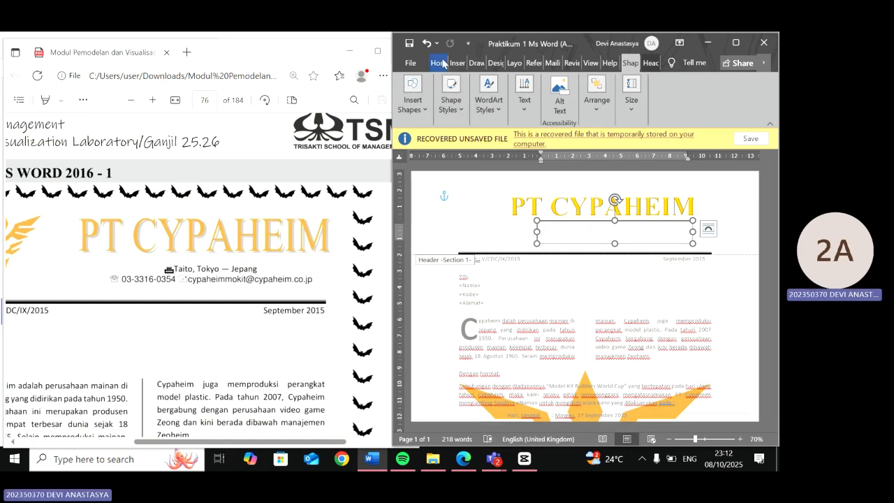
left_click(440, 62)
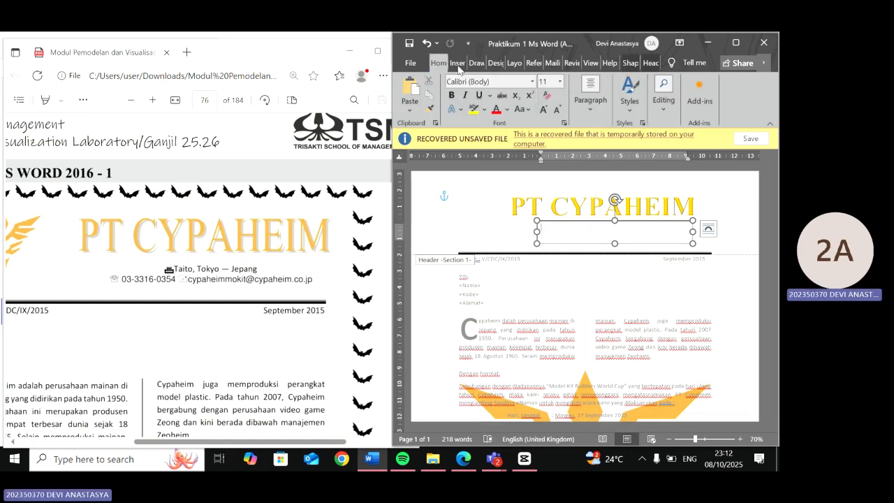
left_click(590, 105)
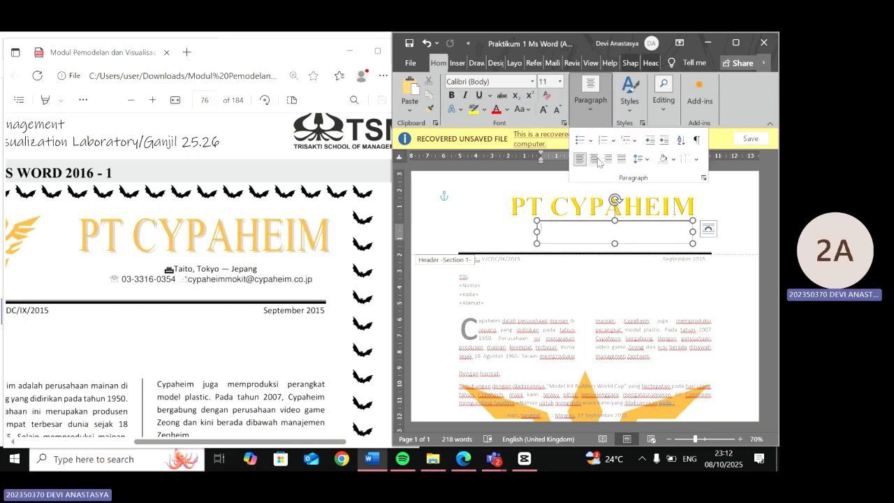
left_click(583, 228)
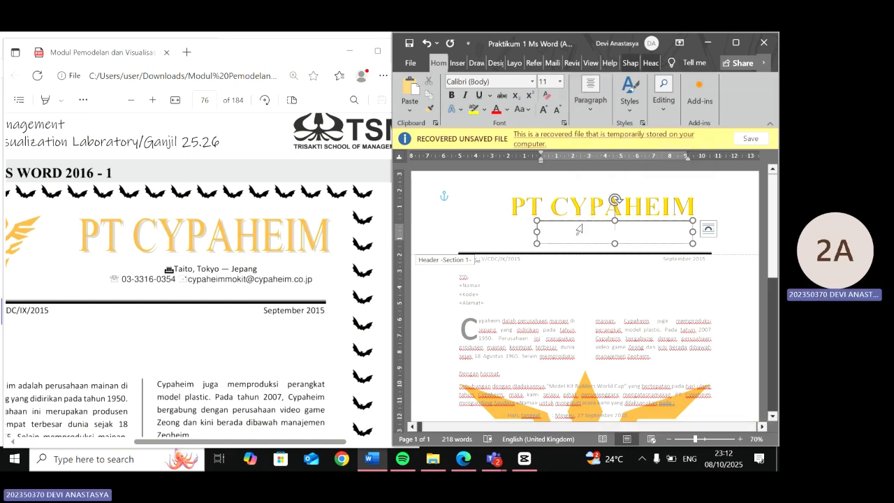
type("taito")
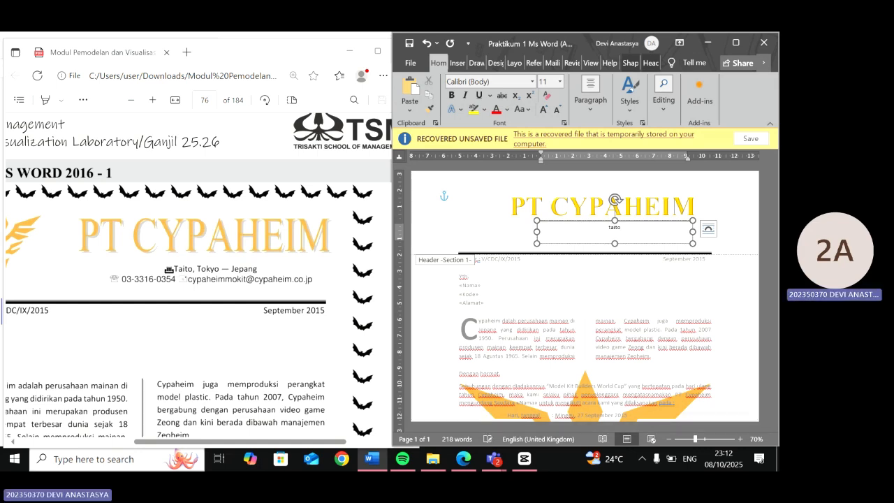
type(" , Tokyo - Jep")
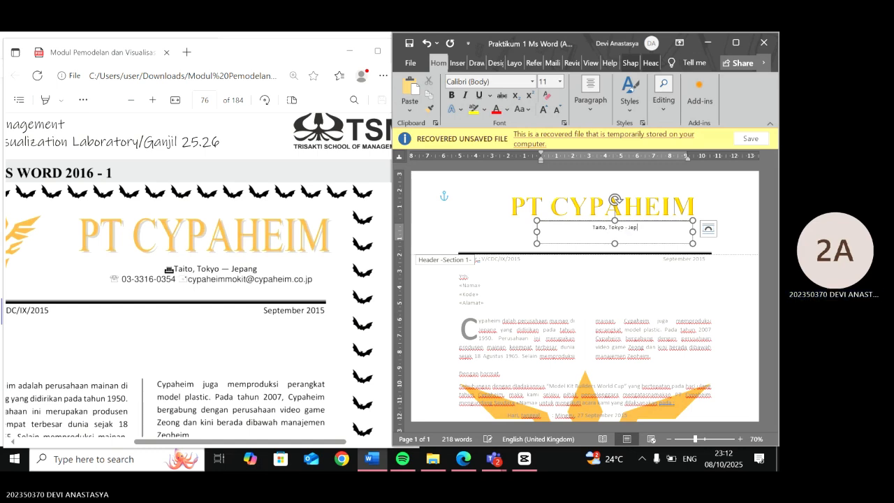
type("ang")
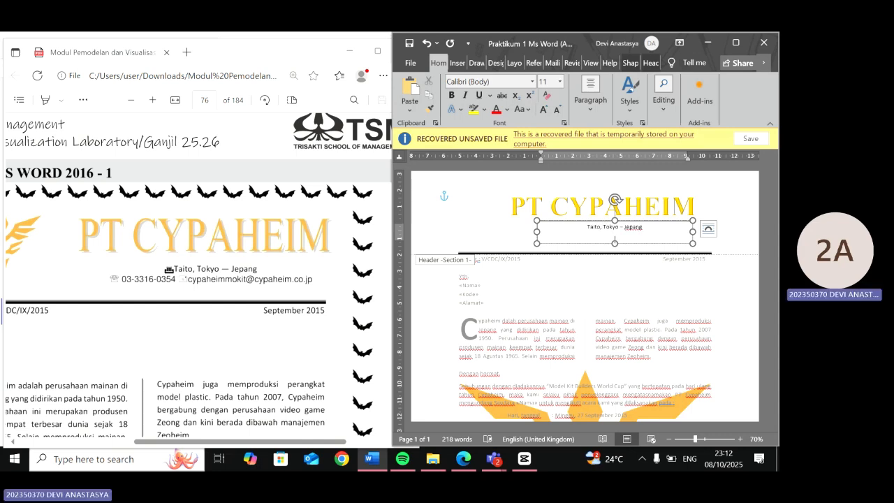
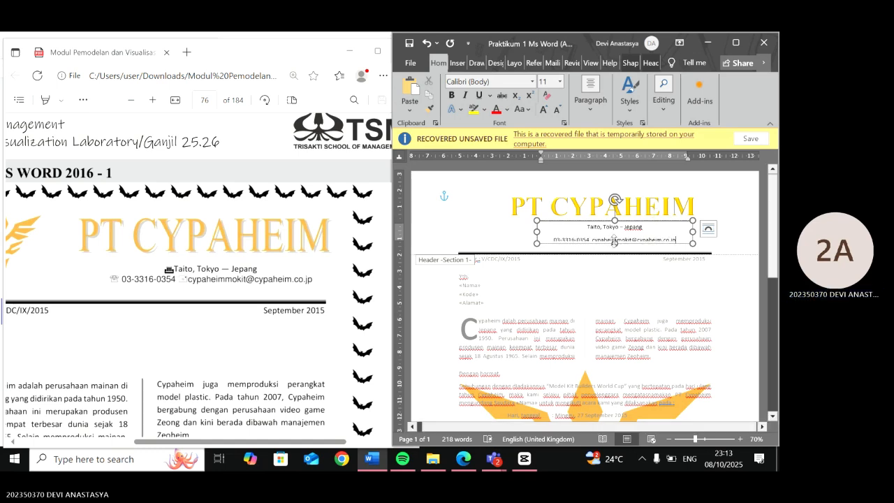
- Add a second line with the company phone number and e-mail address, then make the text box slightly taller
left_click_drag(614, 243, 615, 248)
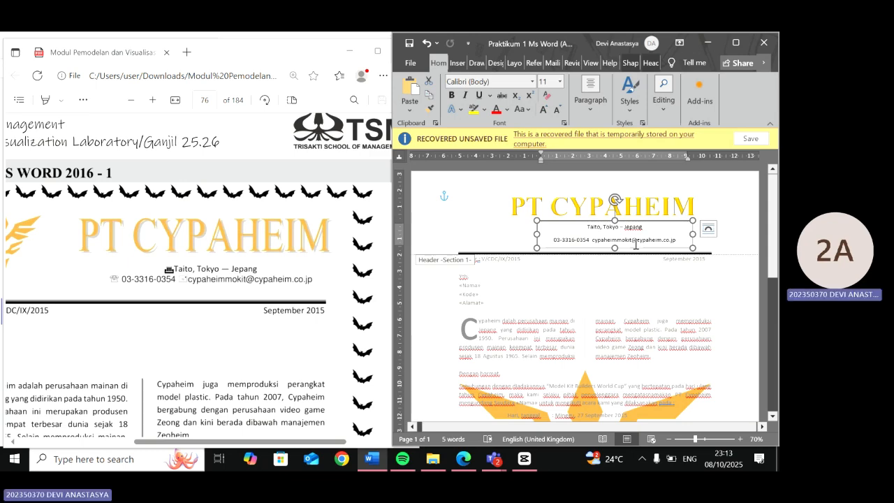
scroll(635, 245, "up", 3)
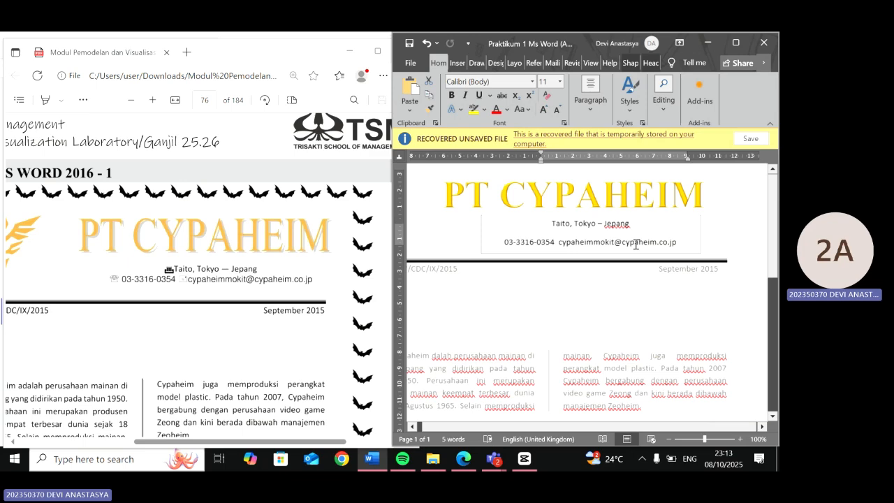
- Remove the space after paragraphs in the header text box and shorten the box to fit the two lines
double_click(636, 244)
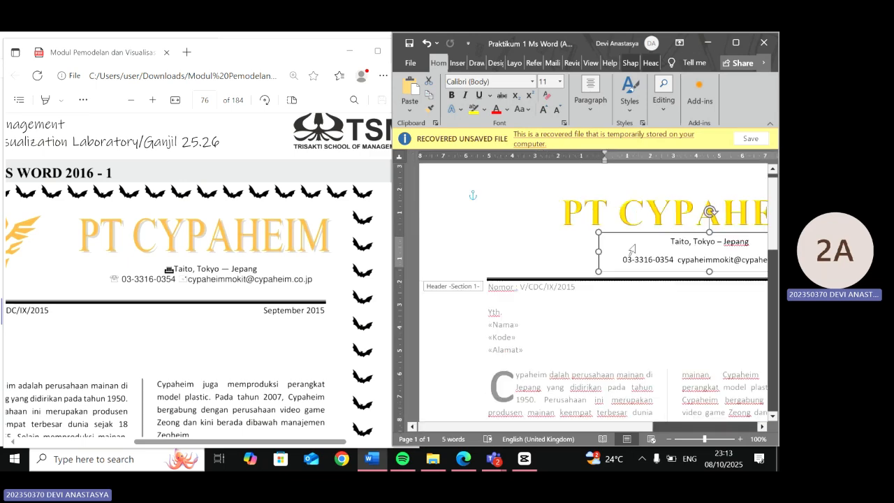
scroll(632, 246, "right", 1)
key("ctrl+a")
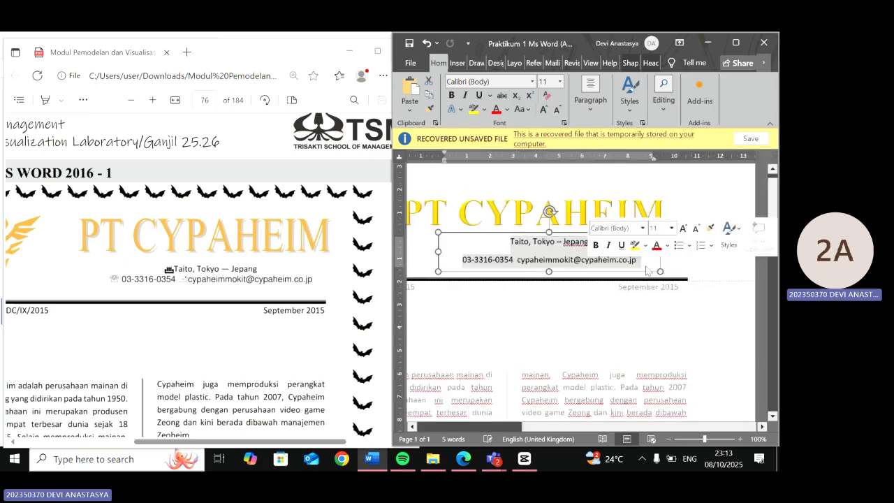
left_click(590, 100)
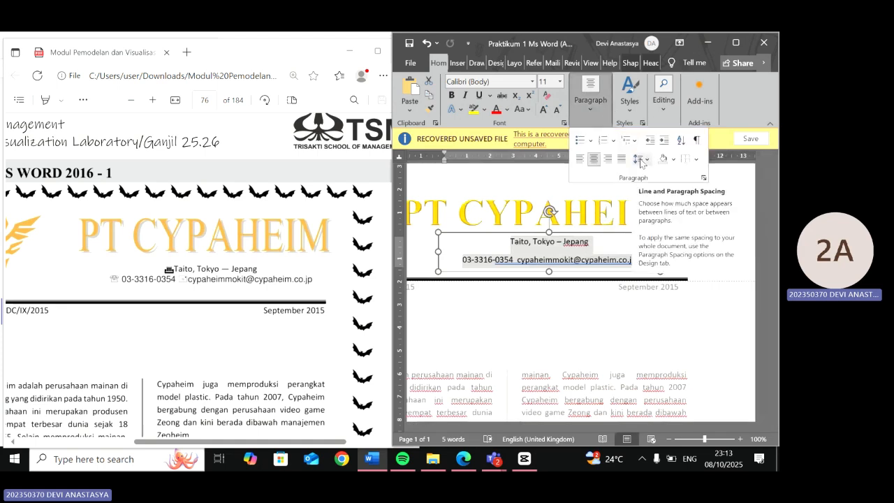
left_click(641, 160)
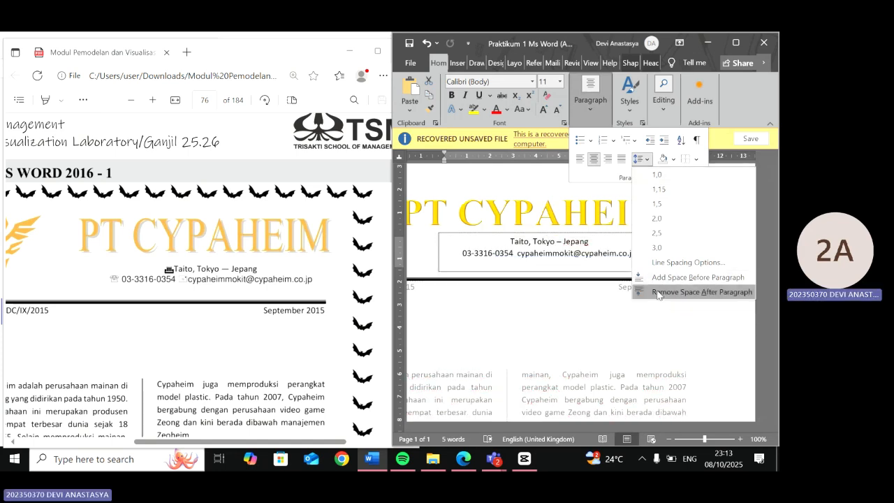
left_click(657, 292)
left_click(577, 264)
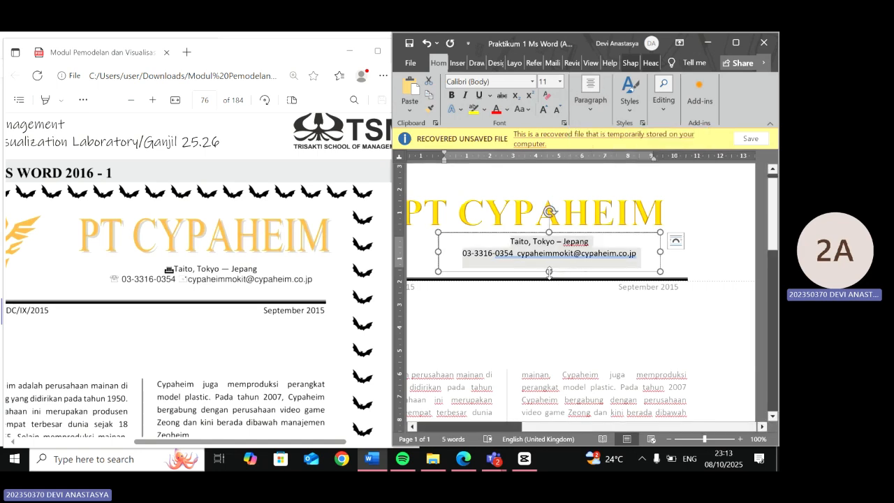
left_click(549, 266)
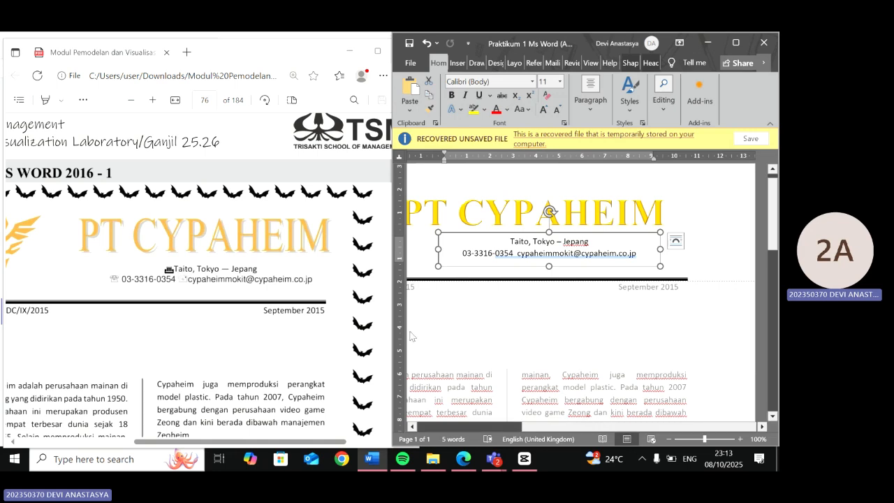
- Insert the Webdings building symbol before "Taito, Tokyo – Jepang" in the header text box
left_click(510, 243)
left_click(458, 64)
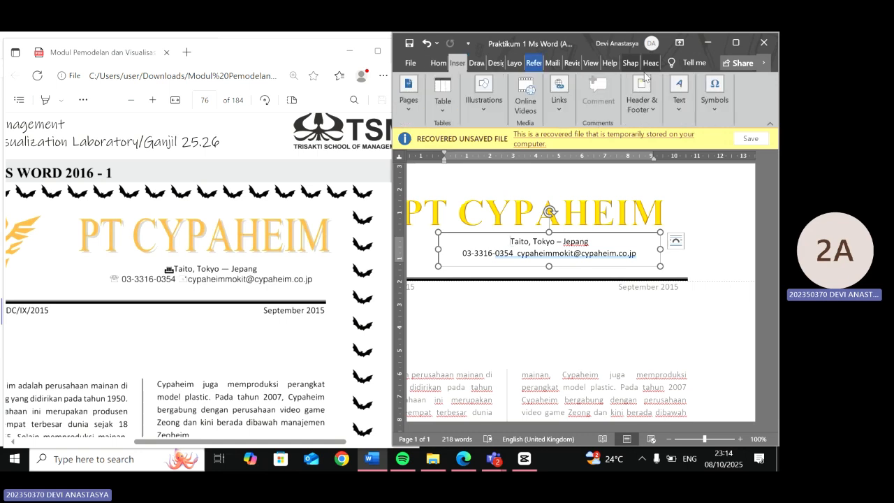
left_click(718, 104)
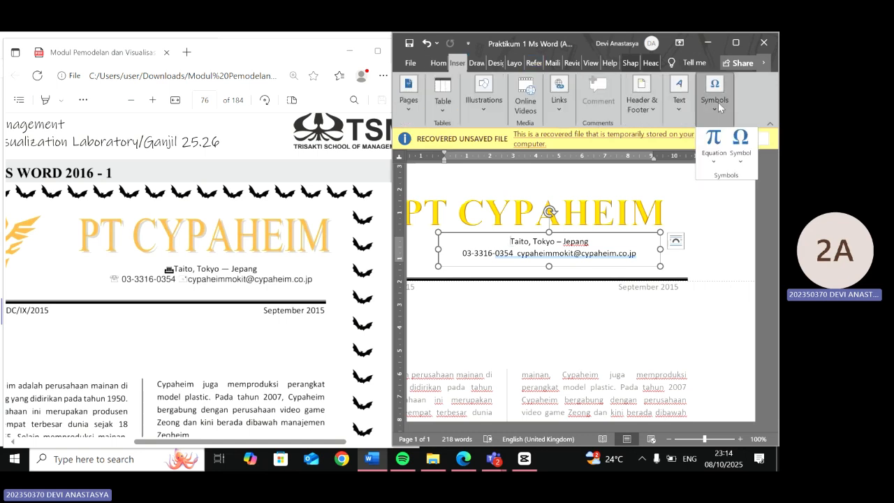
left_click(738, 146)
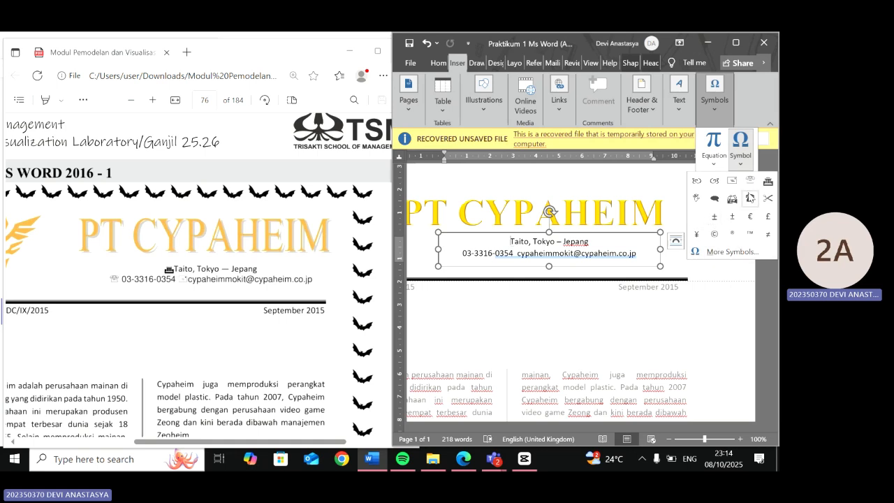
left_click(725, 251)
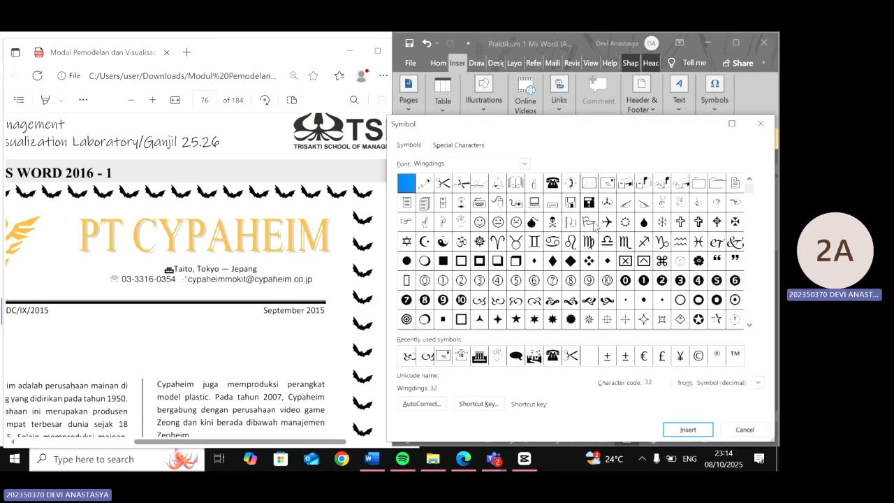
left_click(524, 164)
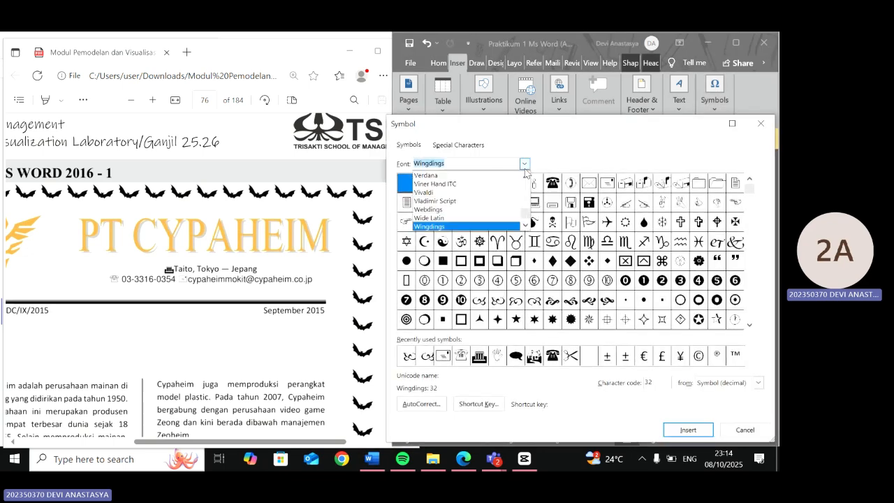
left_click(459, 209)
left_click(524, 164)
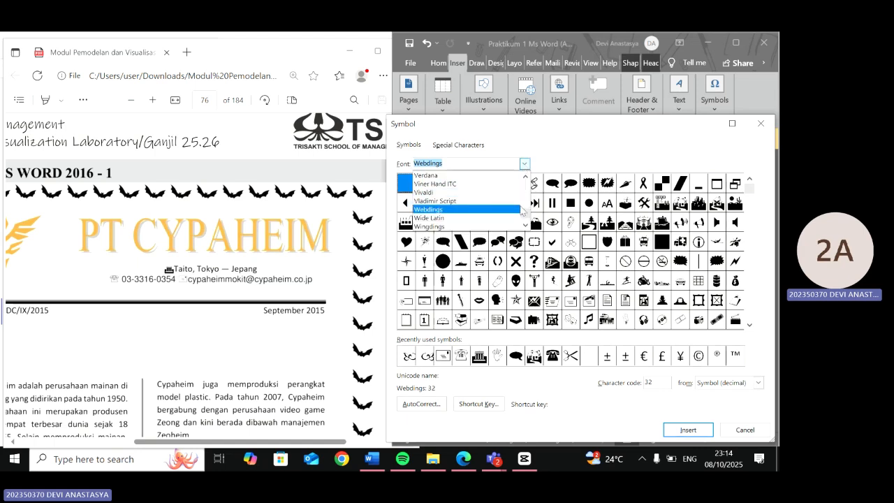
scroll(520, 211, "down", 1)
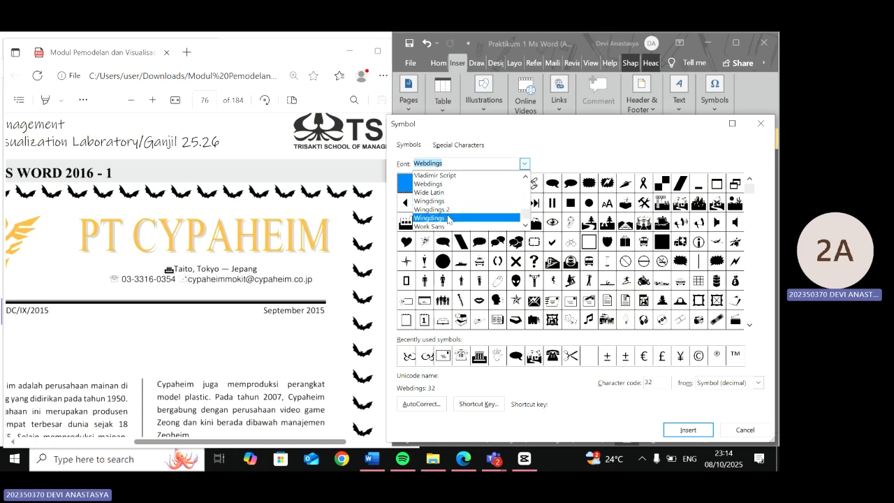
left_click(619, 425)
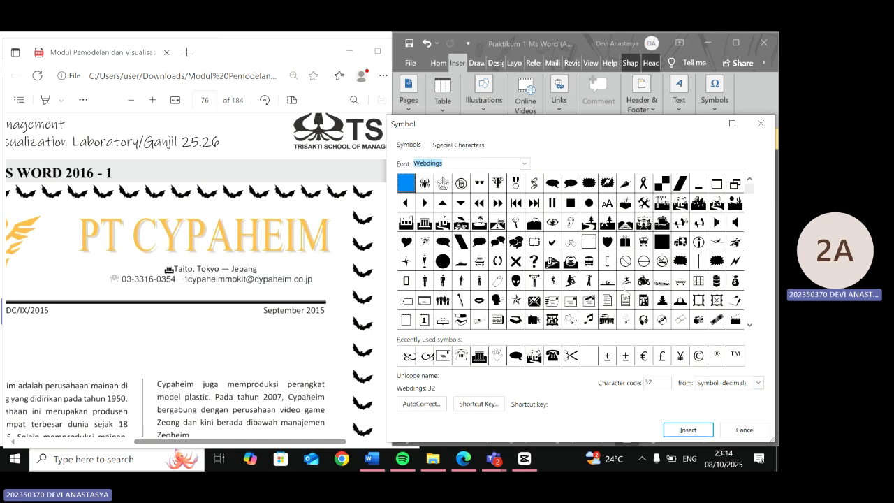
left_click(424, 222)
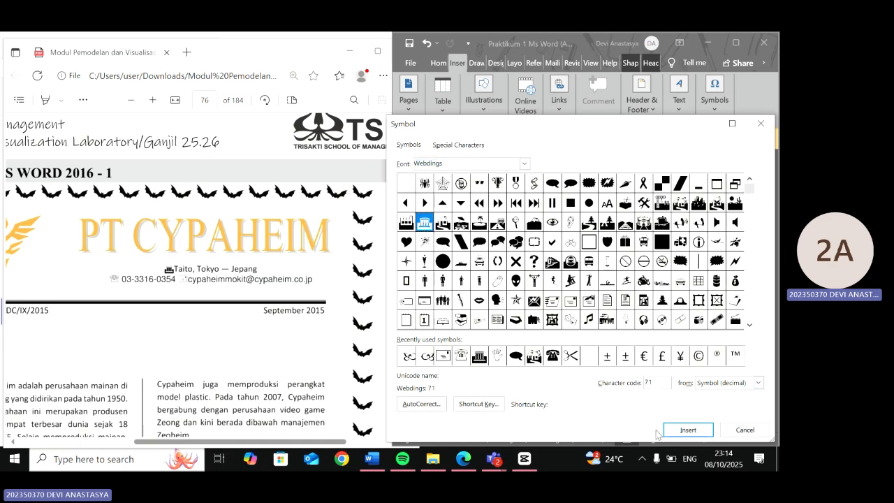
left_click(687, 428)
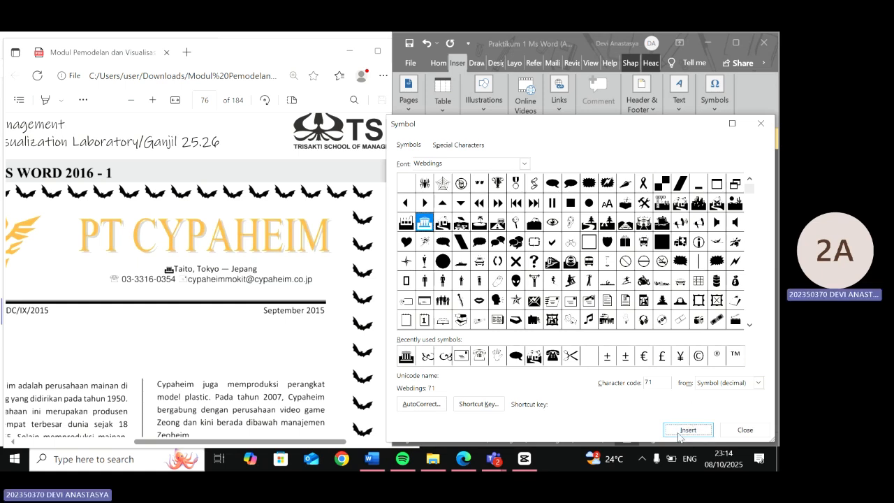
left_click(744, 429)
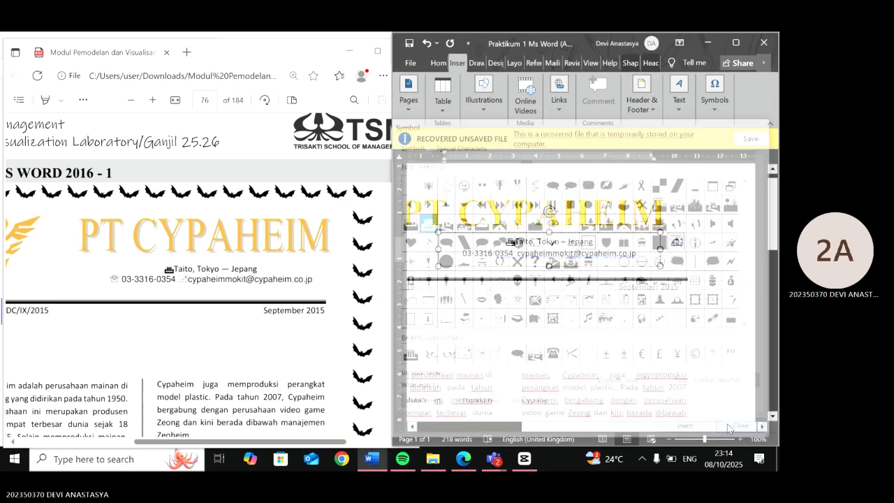
- Insert a telephone symbol before the phone number and an envelope symbol before the e-mail address, then leave the header
left_click(714, 91)
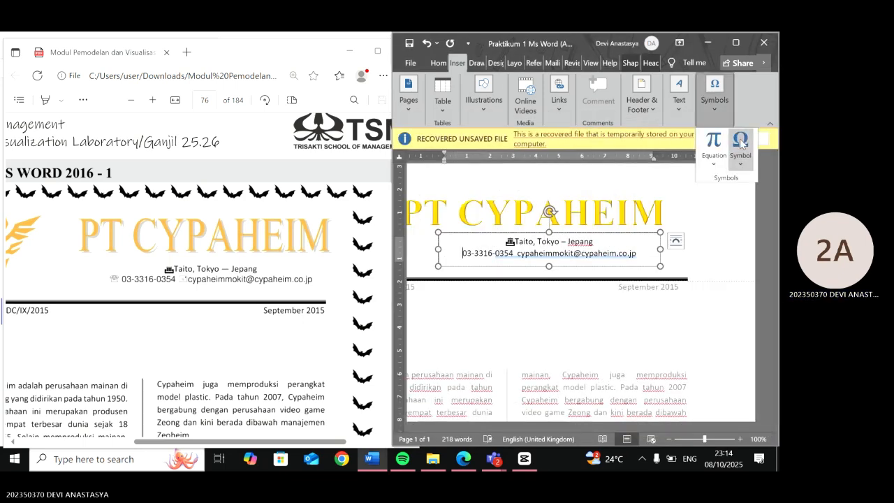
left_click(740, 146)
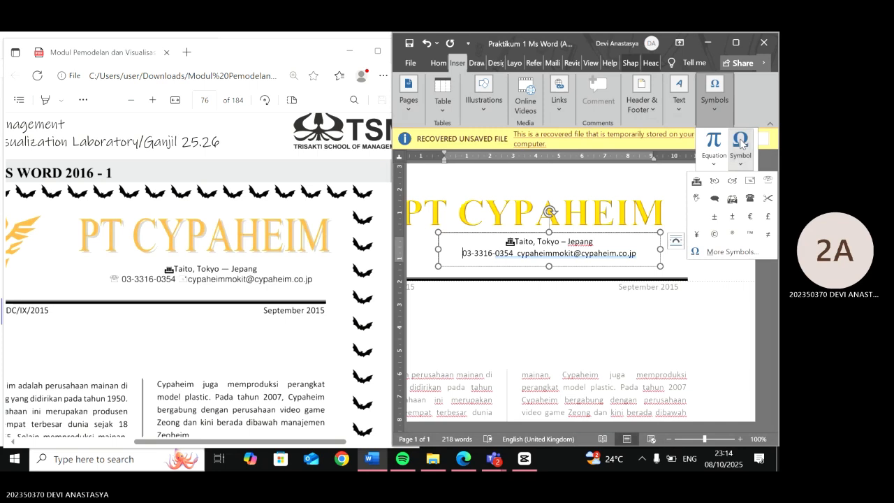
left_click(767, 182)
left_click(521, 255)
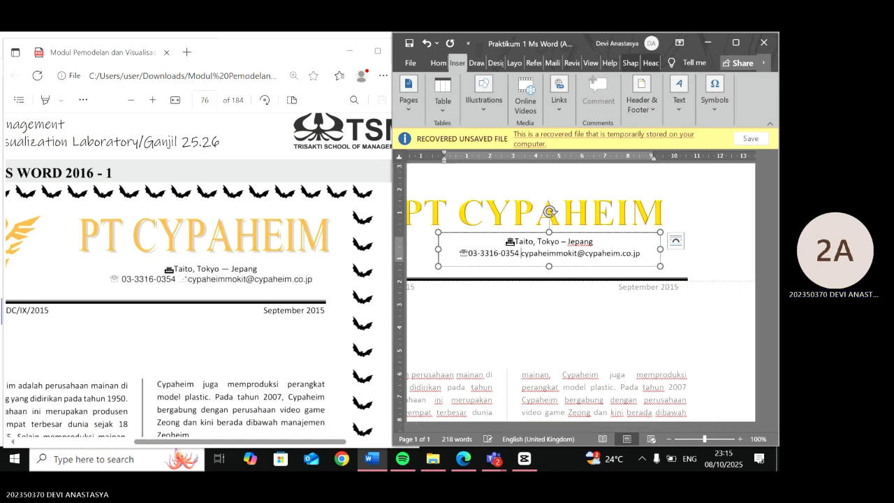
left_click(704, 117)
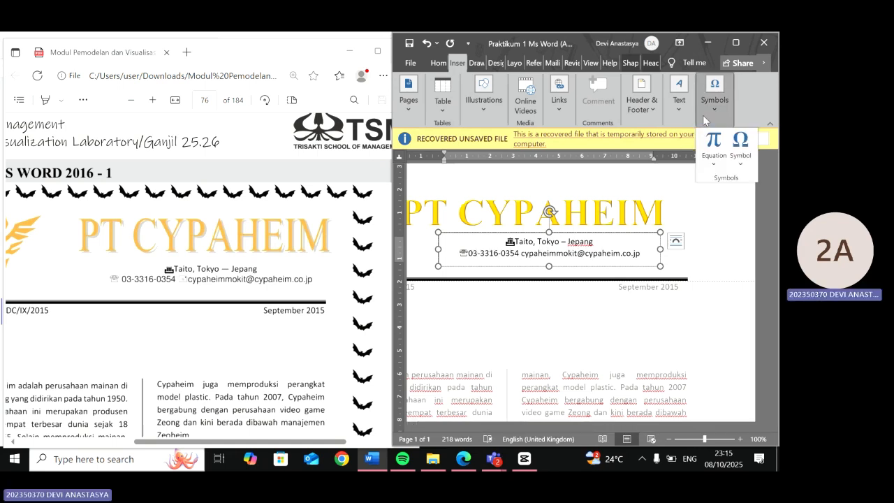
left_click(741, 146)
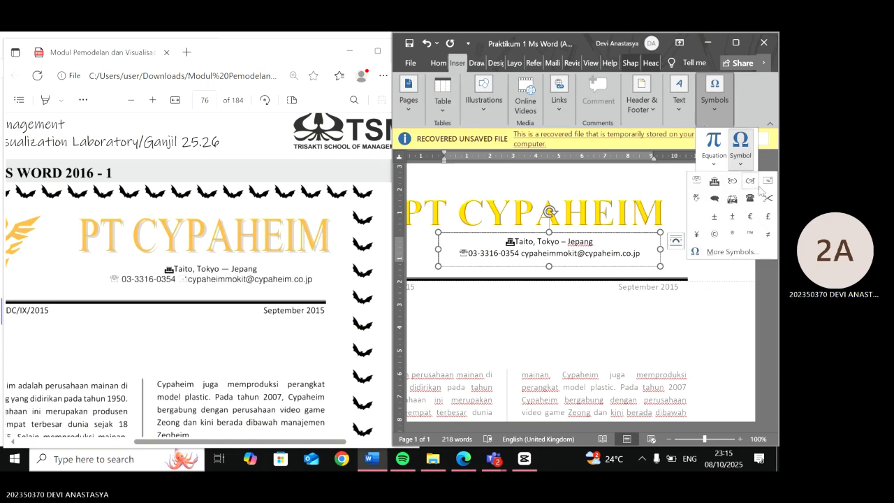
left_click(765, 183)
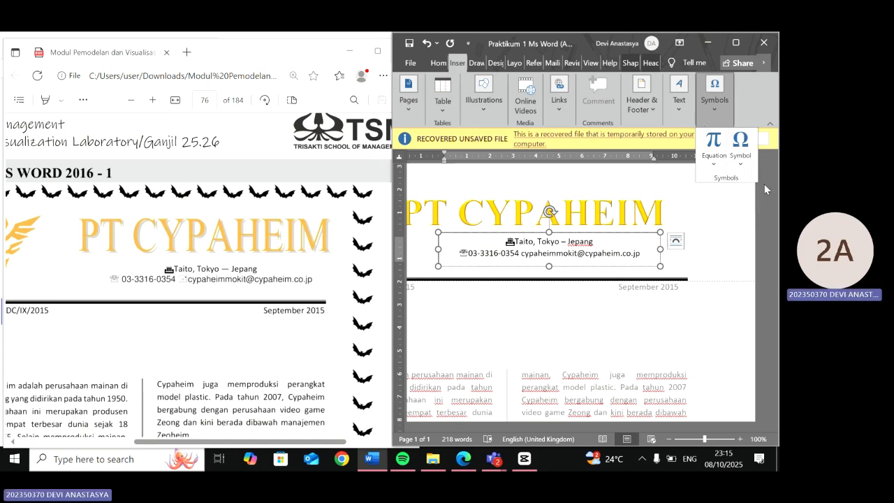
double_click(547, 310)
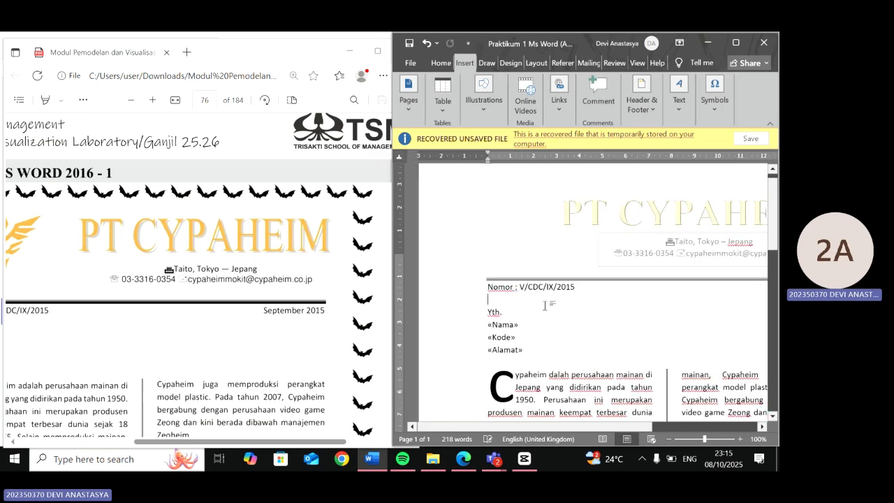
scroll(335, 272, "left", 3)
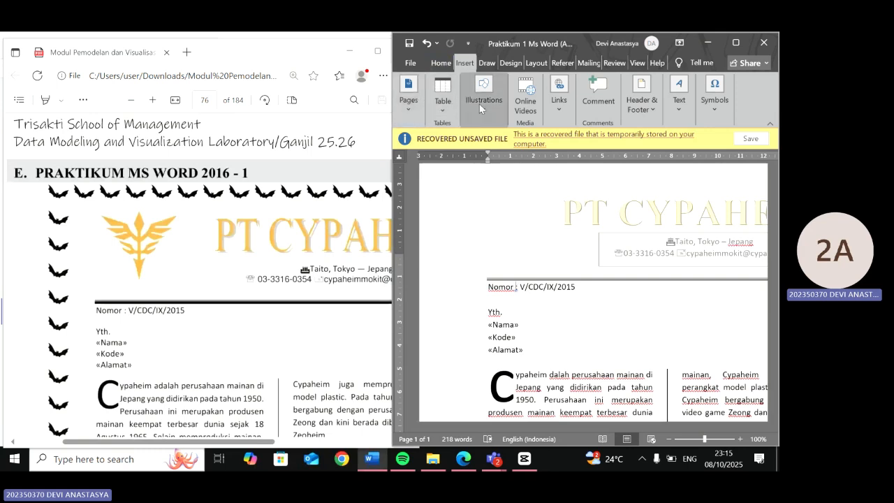
left_click(487, 63)
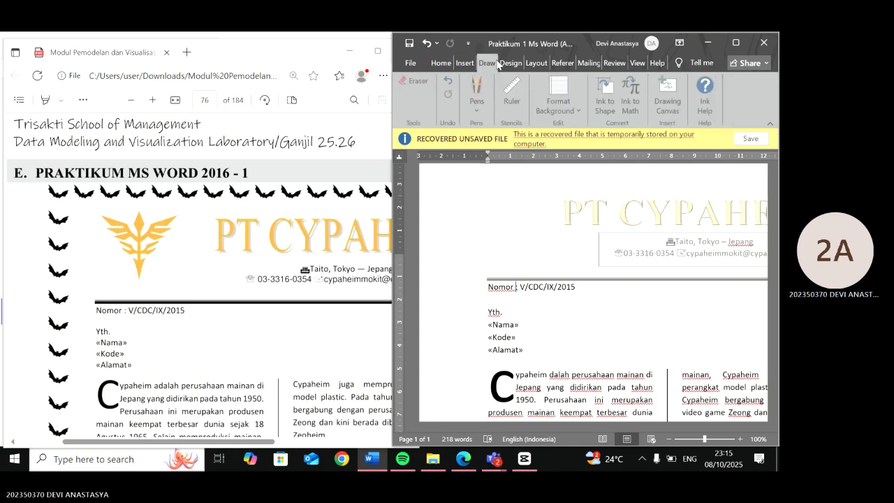
left_click(517, 63)
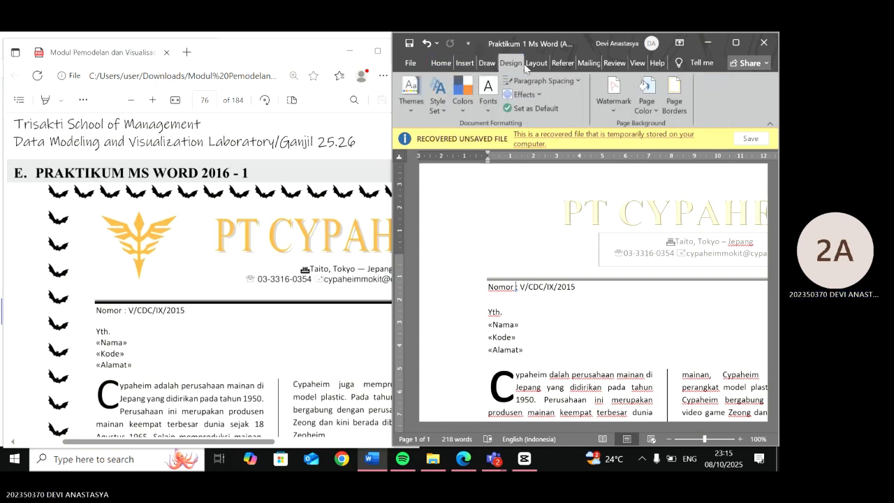
left_click(535, 63)
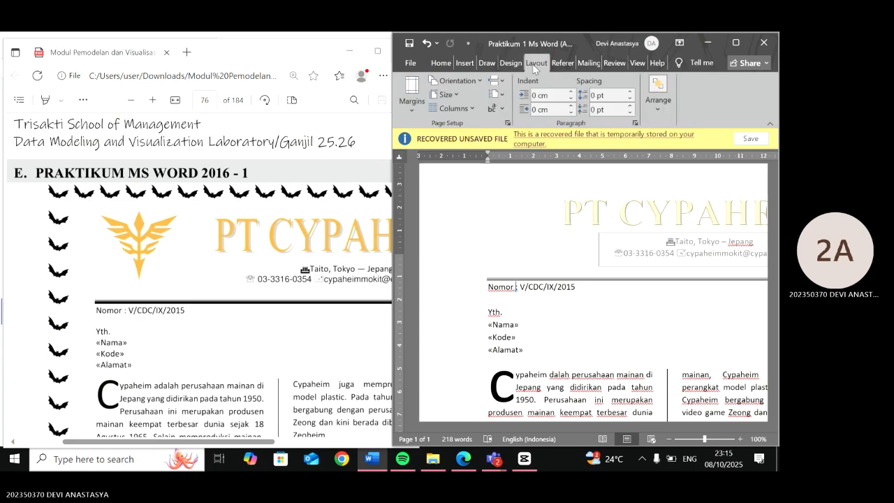
left_click(464, 63)
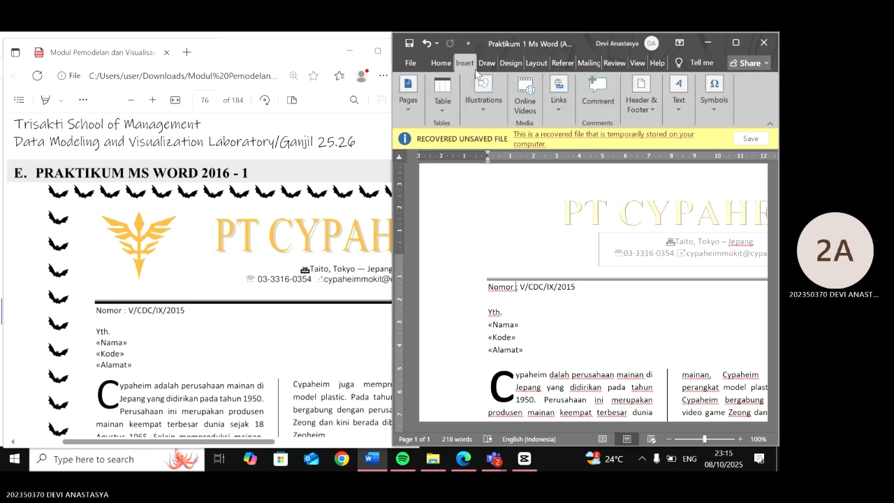
left_click(426, 65)
key("Escape")
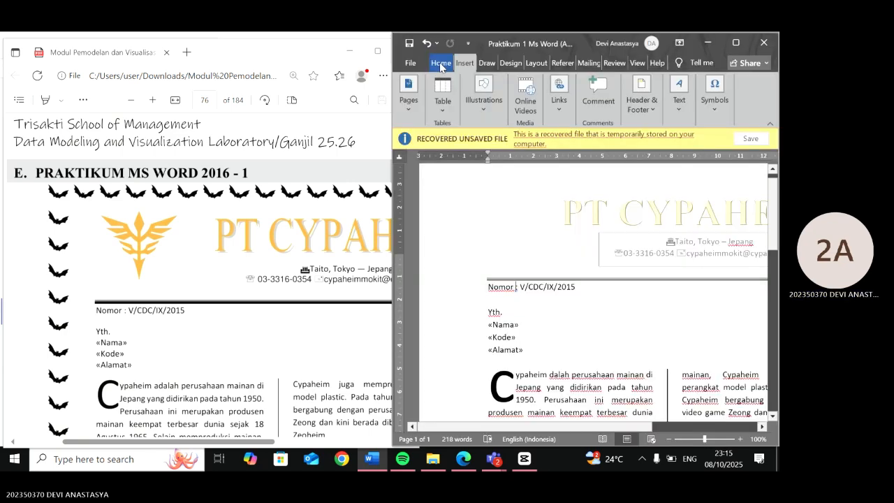
left_click(440, 64)
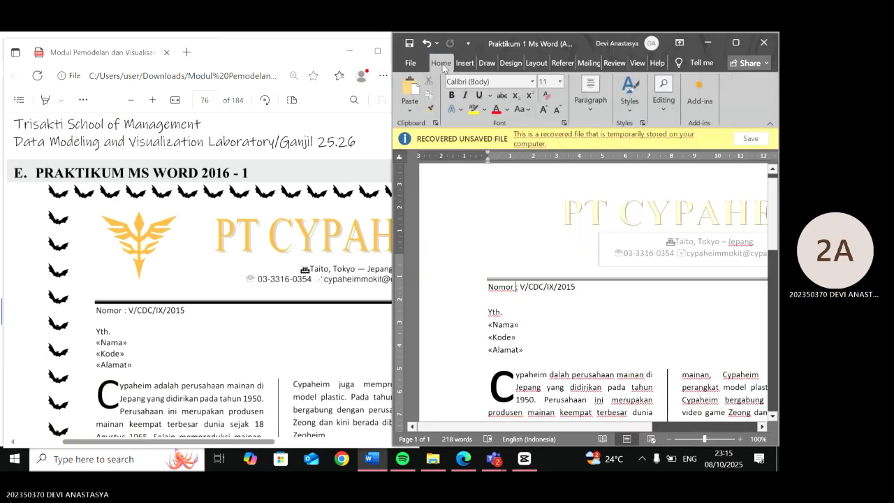
- Insert the logo picture from this device into the letter and shrink it to a small size
left_click(487, 63)
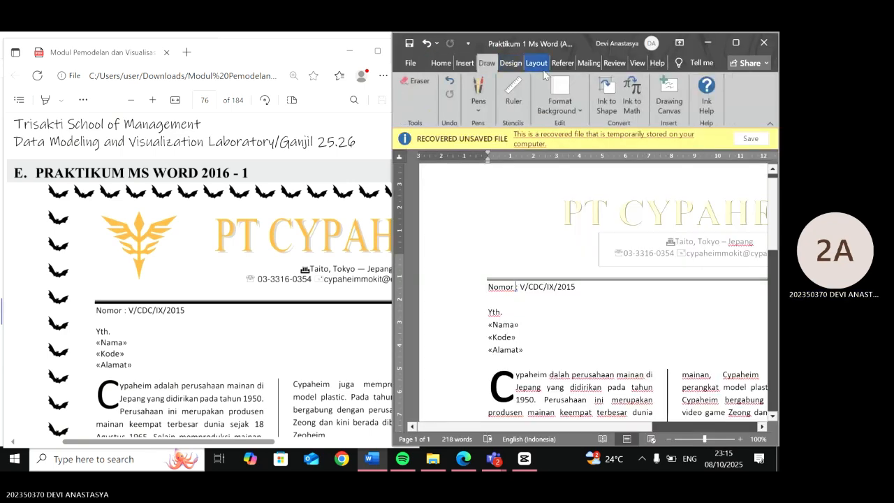
left_click(469, 67)
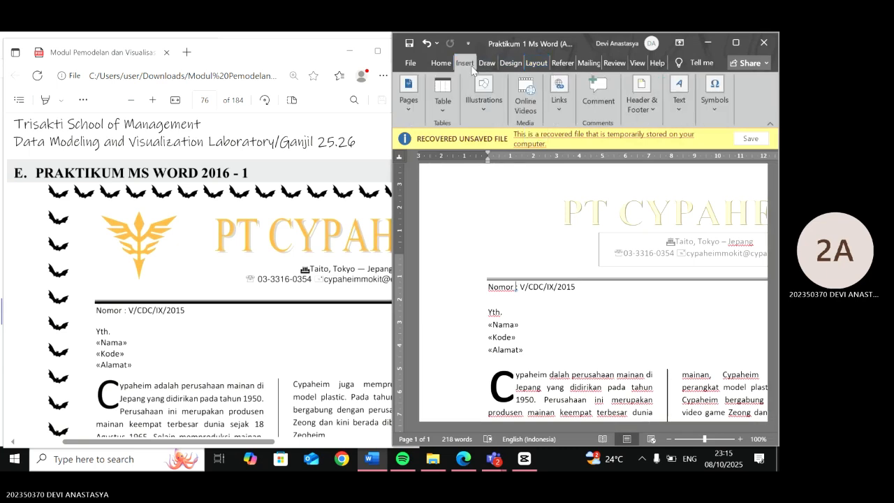
left_click(482, 93)
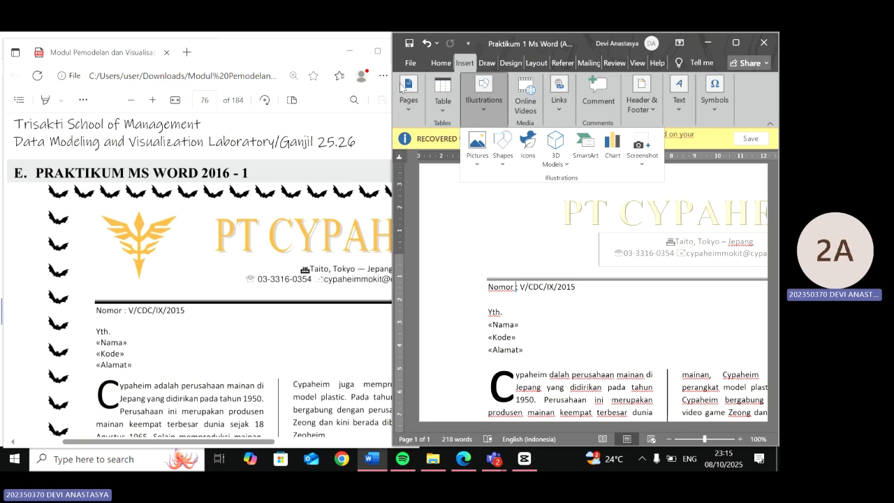
left_click(489, 149)
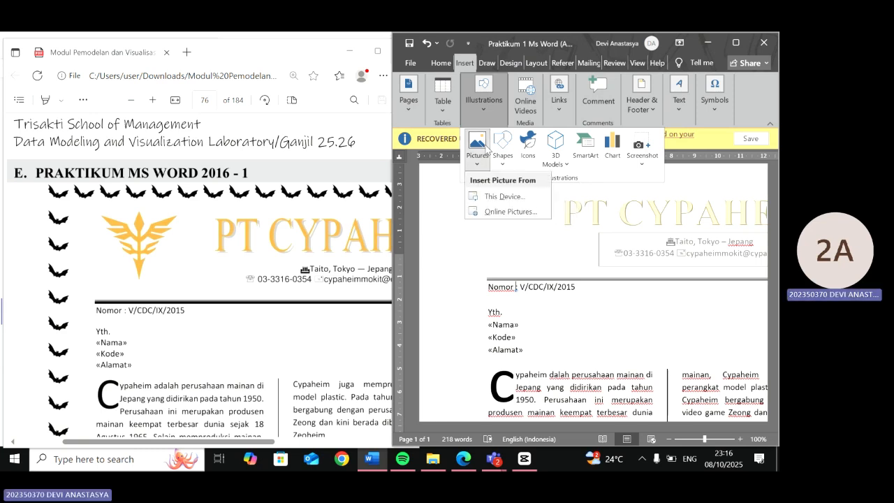
left_click(497, 197)
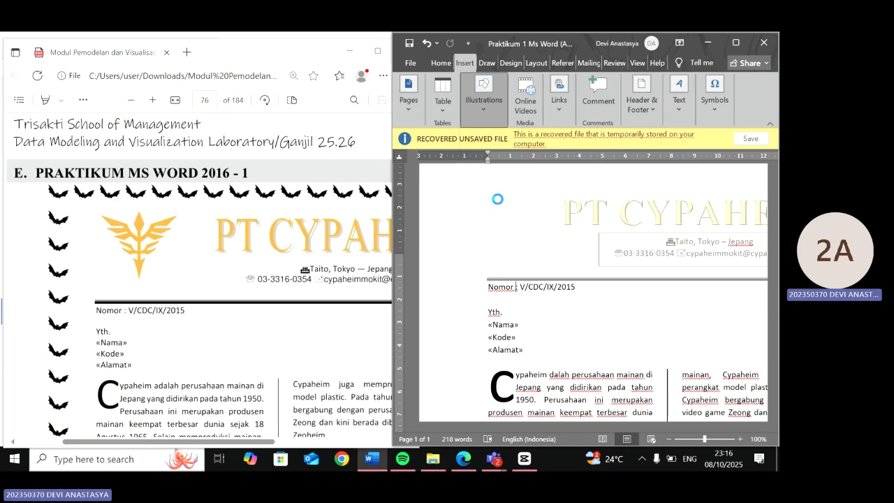
double_click(536, 144)
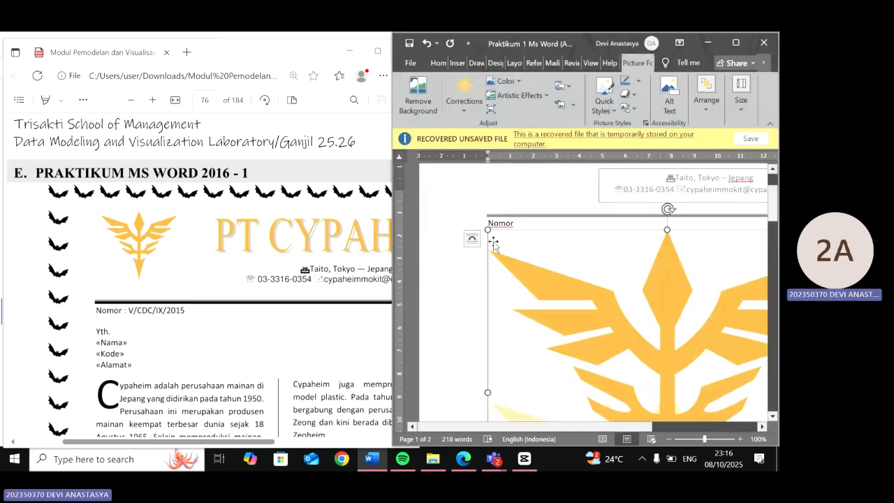
left_click_drag(487, 229, 640, 338)
scroll(642, 338, "right", 1)
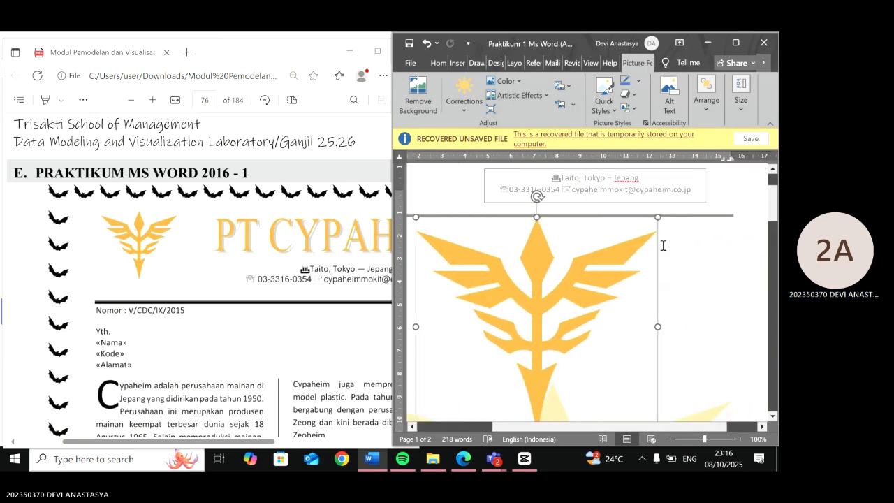
left_click_drag(658, 218, 545, 353)
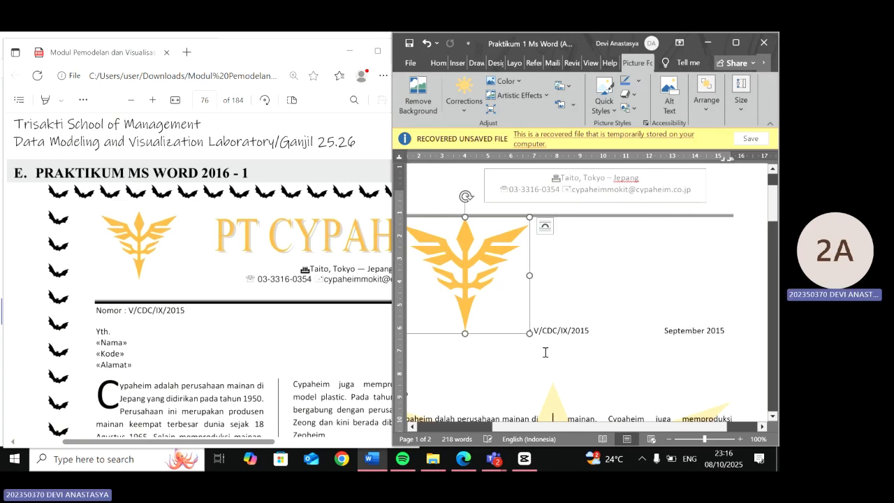
scroll(545, 353, "up", 2)
scroll(552, 345, "left", 3)
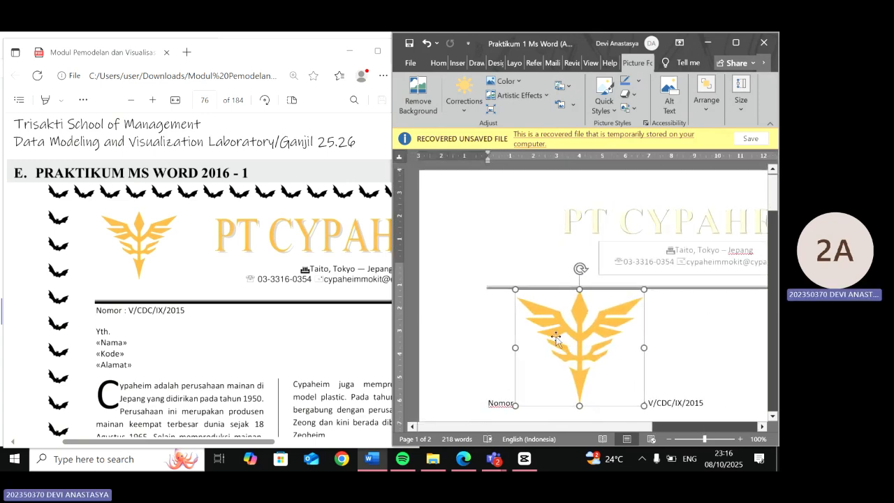
- Set the logo's text wrapping to In Front of Text
left_click(660, 300)
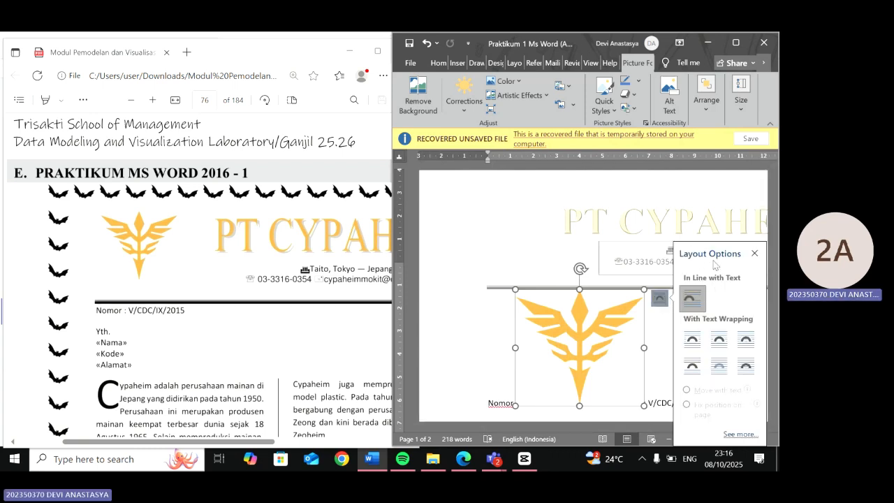
left_click(720, 349)
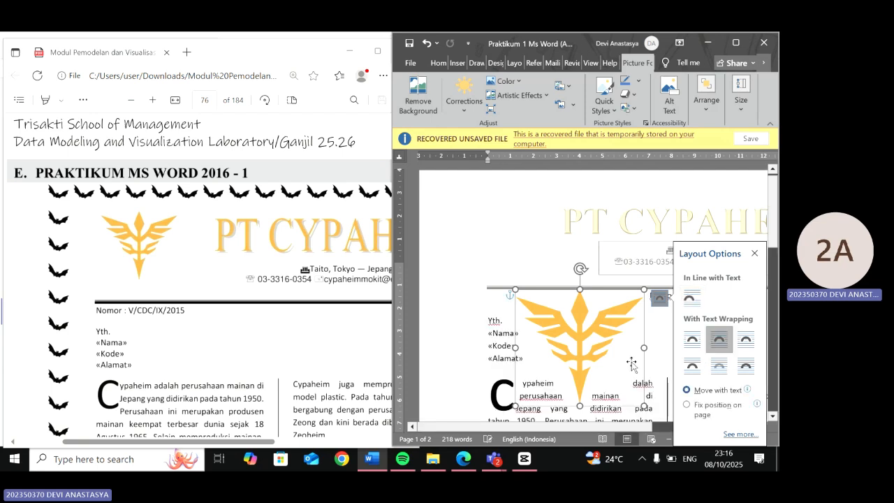
left_click_drag(603, 366, 498, 263)
left_click(540, 297)
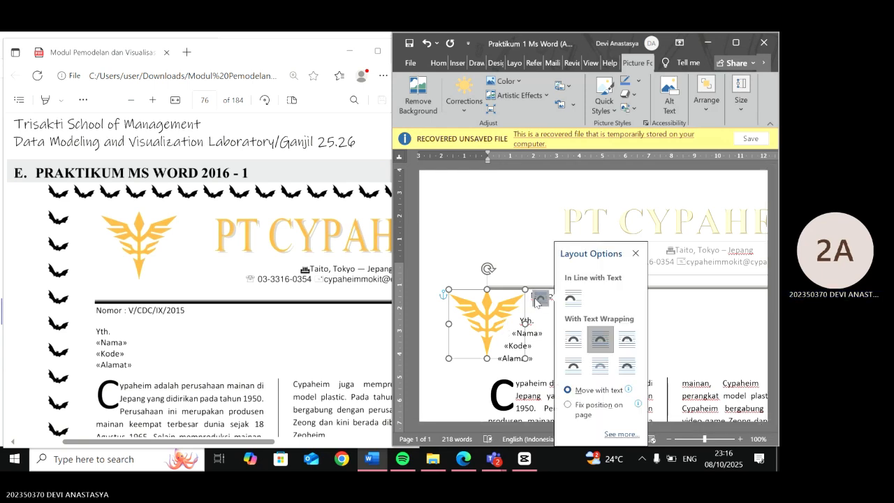
left_click(612, 362)
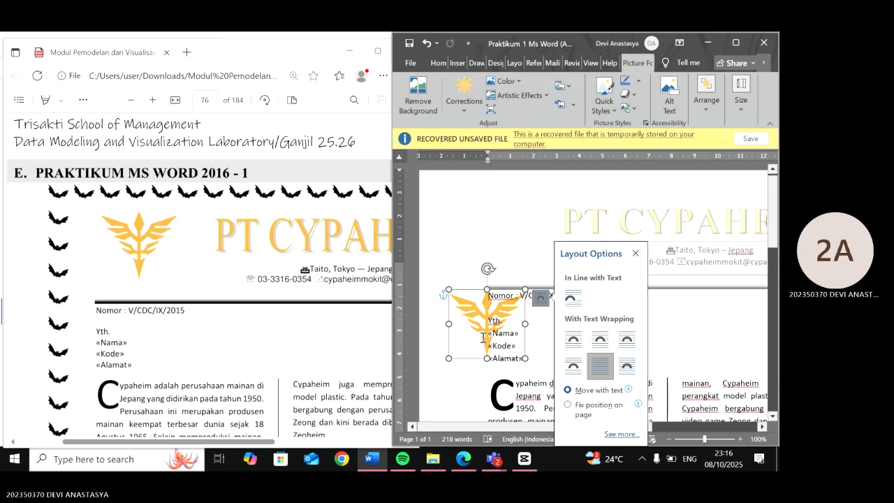
left_click(508, 249)
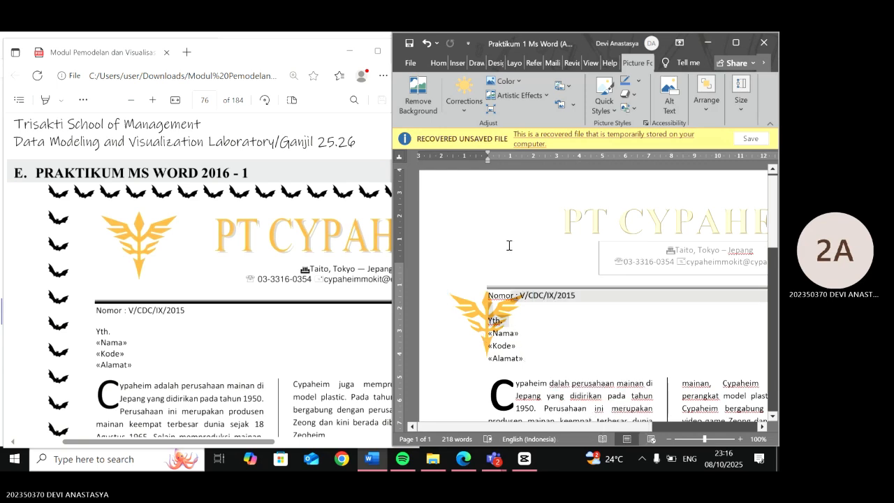
- Move the logo to the header's upper left beside the PT CYPAHEIM title and make it slightly taller
left_click(472, 309)
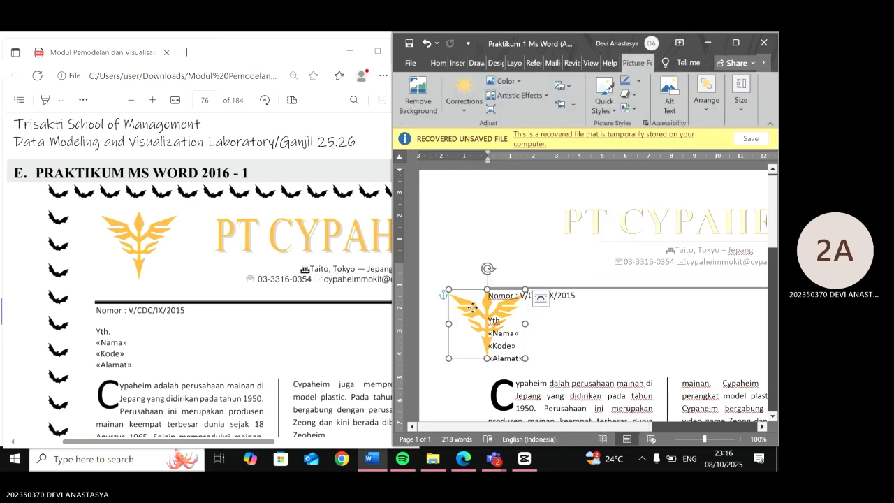
left_click_drag(472, 308, 509, 210)
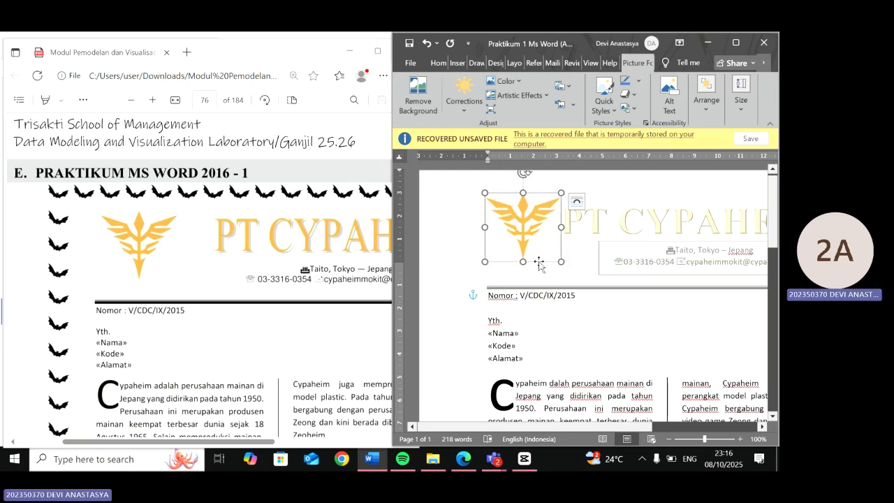
left_click_drag(524, 264, 522, 278)
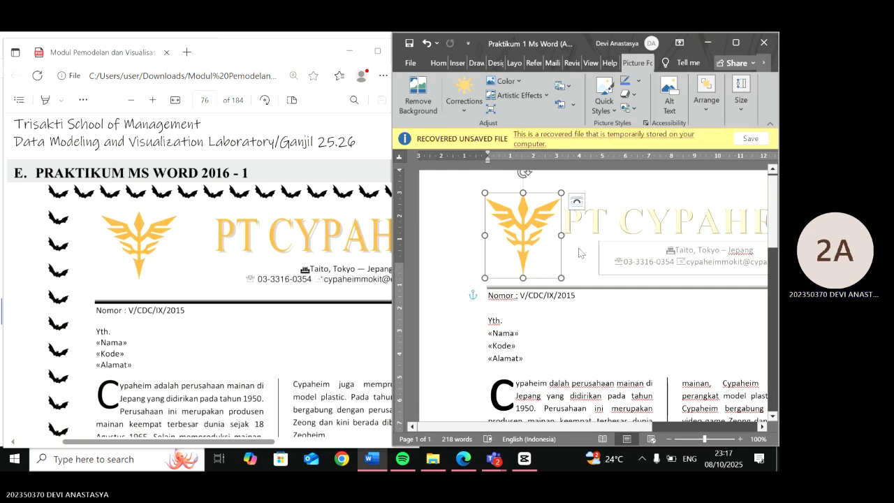
left_click(579, 295)
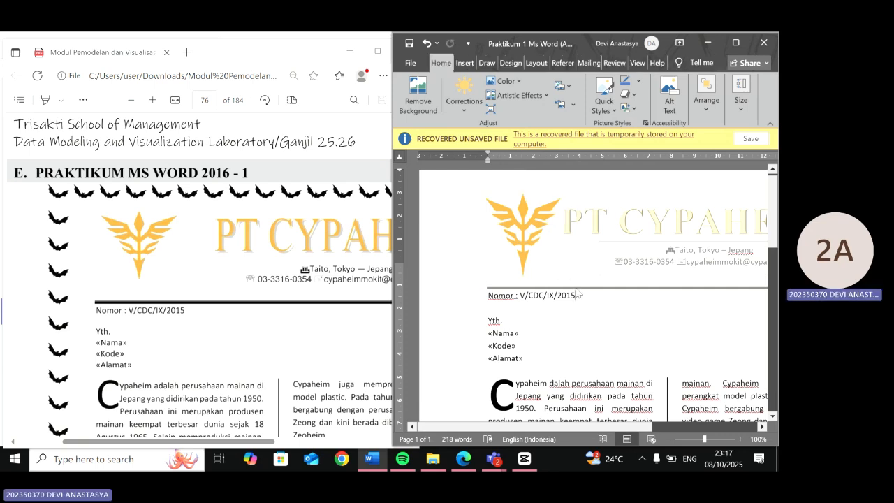
- Set the font size of the PT CYPAHEIM header title to 44
scroll(583, 351, "right", 3)
scroll(580, 350, "down", 3)
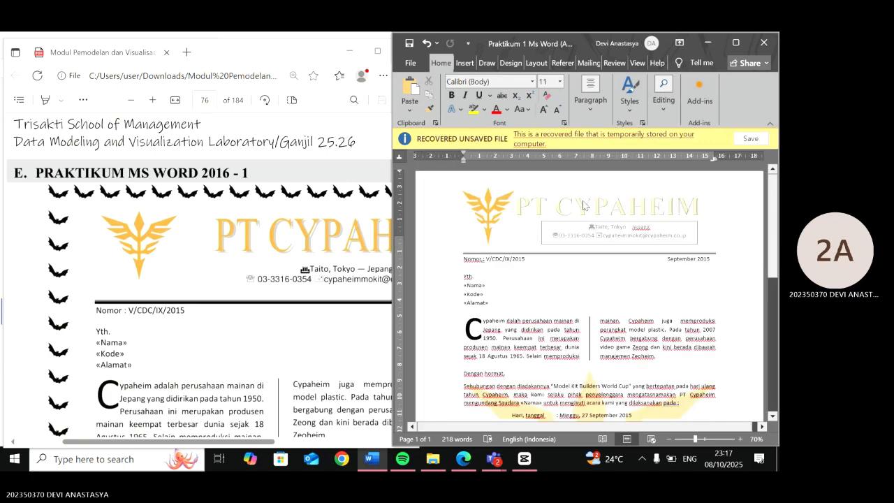
double_click(584, 204)
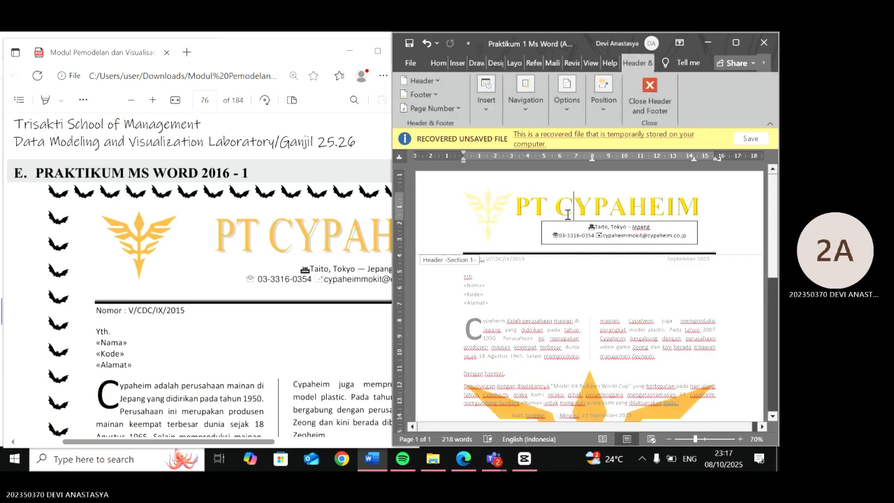
triple_click(518, 210)
left_click(438, 63)
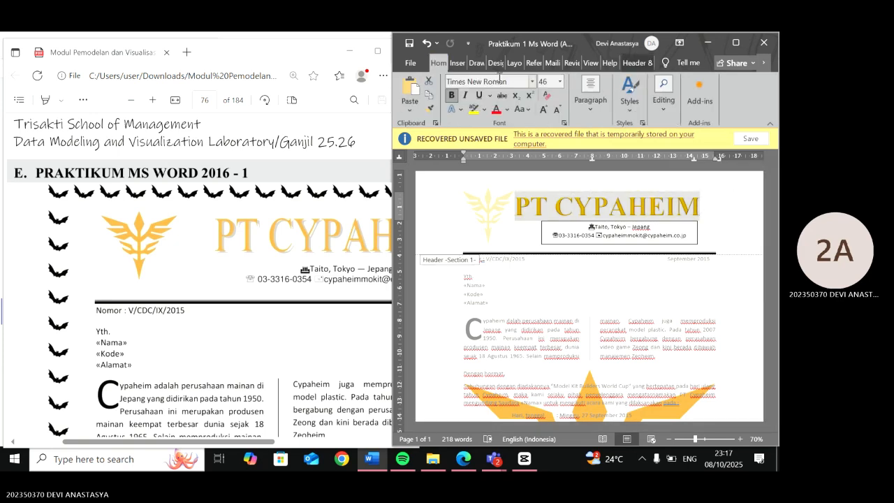
left_click(543, 80)
type("44")
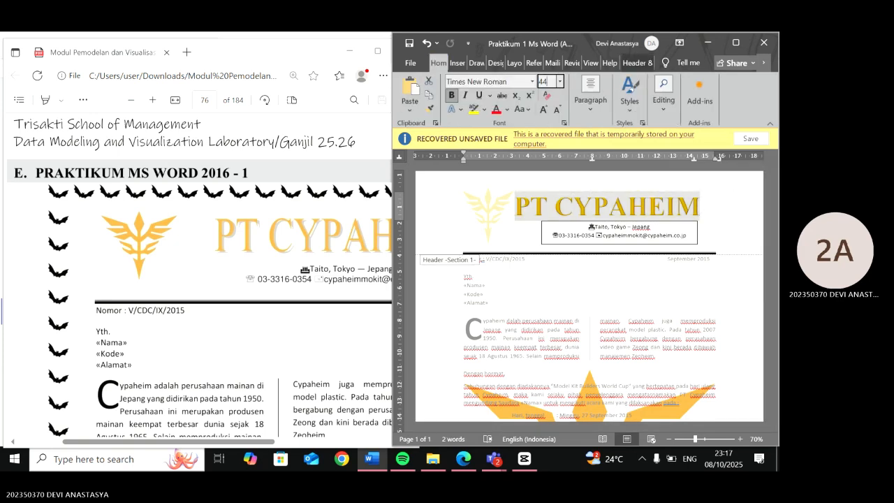
key("Return")
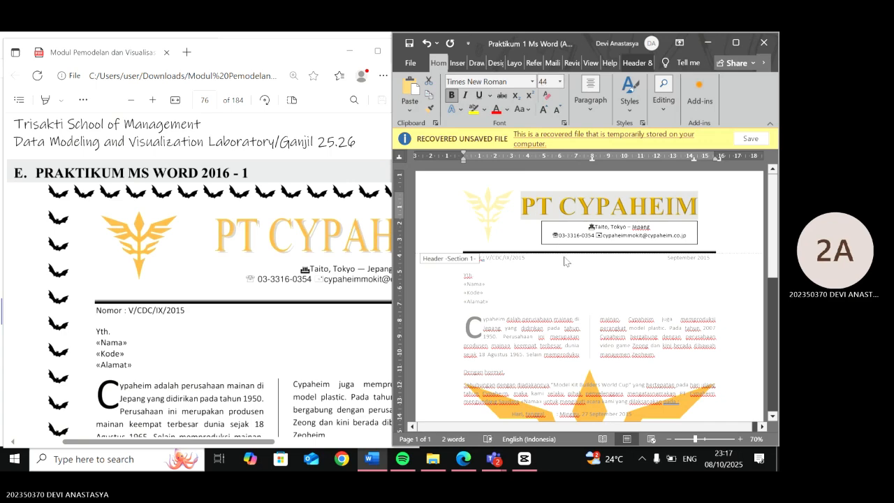
scroll(284, 321, "right", 4)
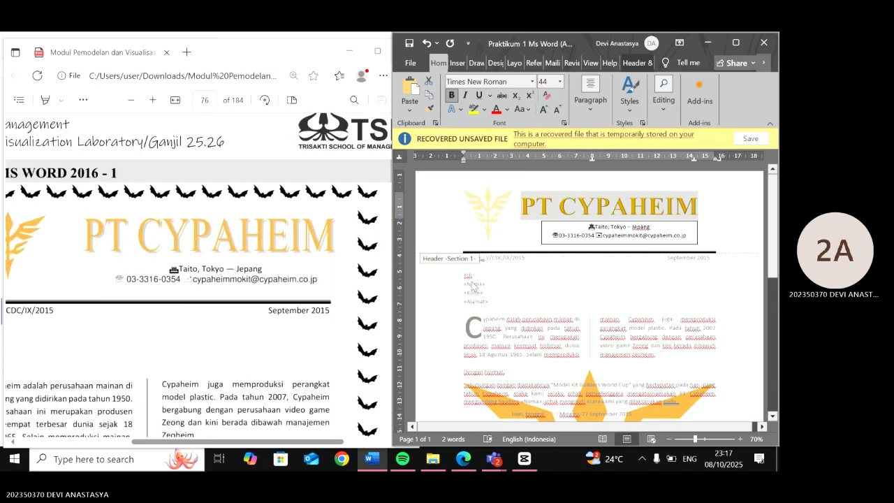
left_click(608, 192)
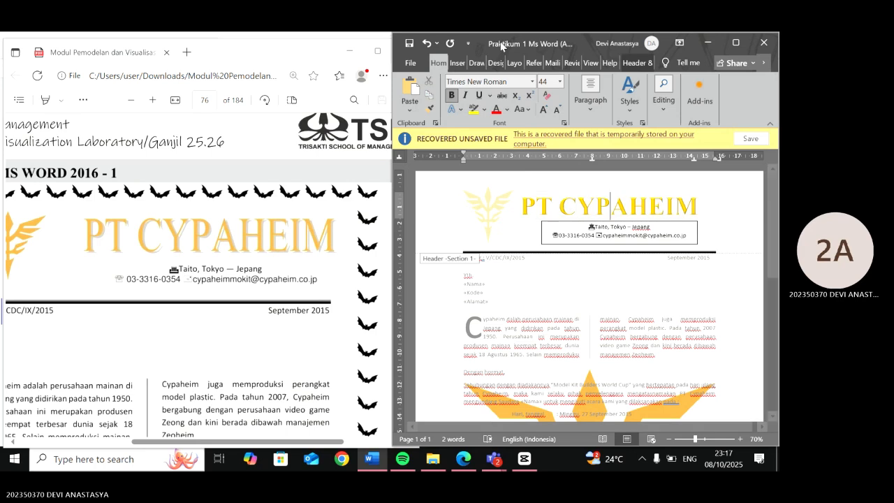
left_click(457, 62)
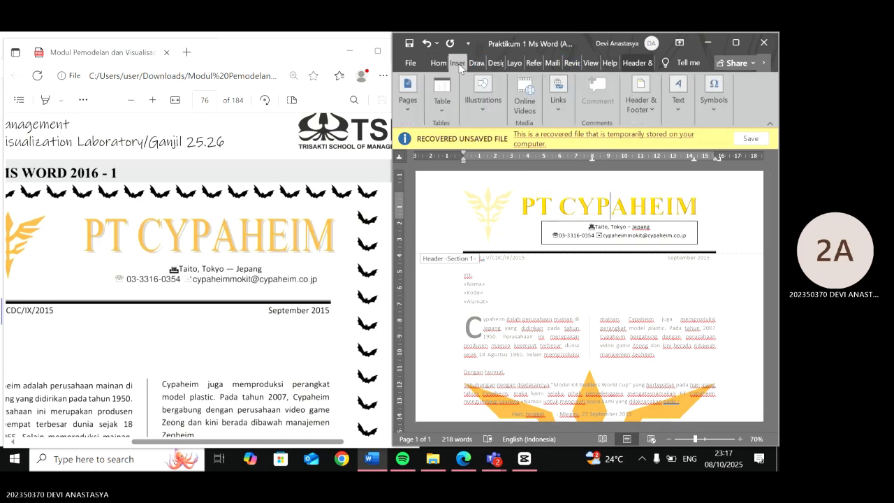
left_click(679, 96)
left_click(656, 144)
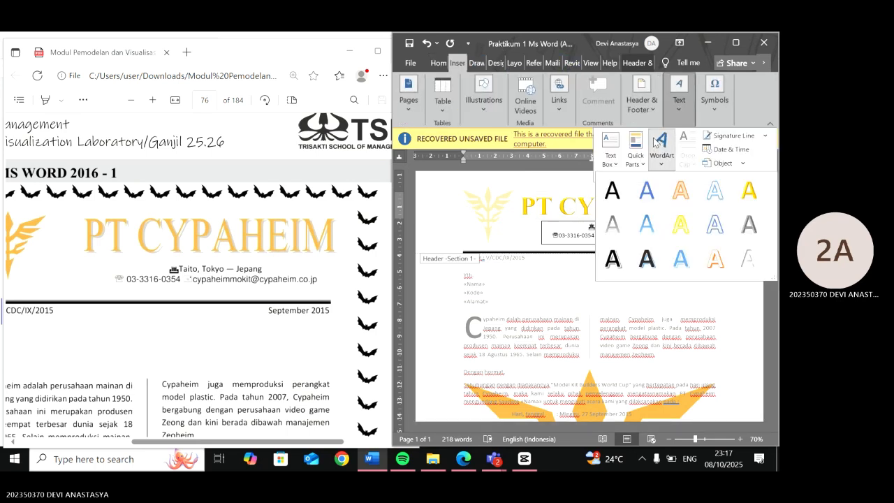
left_click(746, 185)
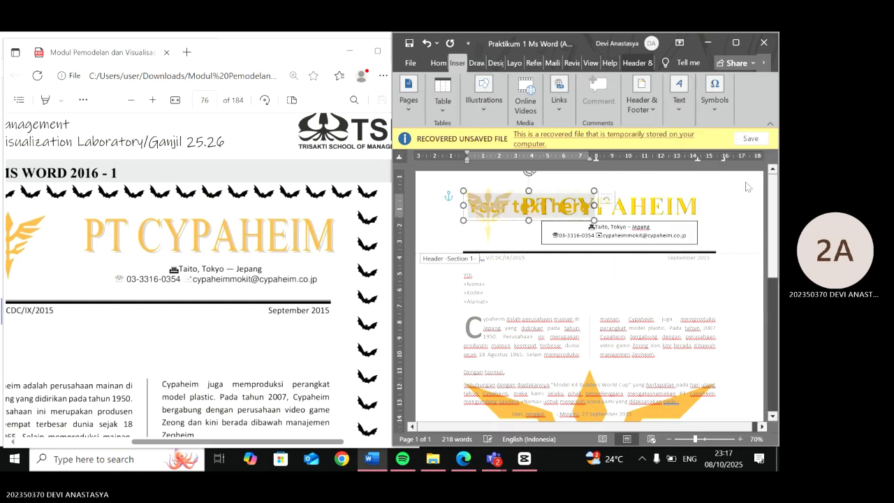
key("Delete")
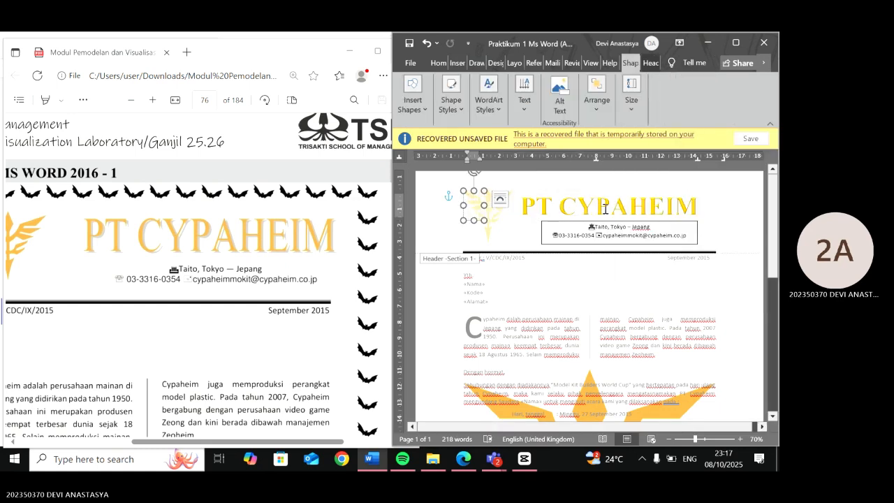
right_click(487, 218)
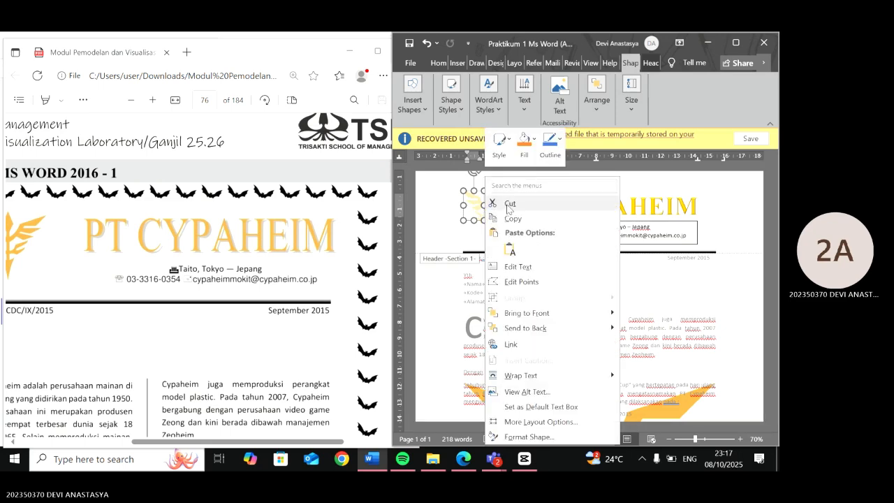
left_click(510, 203)
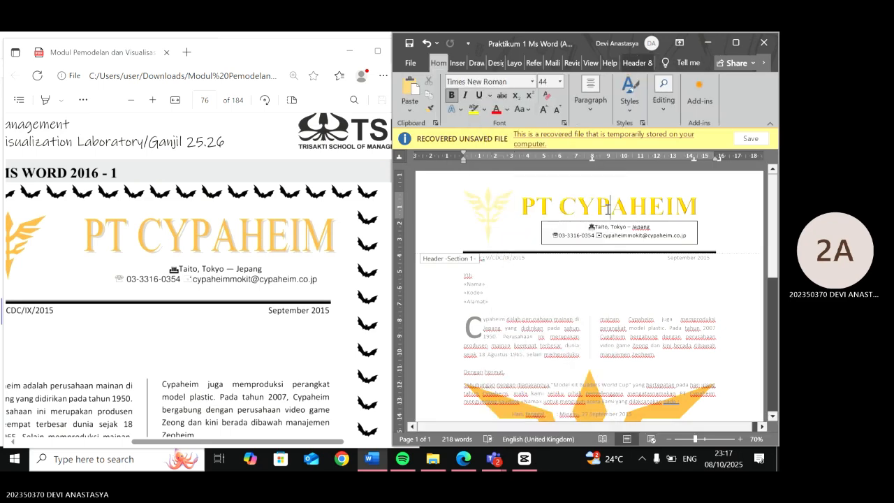
- Try to indent the PT CYPAHEIM header title with two tabs, then undo the change
left_click(524, 208)
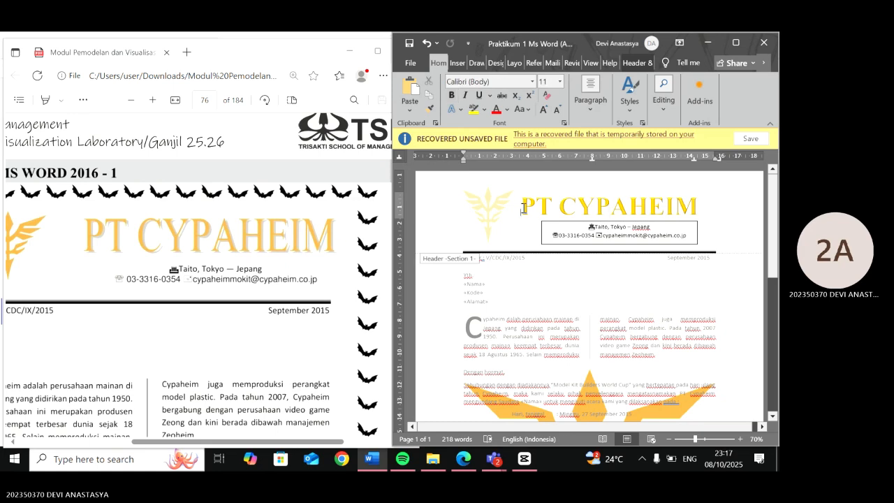
key("Tab")
key("Tab")
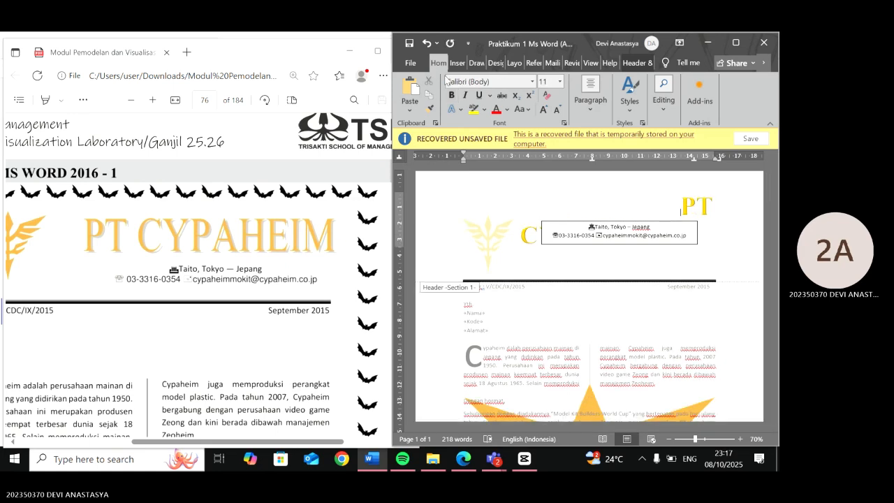
key("ctrl+z")
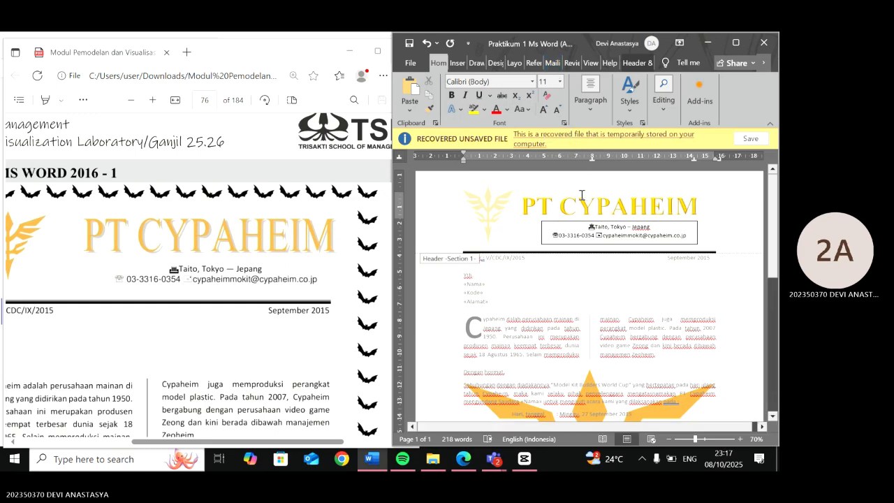
left_click(531, 202)
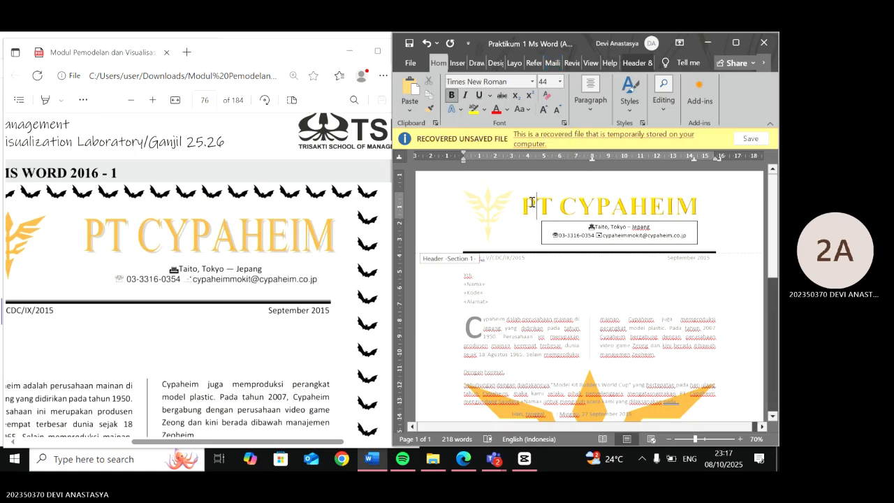
right_click(533, 203)
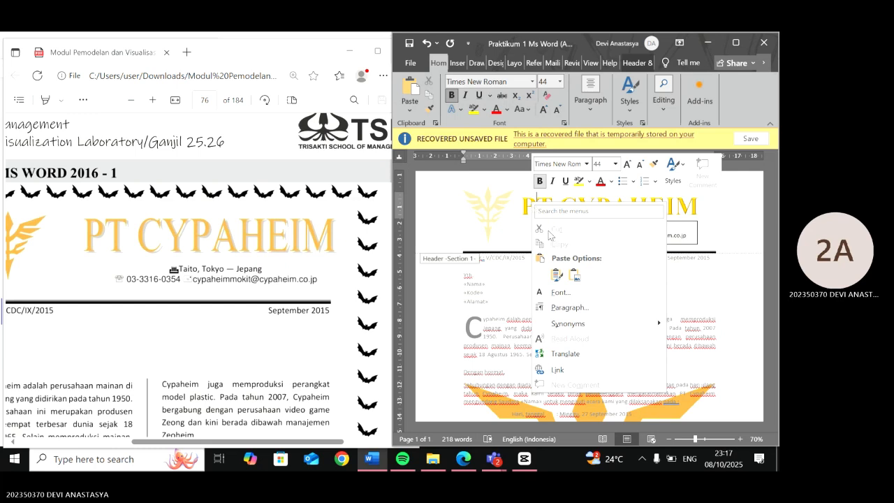
left_click(521, 207)
left_click(519, 209)
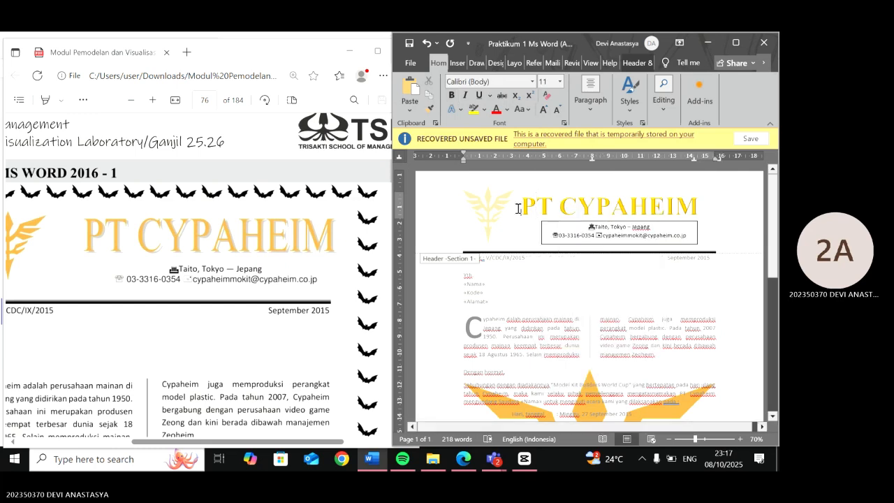
key("Tab")
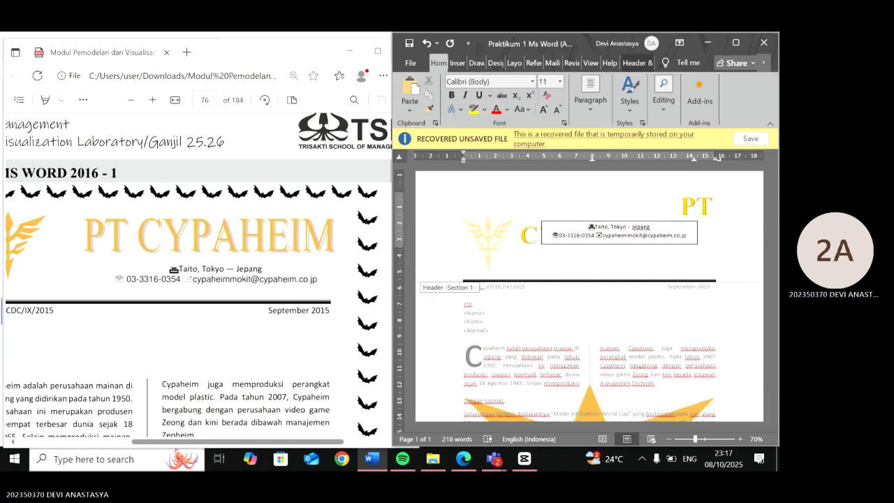
key("BackSpace")
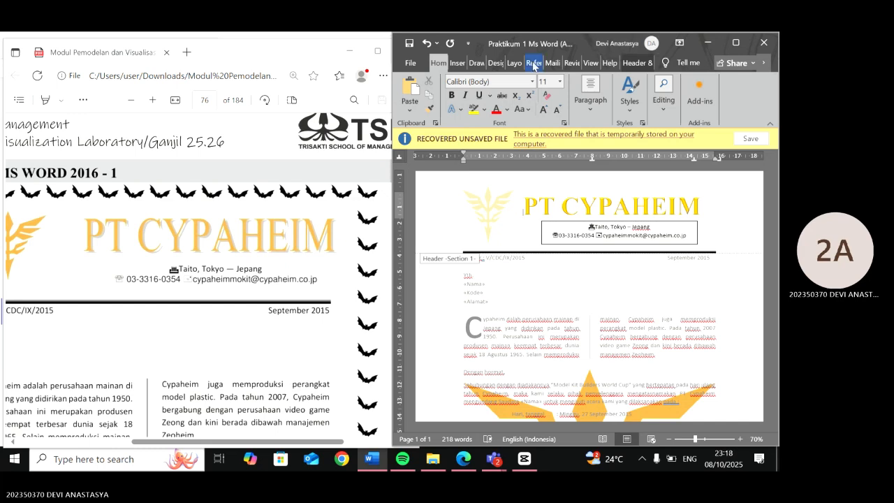
left_click(468, 63)
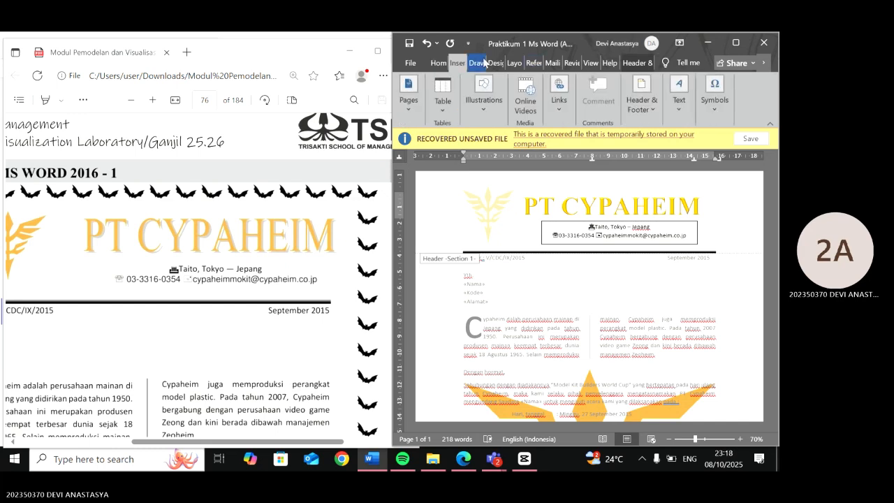
left_click(482, 63)
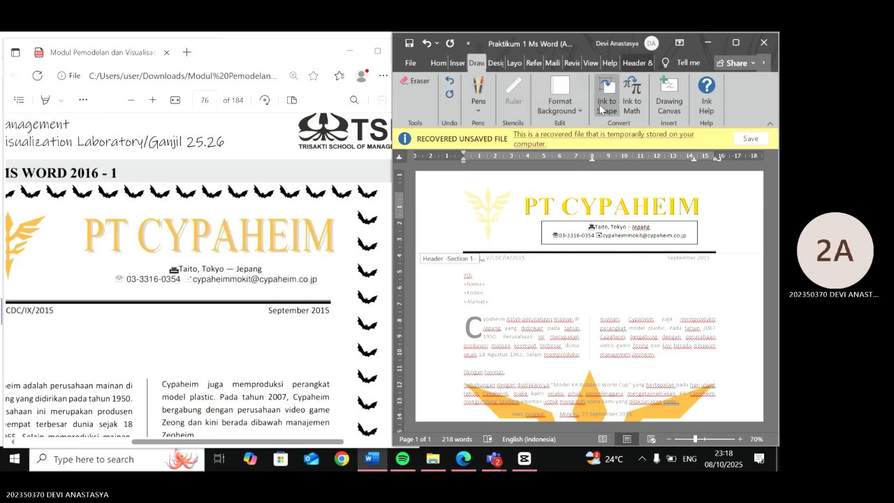
left_click(495, 63)
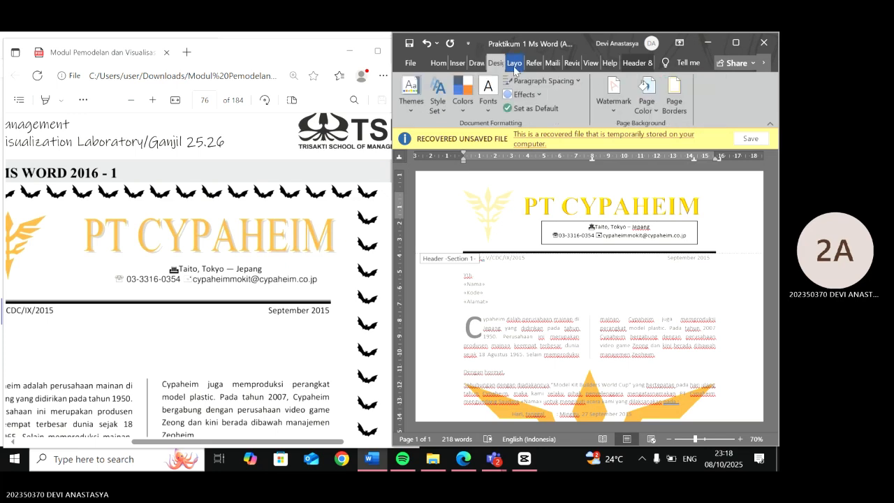
left_click(439, 63)
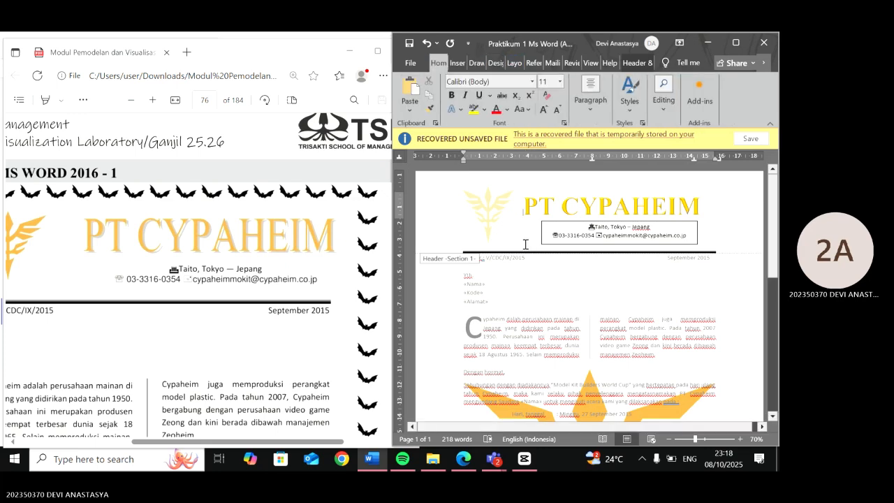
- Remove the outline from the address text box under the PT CYPAHEIM title
scroll(554, 248, "right", 1)
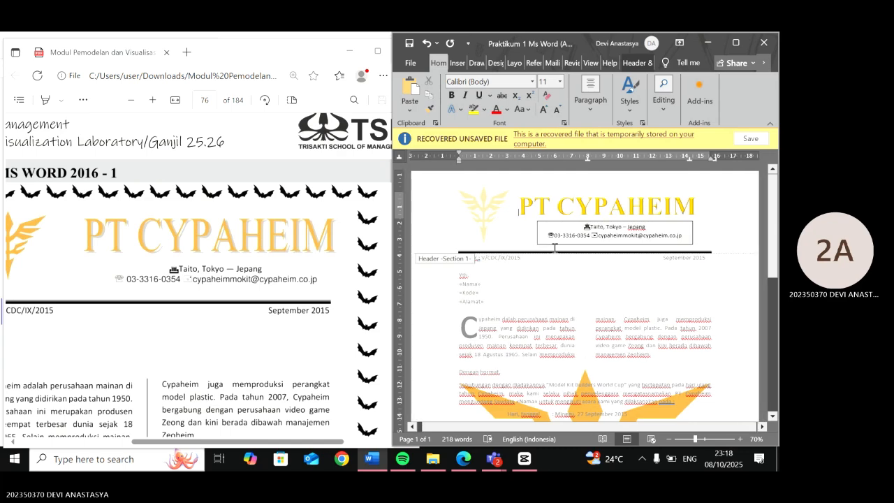
scroll(555, 248, "down", 1)
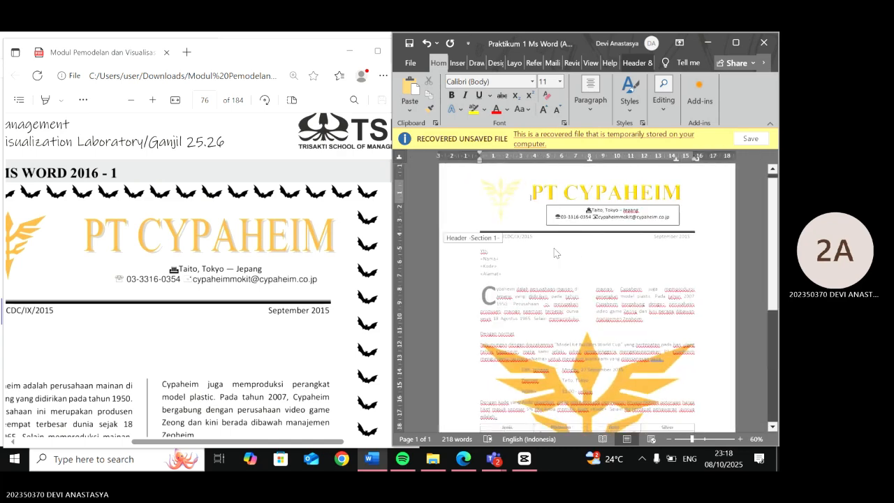
scroll(555, 252, "up", 1)
left_click(615, 222)
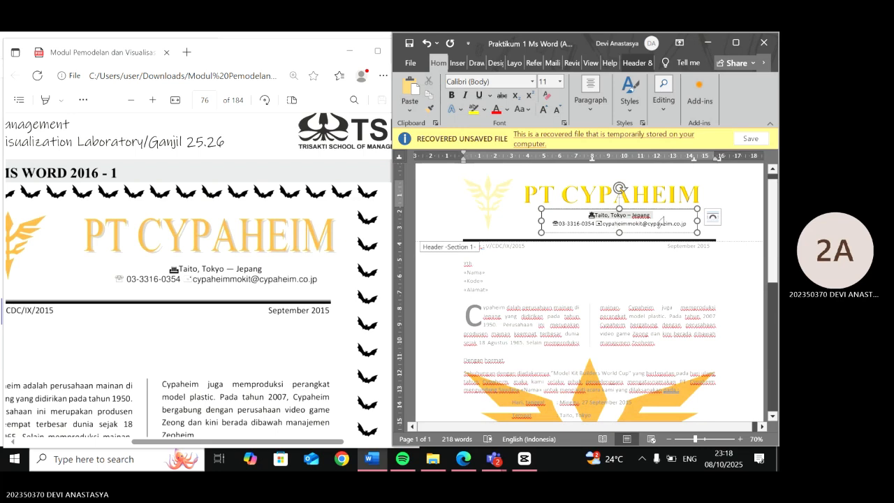
left_click_drag(660, 222, 689, 233)
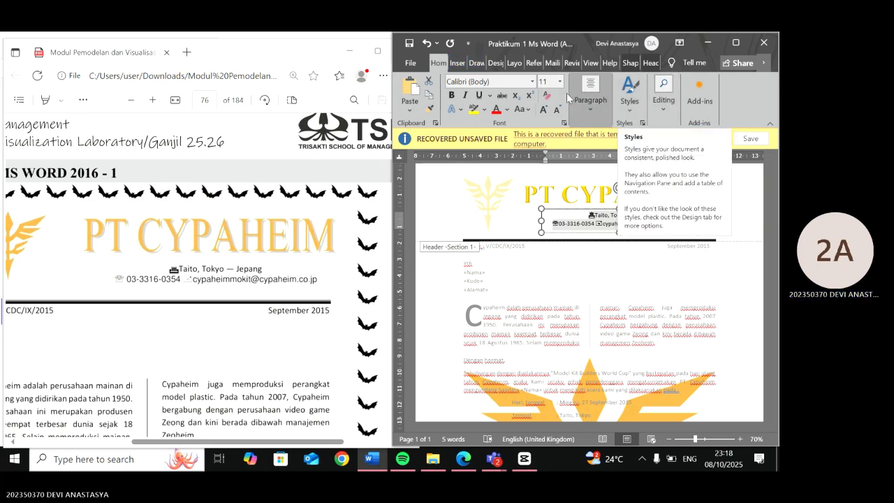
left_click(461, 62)
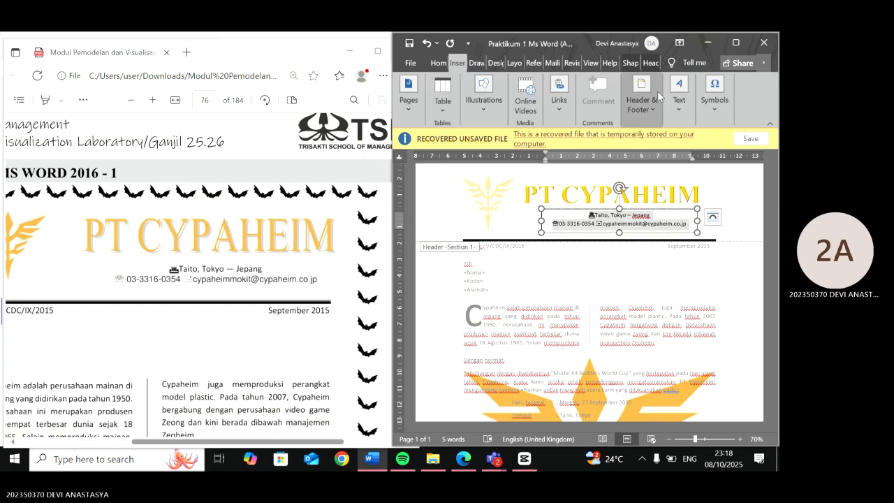
left_click(679, 98)
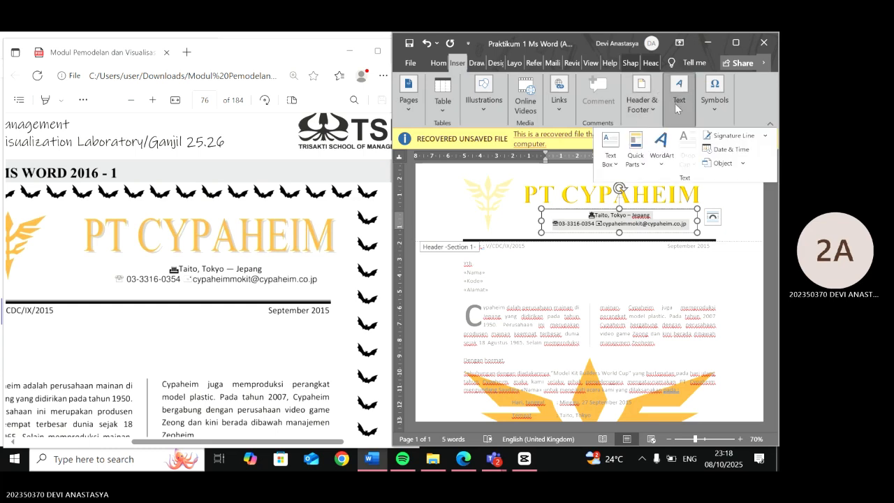
right_click(660, 224)
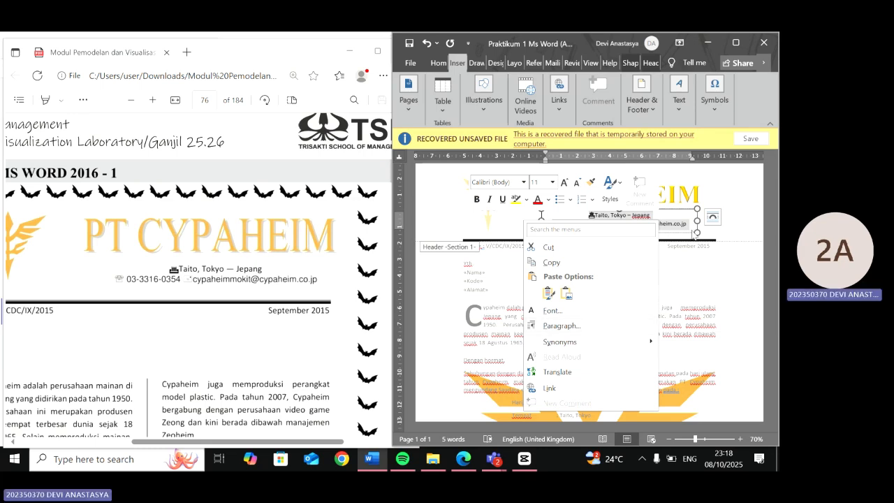
left_click(698, 232)
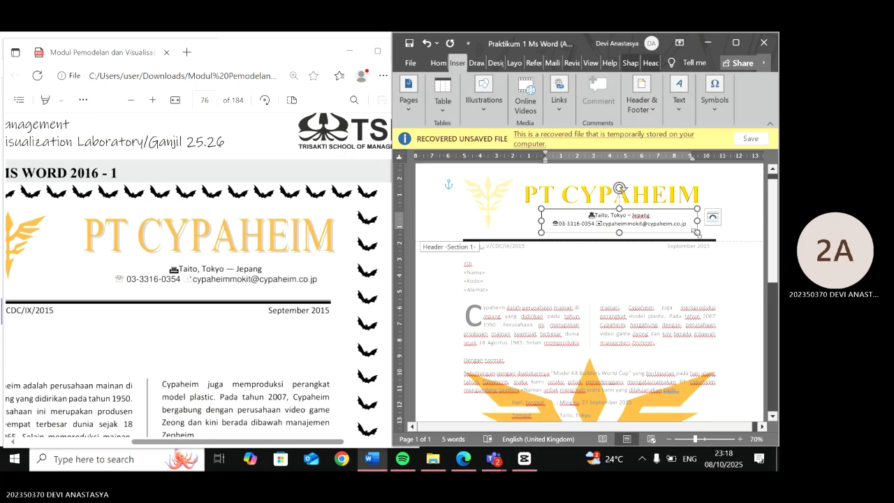
right_click(697, 231)
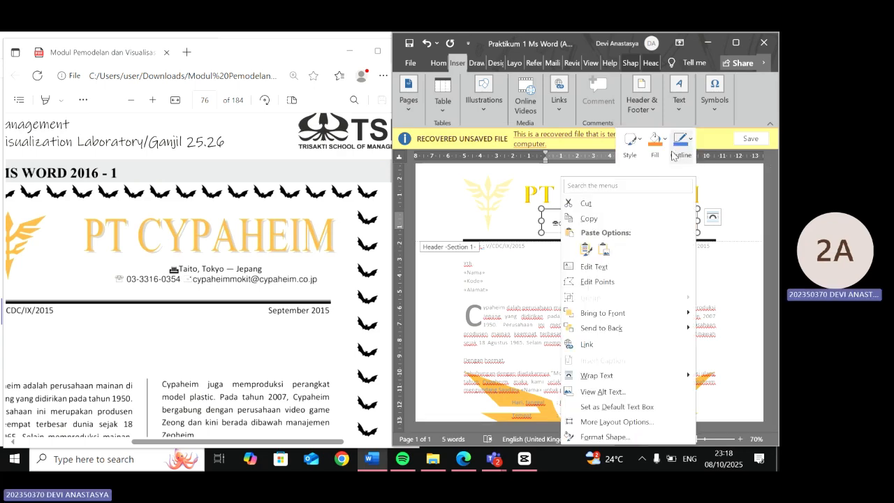
left_click(675, 153)
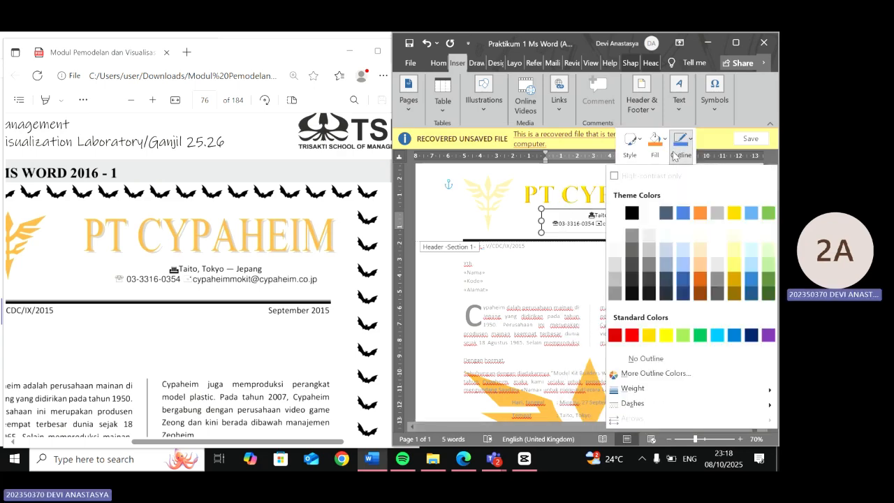
left_click(635, 356)
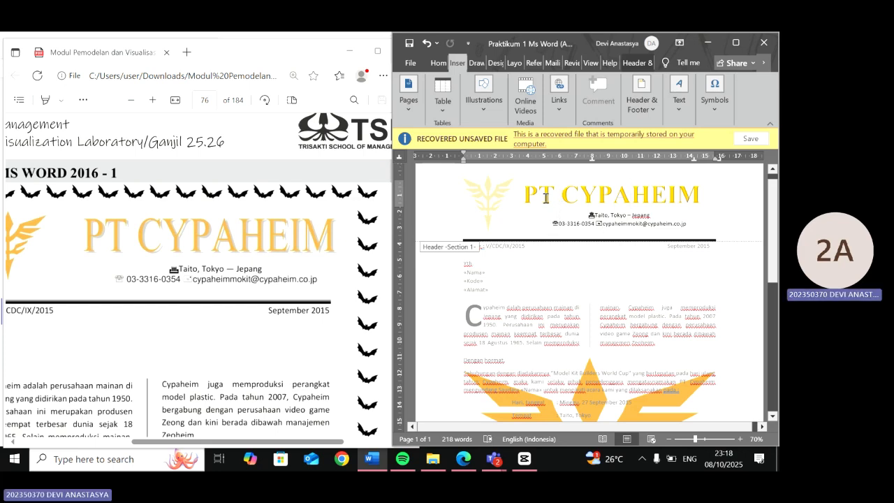
- Delete the extra space in front of the PT CYPAHEIM title so it sits closer to the logo
double_click(545, 198)
left_click(529, 199)
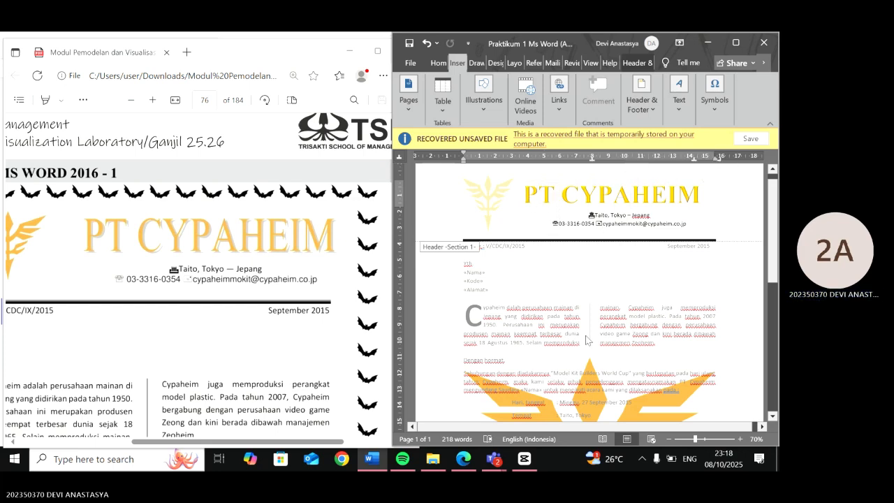
scroll(586, 340, "down", 2, "ctrl")
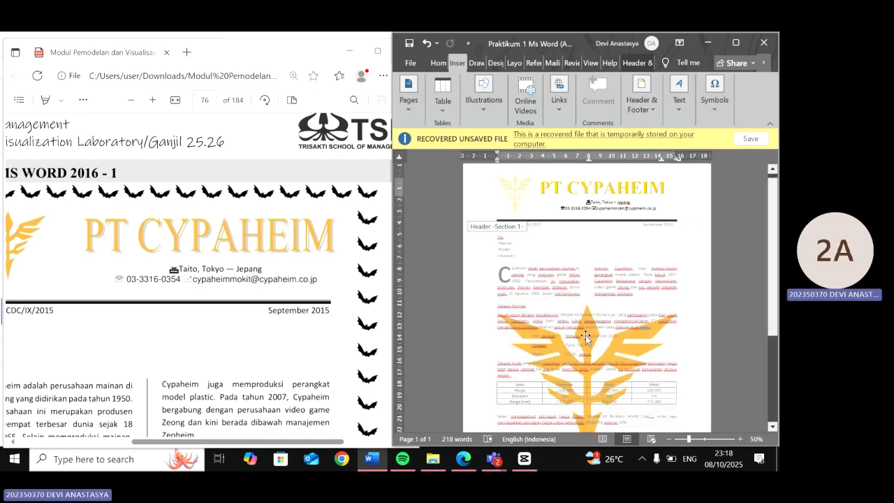
key("ctrl+z")
left_click(511, 198)
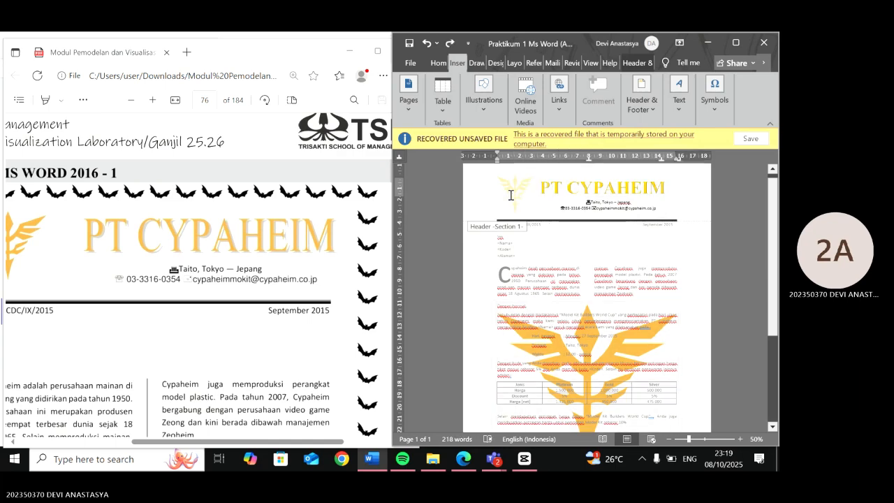
left_click(510, 200)
scroll(510, 200, "up", 5)
double_click(510, 200)
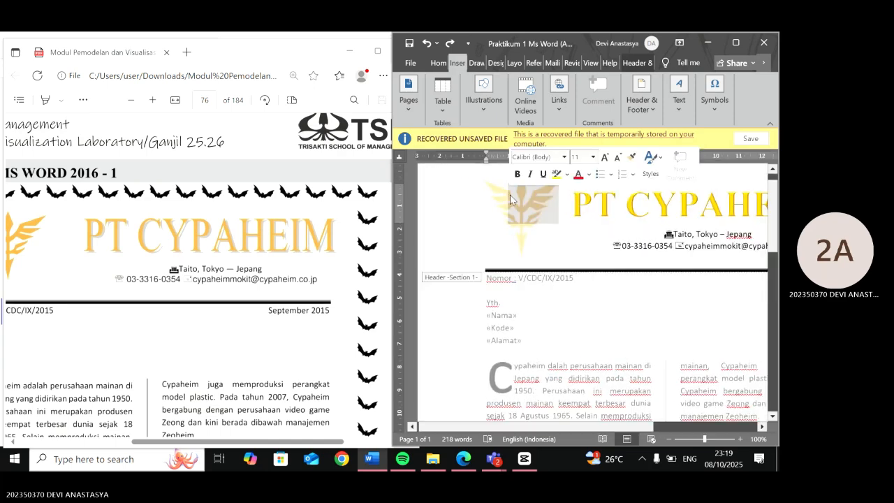
left_click(504, 196)
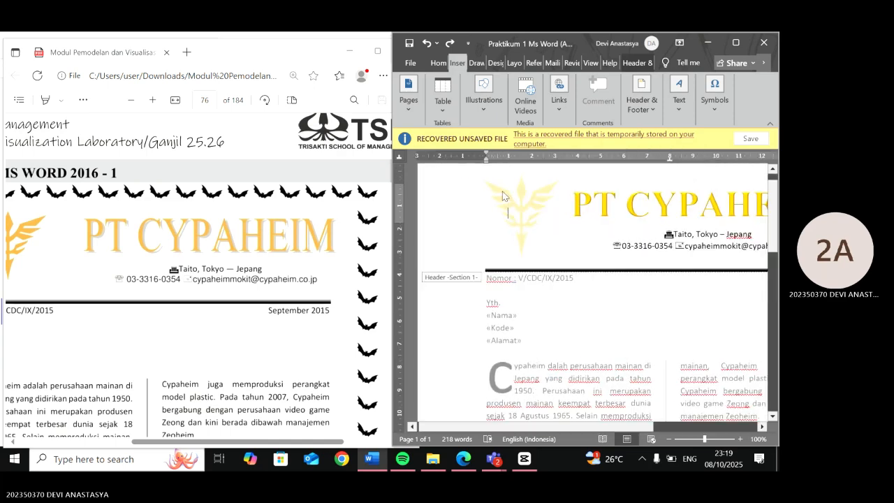
double_click(504, 197)
key("BackSpace")
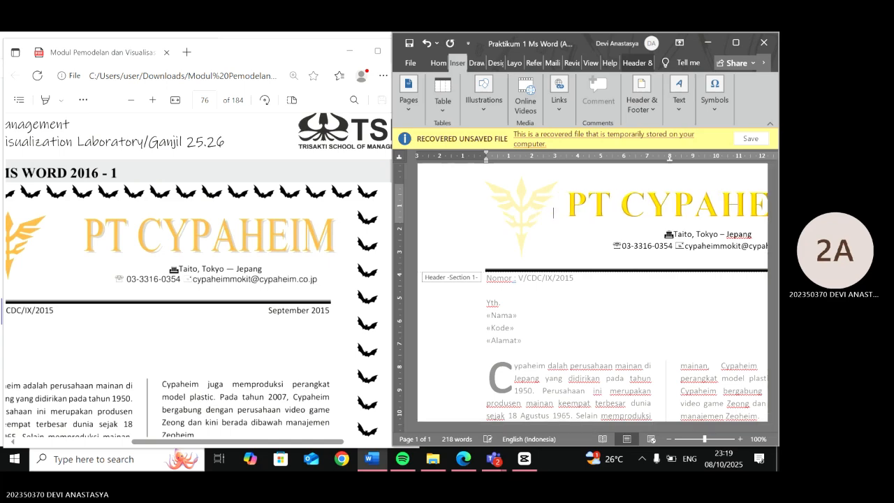
scroll(539, 213, "down", 2, "ctrl")
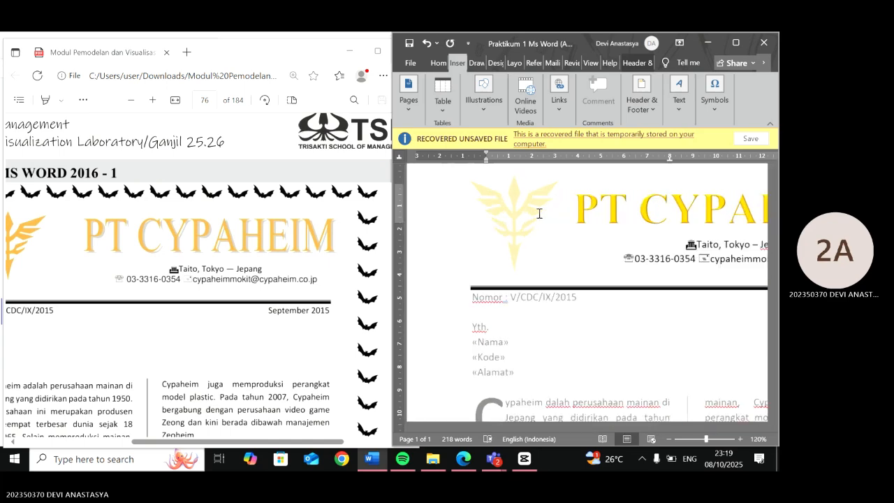
left_click(495, 240)
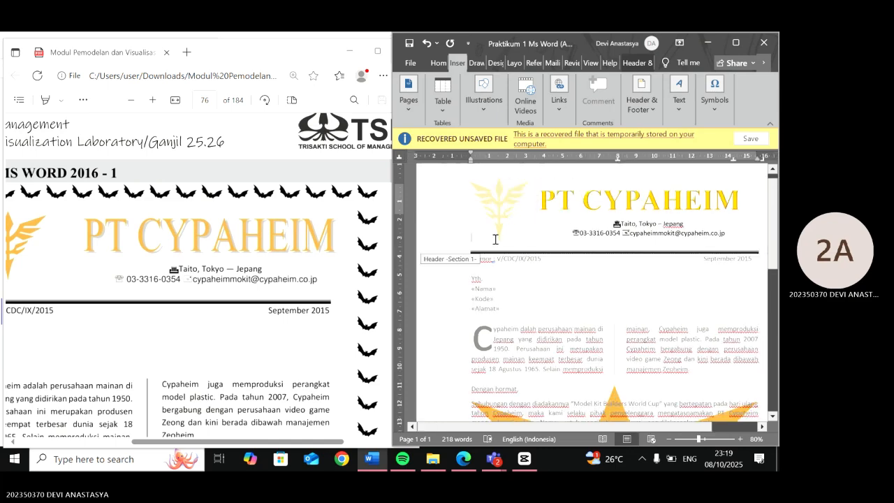
double_click(495, 240)
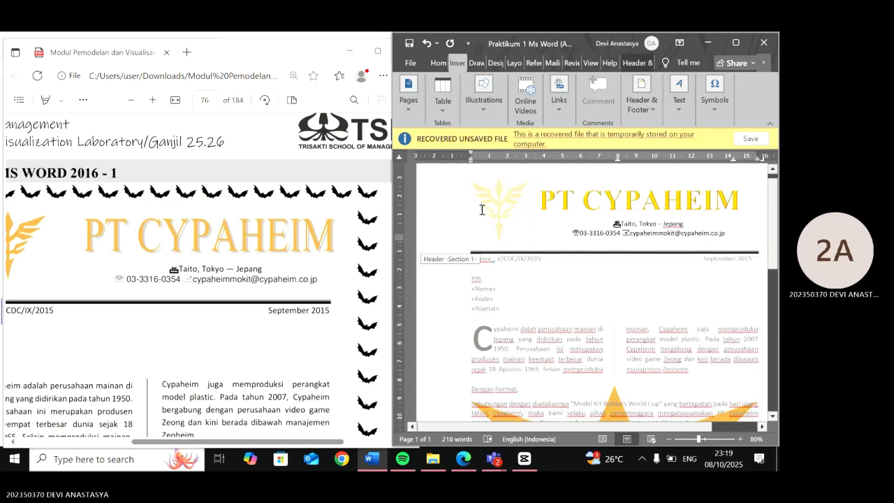
triple_click(482, 211)
left_click(525, 219)
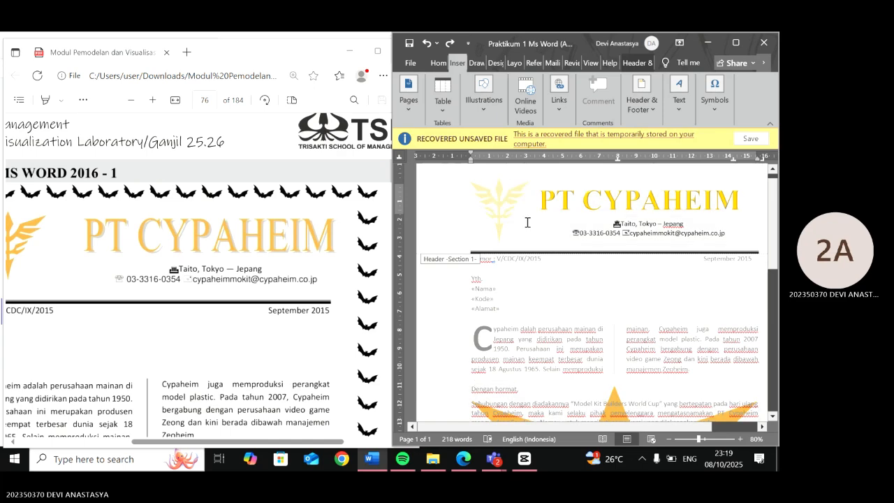
- Scroll through the letter and read the practicum requirements on the module's next page
scroll(525, 227, "down", 6)
scroll(525, 228, "up", 4)
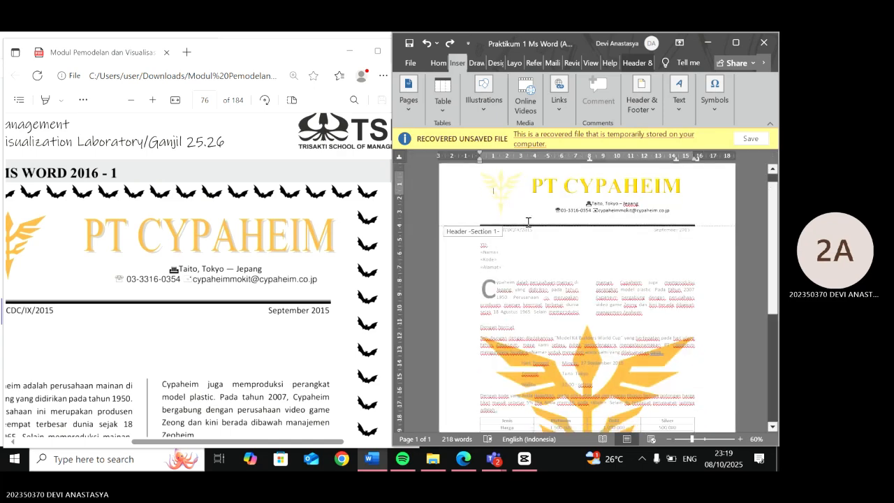
scroll(528, 222, "down", 6)
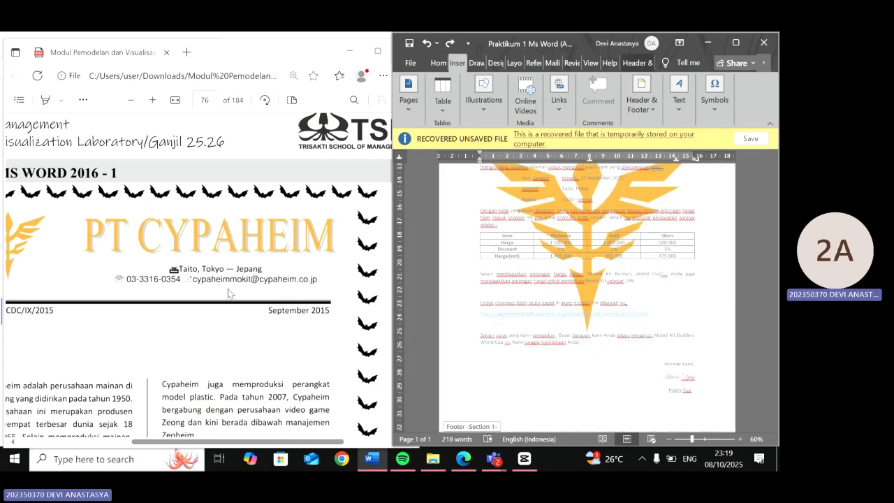
scroll(229, 293, "down", 10)
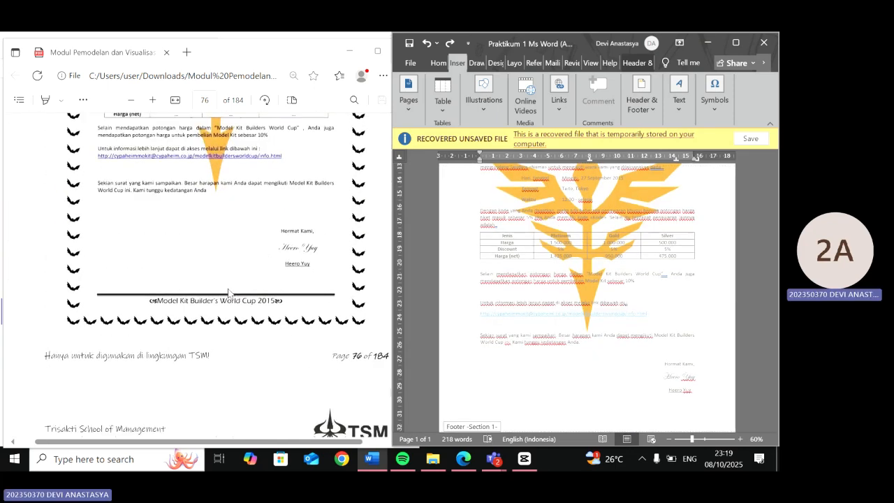
scroll(229, 294, "down", 8)
left_click(216, 345)
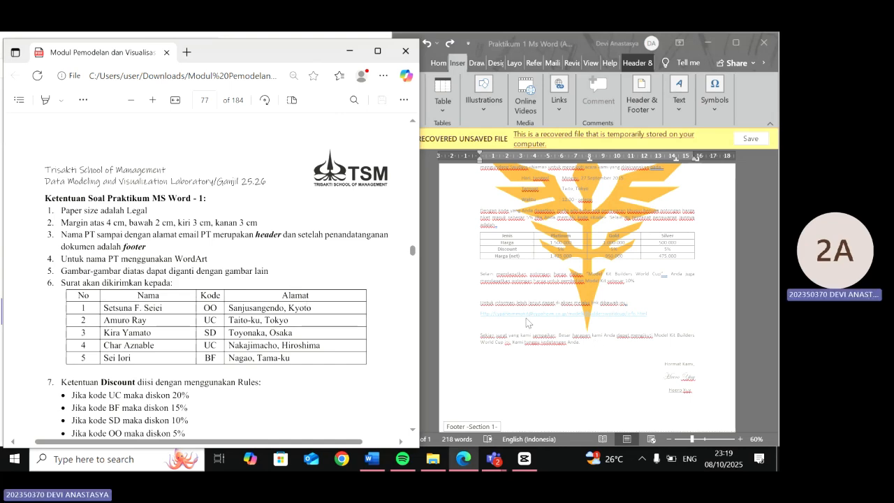
scroll(527, 322, "down", 1)
- Open the footer and enter the text "Model Kit Builder's World Cup 2015"
left_click(528, 361)
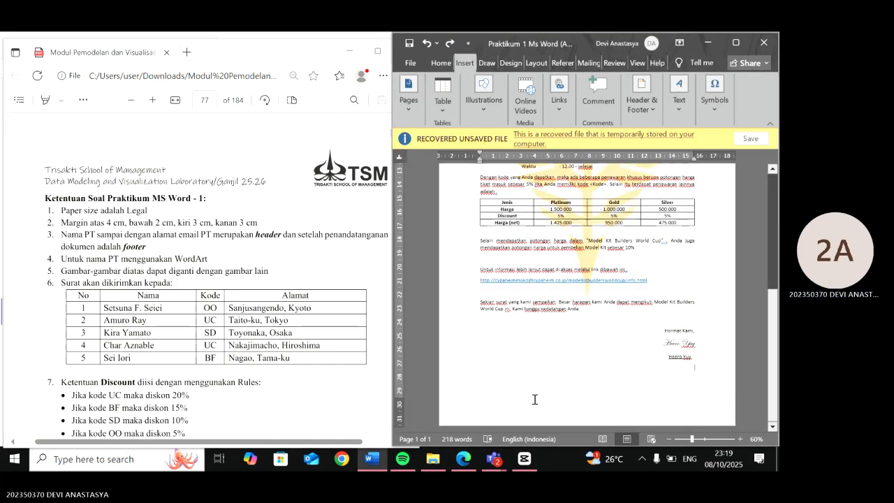
right_click(541, 408)
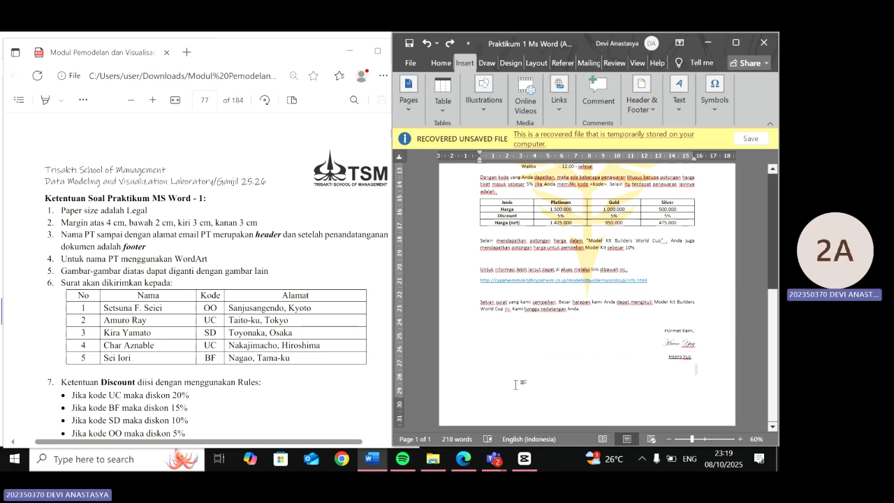
double_click(531, 371)
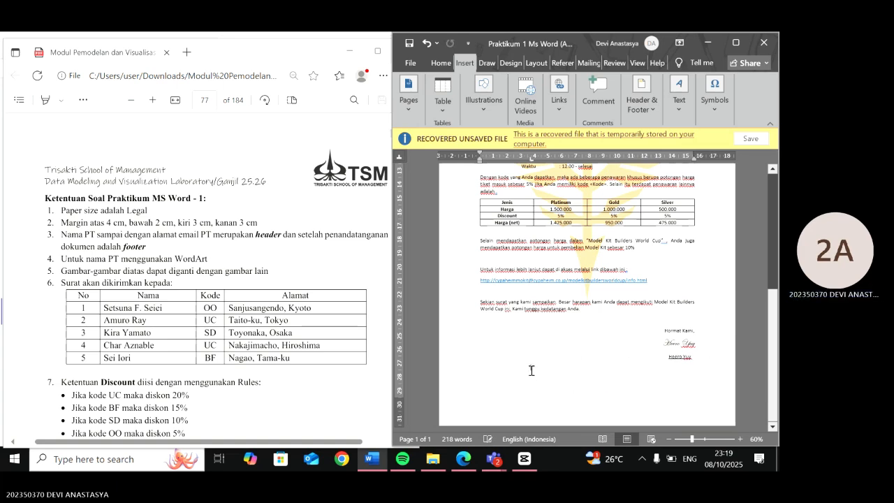
double_click(554, 422)
type("Mod")
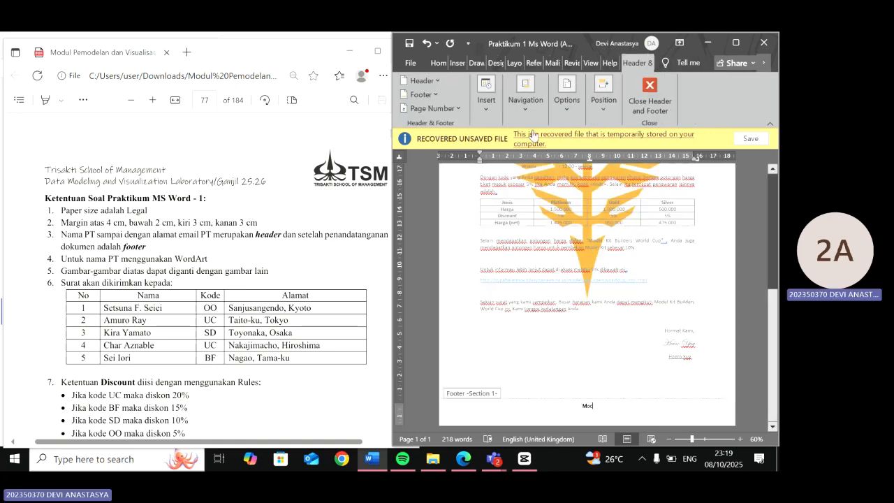
left_click(437, 63)
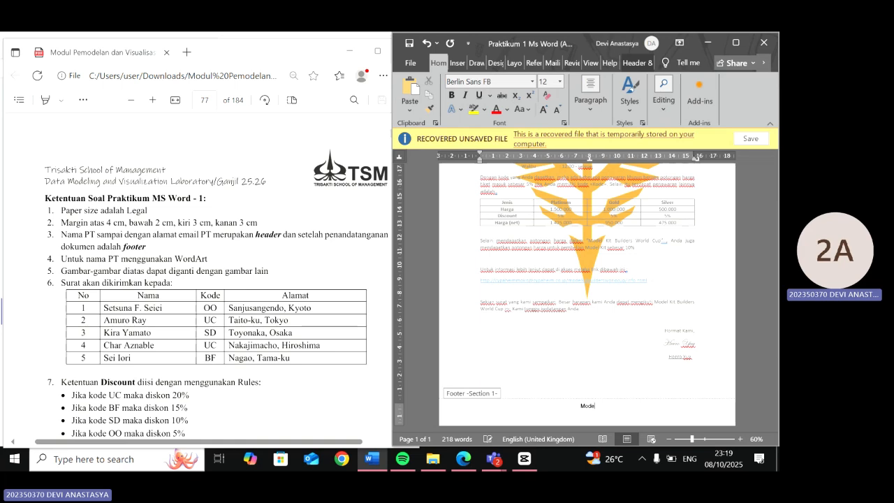
key("BackSpace")
type("del")
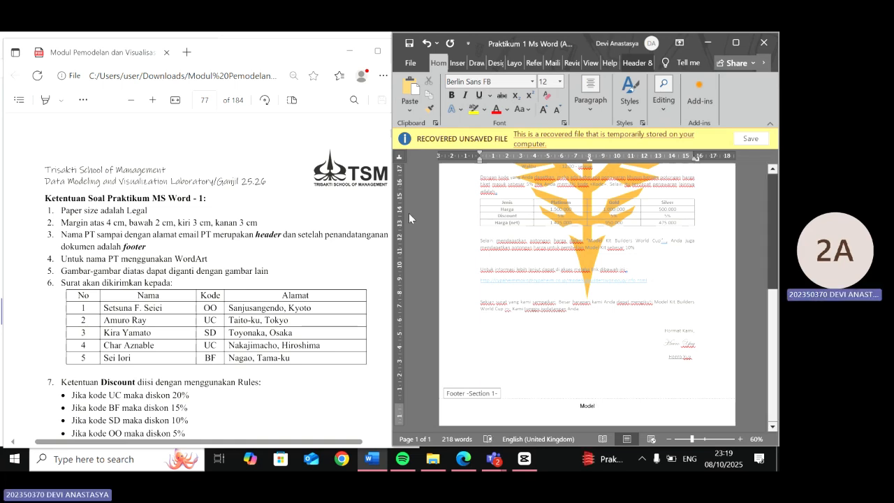
scroll(409, 213, "up", 1)
scroll(217, 280, "up", 3)
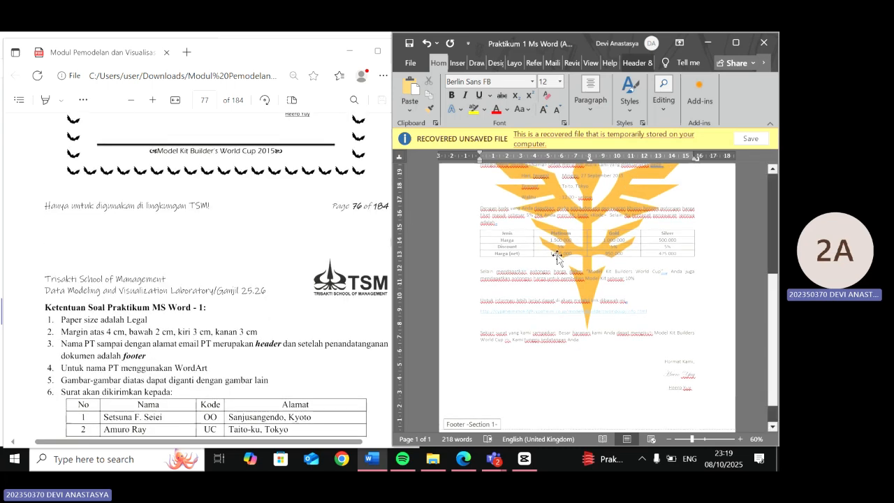
scroll(558, 258, "down", 1)
scroll(557, 259, "down", 1)
type("K")
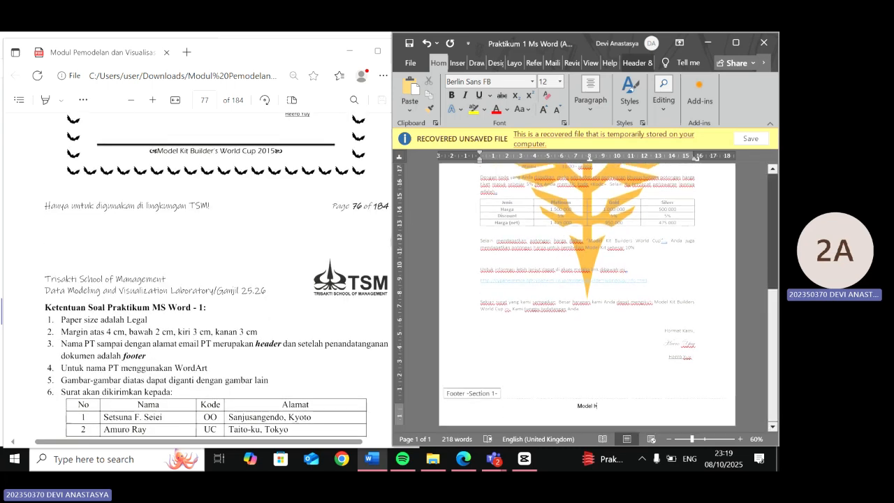
type("it Nui")
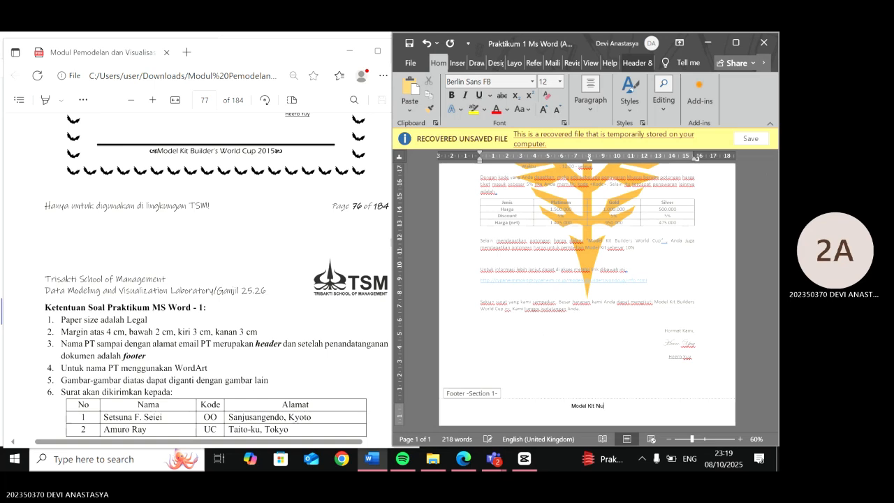
key("BackSpace")
key("BackSpace")
key("BackSpace")
type("Builders")
key("BackSpace")
type("'s World Cup")
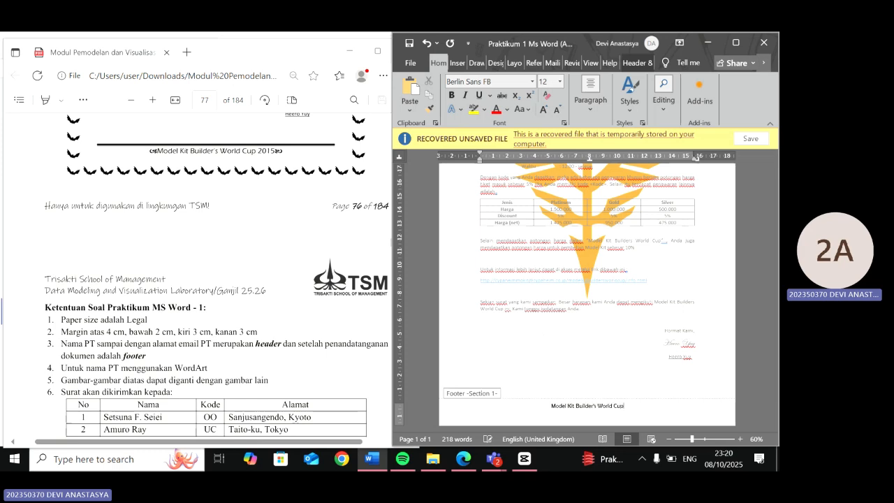
key("BackSpace")
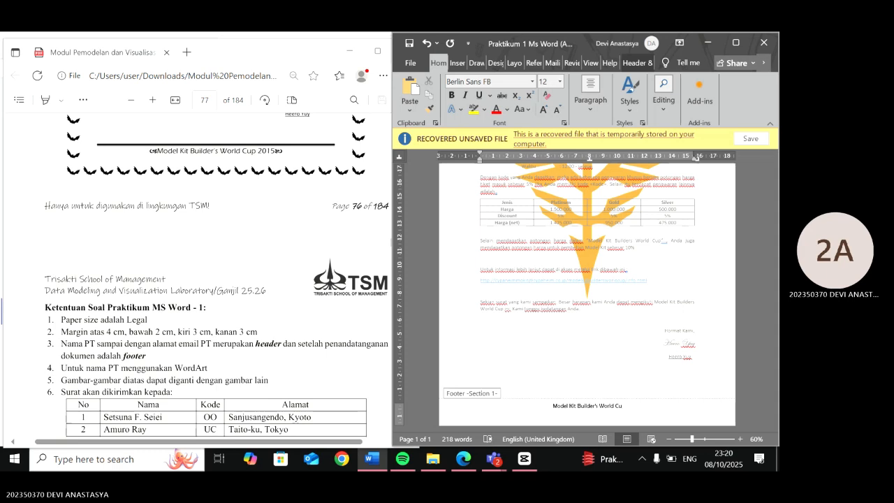
type("p 2015")
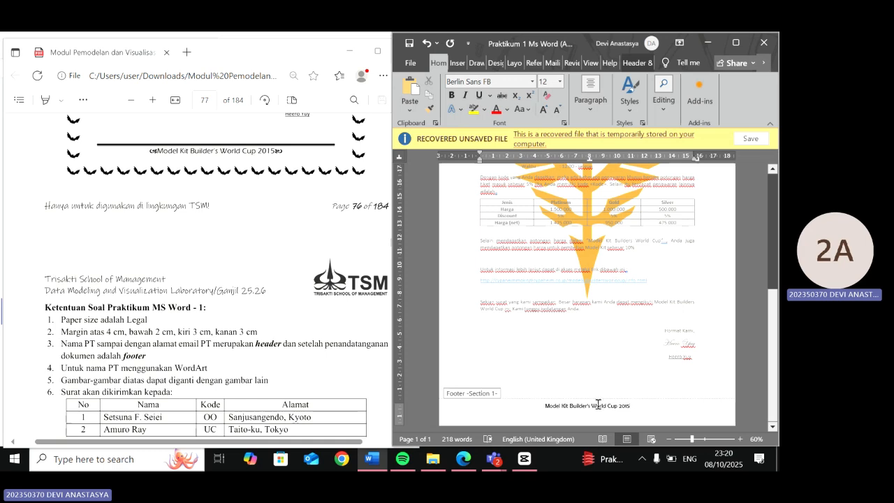
- Insert decorative ornament symbols at the start and end of the footer text
left_click_drag(632, 405, 543, 409)
left_click(543, 409)
left_click(552, 64)
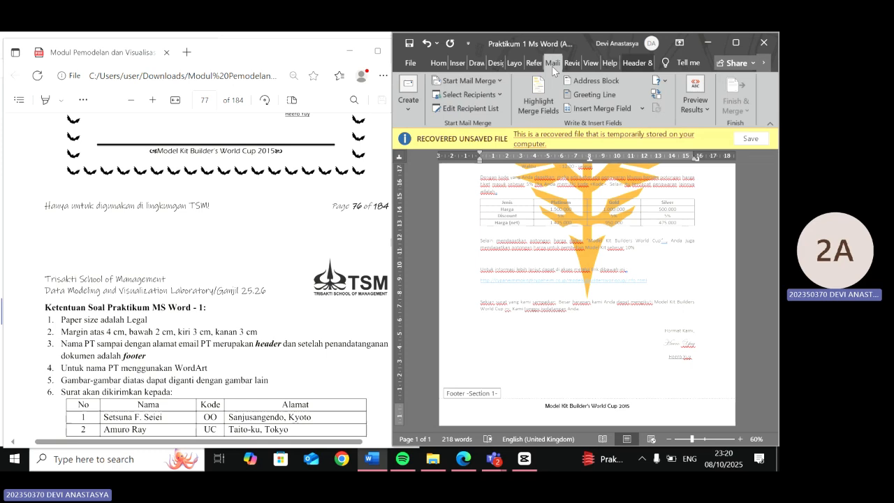
left_click(457, 63)
left_click(723, 97)
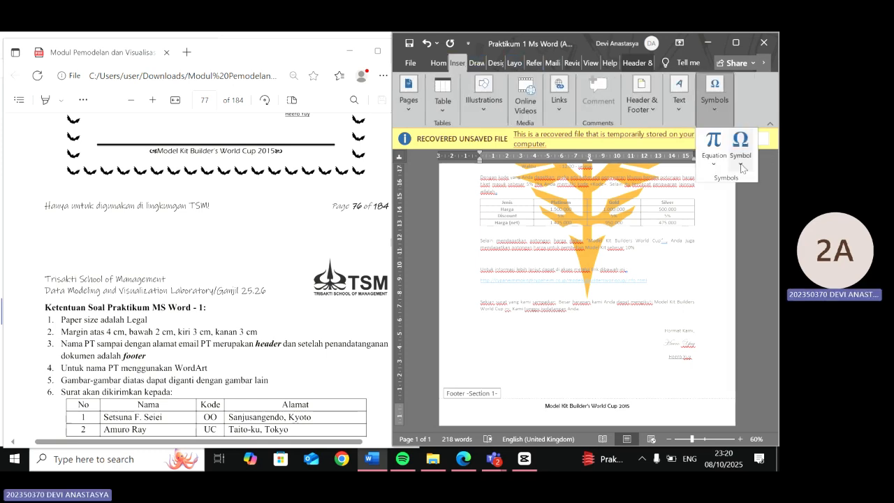
left_click(741, 166)
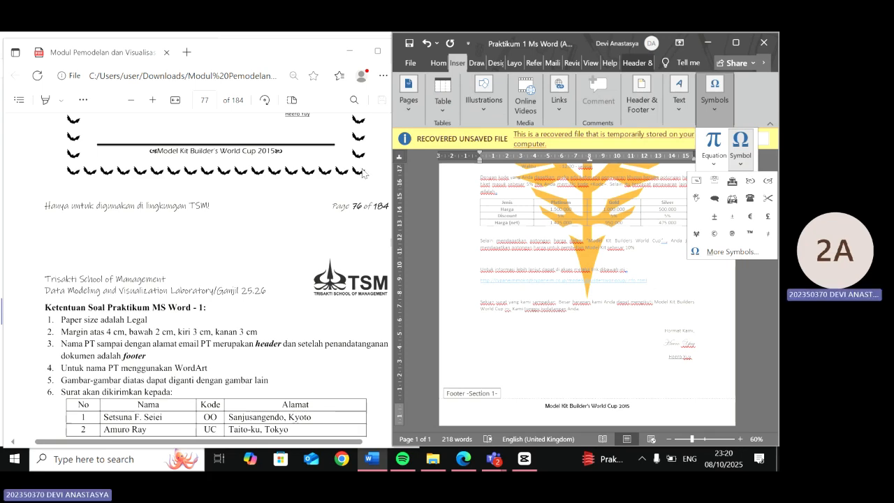
scroll(362, 173, "up", 3)
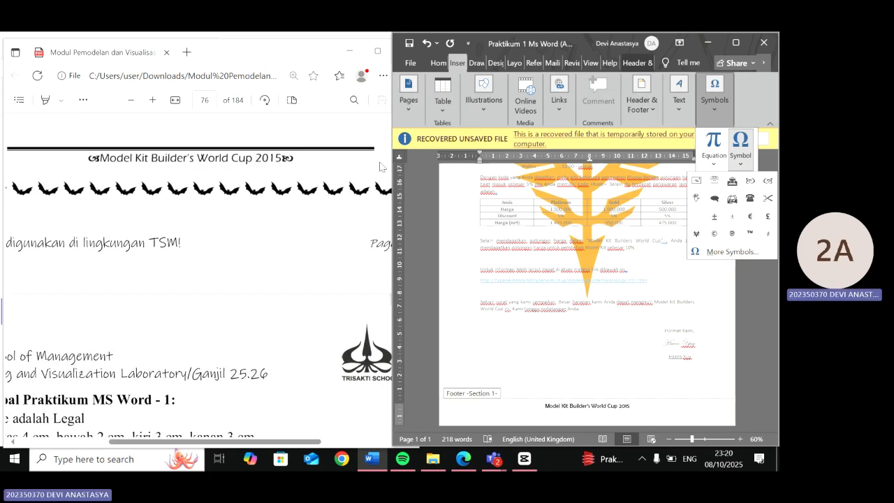
left_click(766, 180)
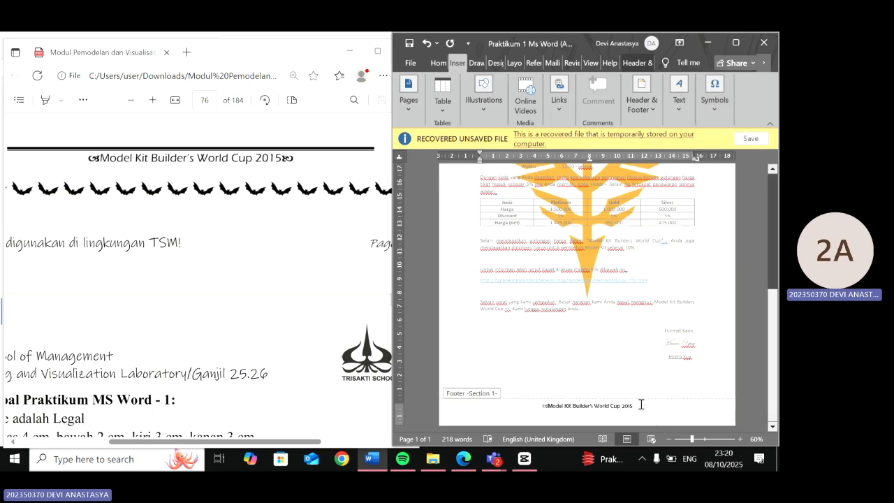
left_click(714, 98)
left_click(740, 144)
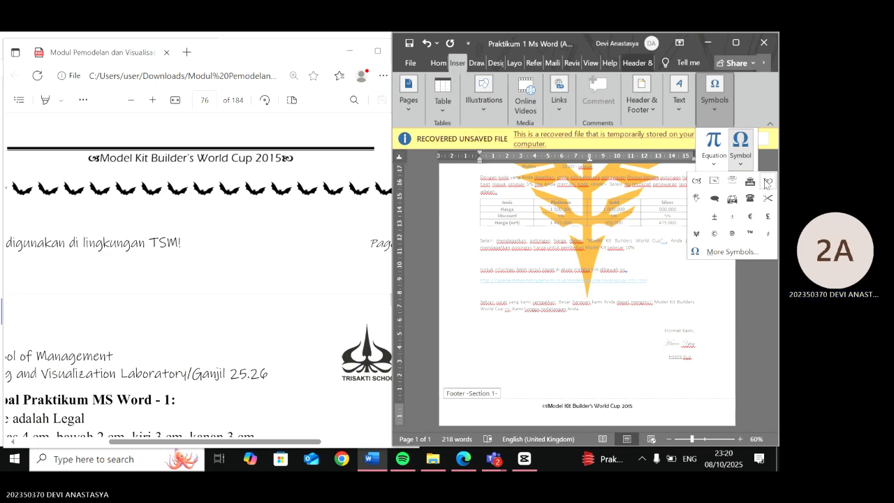
left_click(768, 182)
- Add a 3 pt solid top border to the footer paragraph through Borders and Shading
left_click(554, 418)
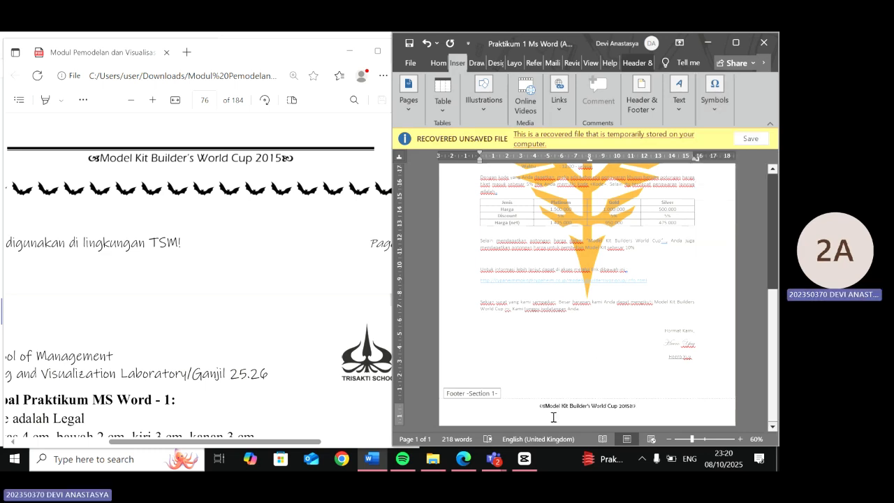
left_click_drag(642, 411, 485, 417)
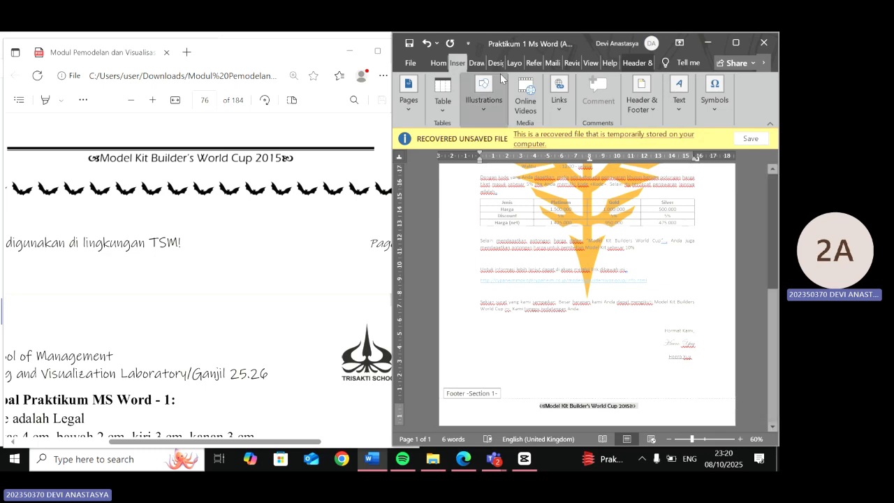
left_click(446, 64)
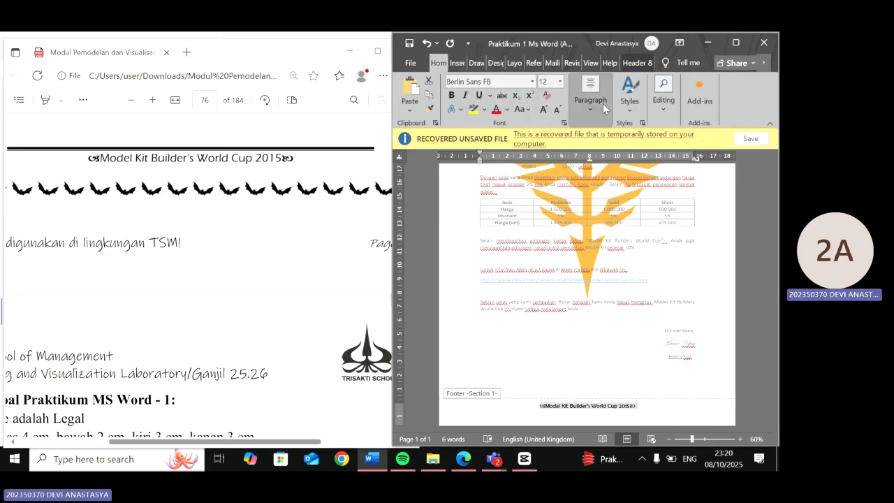
left_click(596, 97)
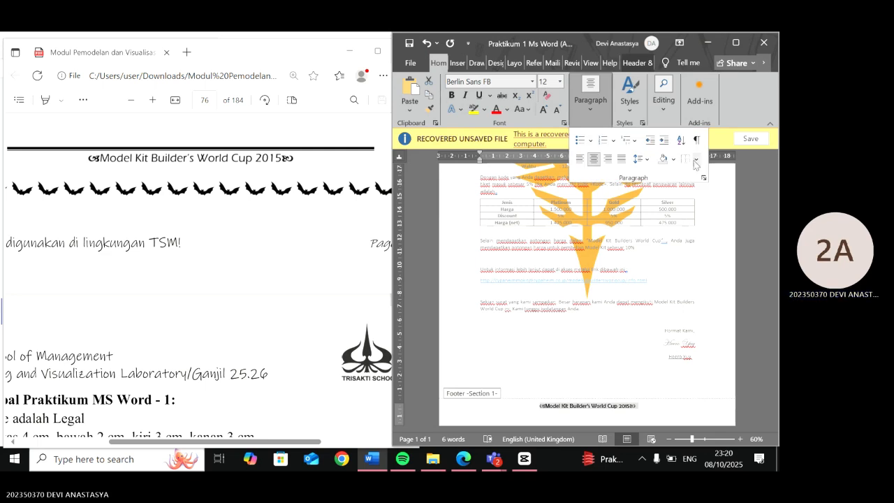
left_click(696, 159)
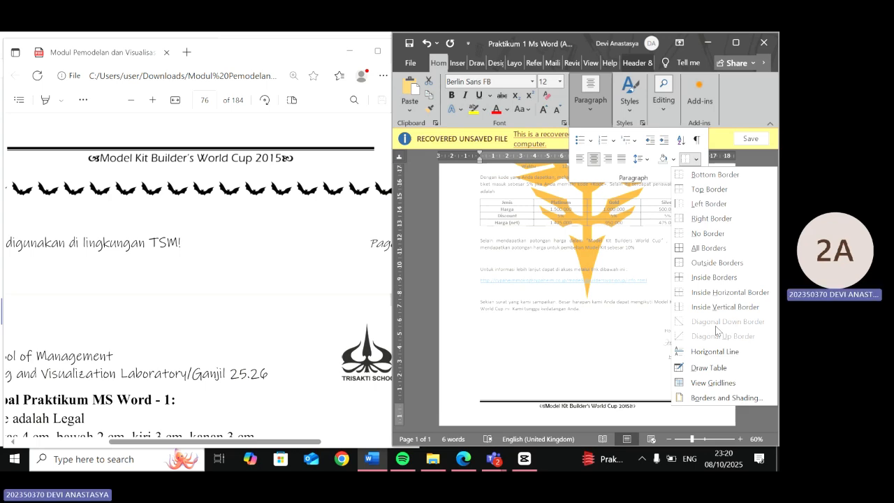
left_click(720, 397)
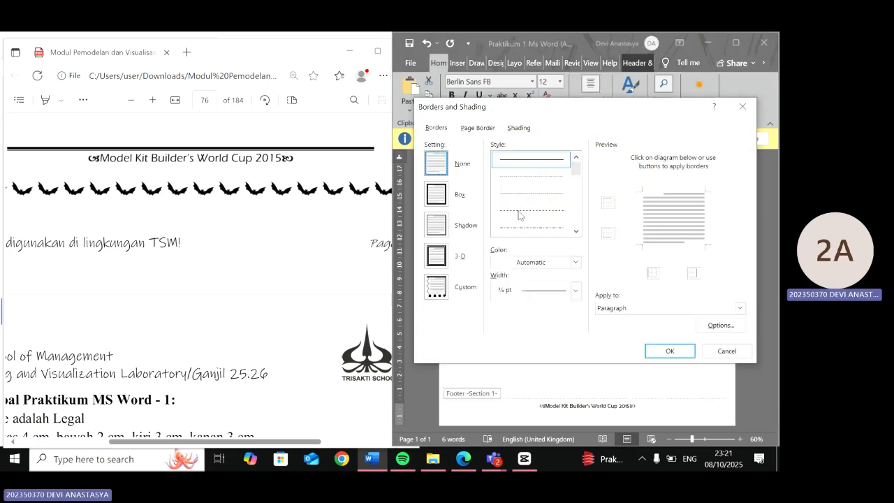
left_click(640, 191)
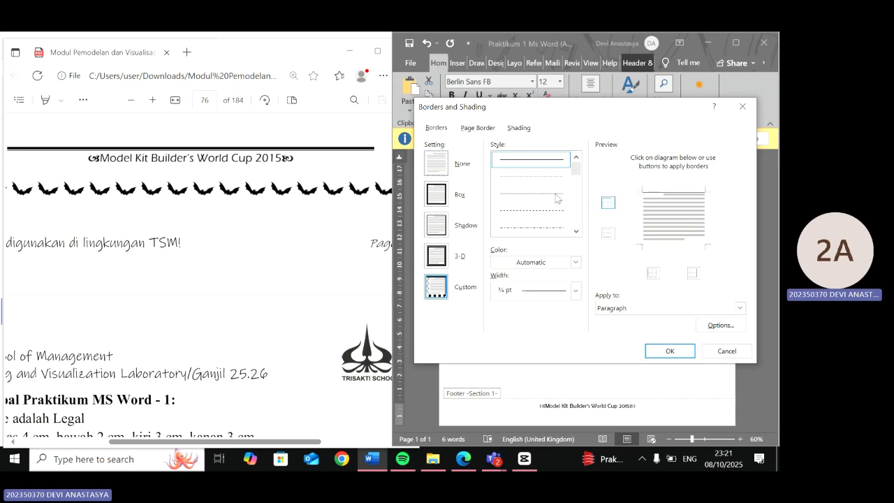
left_click(577, 178)
scroll(250, 223, "up", 1)
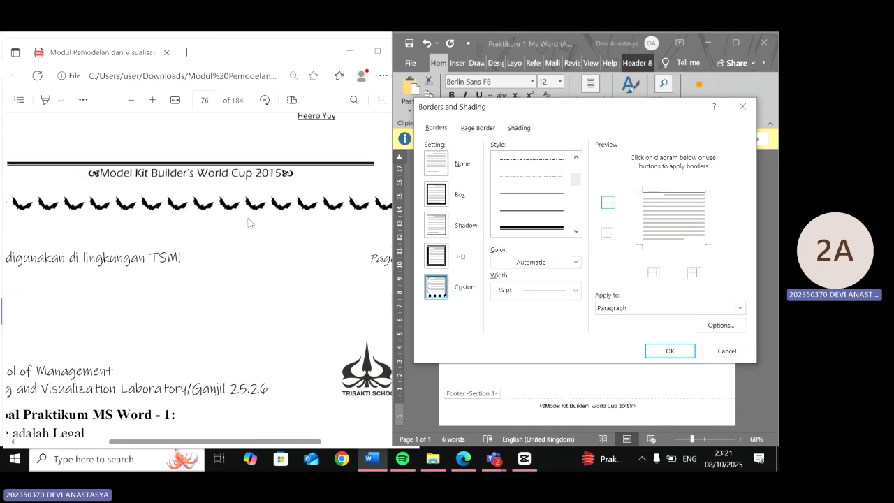
left_click(577, 208)
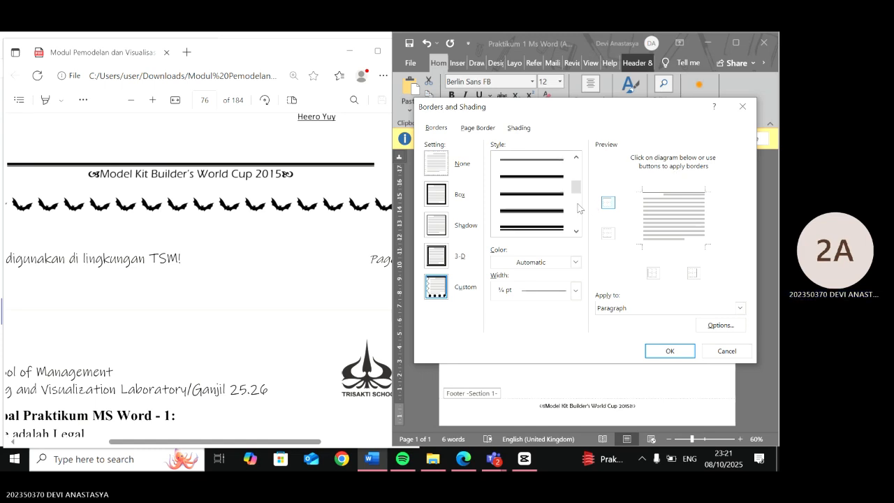
left_click(549, 185)
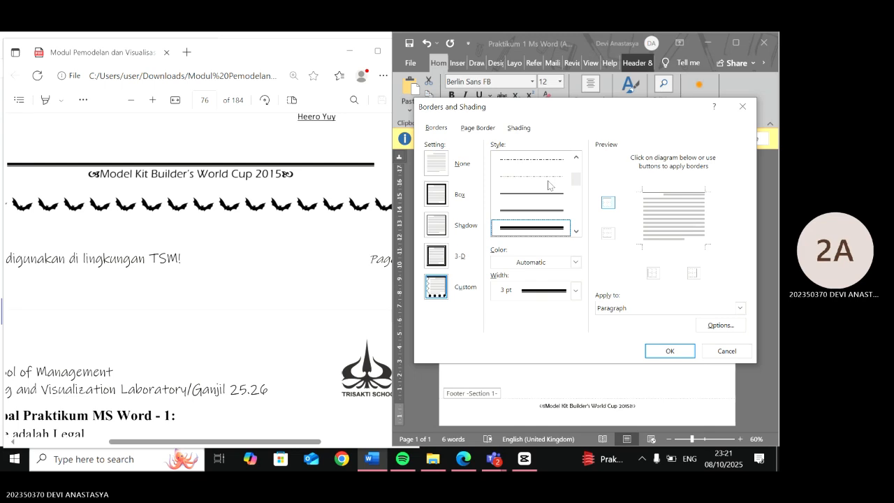
key("Return")
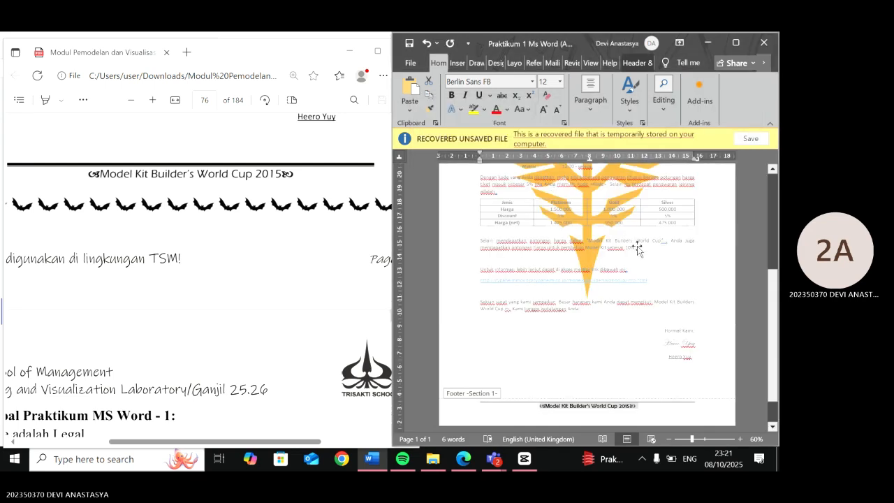
- Zoom in and examine the finished footer at the bottom of the letter
scroll(637, 249, "up", 7)
scroll(637, 249, "down", 5)
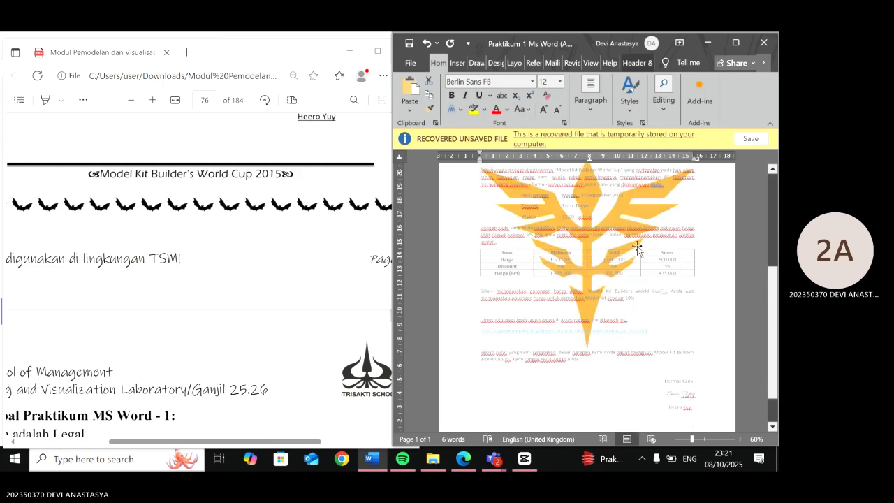
scroll(637, 248, "down", 2)
left_click(637, 247)
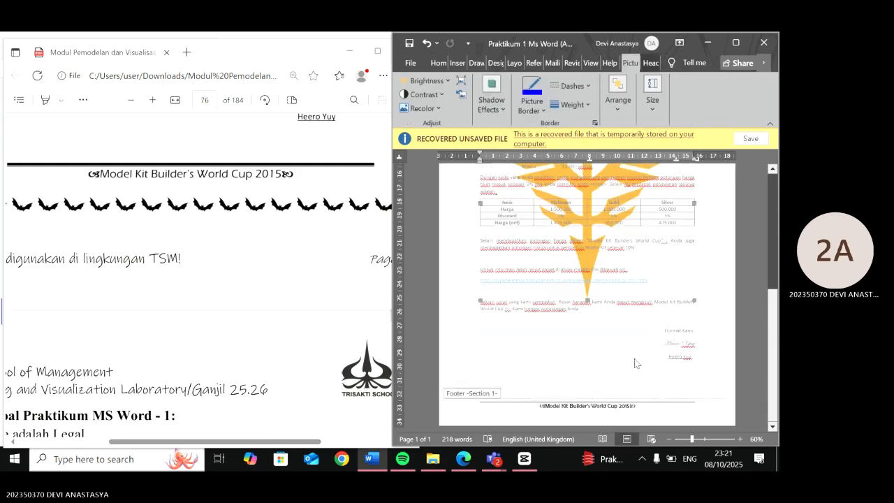
scroll(635, 363, "up", 3)
scroll(636, 364, "up", 2)
scroll(636, 363, "down", 2)
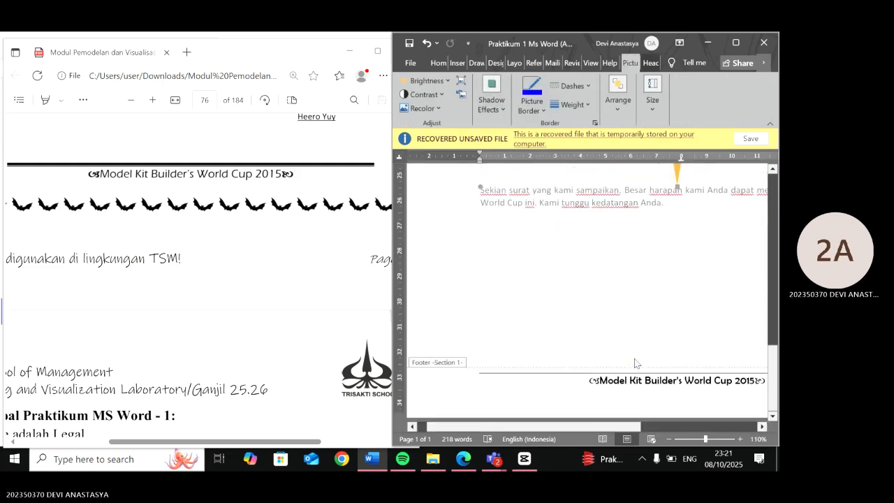
scroll(614, 366, "up", 1)
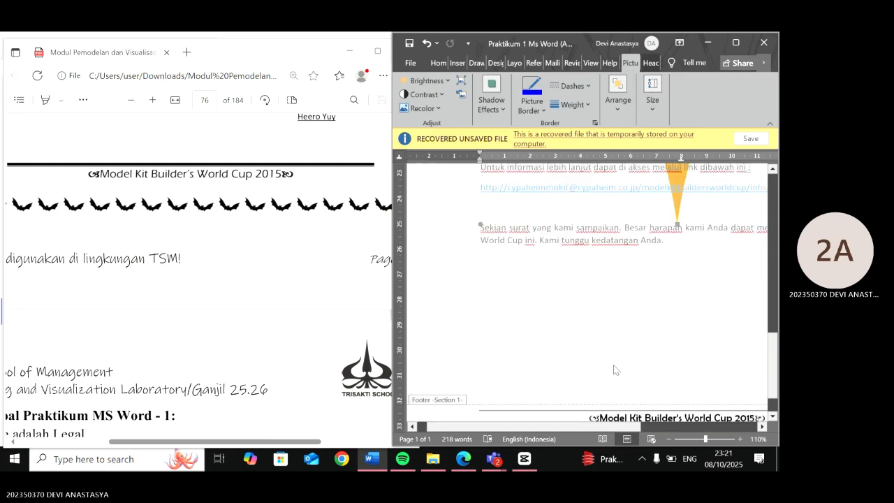
scroll(614, 366, "down", 1)
scroll(614, 366, "right", 3)
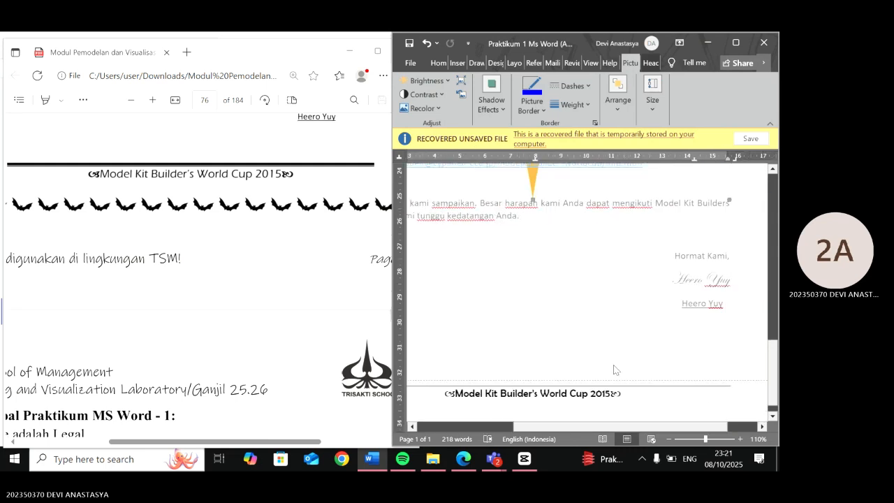
- Scroll through the letter and the practicum instructions to review the remaining requirements, then leave the footer
scroll(613, 365, "right", 1)
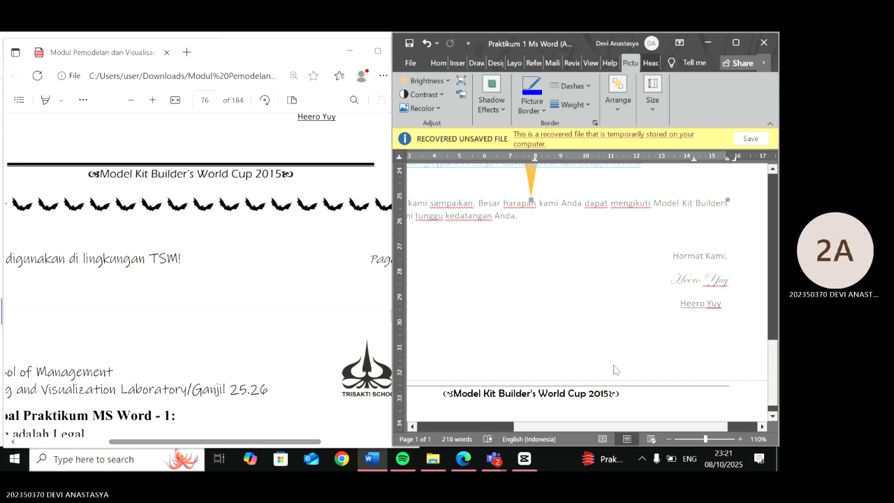
scroll(613, 364, "down", 2)
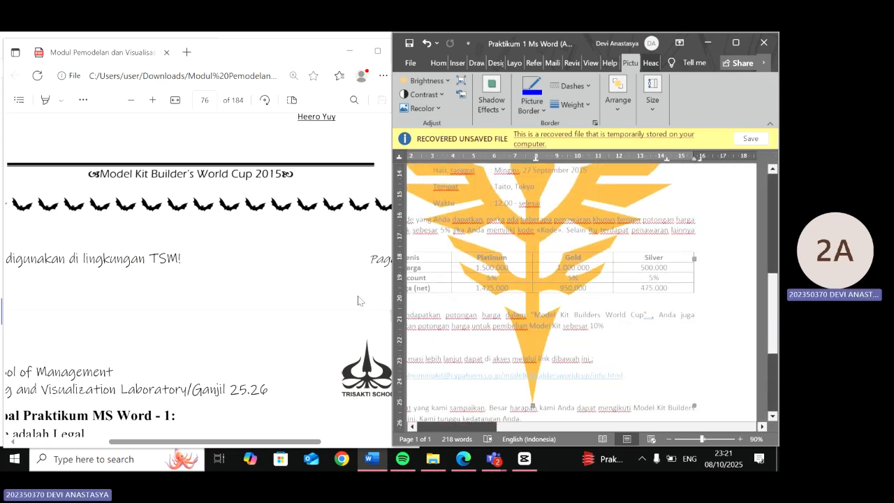
scroll(282, 313, "down", 3)
scroll(281, 320, "down", 1)
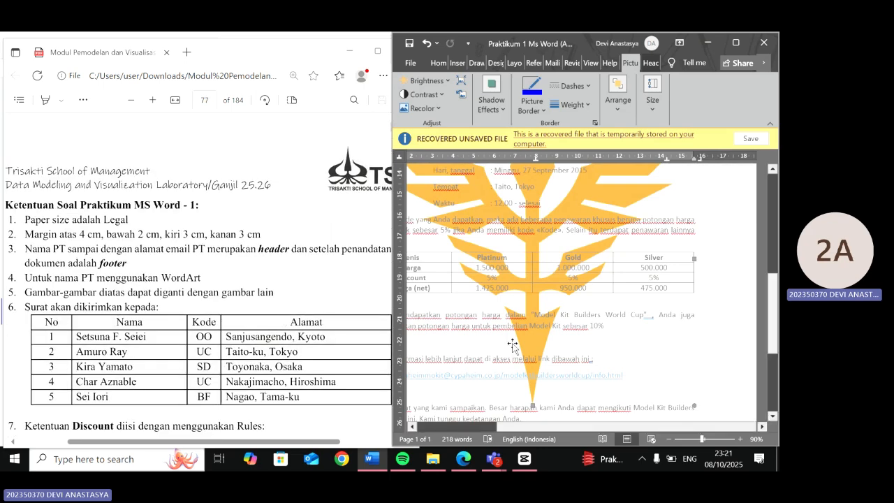
scroll(513, 345, "down", 3)
scroll(459, 284, "up", 2)
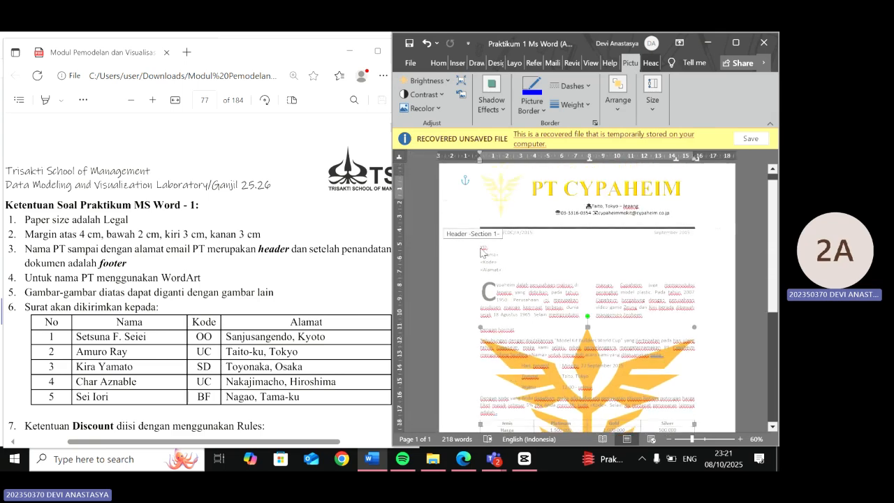
double_click(554, 243)
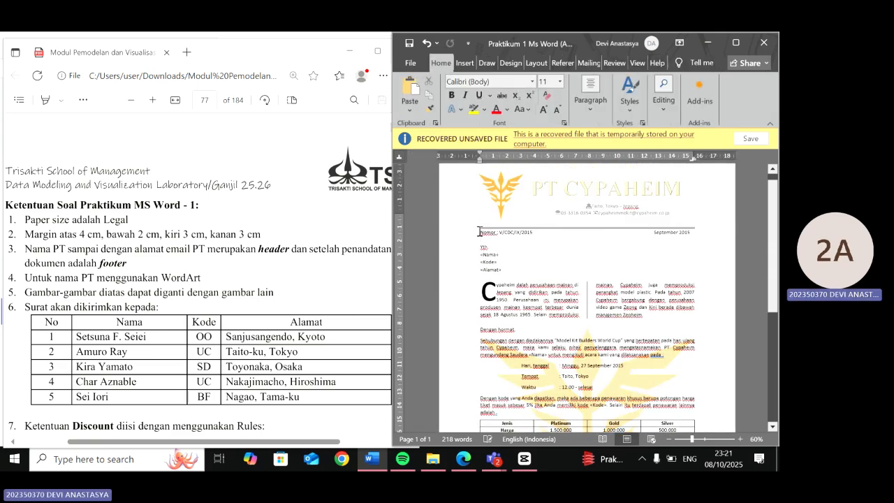
- Apply a Box page border with the black bat art pattern to the whole document
left_click_drag(480, 231, 697, 355)
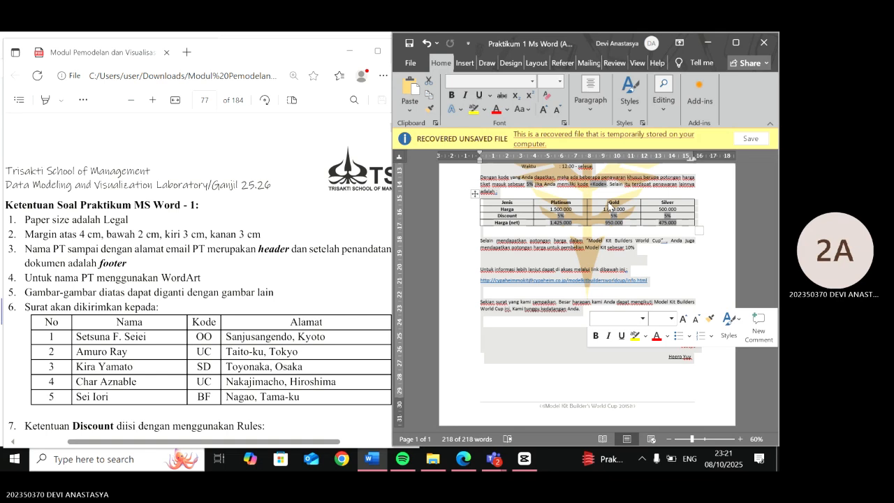
left_click(481, 63)
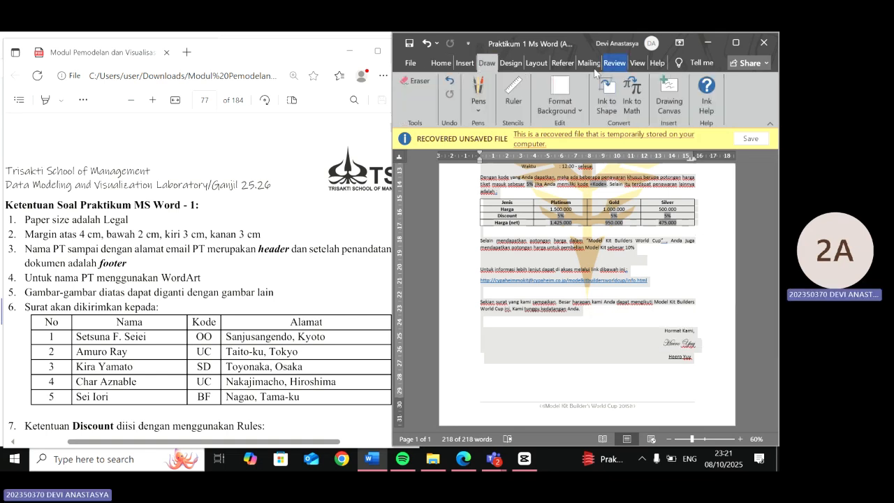
left_click(465, 64)
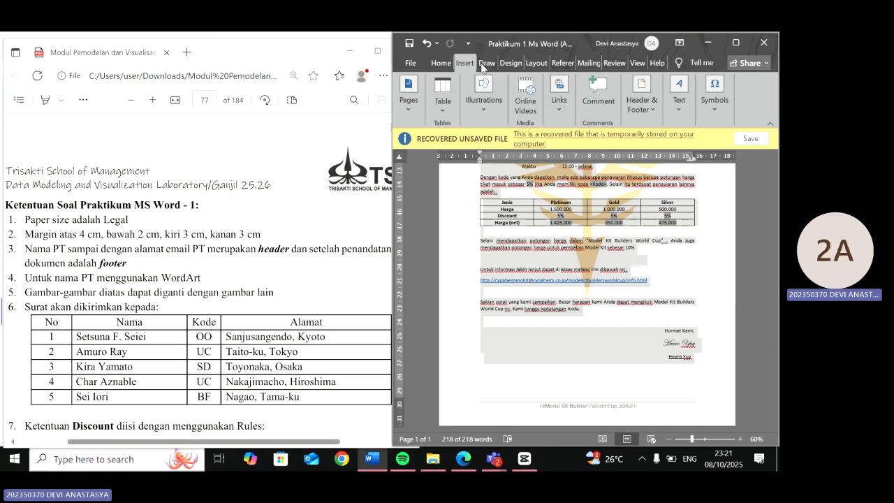
left_click(509, 63)
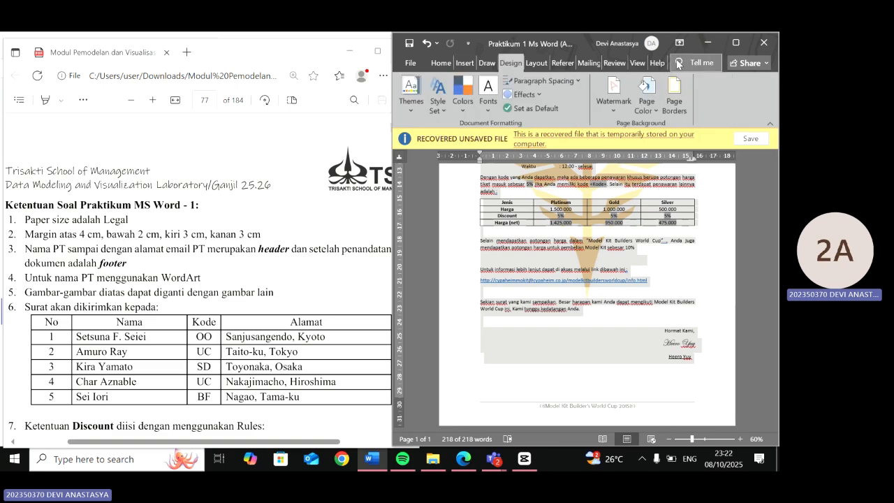
left_click(682, 99)
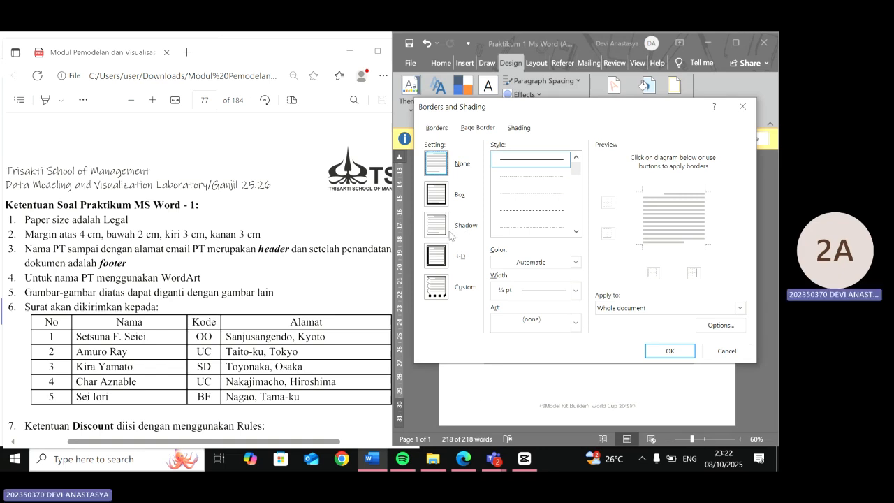
left_click(438, 195)
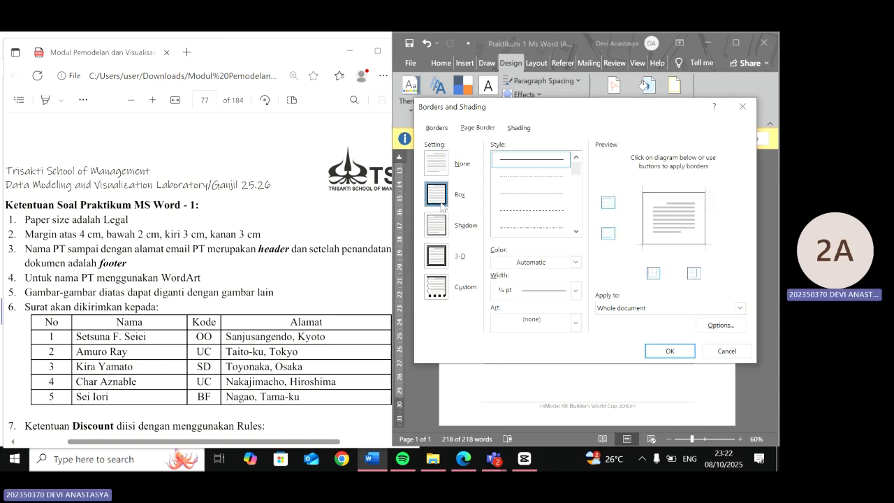
left_click(577, 263)
left_click(563, 268)
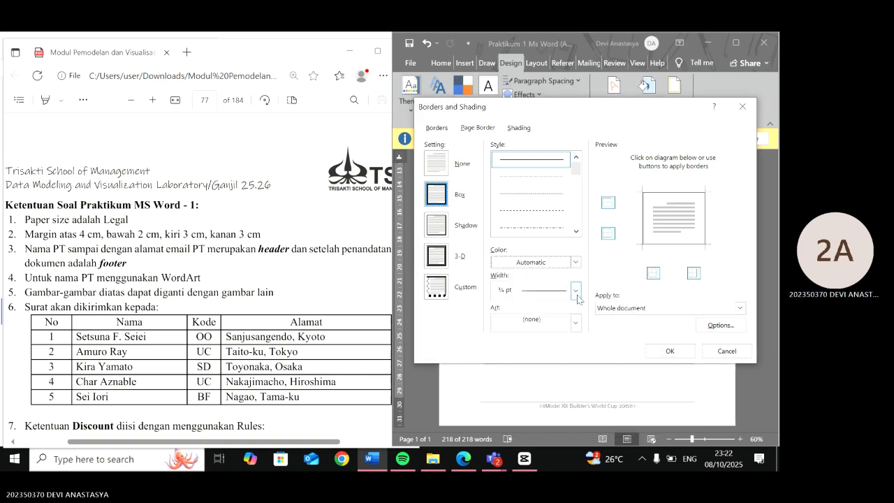
left_click(577, 320)
scroll(569, 363, "down", 3)
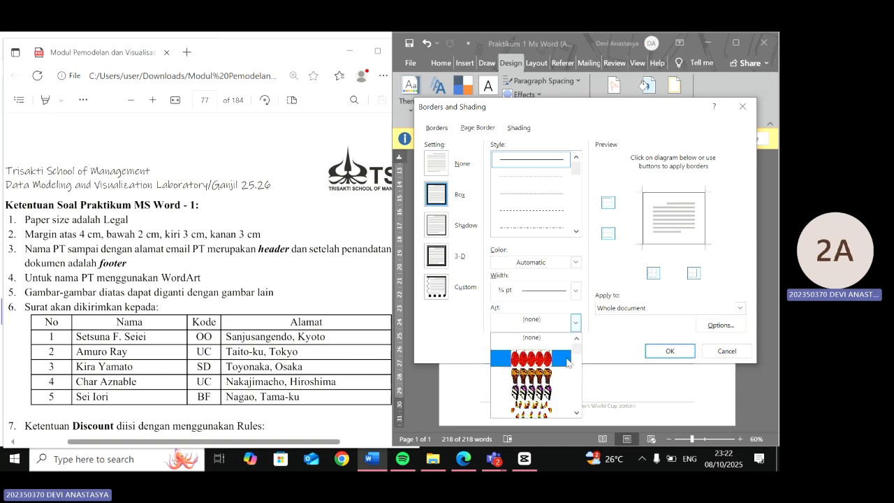
scroll(573, 366, "down", 2)
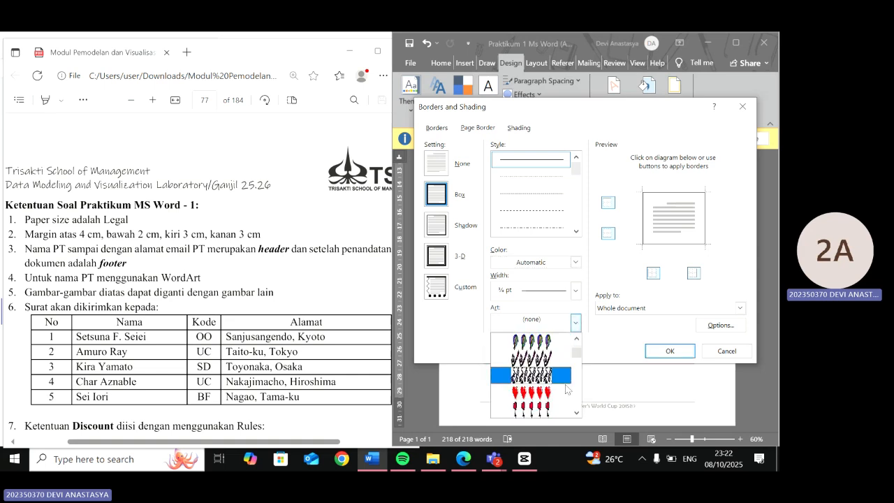
left_click(570, 412)
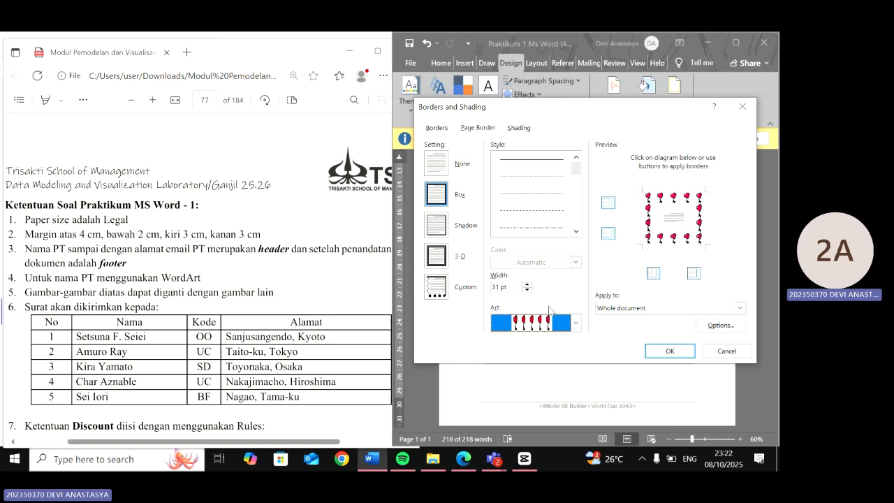
left_click(565, 326)
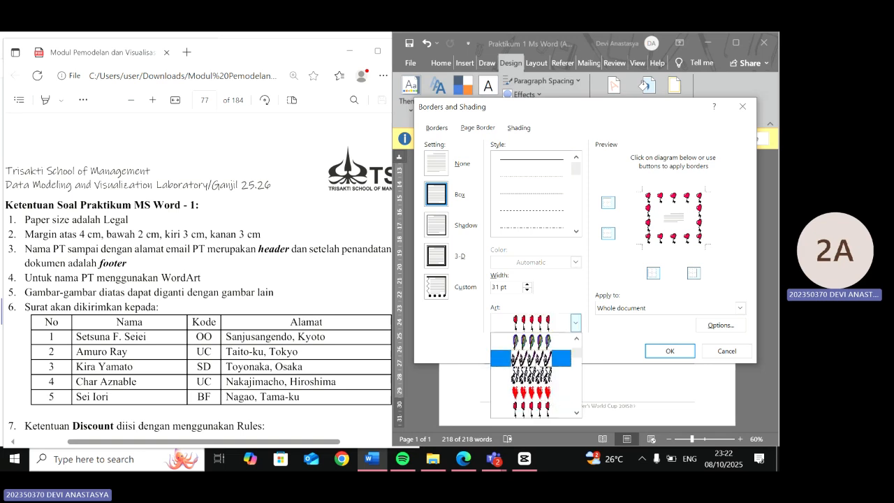
left_click(576, 413)
left_click(576, 413)
left_click(577, 413)
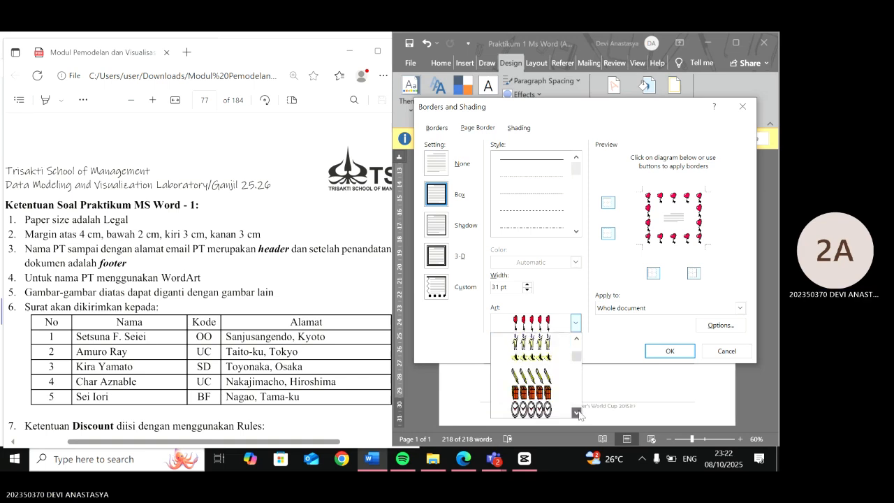
left_click(576, 413)
left_click(577, 413)
left_click(577, 413)
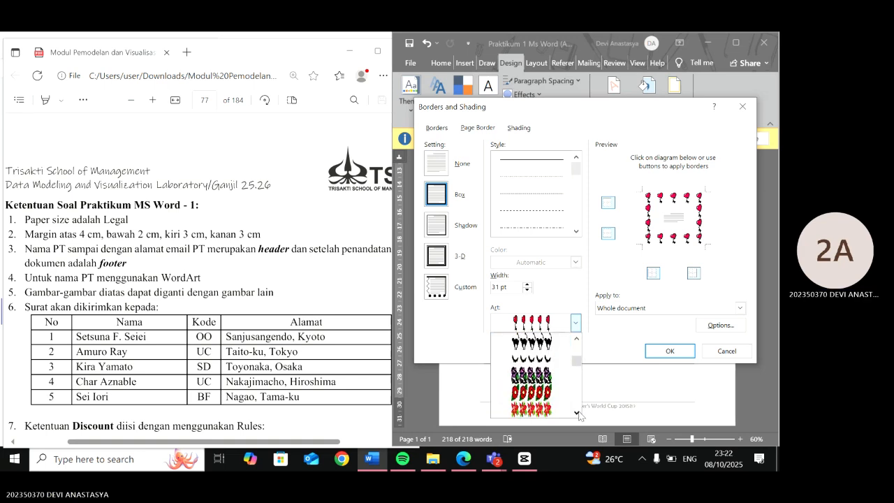
left_click(550, 359)
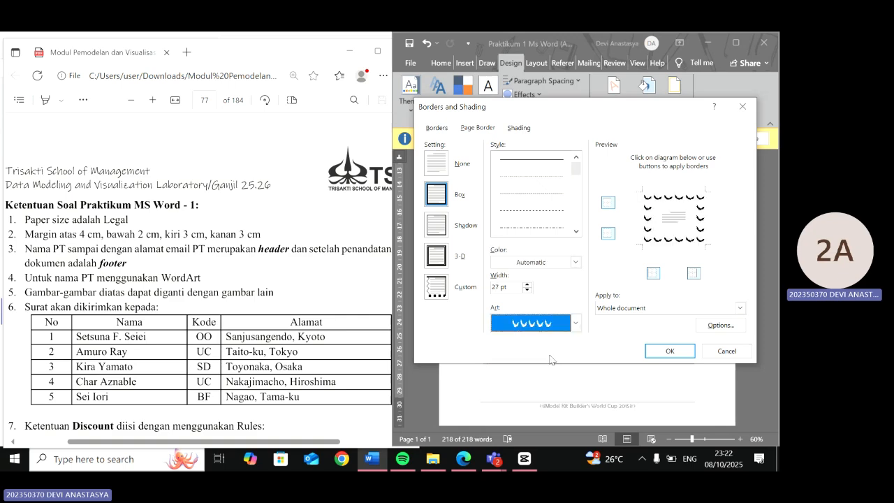
left_click(676, 354)
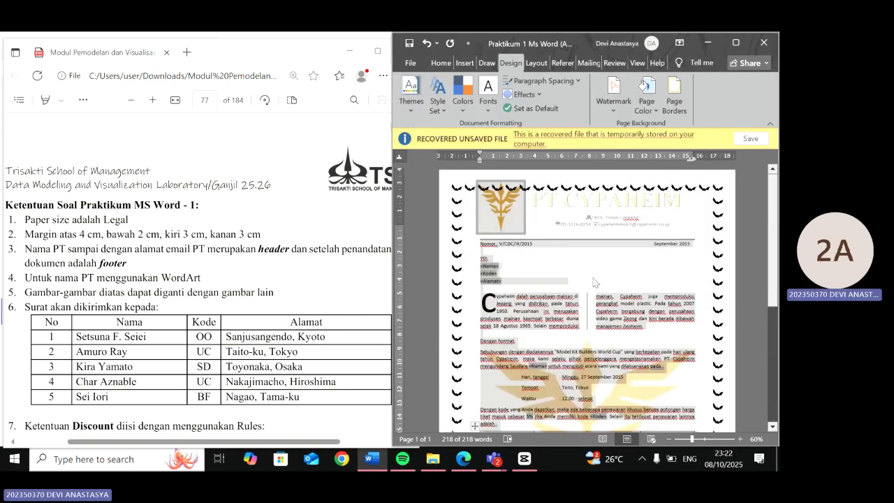
- Select the header logo and nudge its top edge slightly downward
left_click(512, 209)
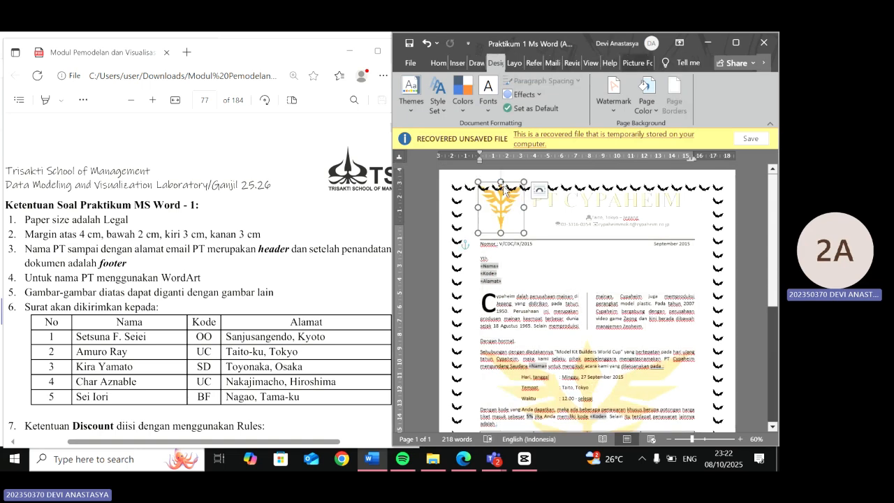
left_click_drag(500, 182, 501, 187)
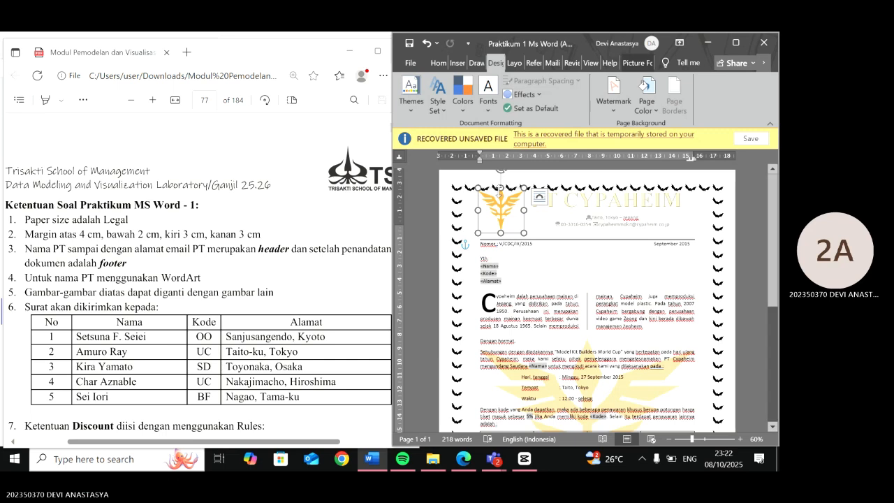
left_click(465, 193)
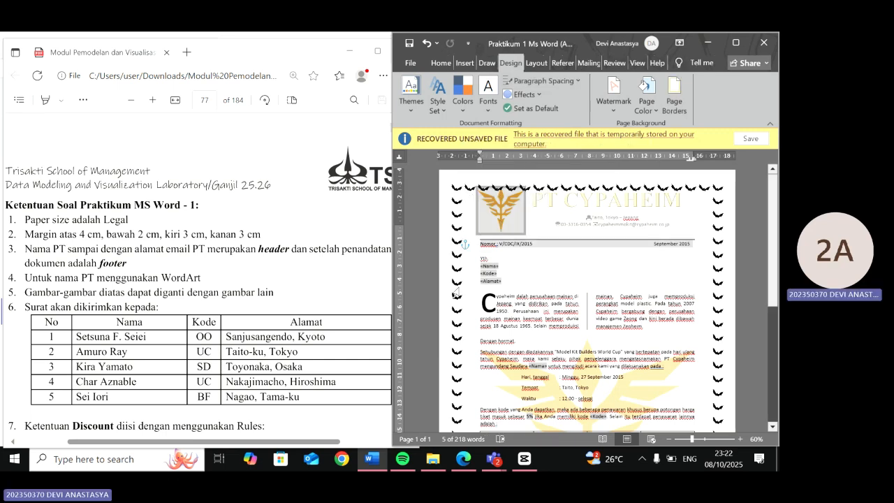
left_click(455, 296)
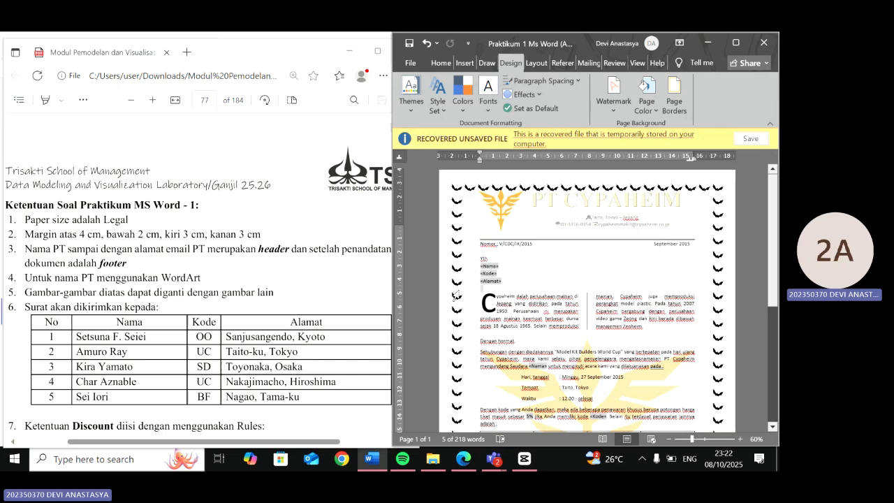
left_click(507, 189)
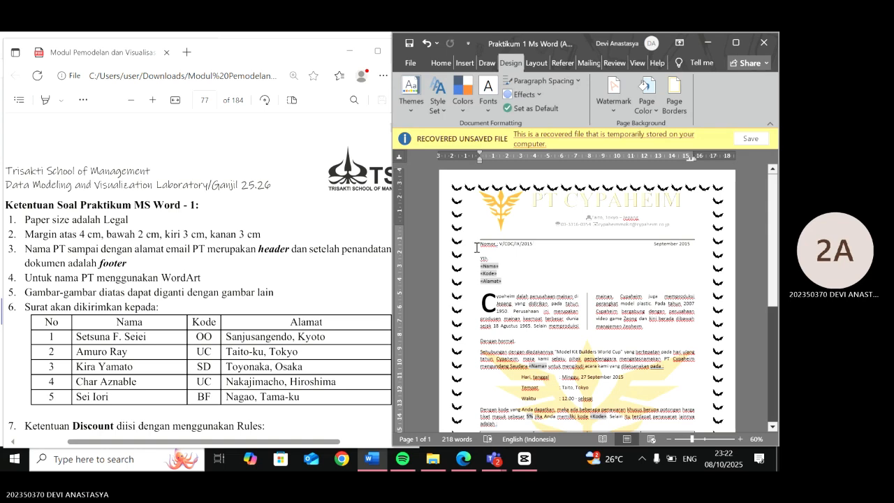
left_click(585, 336)
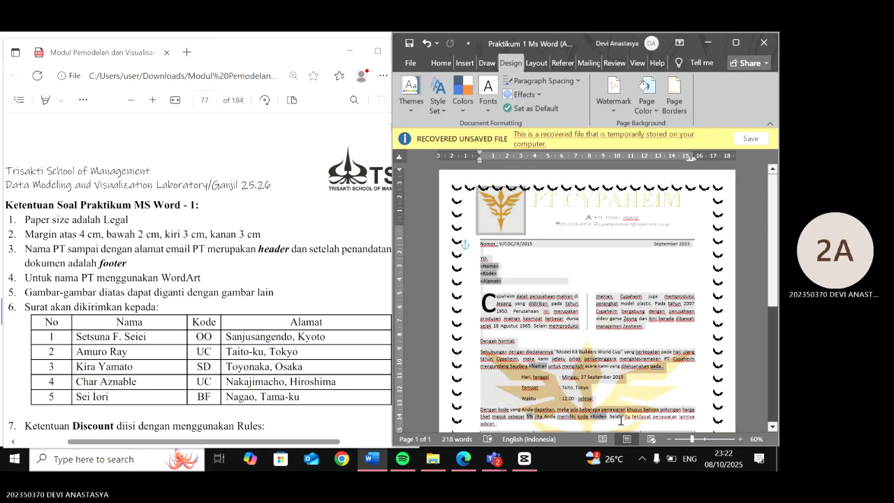
- Review the picture watermark's scale settings in the custom watermark dialog
scroll(629, 339, "down", 6)
mouse_move(678, 342)
left_mouse_down()
mouse_move(711, 362)
mouse_move(702, 367)
left_mouse_up()
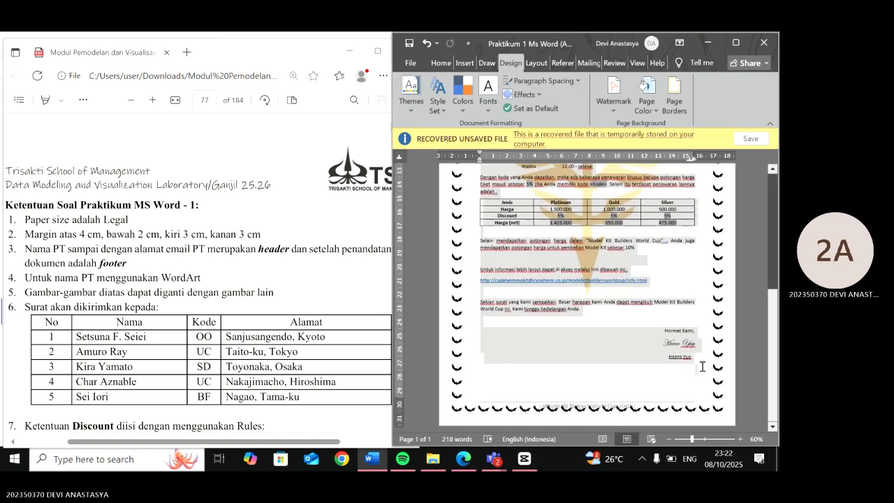
left_click(613, 109)
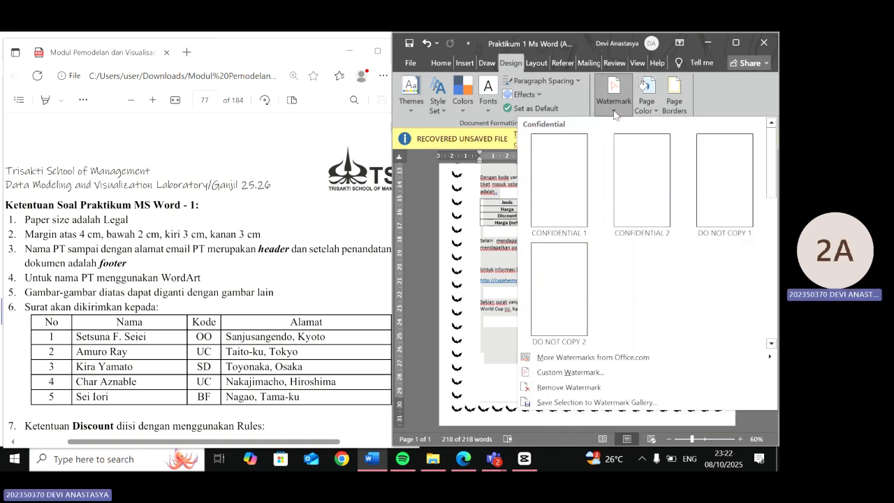
left_click(610, 371)
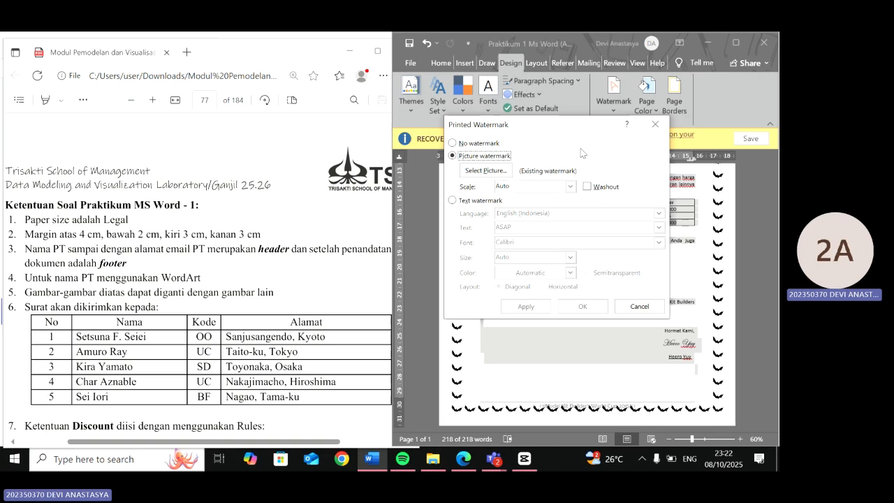
left_click(570, 186)
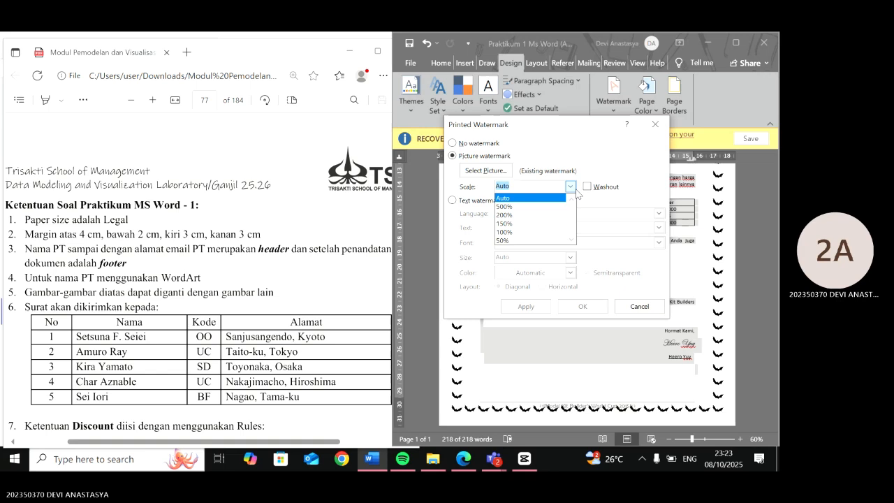
left_click(649, 128)
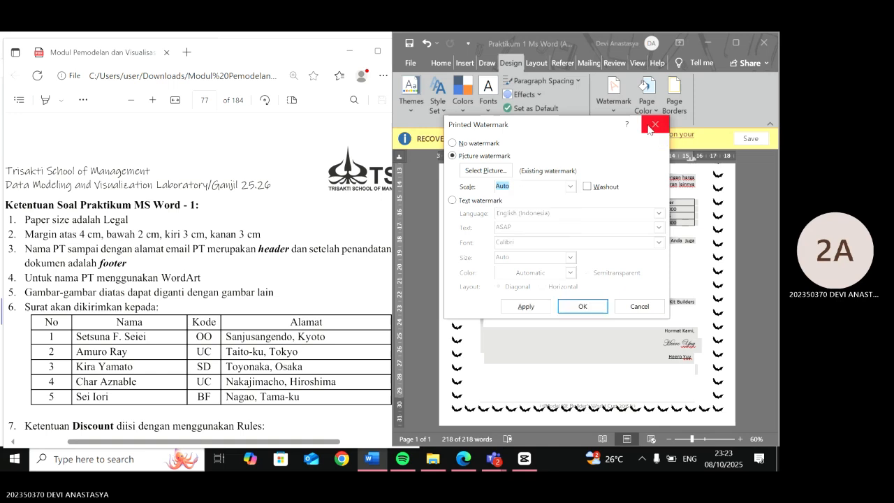
key("Return")
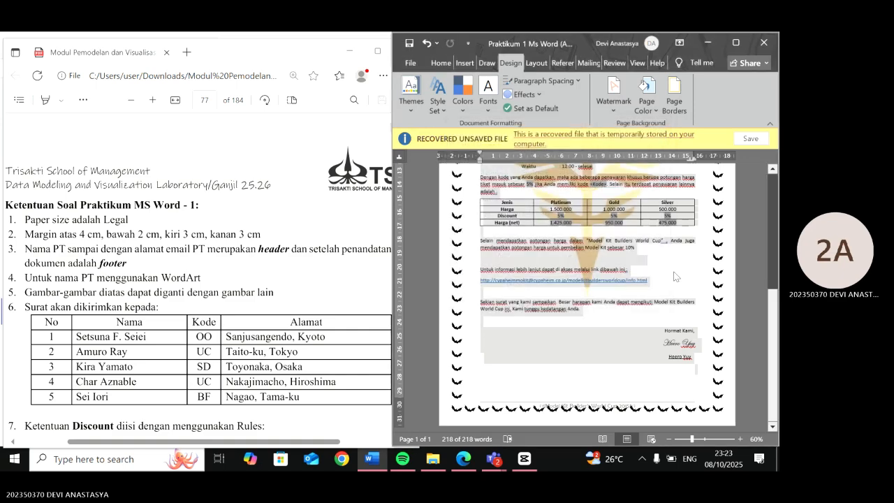
- Reduce the page border's art width to 23 pt
scroll(676, 277, "up", 1)
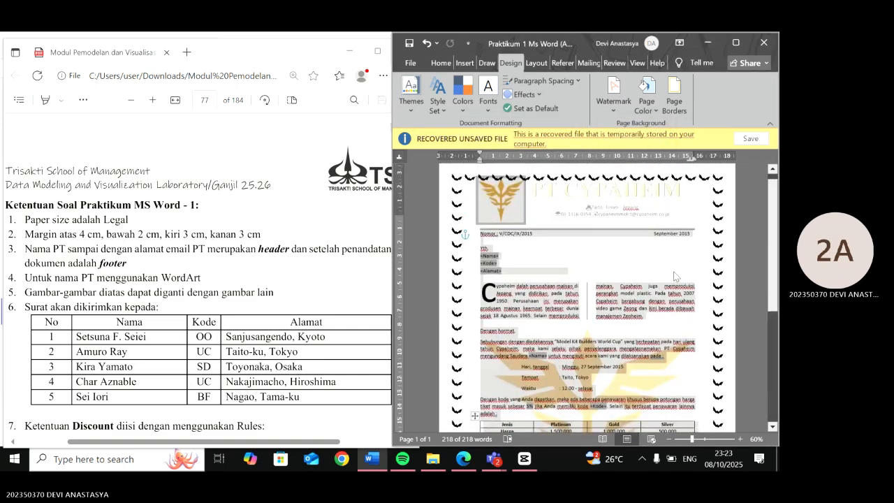
left_click(674, 98)
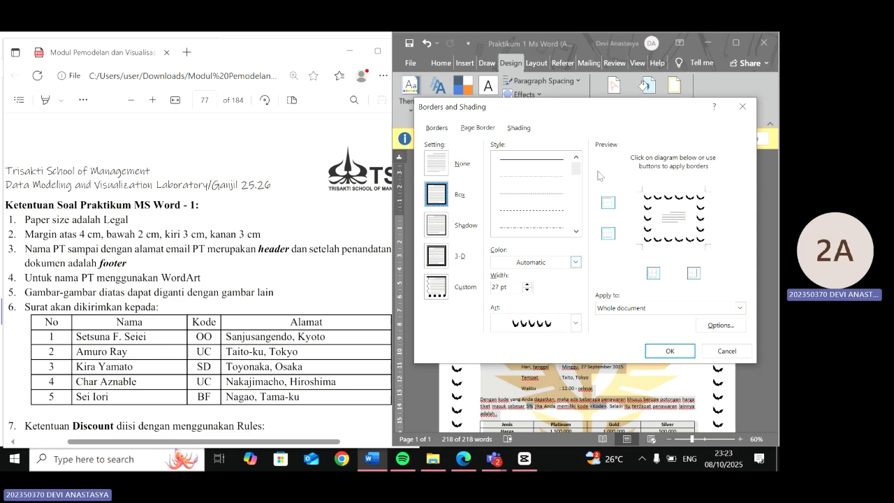
mouse_move(536, 110)
left_mouse_down()
mouse_move(496, 359)
mouse_move(533, 127)
left_mouse_up()
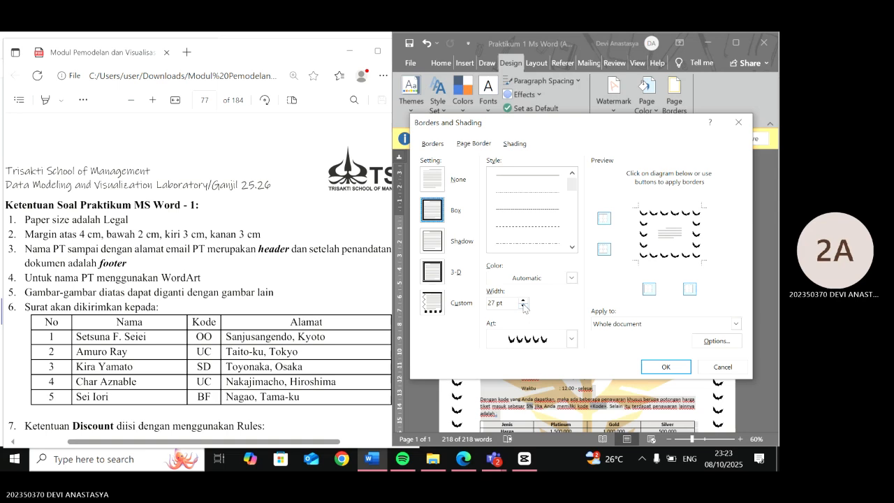
left_click(440, 145)
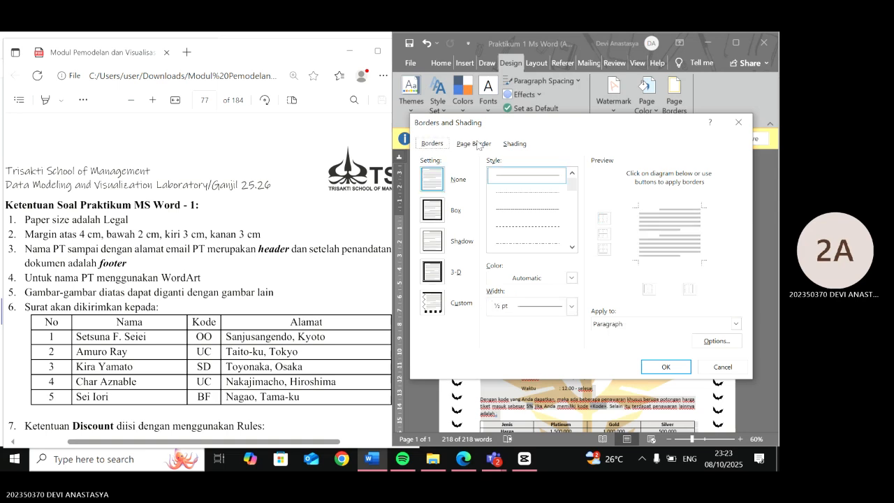
left_click(510, 144)
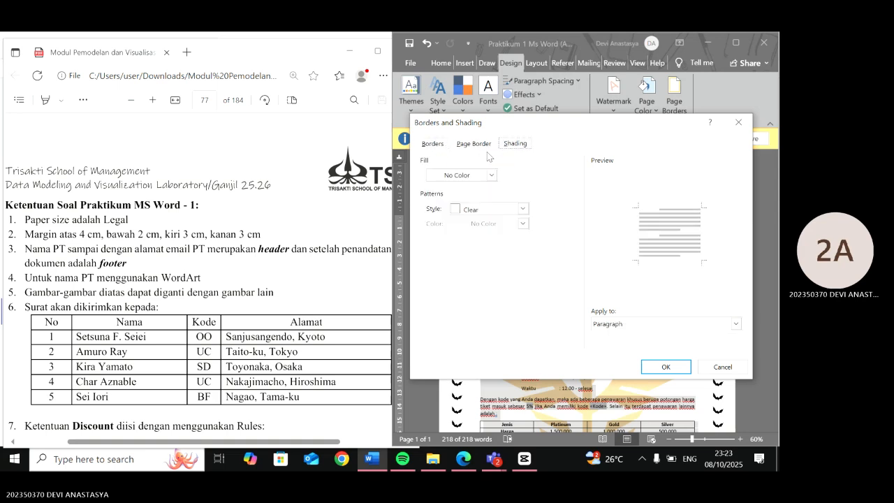
left_click(475, 144)
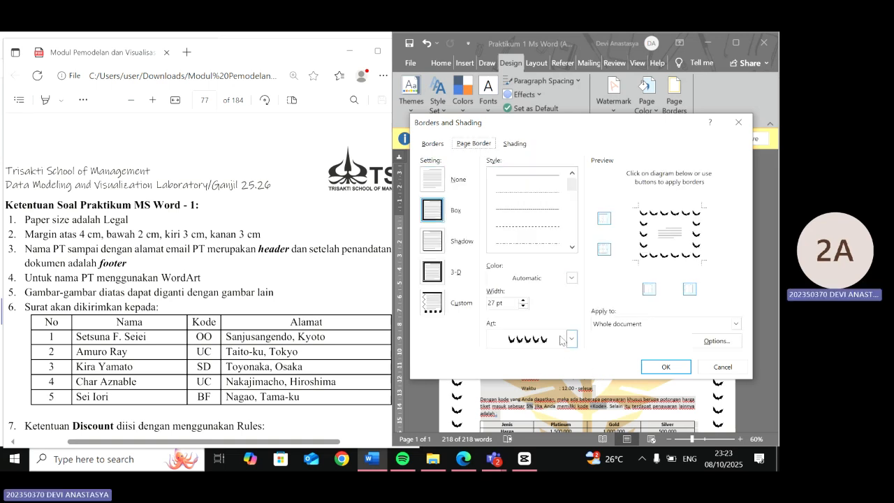
left_click(524, 307)
left_click(523, 307)
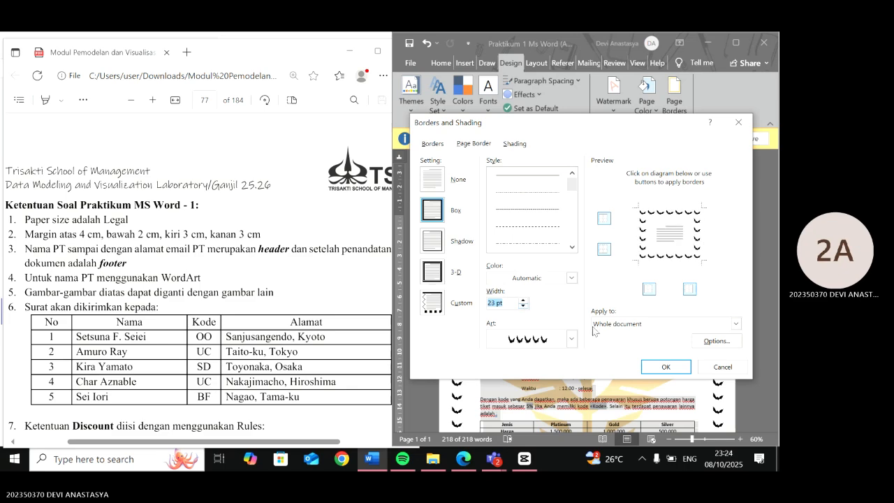
left_click(690, 369)
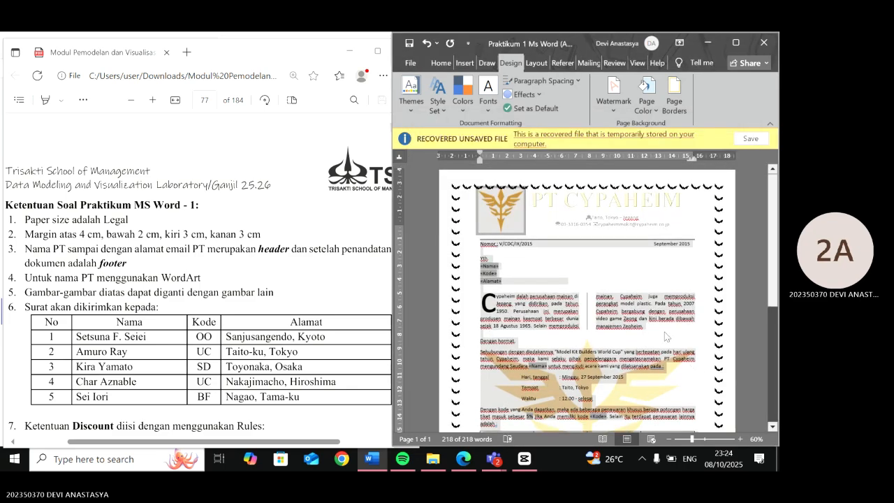
- Move the header logo slightly upward
double_click(642, 305)
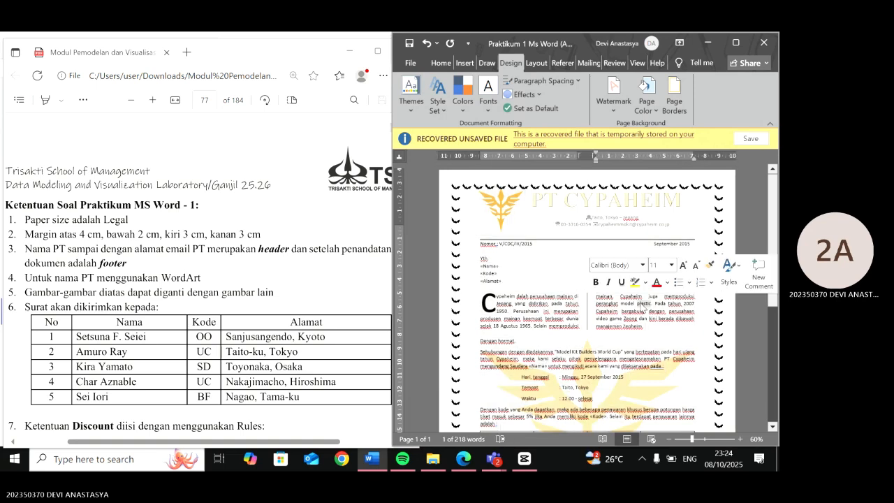
left_click(513, 224)
left_click_drag(513, 223, 513, 219)
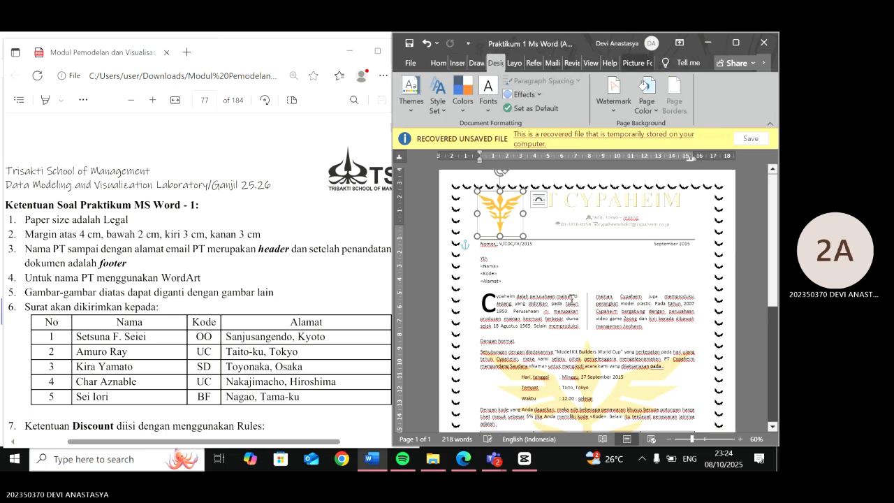
left_click(572, 299)
double_click(571, 299)
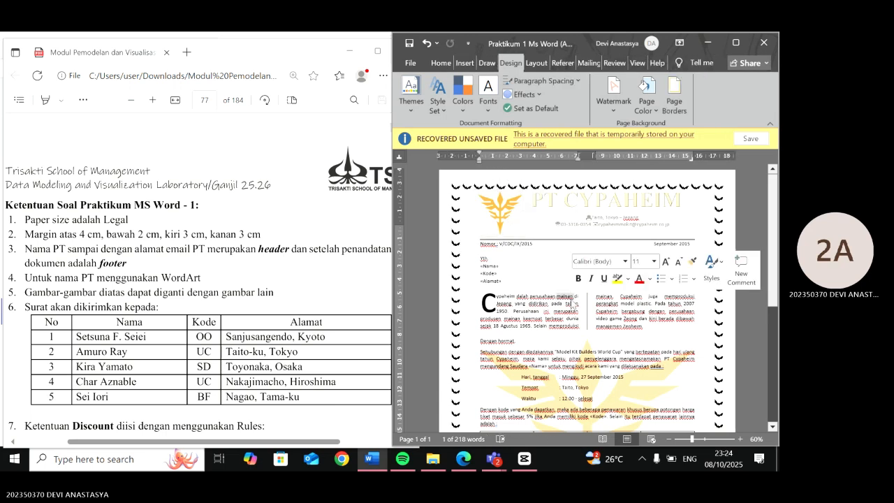
- Add a thick 3 pt top border line above the footer text, matching the reference module
scroll(519, 259, "down", 6)
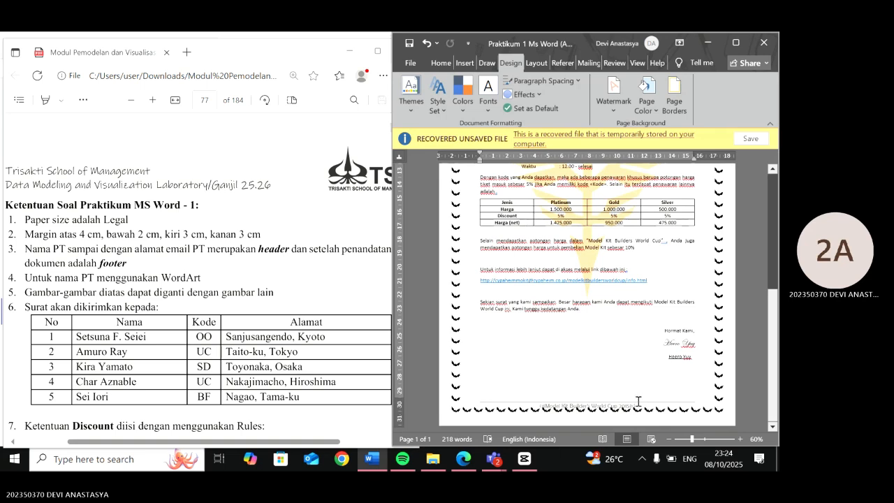
double_click(638, 403)
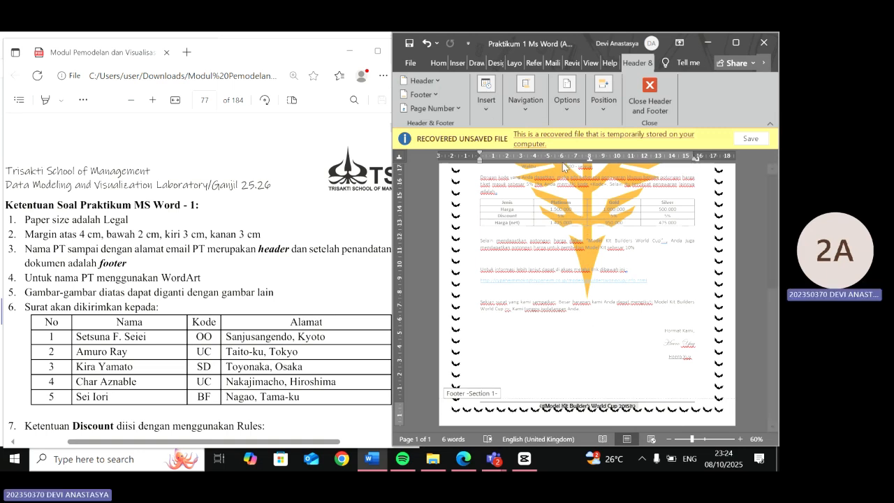
left_click(439, 63)
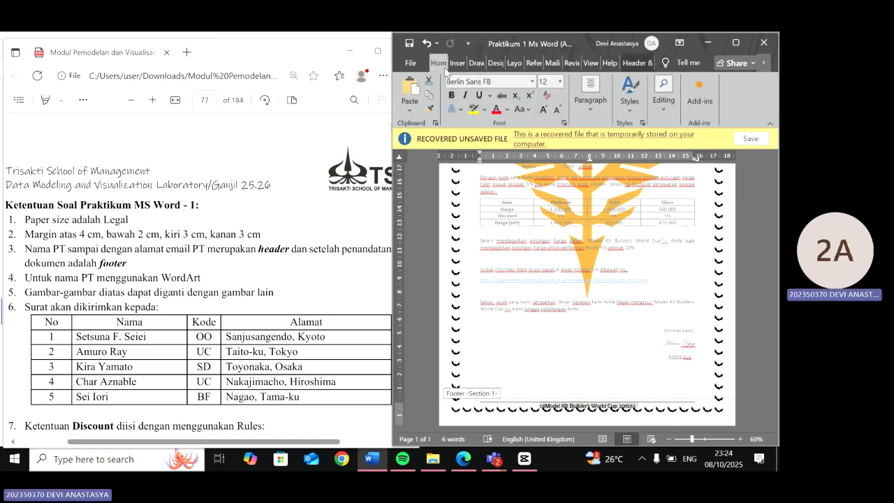
left_click(592, 102)
left_click(695, 160)
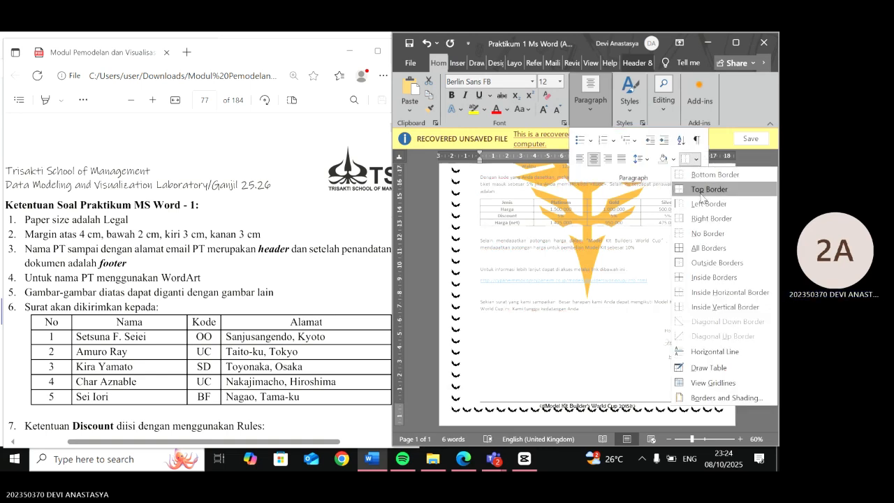
left_click(727, 398)
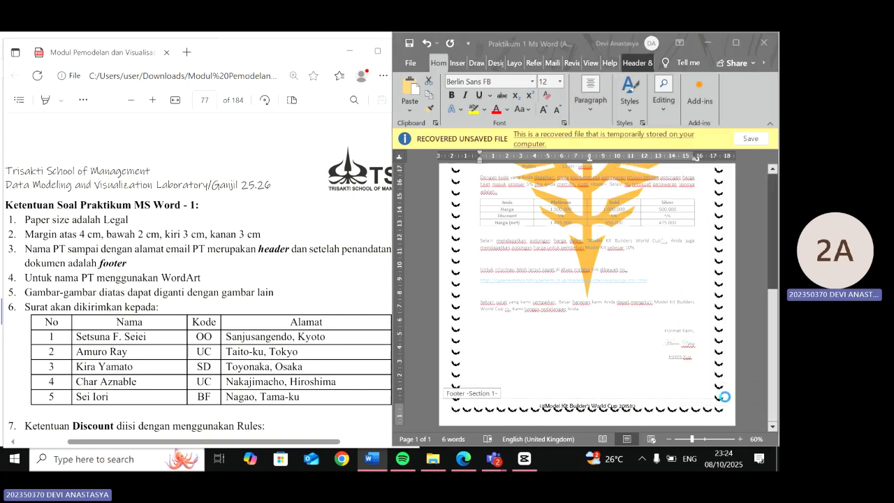
scroll(279, 294, "up", 5)
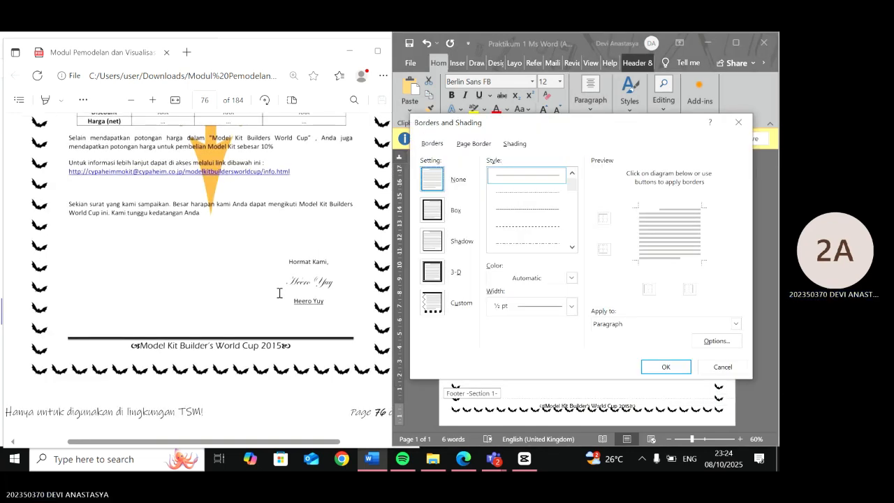
scroll(279, 293, "up", 5, "ctrl")
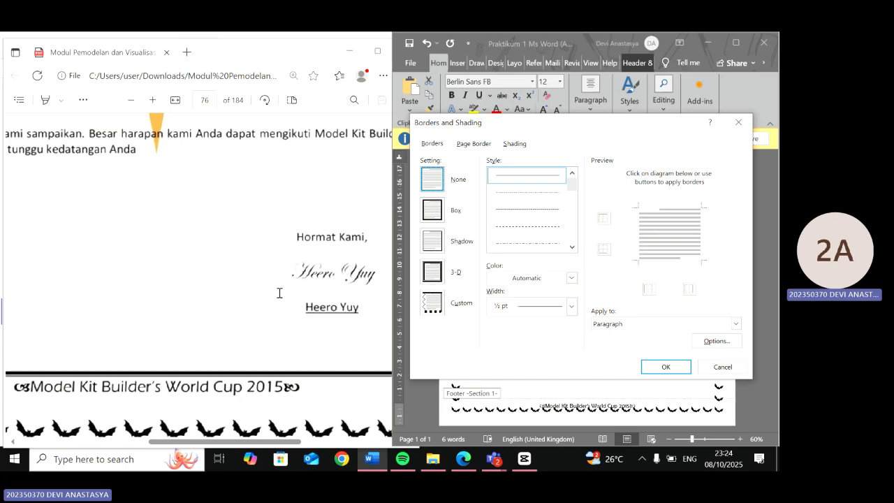
scroll(279, 293, "down", 3, "ctrl")
scroll(280, 293, "up", 3, "ctrl")
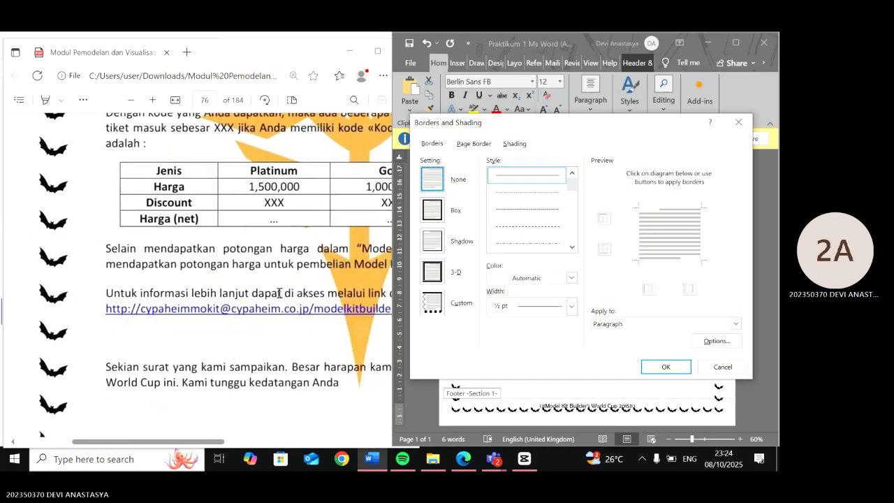
scroll(279, 293, "down", 3)
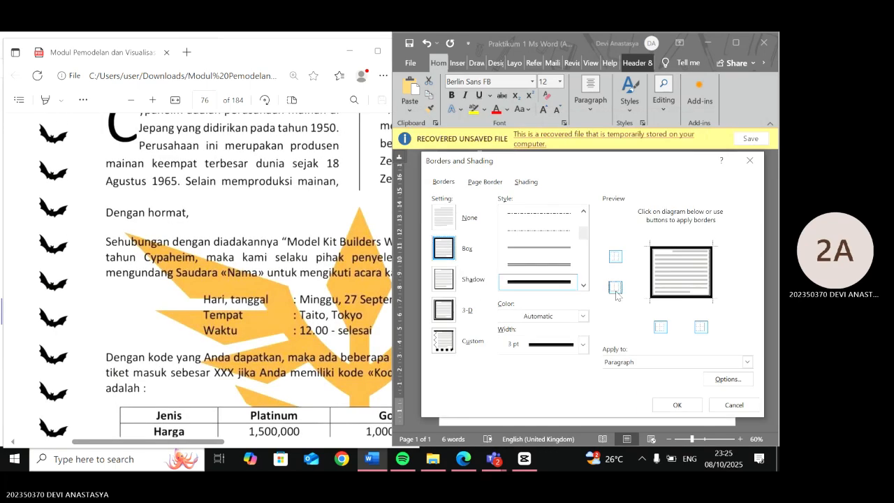
left_click(616, 287)
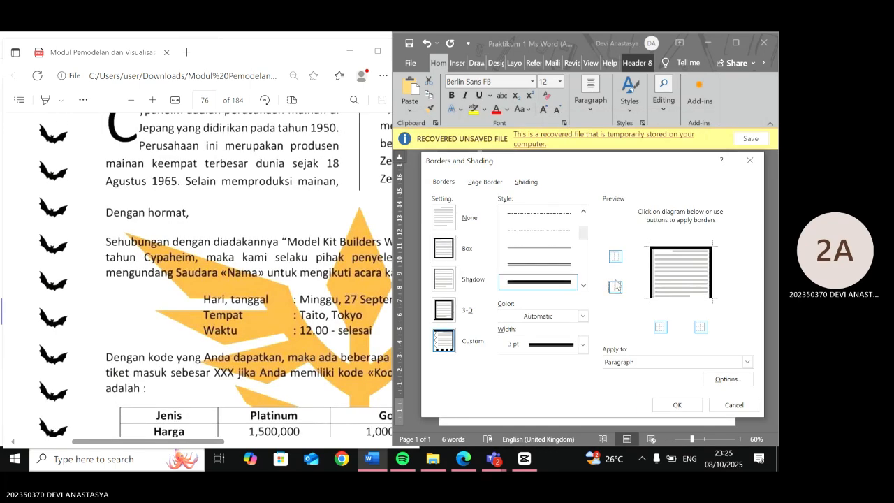
left_click(659, 328)
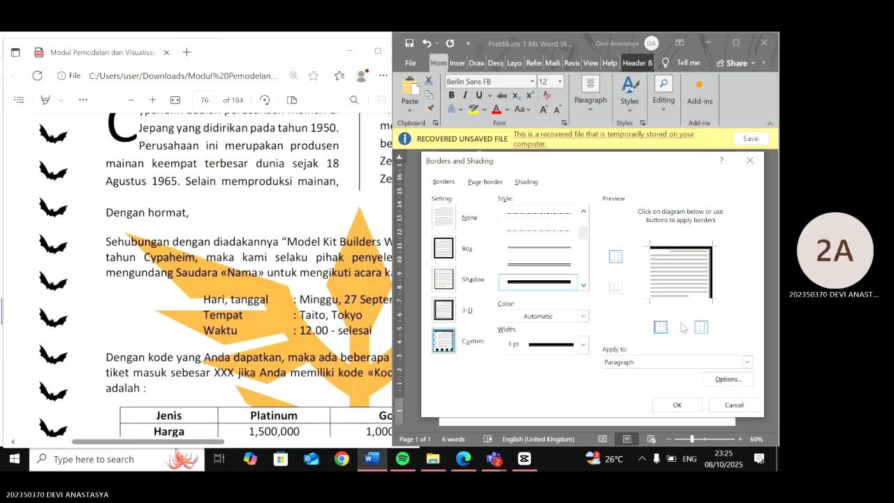
left_click(700, 327)
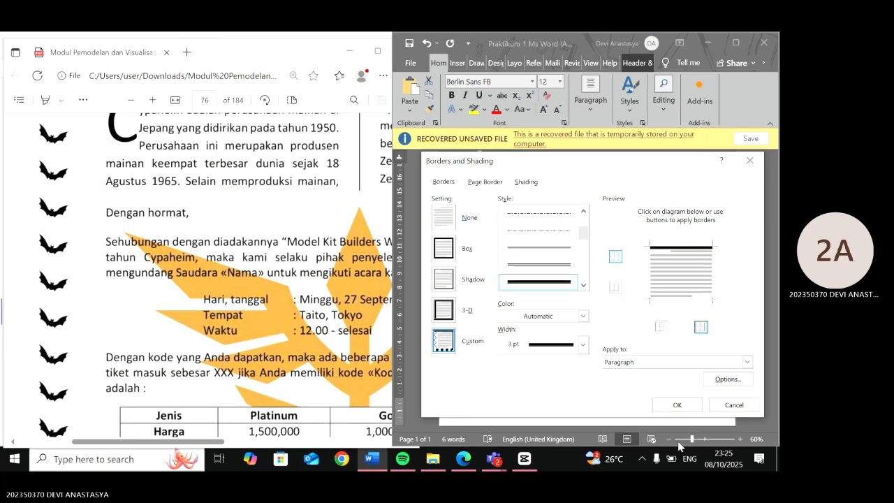
left_click(677, 404)
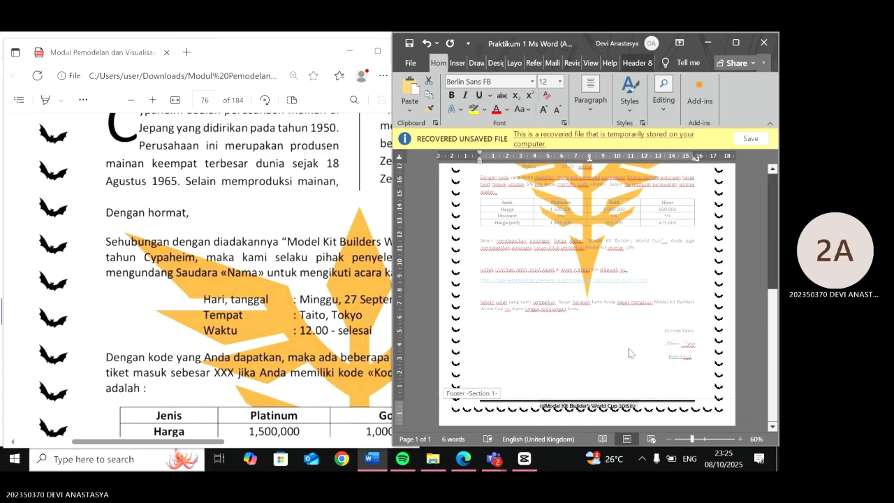
- Leave the footer and compare the letter body against the reference page in the practicum module
triple_click(628, 352)
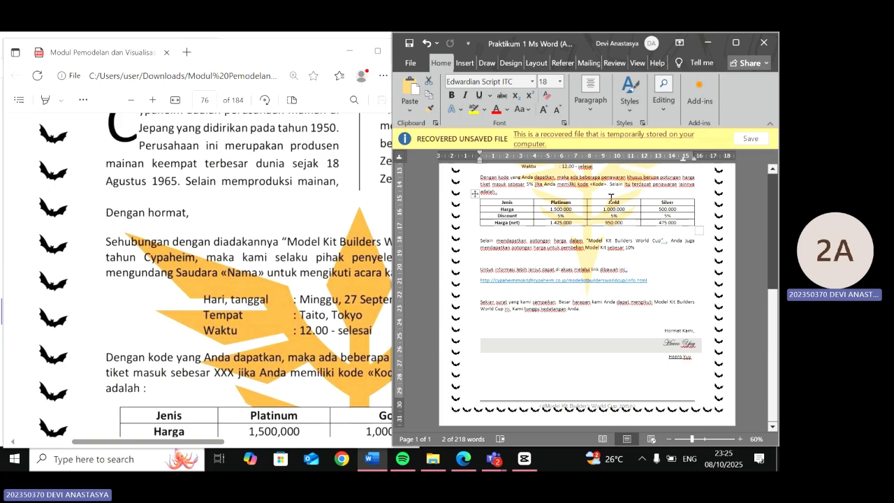
scroll(584, 268, "up", 2)
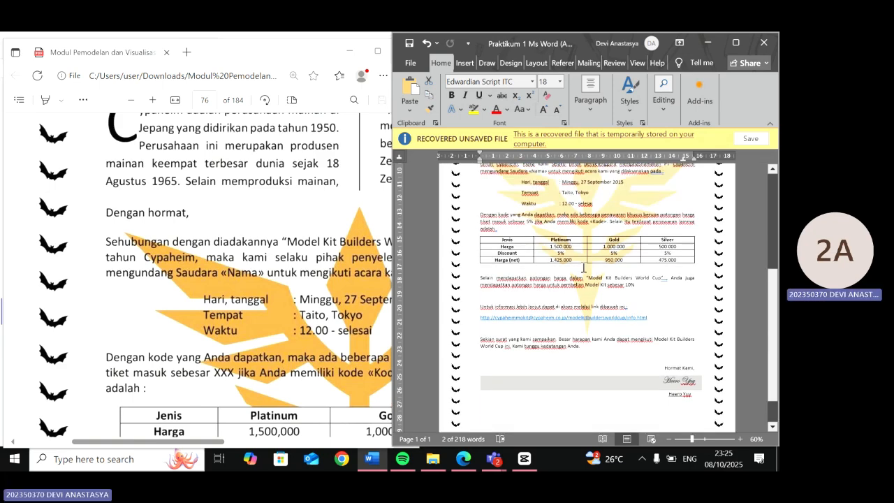
left_click(584, 267)
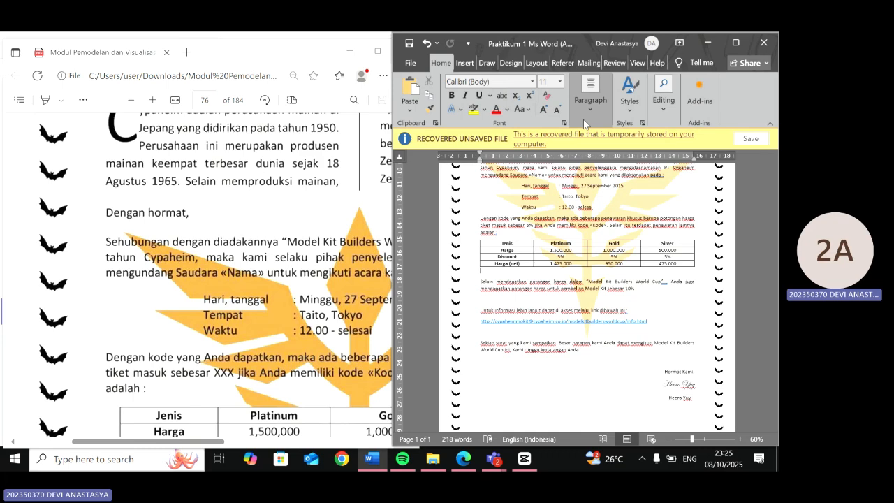
scroll(223, 140, "right", 3)
scroll(223, 140, "up", 1)
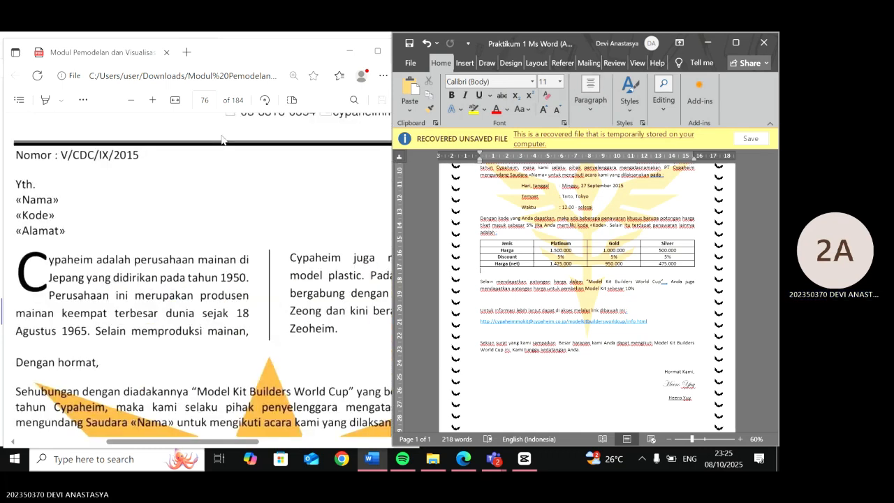
scroll(224, 140, "right", 1)
scroll(224, 140, "up", 3)
scroll(222, 139, "down", 3)
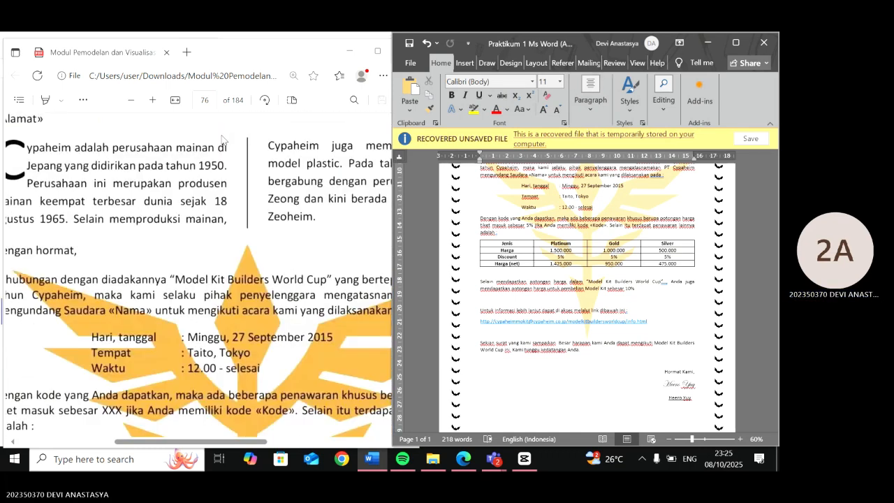
scroll(524, 260, "down", 1)
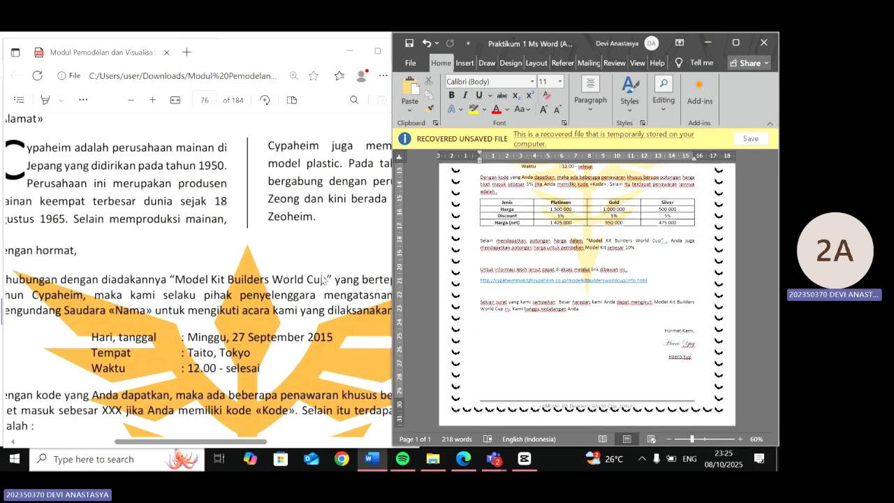
scroll(323, 279, "down", 2)
scroll(323, 279, "right", 2)
scroll(323, 279, "down", 2)
scroll(322, 279, "right", 1)
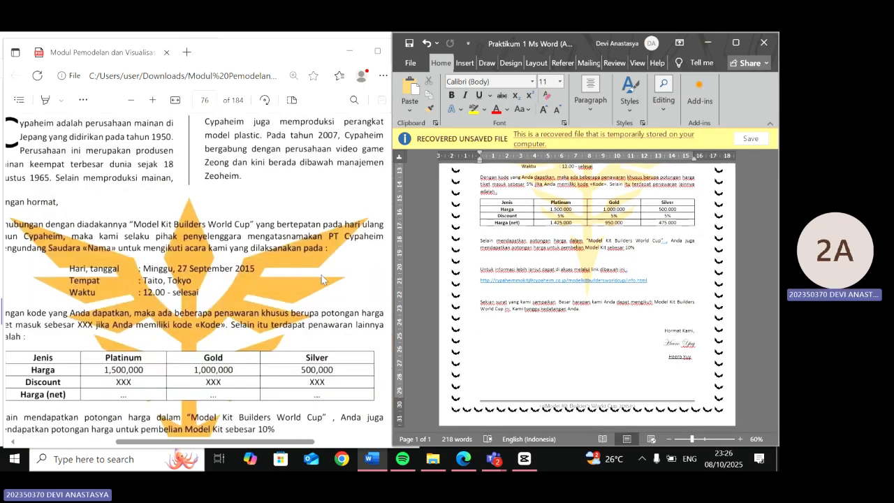
scroll(323, 279, "down", 3)
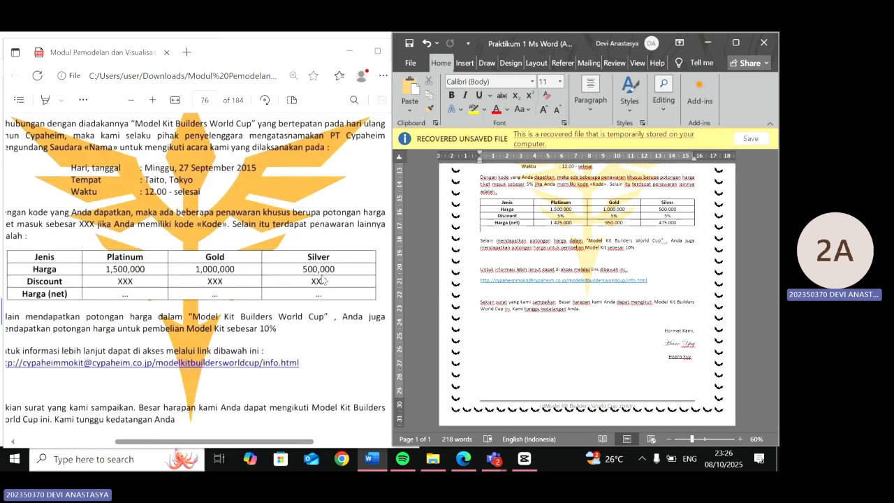
scroll(323, 279, "down", 2)
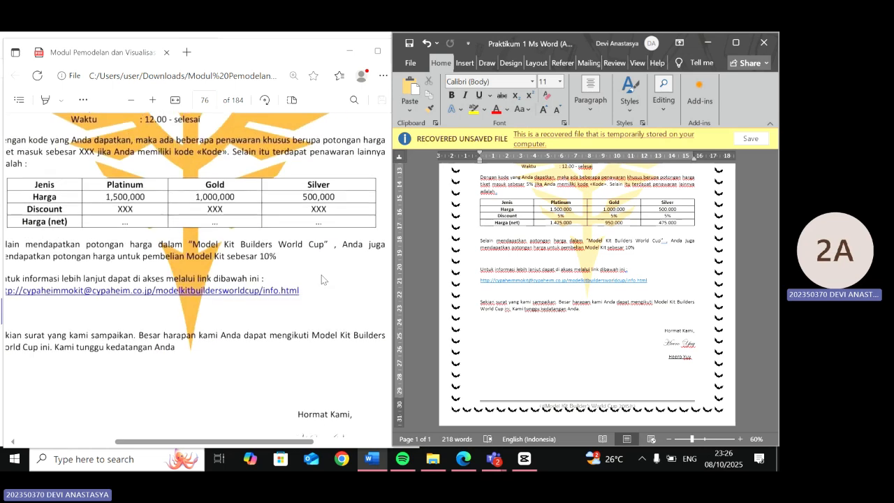
scroll(323, 279, "down", 3)
scroll(323, 280, "down", 5)
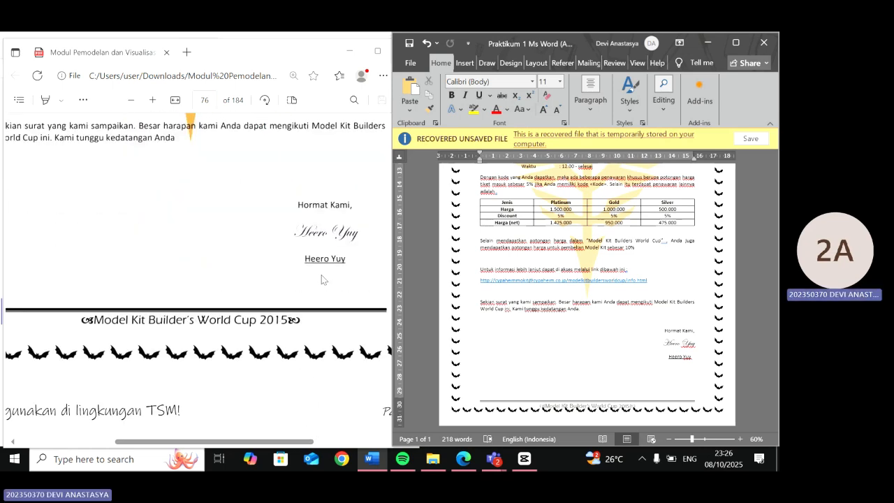
scroll(323, 280, "up", 12)
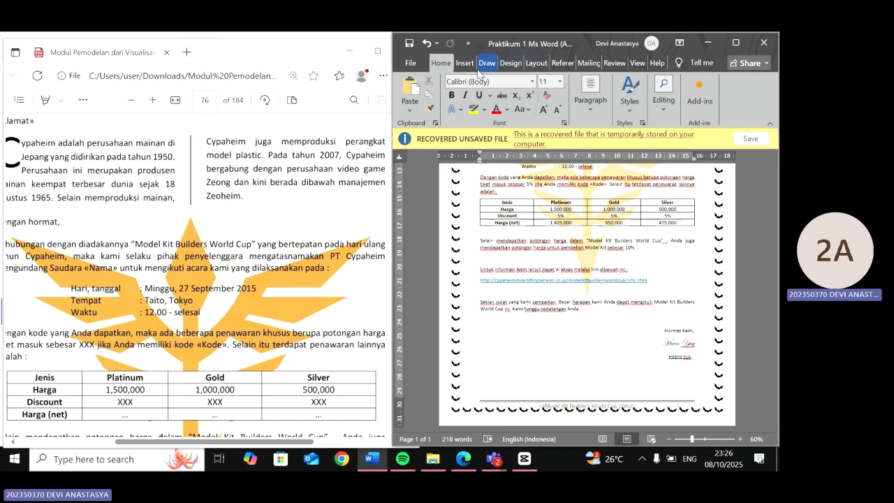
- Reduce the page border's art width to 22 pt
left_click(519, 64)
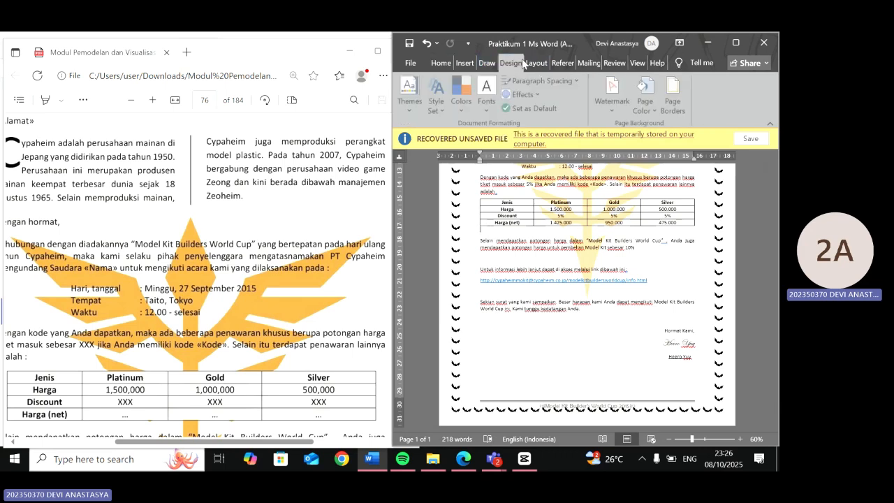
left_click(675, 102)
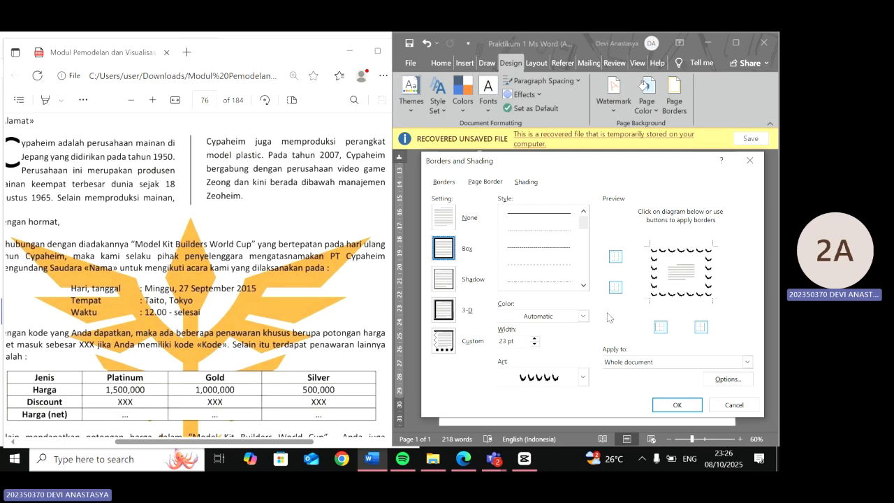
left_click(534, 344)
left_click(526, 183)
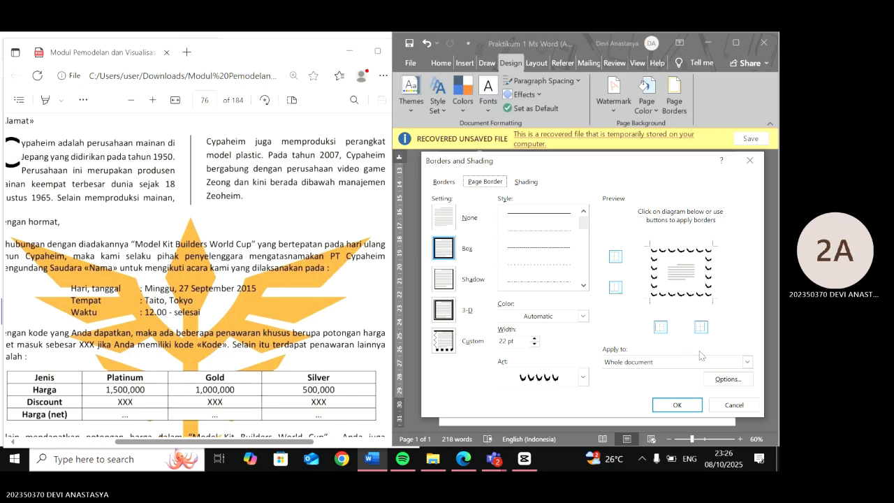
- Lower the page border's bottom margin slightly in the border options and apply the border changes
left_click(733, 380)
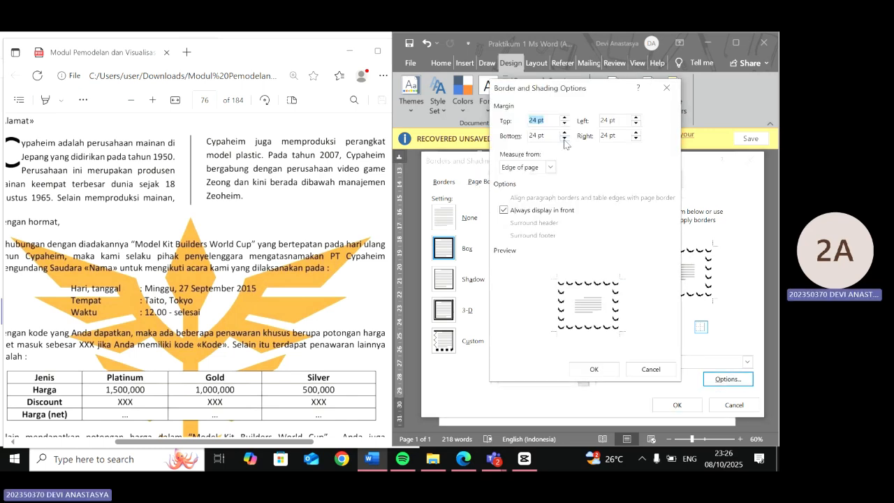
left_click(565, 139)
left_click(593, 369)
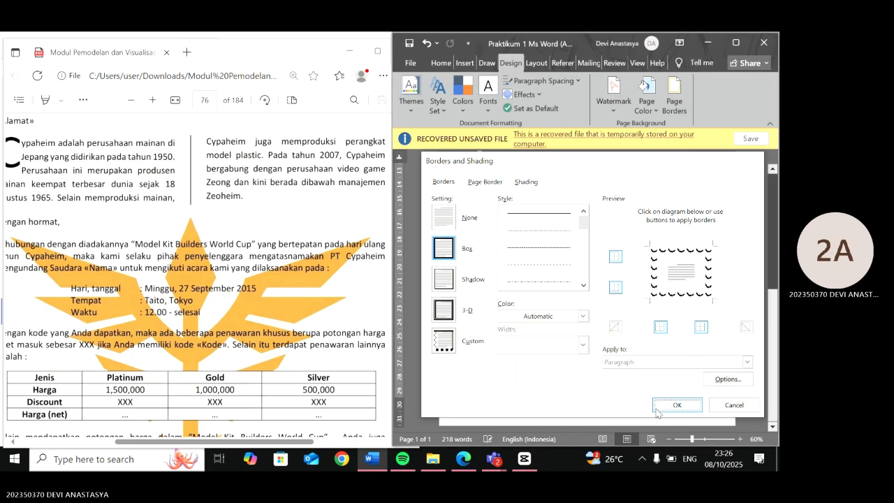
left_click(676, 405)
- Compare the letter's header and opening paragraphs against the reference page in the practicum module
scroll(340, 380, "down", 7)
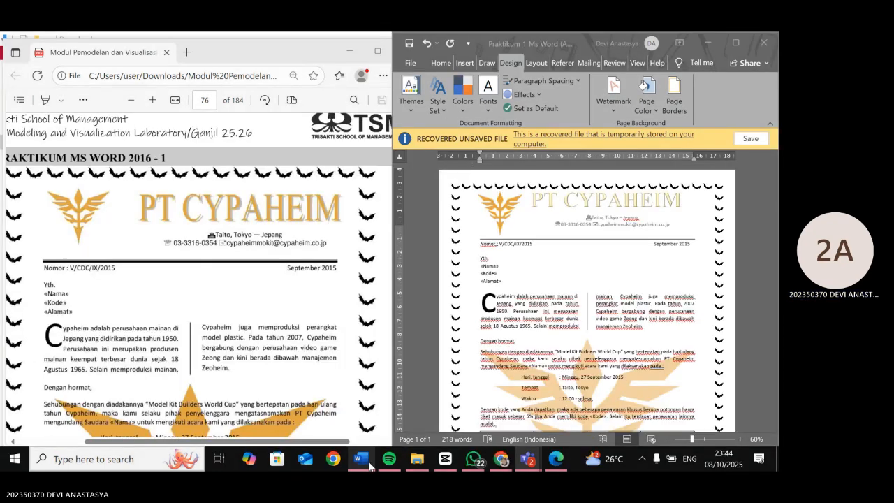
left_click(361, 459)
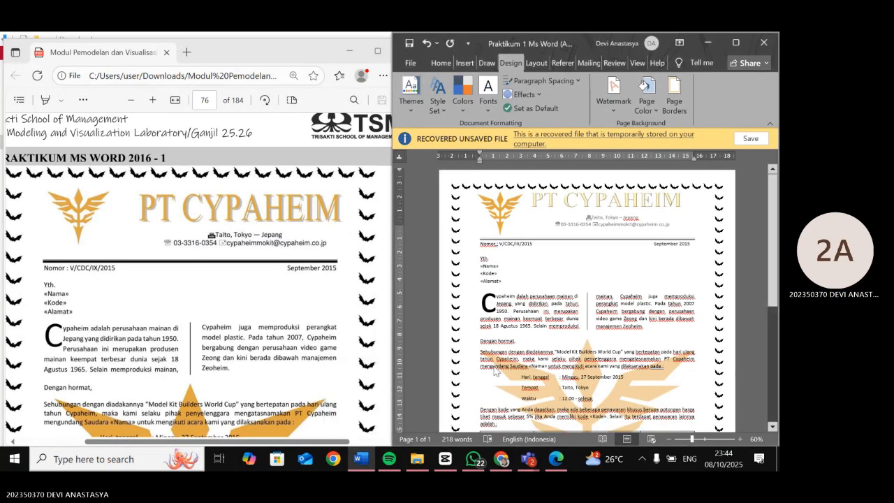
scroll(494, 370, "up", 2)
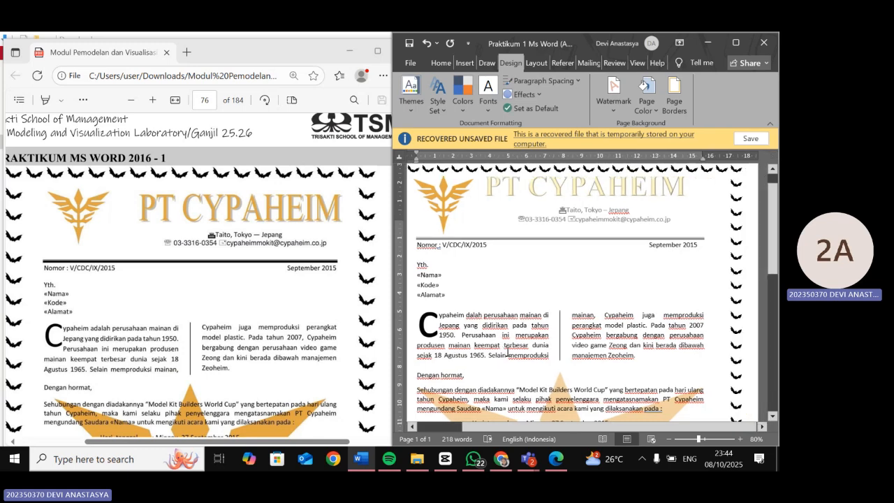
scroll(507, 353, "down", 4)
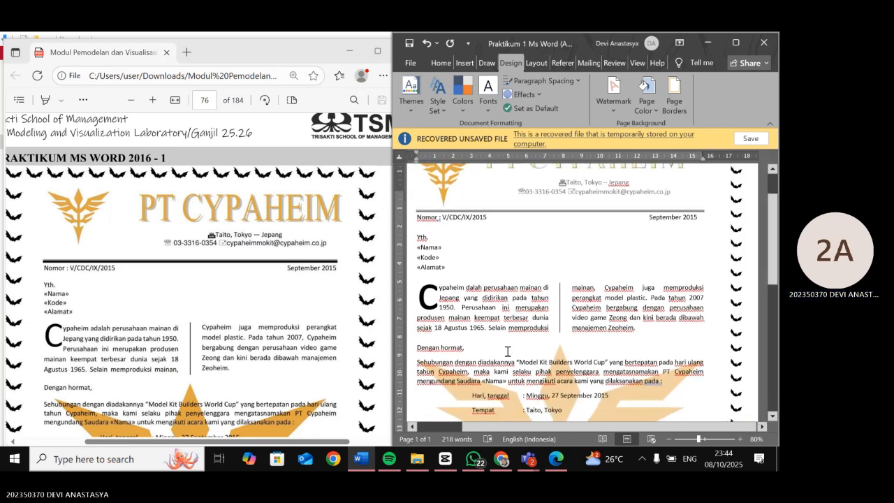